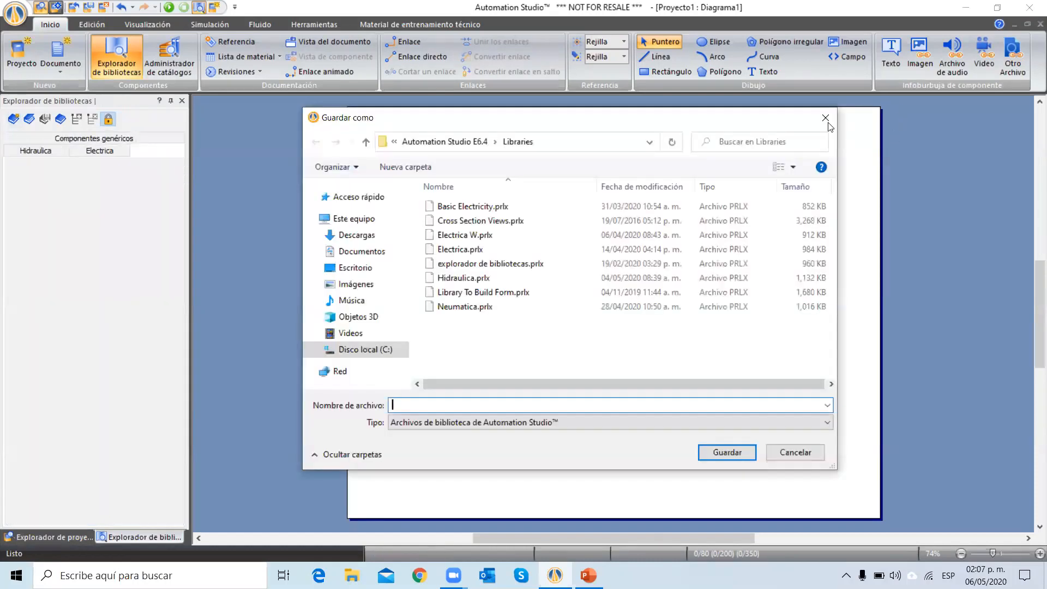
Step: Dismiss the library save dialog without saving and look through the generic Hidráulica components
key(Escape)
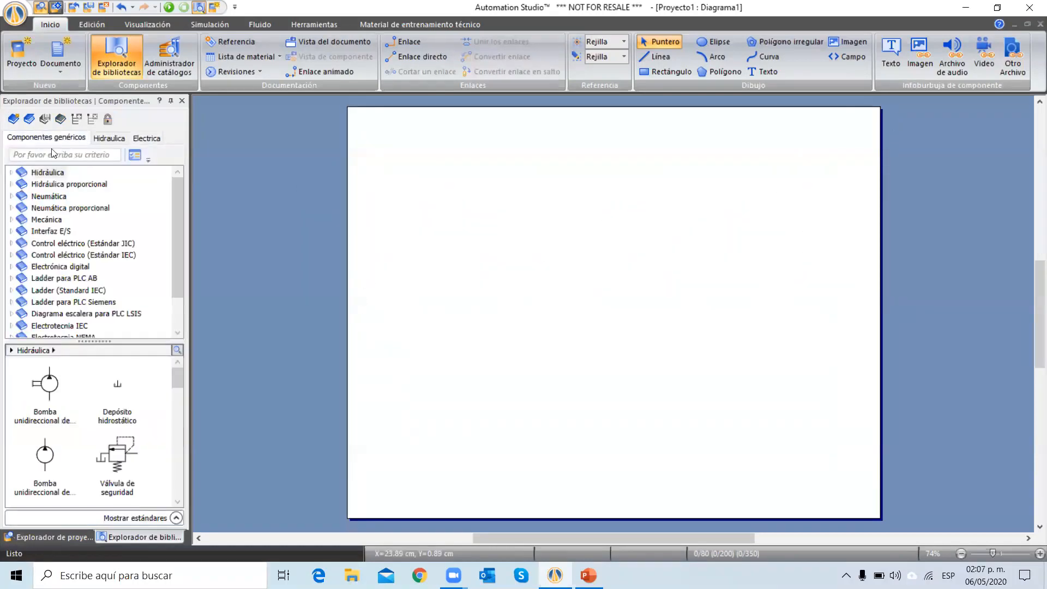
click(40, 172)
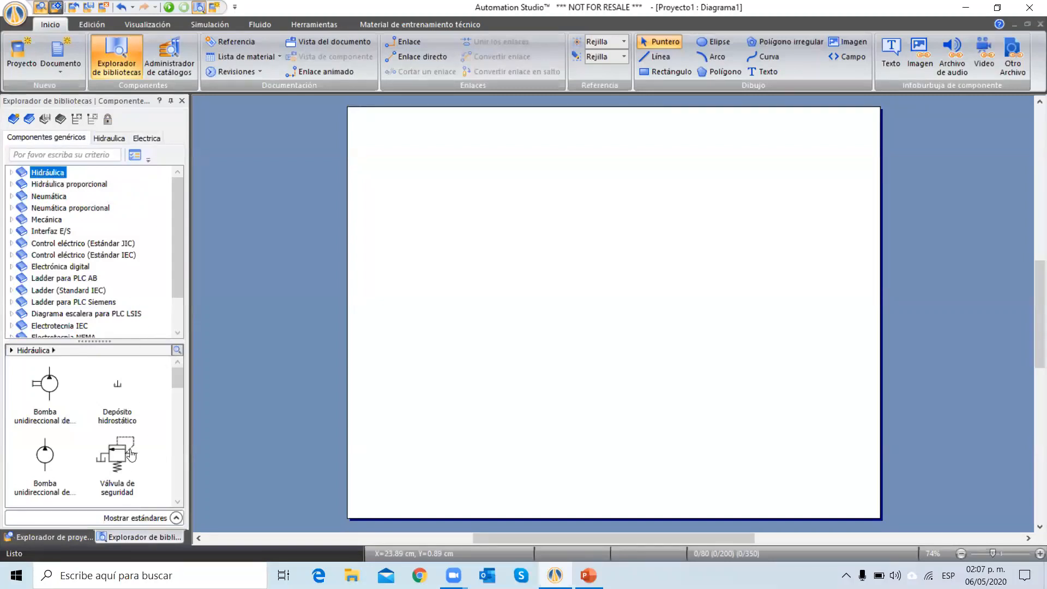
scroll(137, 407, down, 3)
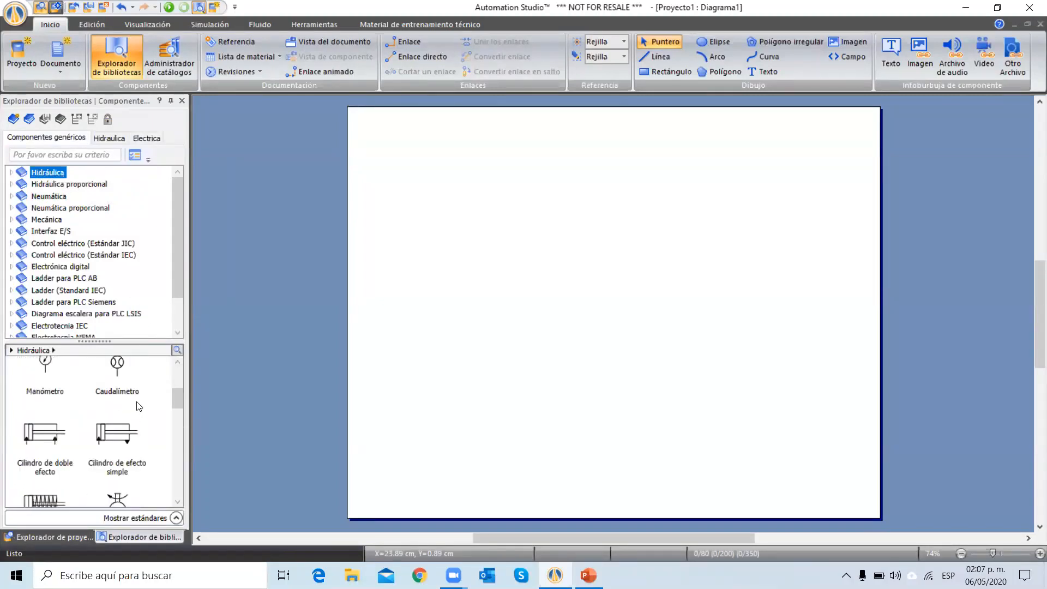
scroll(138, 408, down, 2)
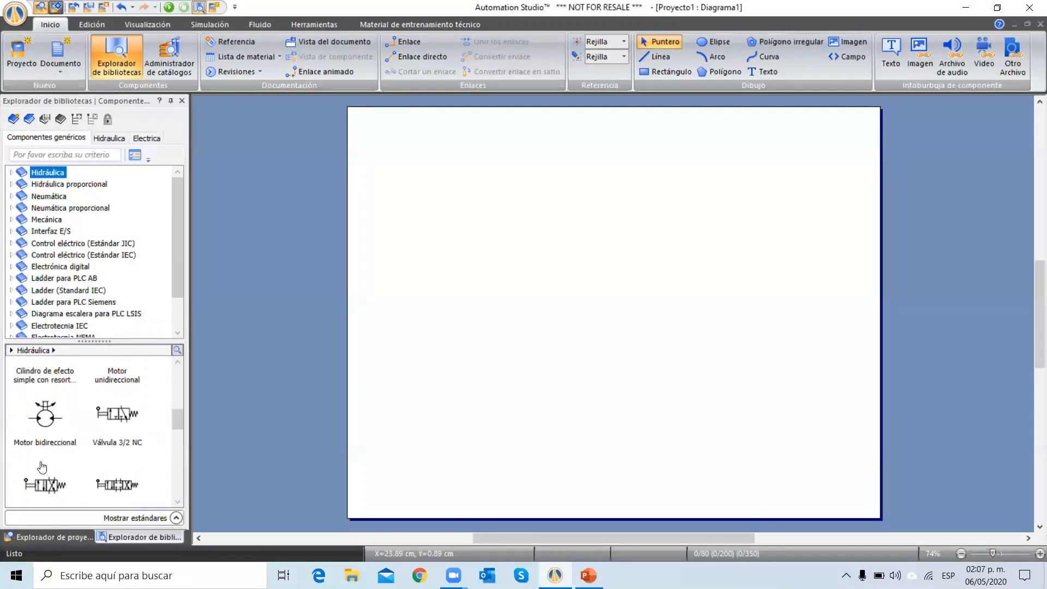
scroll(145, 464, down, 6)
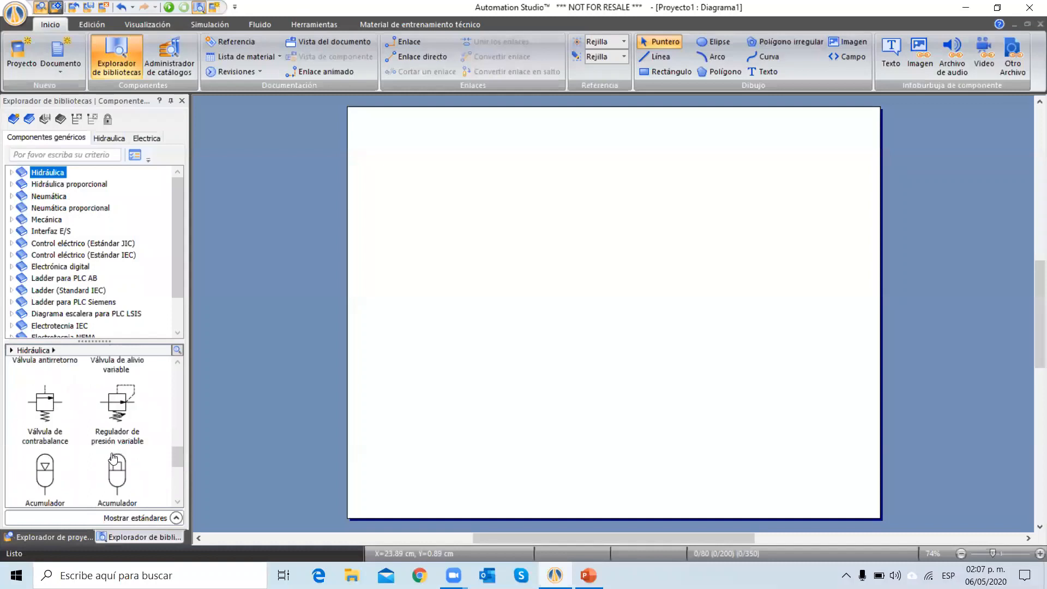
scroll(153, 458, up, 3)
scroll(153, 458, up, 2)
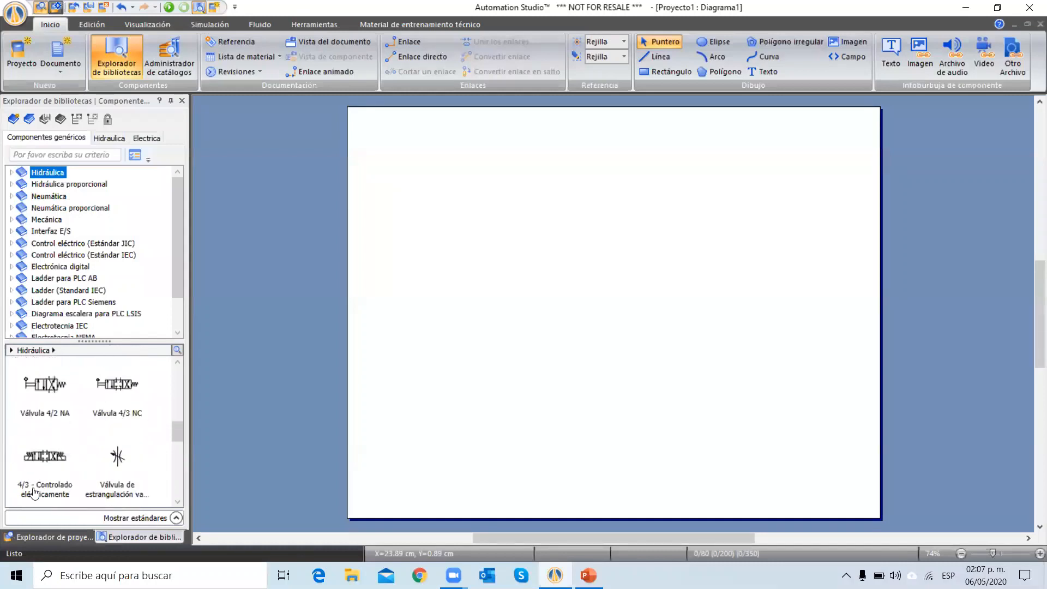
scroll(101, 471, up, 3)
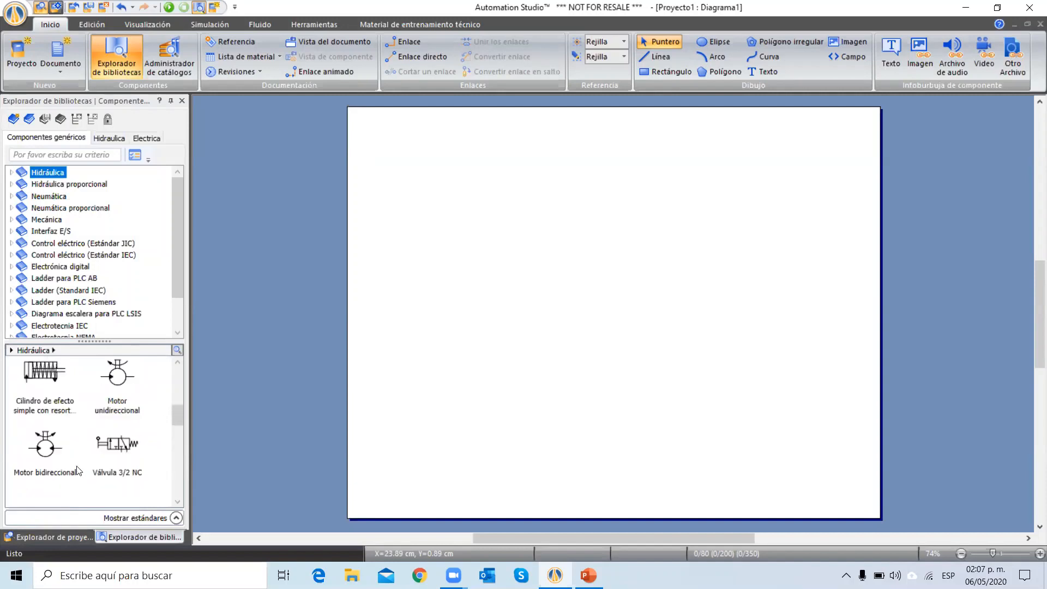
scroll(79, 470, up, 2)
scroll(79, 470, up, 2)
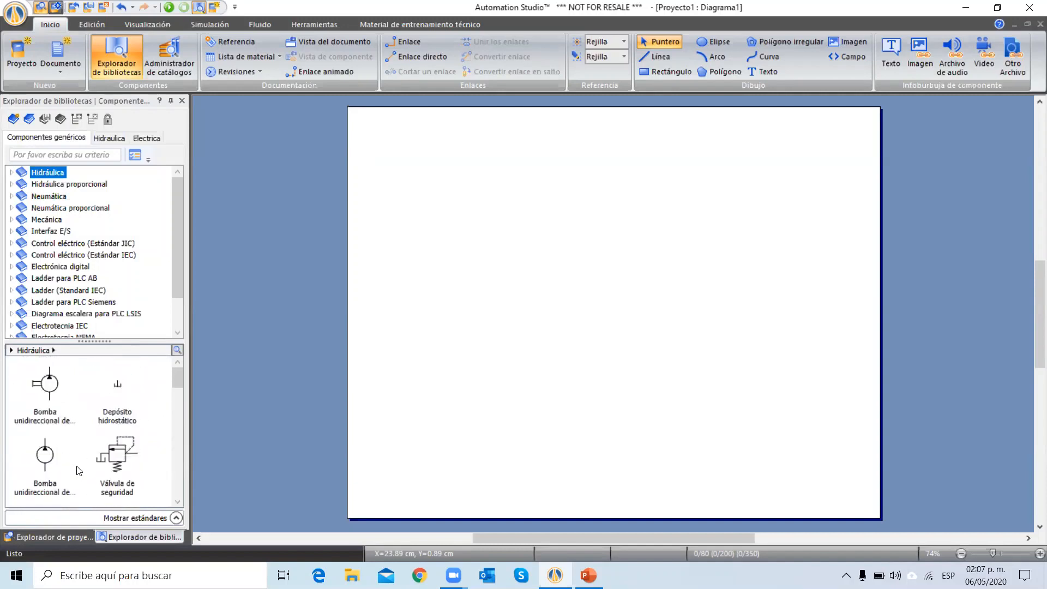
Step: Expand Hidráulica and Bombas y amplificadores, and view the fixed-displacement and manually controlled unidirectional pumps
double_click(36, 172)
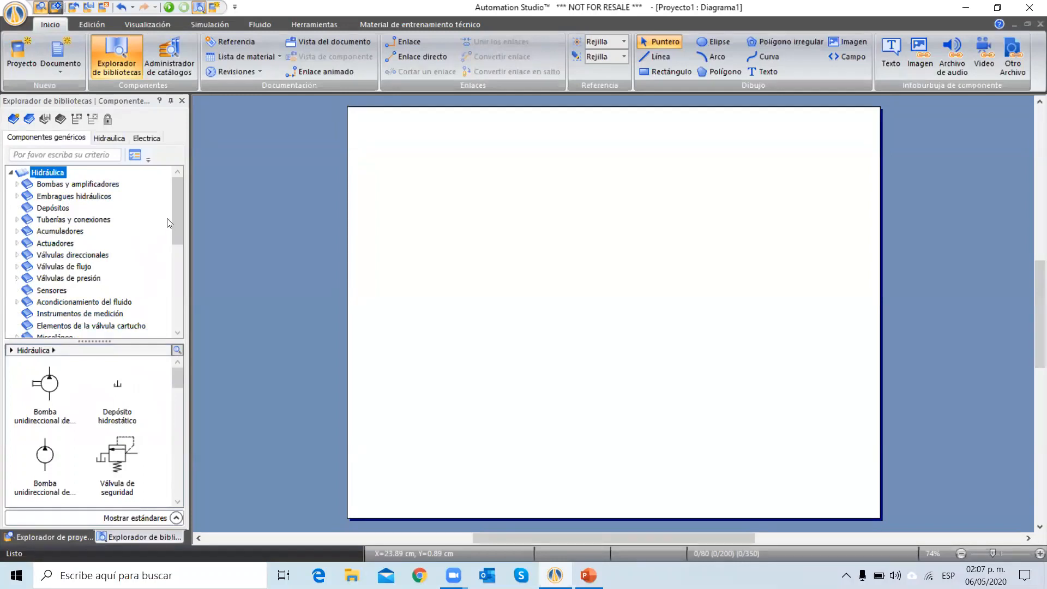
double_click(50, 186)
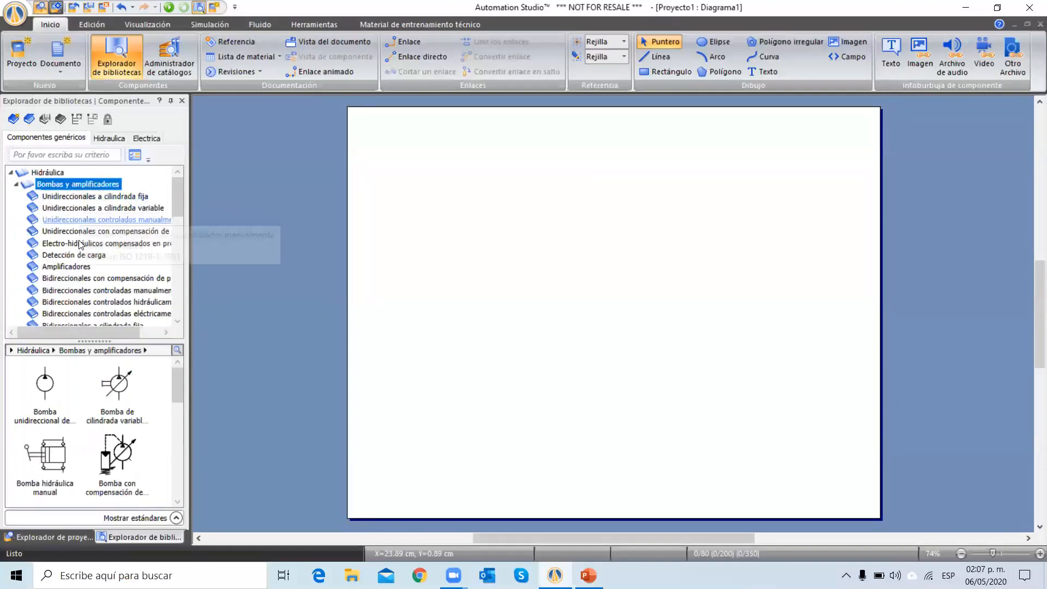
click(74, 197)
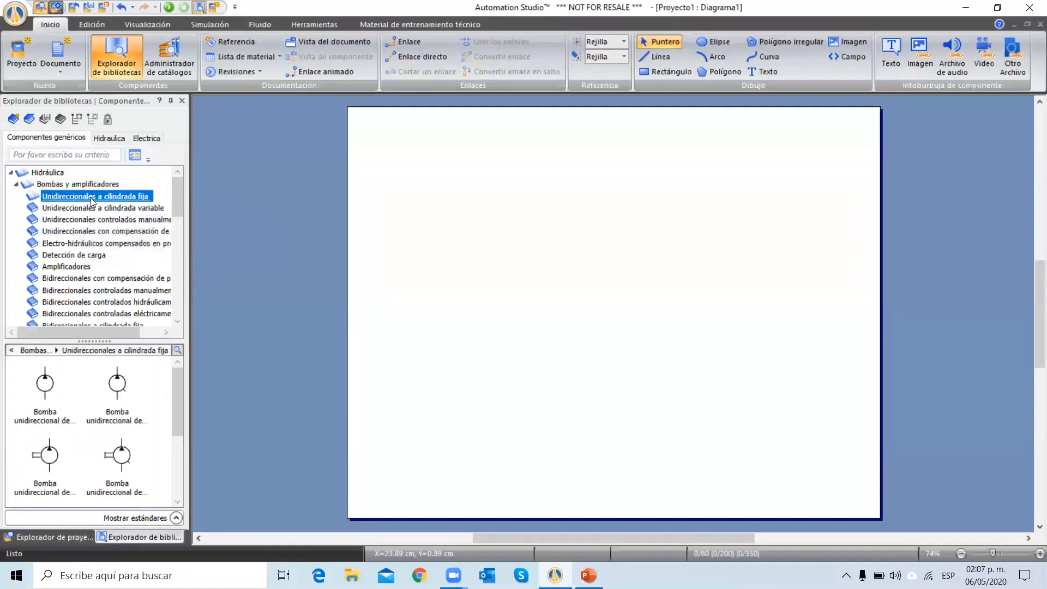
drag(107, 330, 114, 330)
click(127, 221)
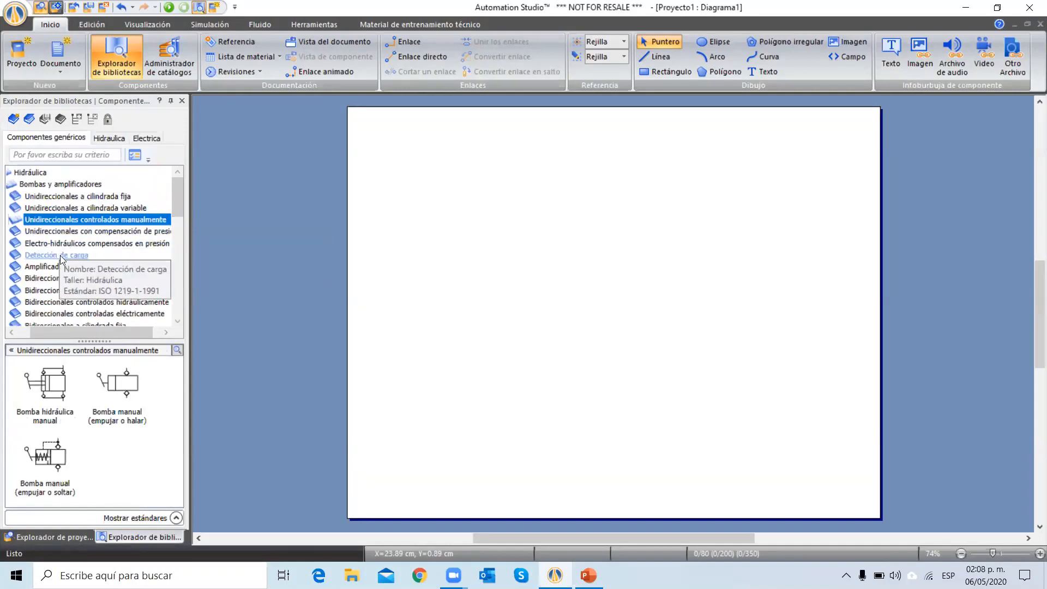
Step: View the hydraulically activated clutches under Embragues hidráulicos and the reservoirs in the Depósitos category
scroll(77, 277, down, 1)
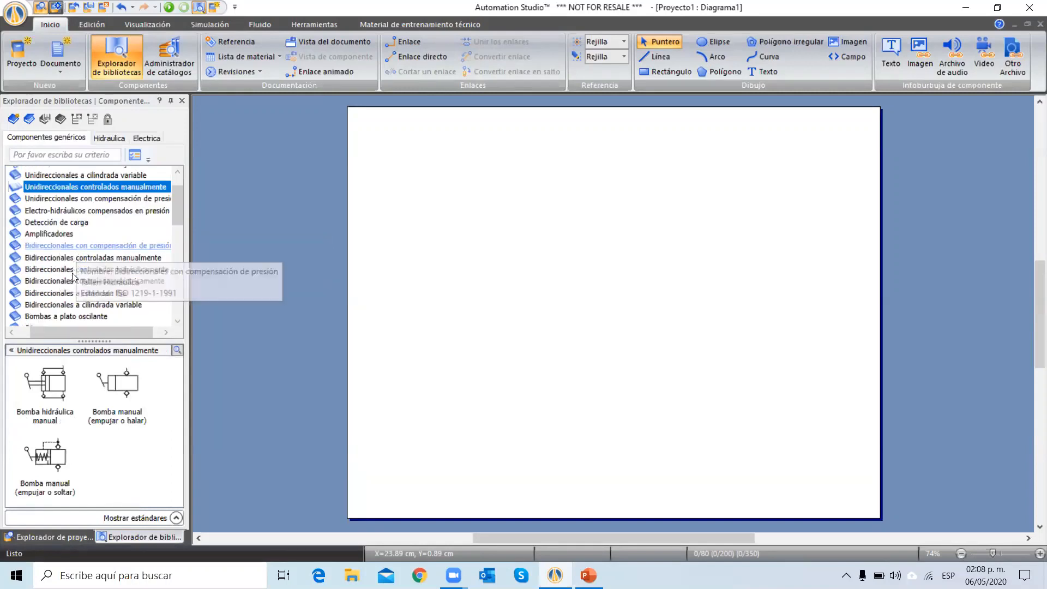
scroll(71, 292, down, 1)
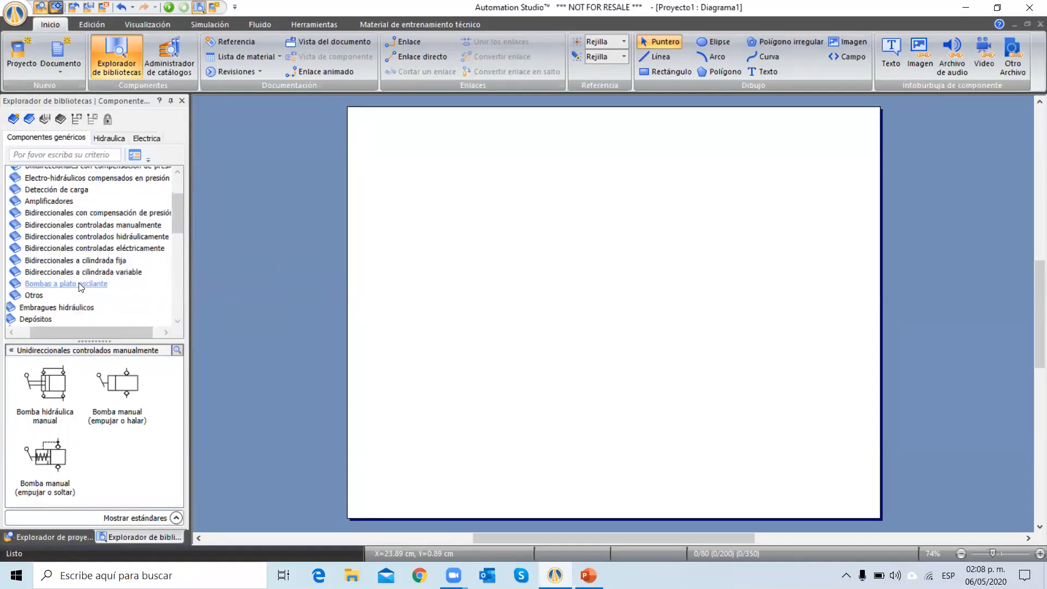
scroll(81, 287, down, 2)
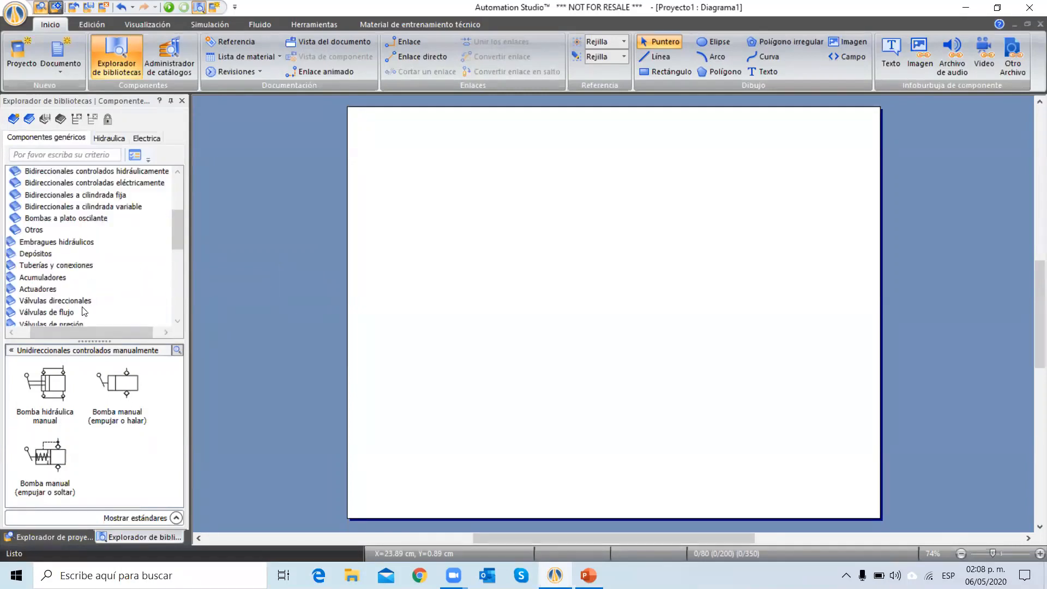
double_click(76, 244)
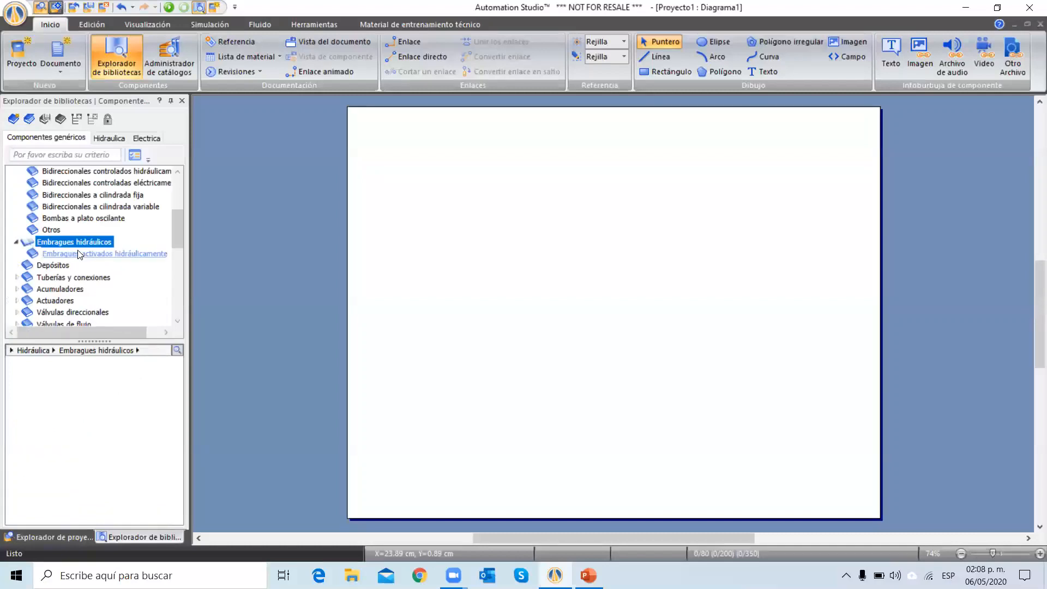
click(77, 253)
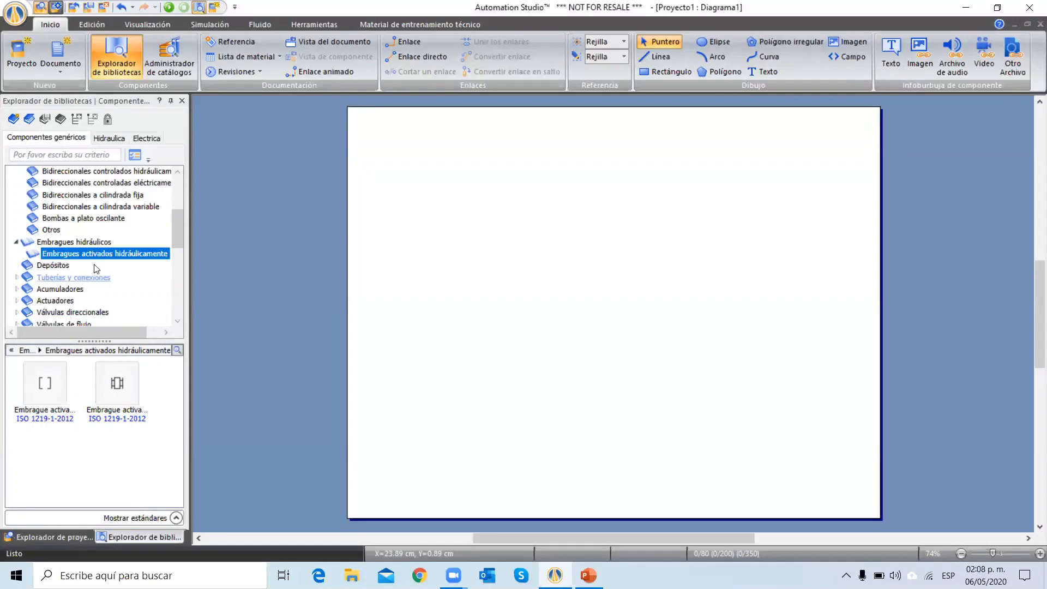
click(61, 266)
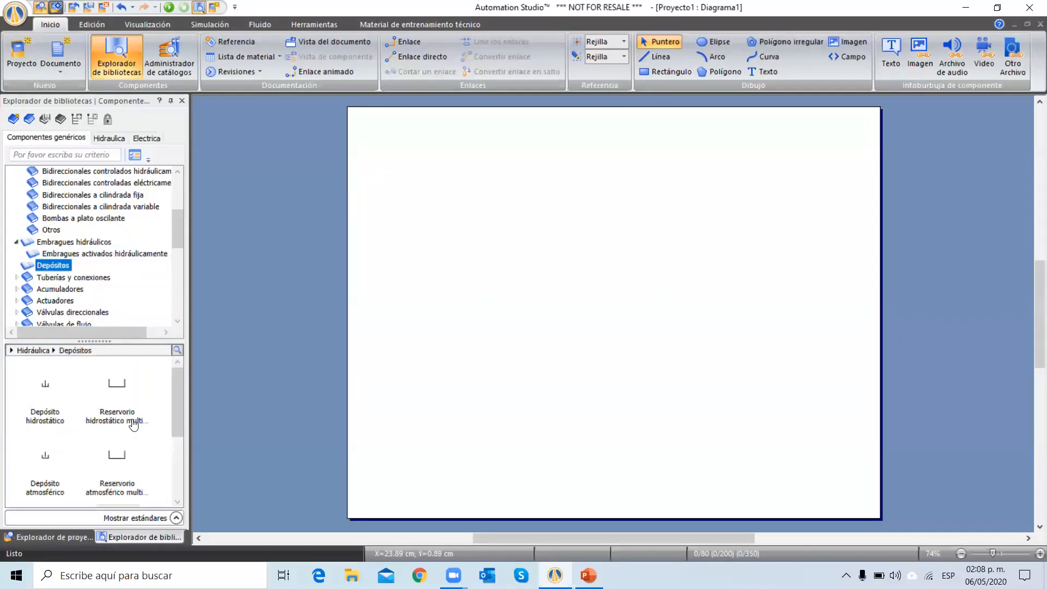
Step: Expand the Tuberías y conexiones category and view its Conductos flexibles components
click(74, 277)
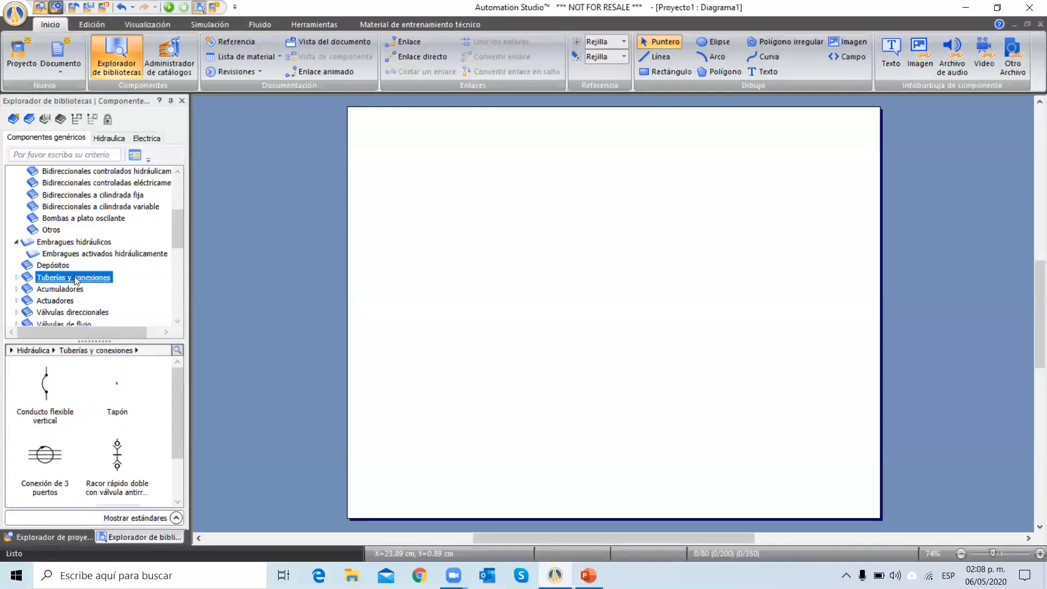
double_click(74, 277)
scroll(76, 281, down, 2)
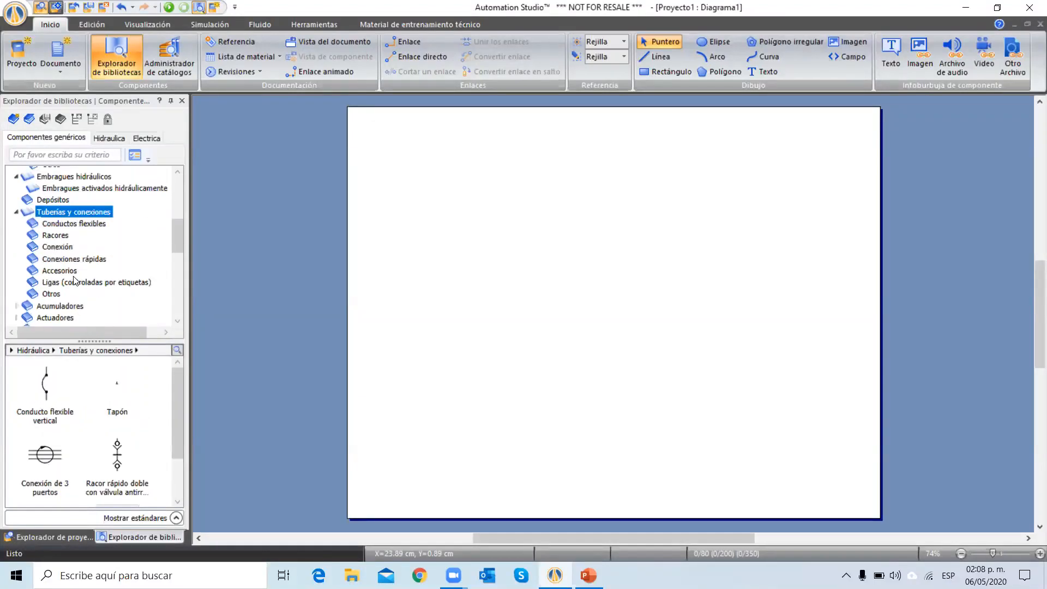
click(61, 226)
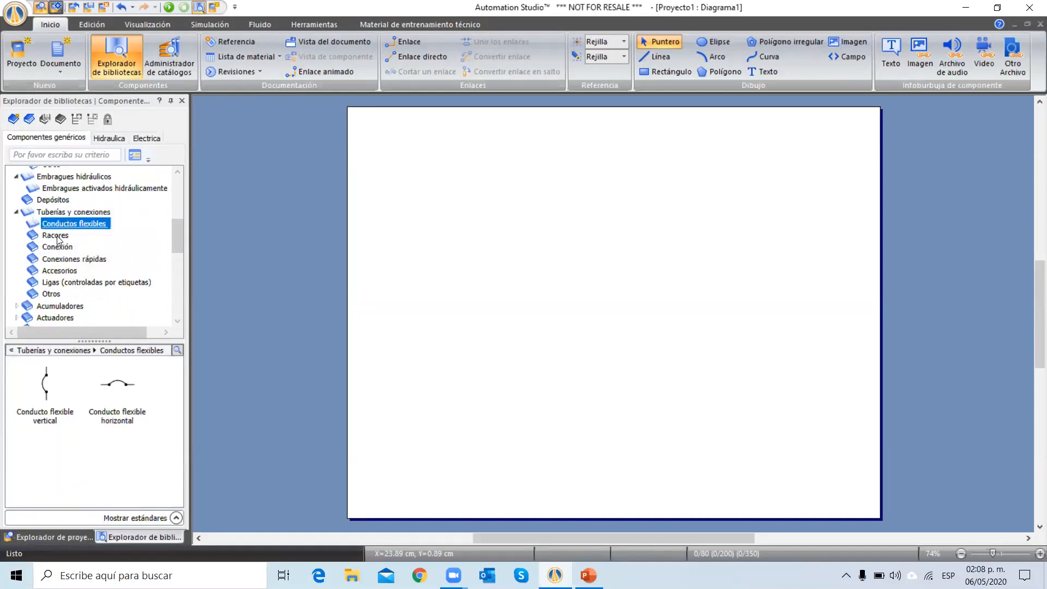
Step: Expand the Acumuladores category and view its Acumuladores a gas components
scroll(58, 272, down, 1)
double_click(56, 273)
scroll(67, 281, down, 1)
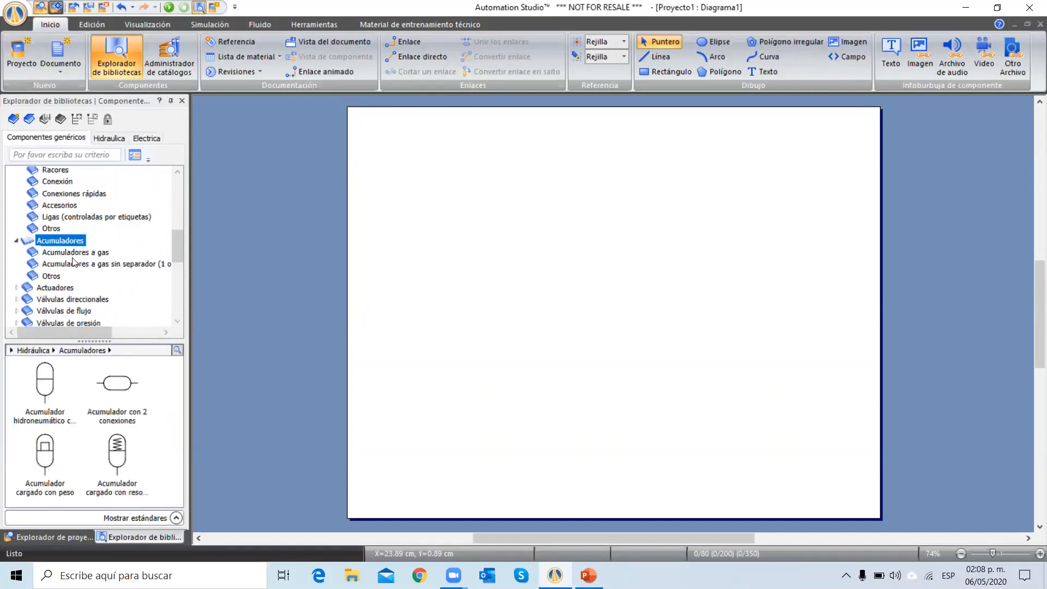
click(73, 253)
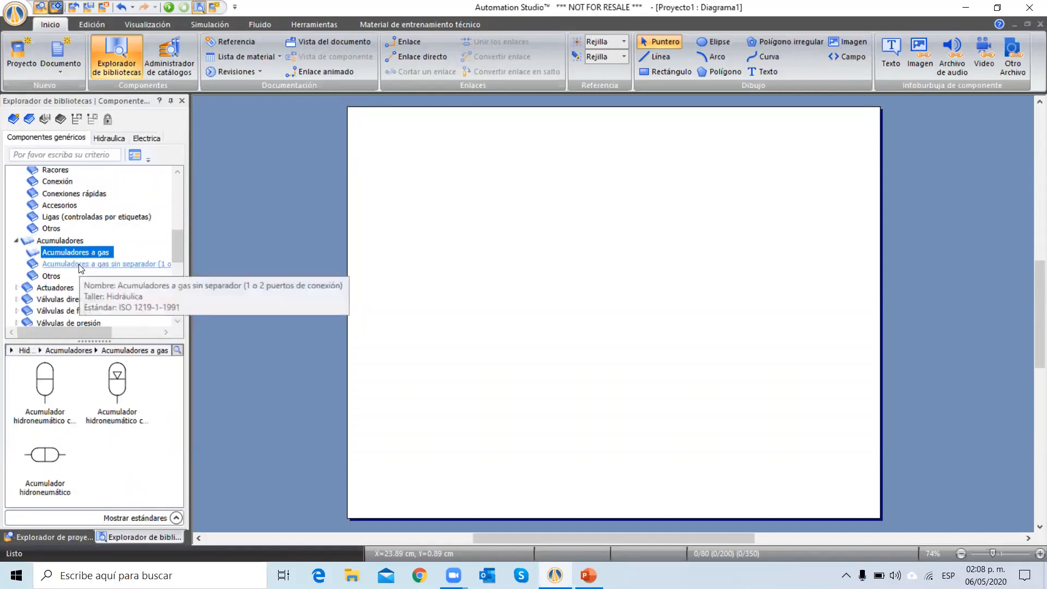
Step: Expand the Válvulas direccionales category to show its valve types
scroll(80, 267, down, 2)
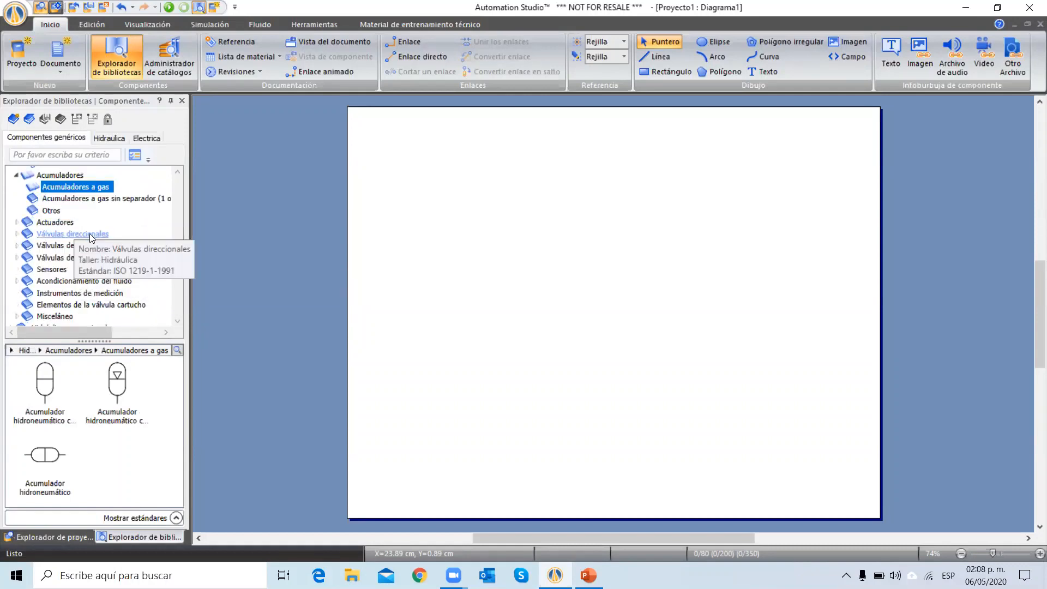
click(90, 234)
double_click(91, 233)
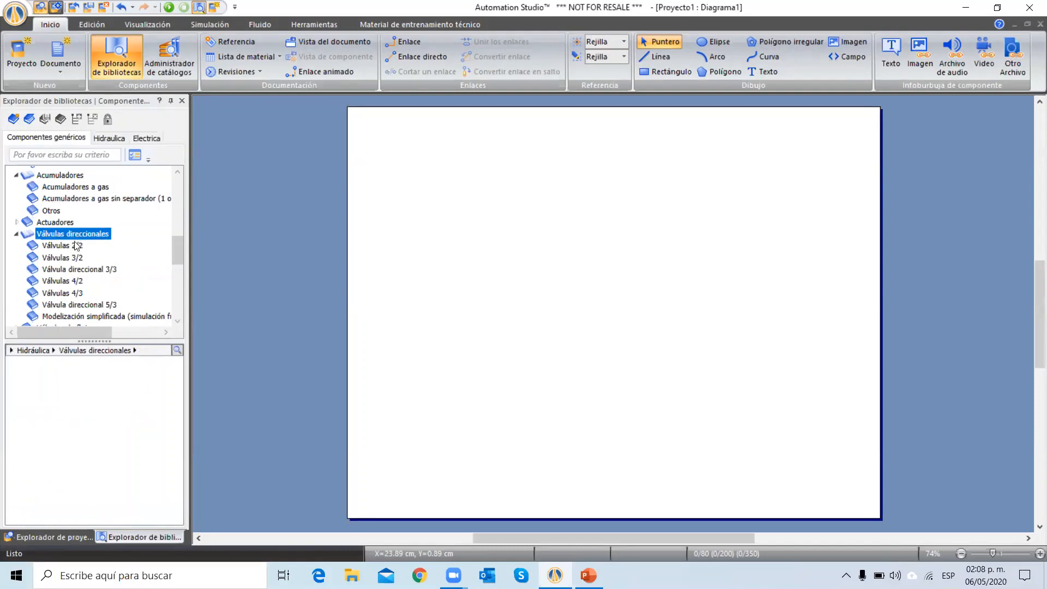
Step: Expand the Válvulas de flujo category and look through its subcategories
scroll(97, 304, down, 2)
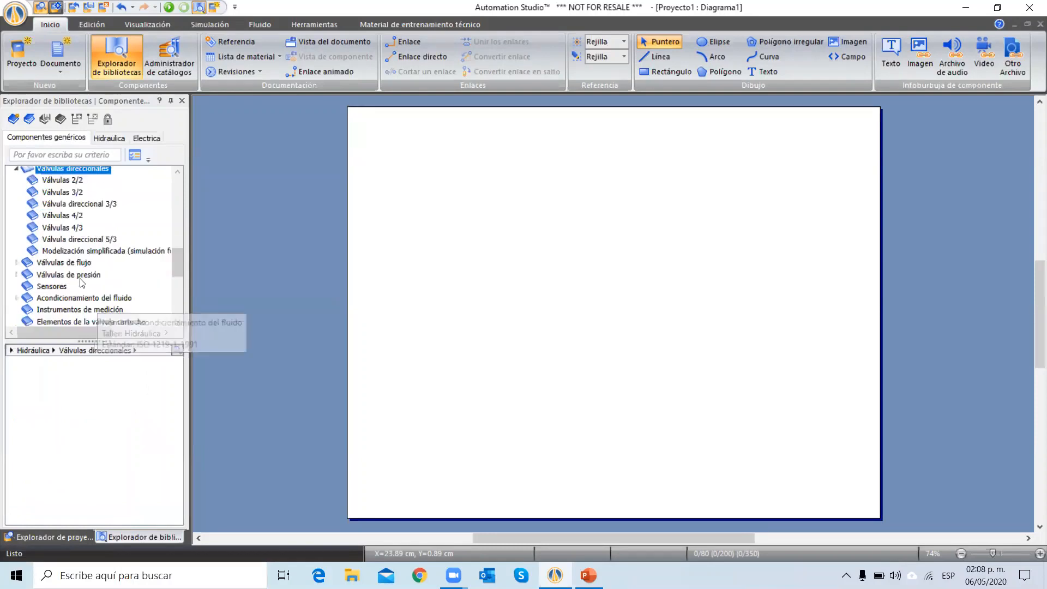
double_click(80, 264)
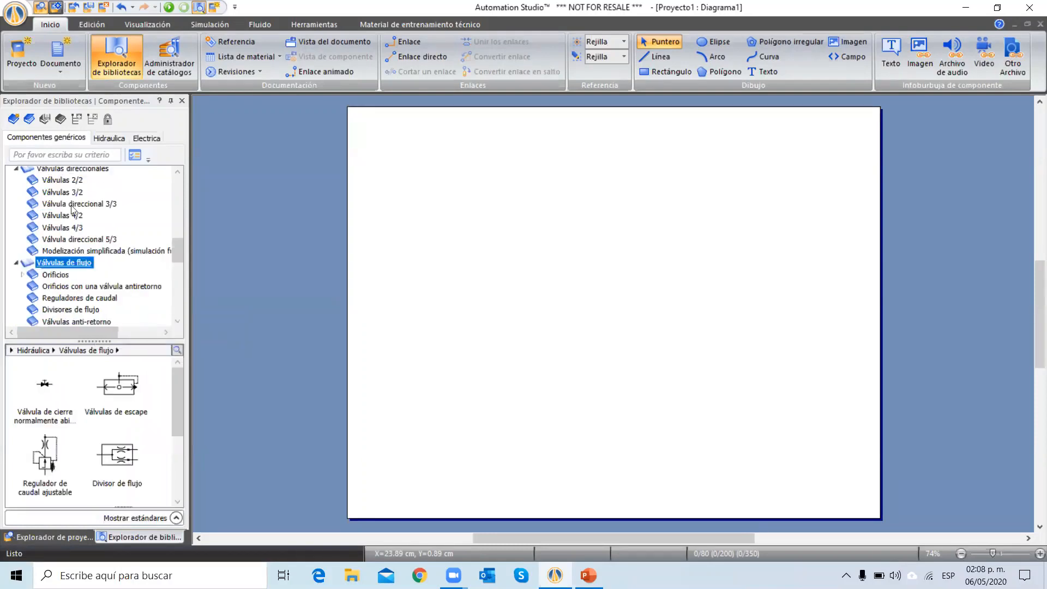
scroll(76, 260, down, 2)
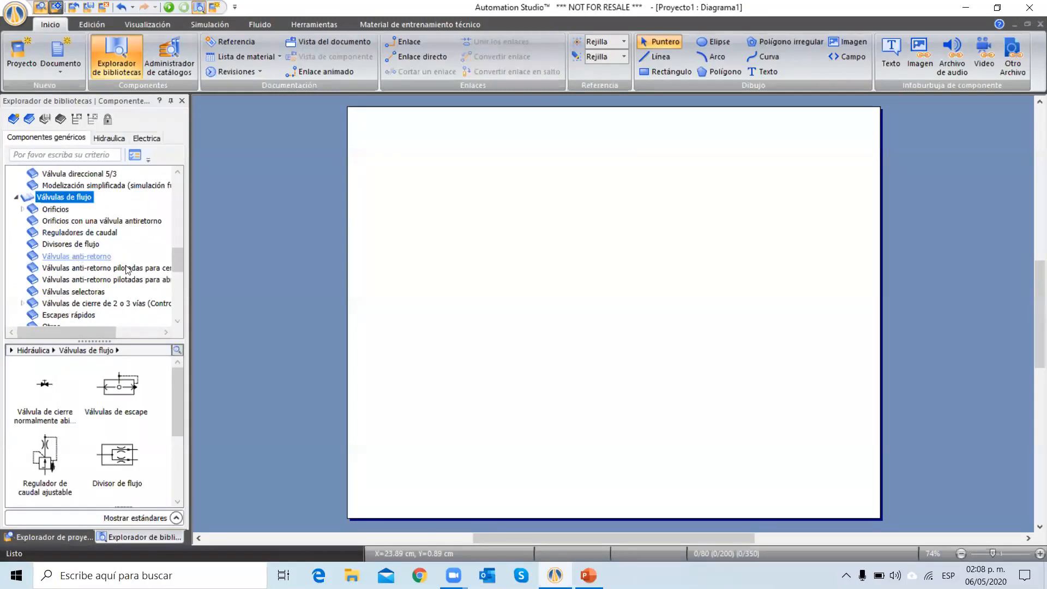
Step: Expand the Válvulas de presión category and look through its subcategories
scroll(100, 275, down, 2)
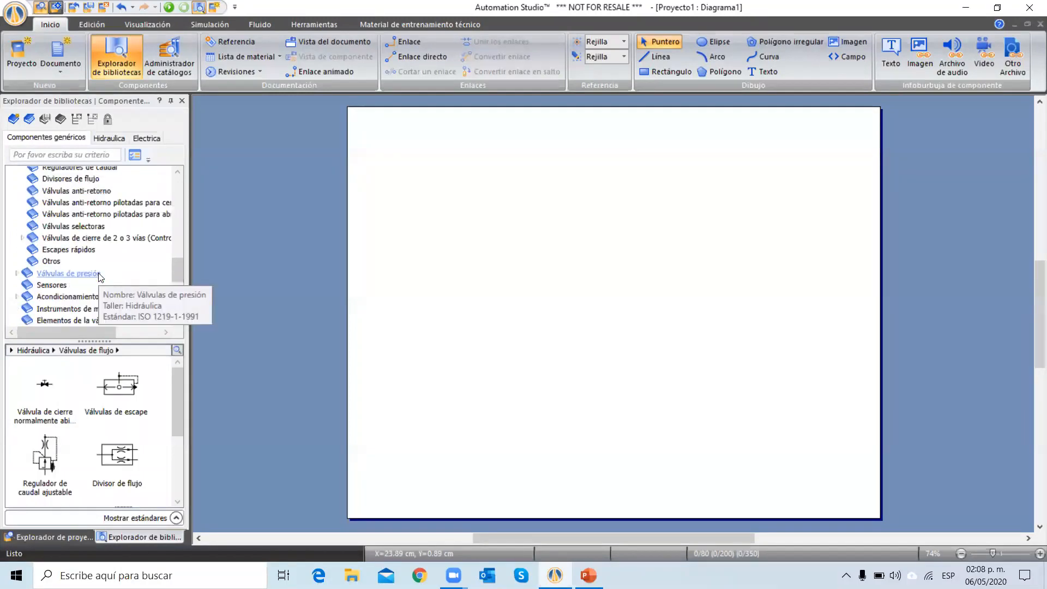
double_click(98, 273)
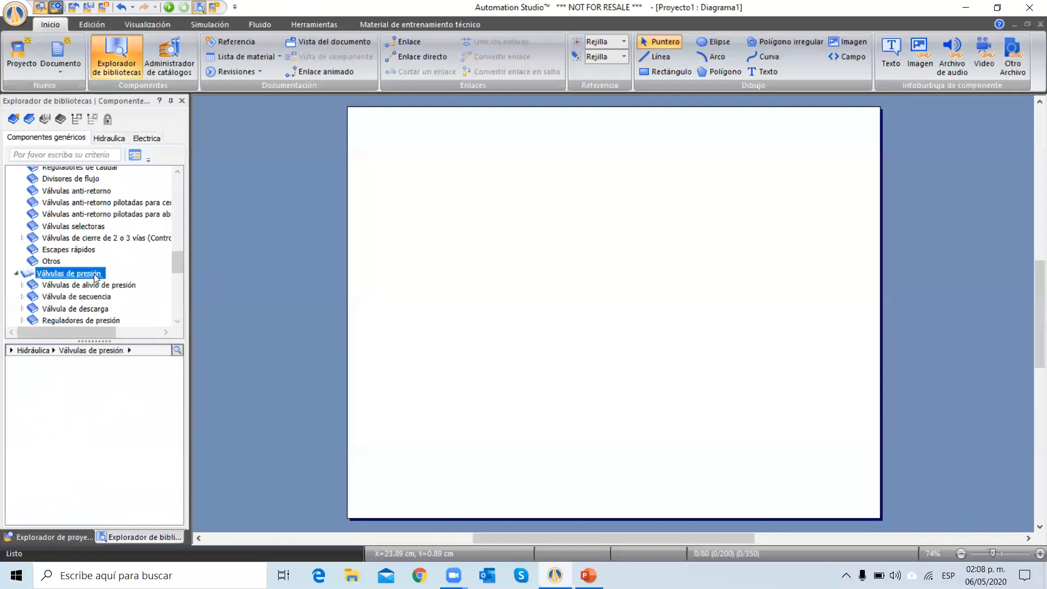
scroll(107, 276, down, 2)
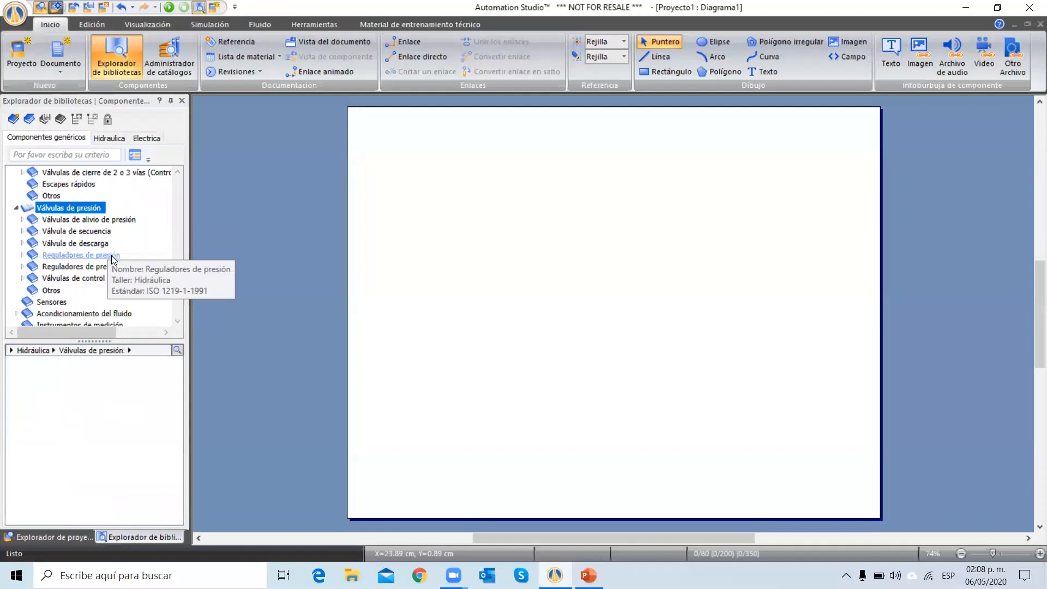
Step: Expand the Misceláneo category under Hidráulica and view its contents
scroll(119, 256, down, 2)
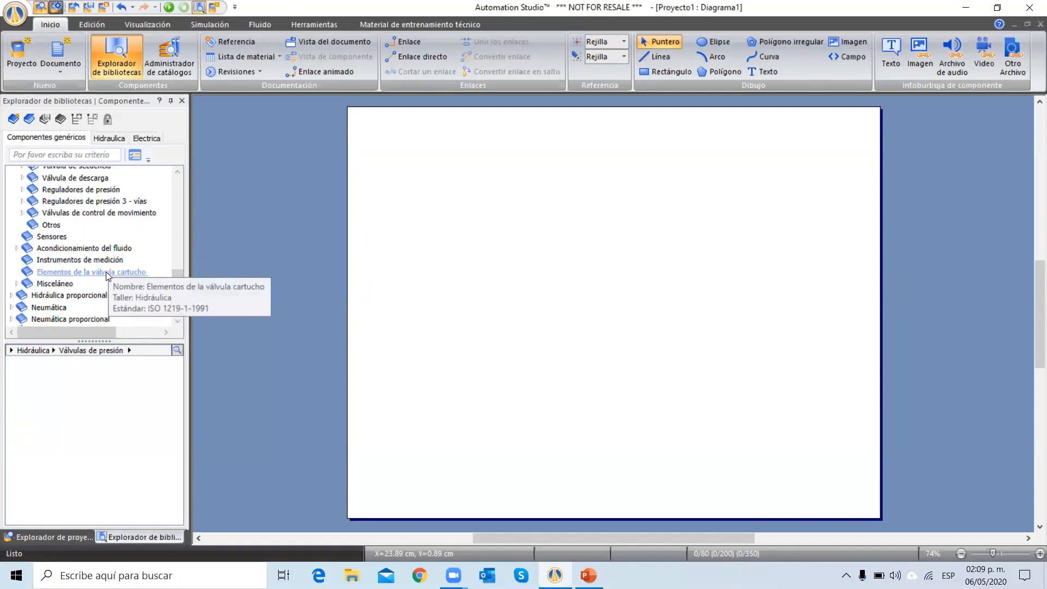
click(66, 282)
scroll(66, 282, up, 3)
scroll(65, 283, down, 5)
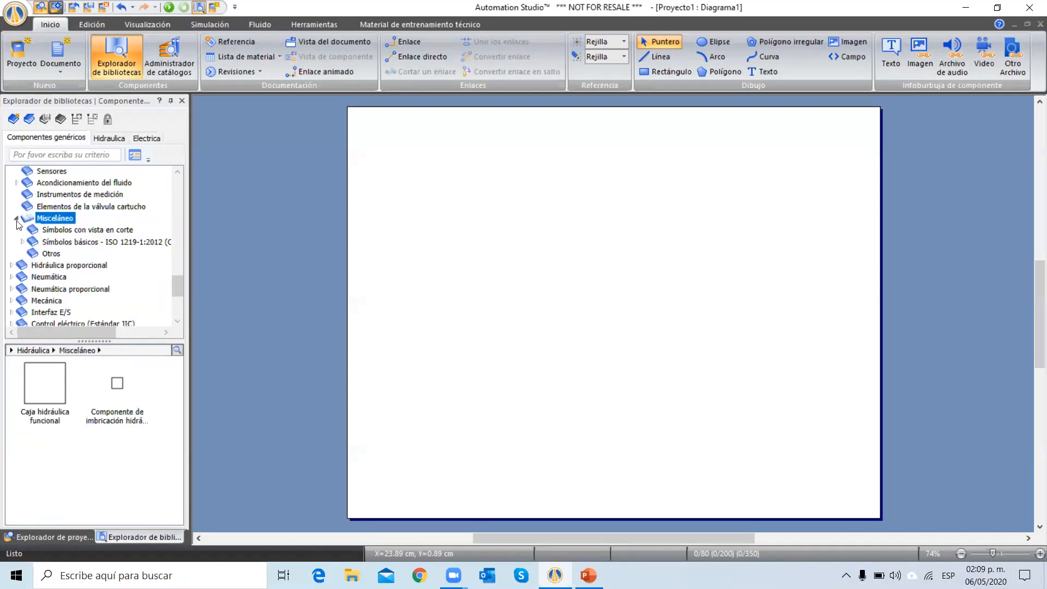
Step: Collapse the Misceláneo, Válvulas de presión and Válvulas de flujo categories in the library tree
click(16, 217)
scroll(19, 217, up, 2)
scroll(18, 212, up, 2)
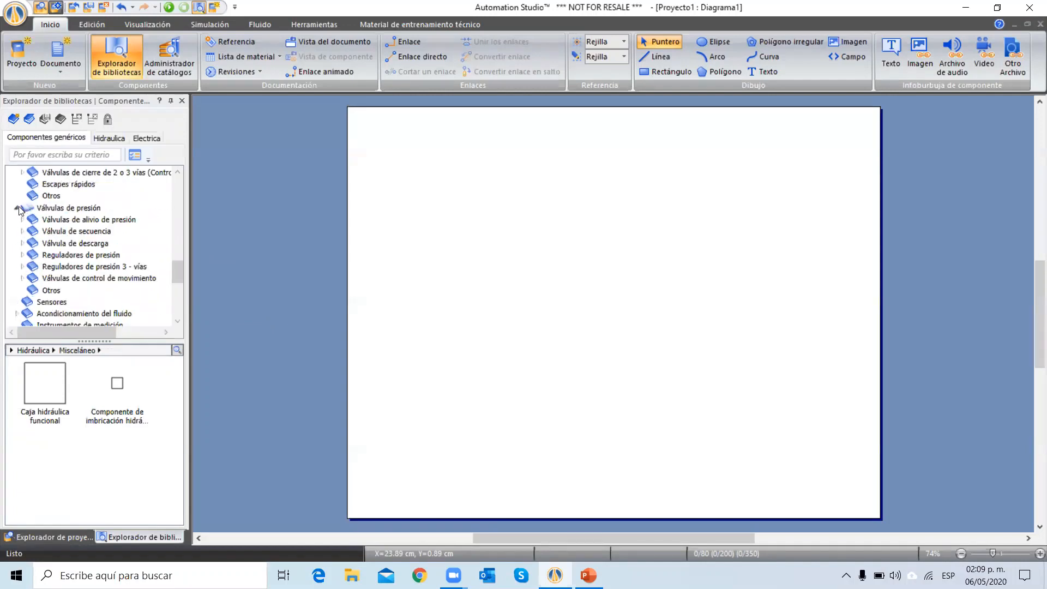
click(17, 208)
scroll(17, 209, up, 1)
scroll(17, 200, up, 3)
click(18, 197)
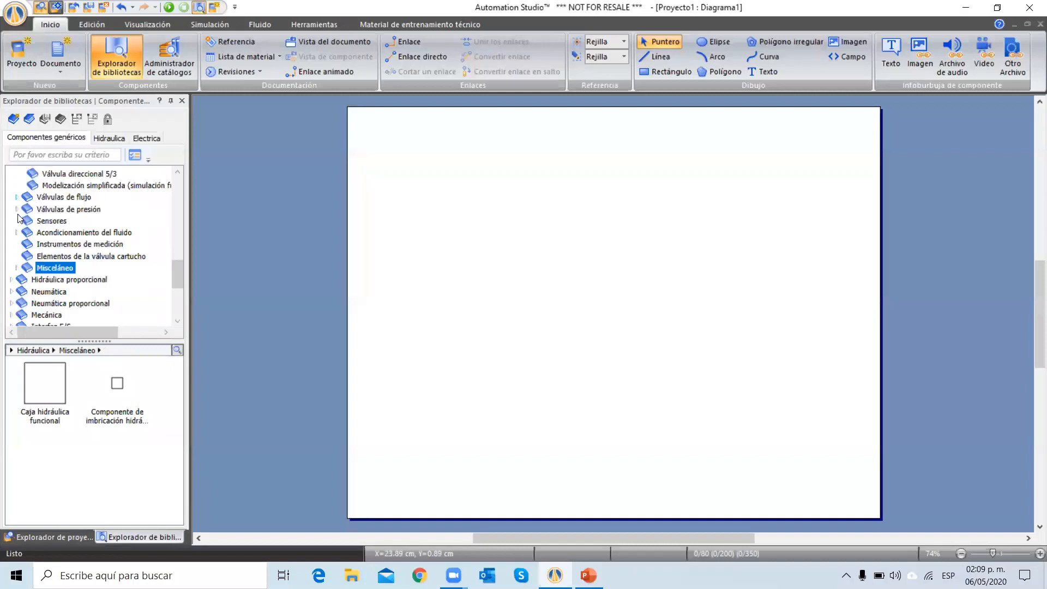
Step: Collapse the remaining expanded subcategories, including Embragues hidráulicos and Bombas y amplificadores, and the Hidráulica category in the library tree
scroll(19, 252, up, 4)
click(19, 265)
scroll(18, 271, up, 2)
click(17, 271)
click(16, 179)
scroll(22, 207, up, 3)
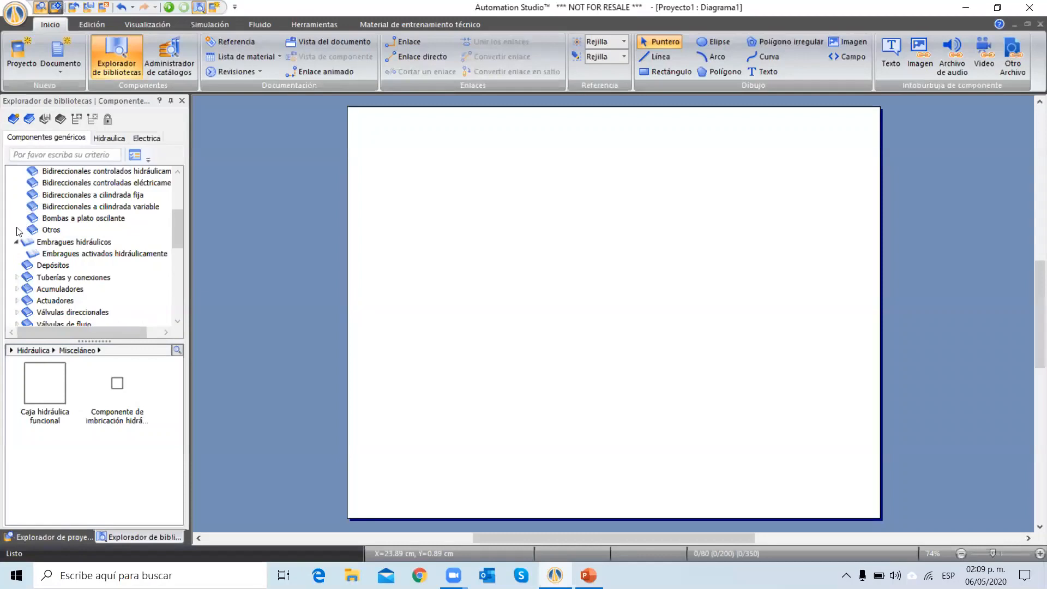
scroll(15, 186, up, 3)
click(16, 184)
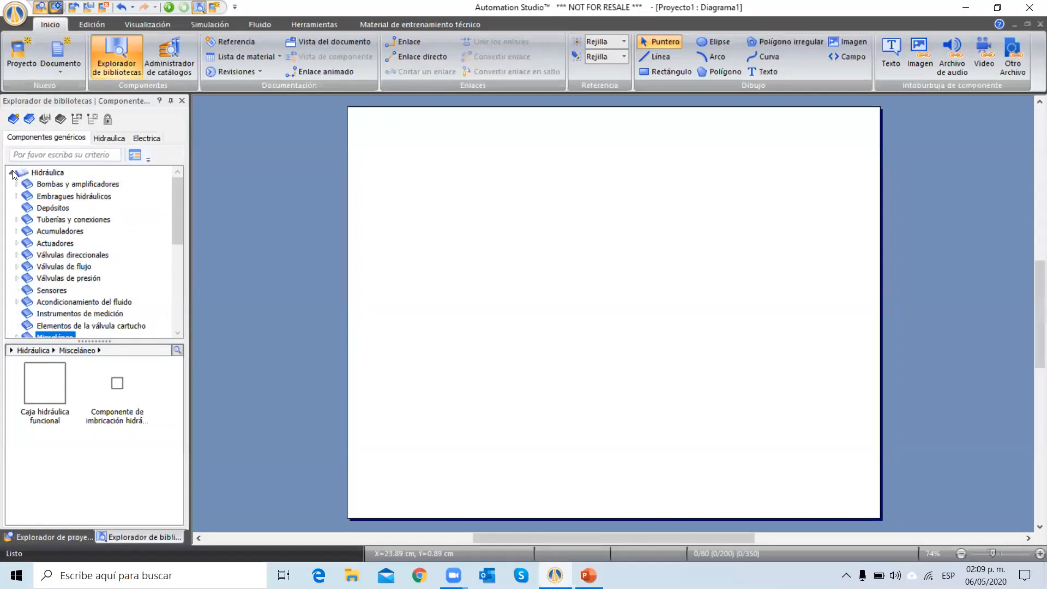
click(12, 172)
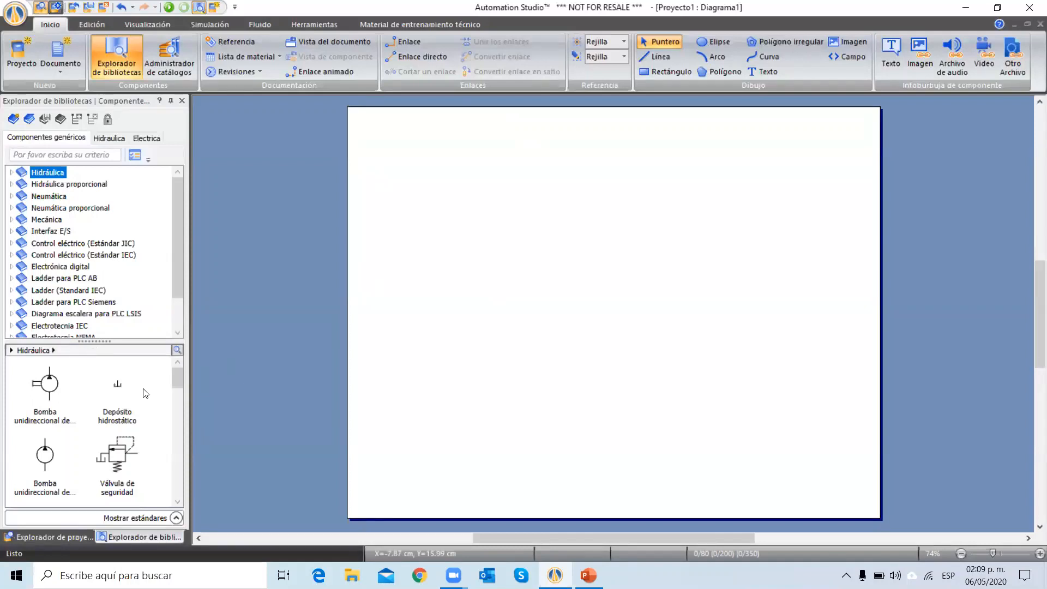
Step: Place a unidirectional pump with a shaft from Hidráulica near the sheet's centre and a Motor térmico from Mecánica to its left
drag(48, 388, 606, 288)
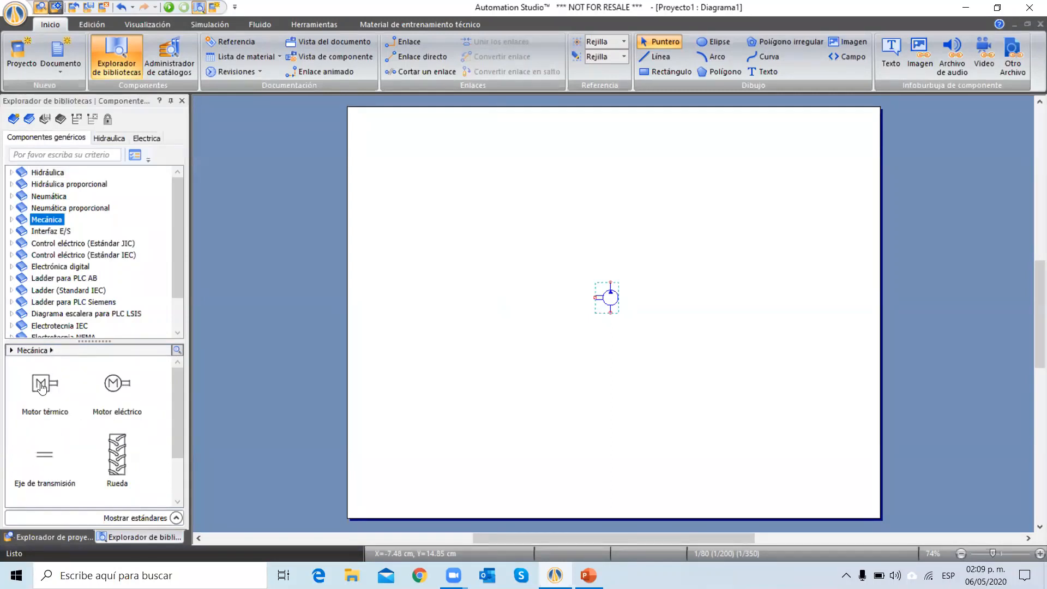
mouse_move(42, 387)
drag(42, 388, 557, 293)
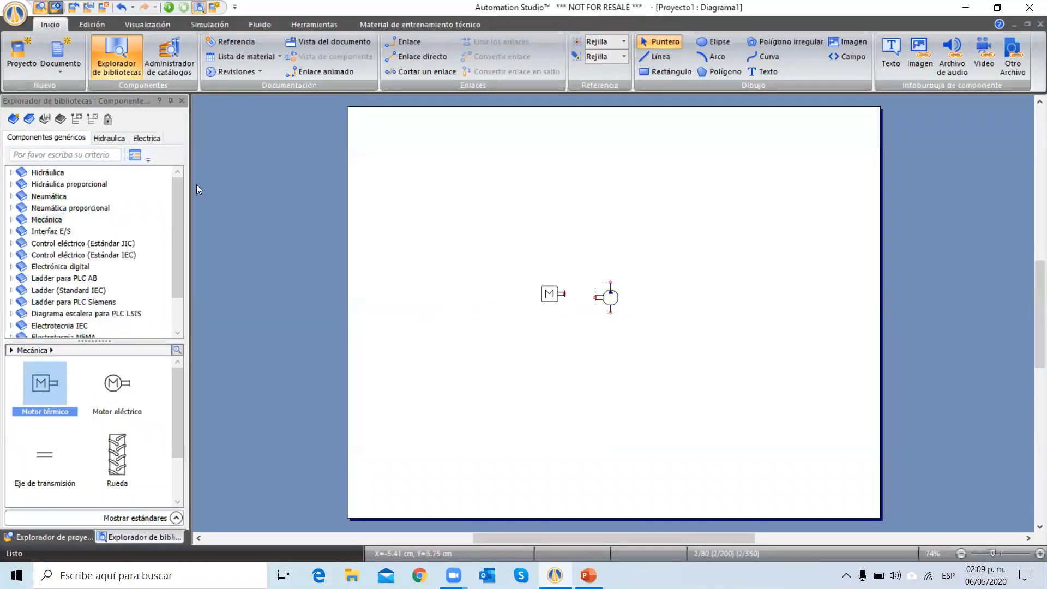
Step: Place a Válvula de alivio variable from the Hidráulica category above and left of the motor
click(42, 174)
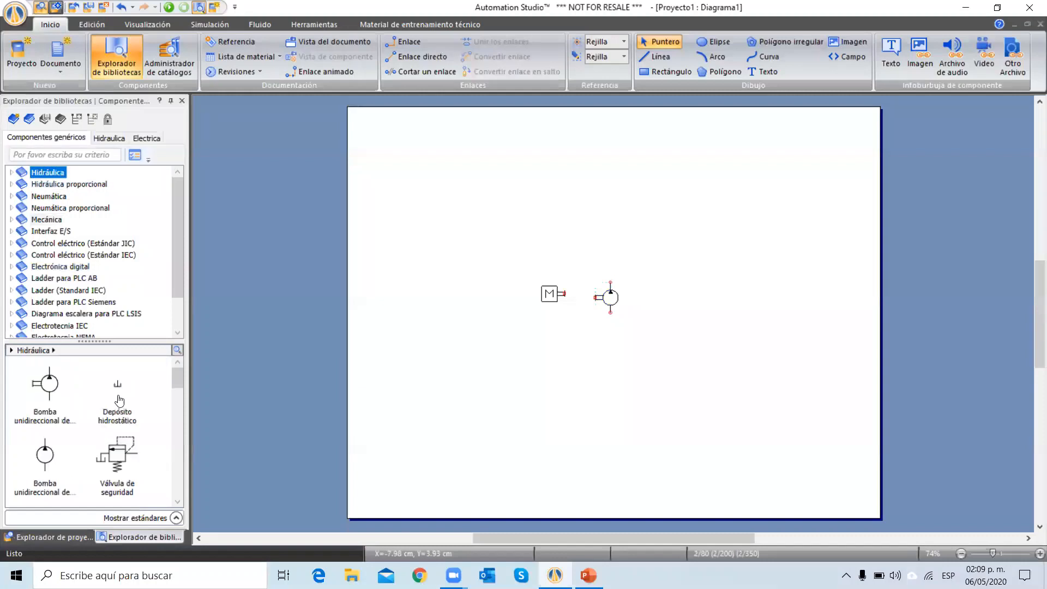
scroll(119, 400, down, 5)
scroll(119, 399, down, 5)
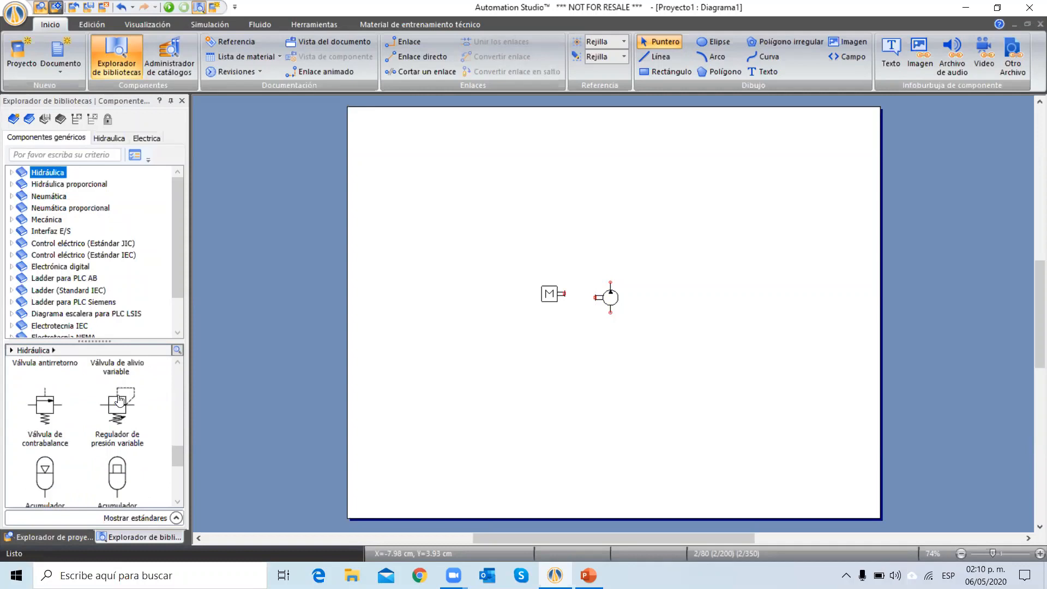
scroll(119, 400, up, 1)
drag(120, 399, 496, 213)
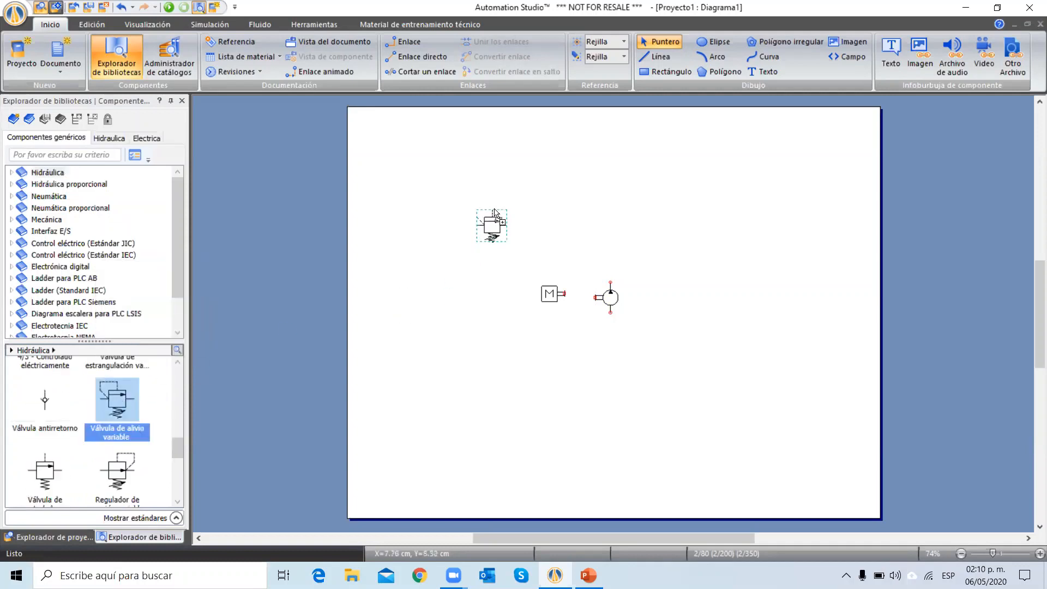
Step: Search the component library for "reser" and place a Reservorio hidrostático multipuerto from Depósitos below the motor and pump
click(55, 172)
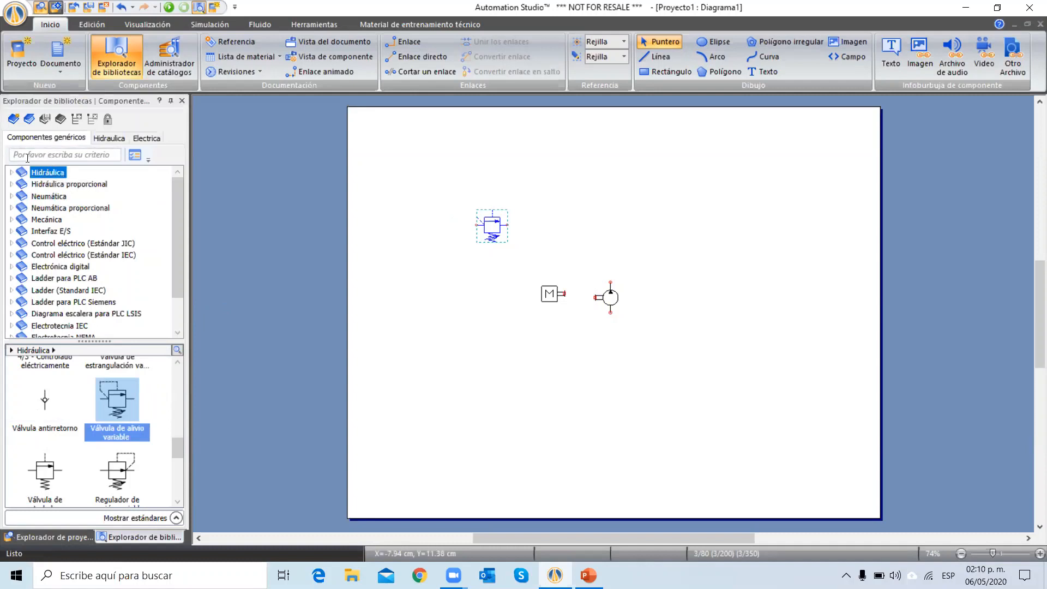
click(27, 155)
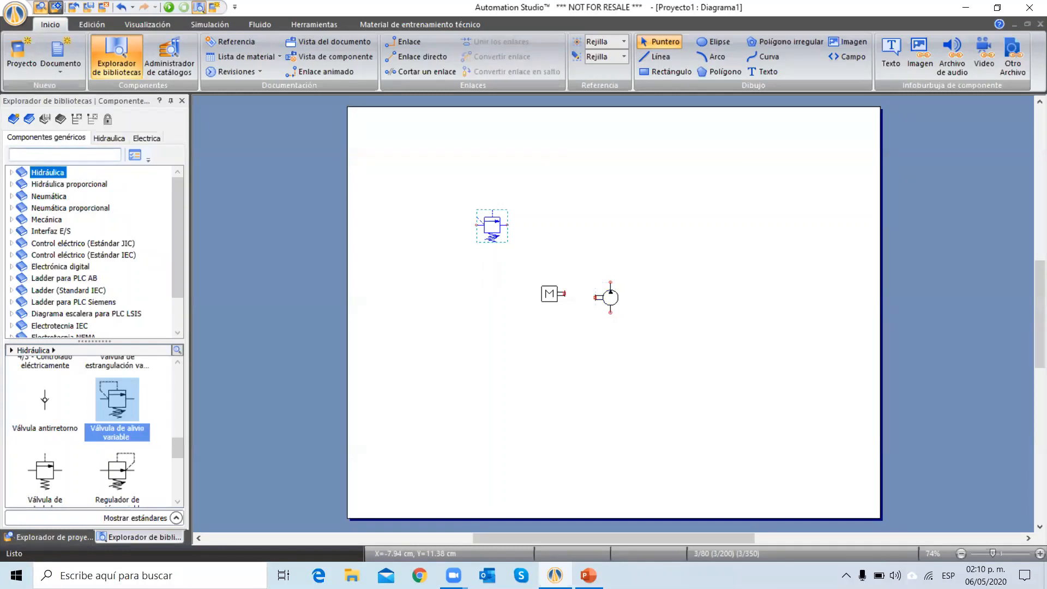
text(reser)
double_click(53, 174)
click(50, 183)
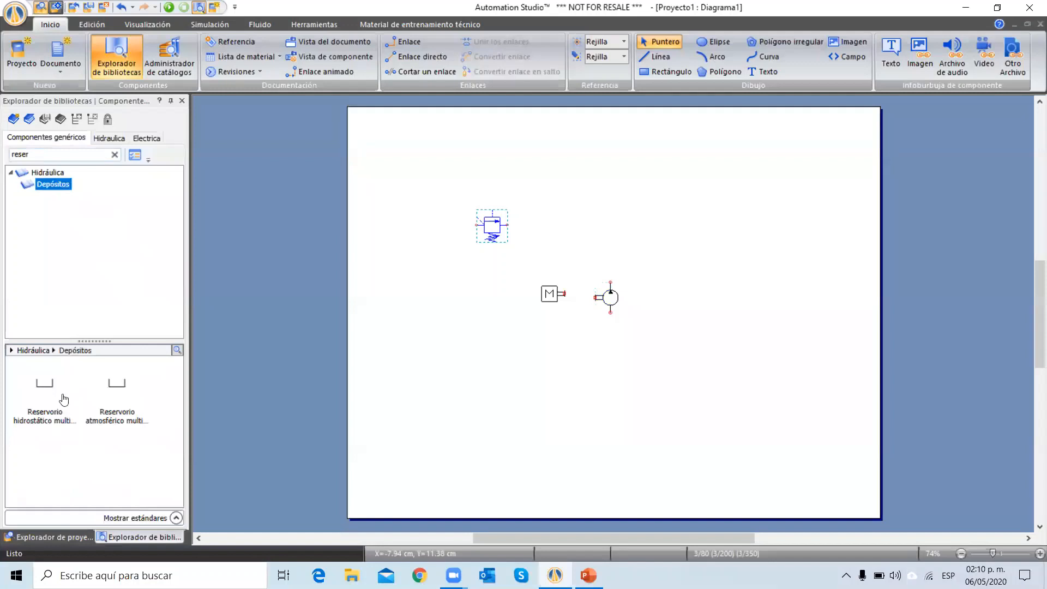
mouse_move(45, 388)
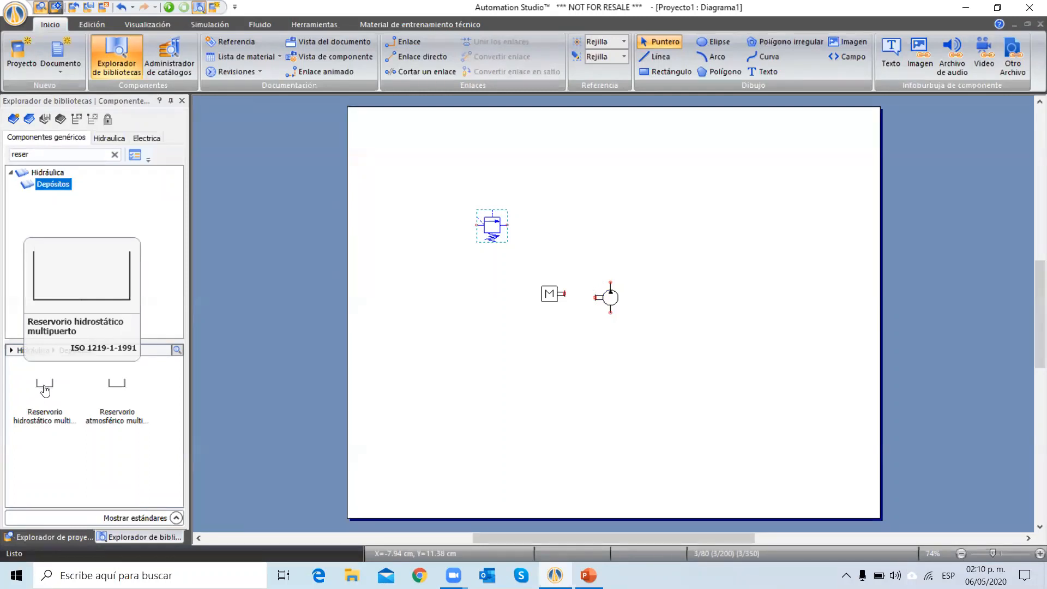
drag(45, 391, 561, 386)
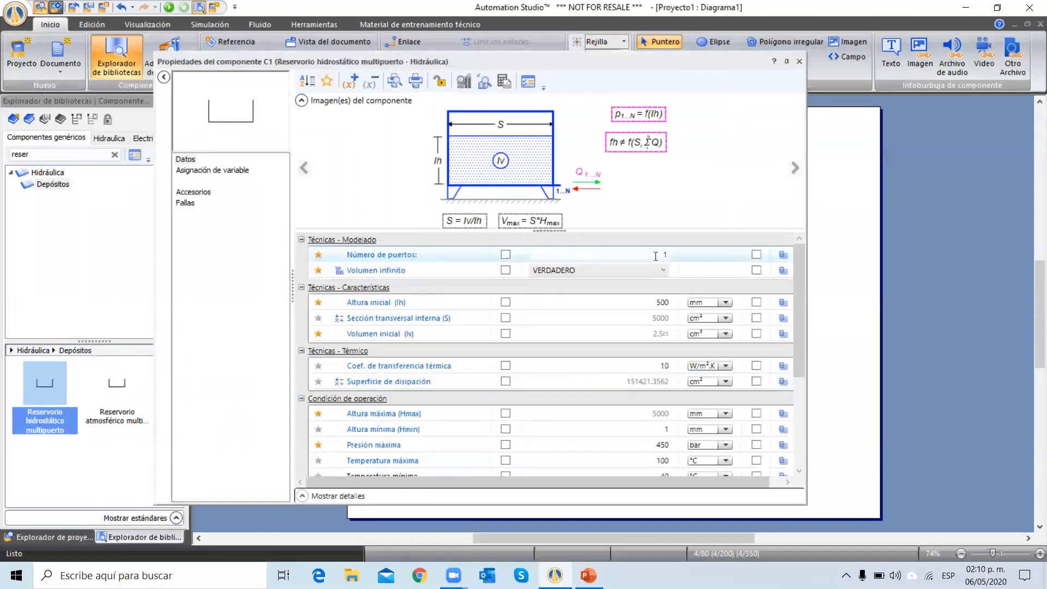
Step: Set the reservoir's number of ports to 2 and review its other properties, keeping bar as the unit for Presión máxima
click(672, 257)
mouse_move(417, 270)
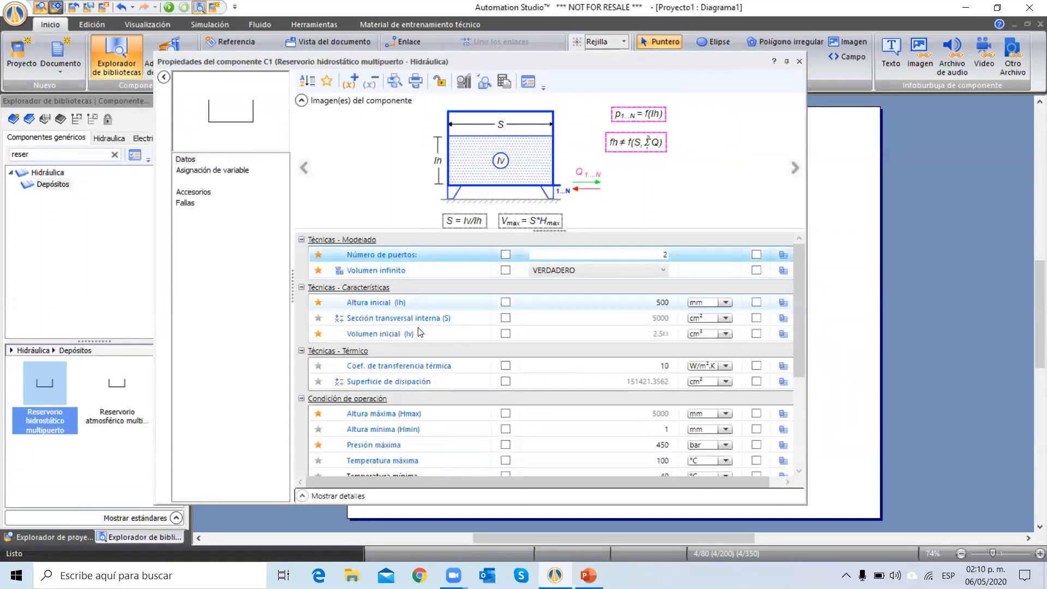
scroll(414, 345, down, 1)
mouse_move(450, 345)
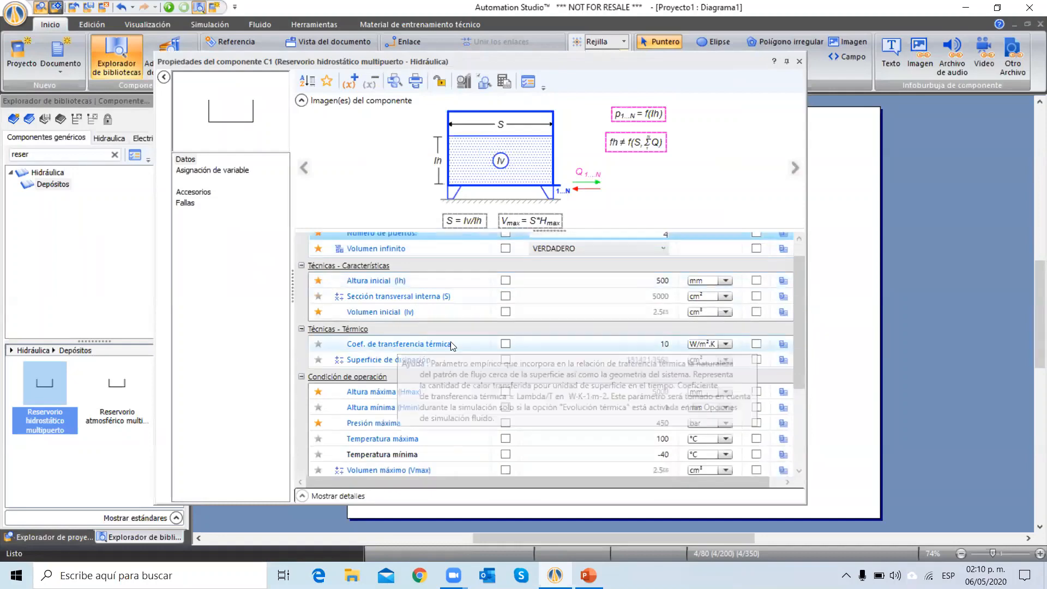
scroll(479, 344, down, 2)
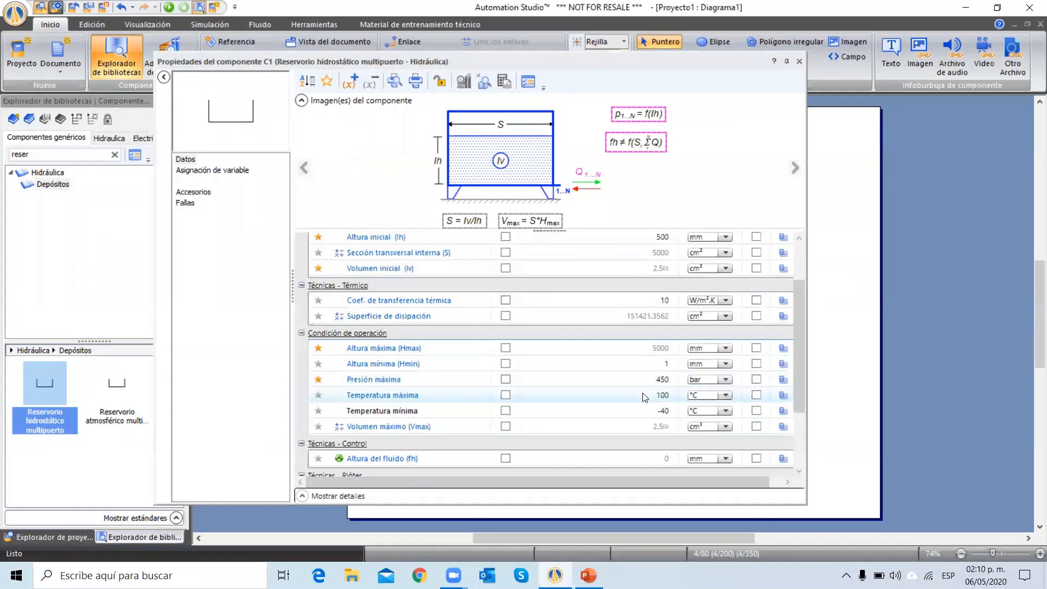
click(724, 380)
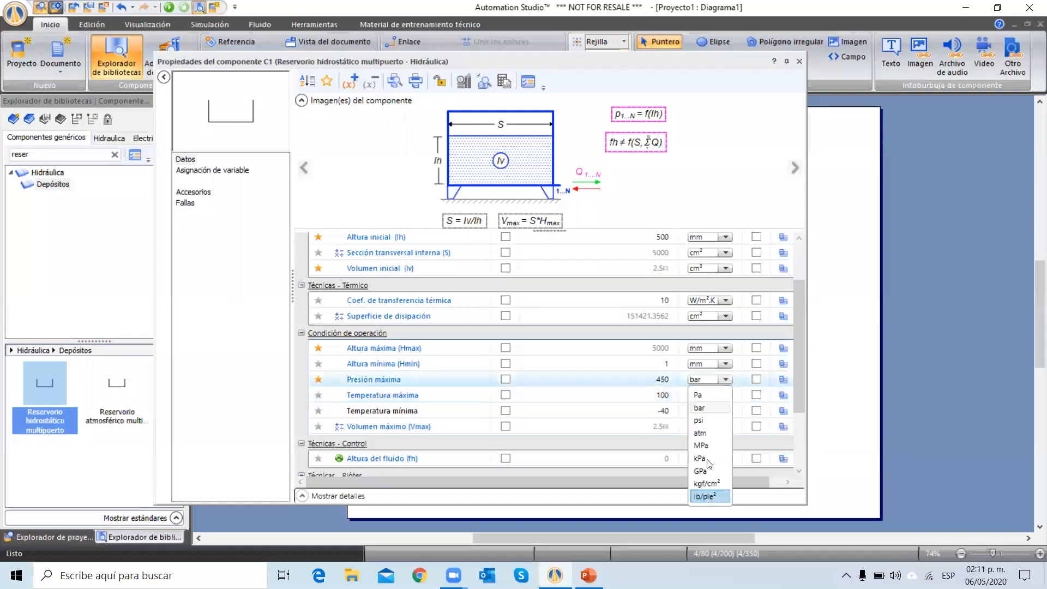
click(707, 408)
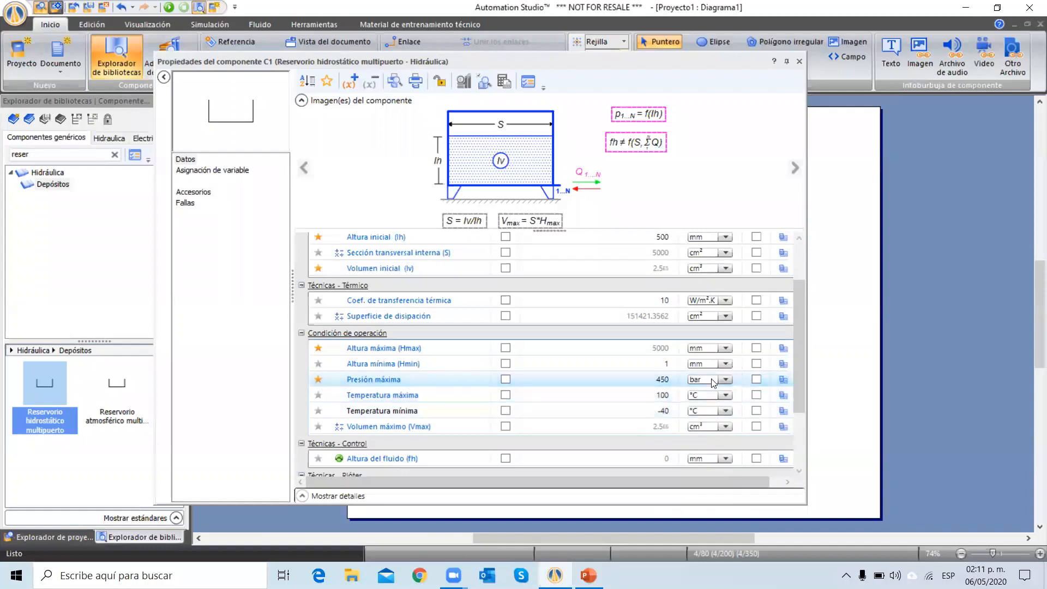
scroll(668, 272, up, 2)
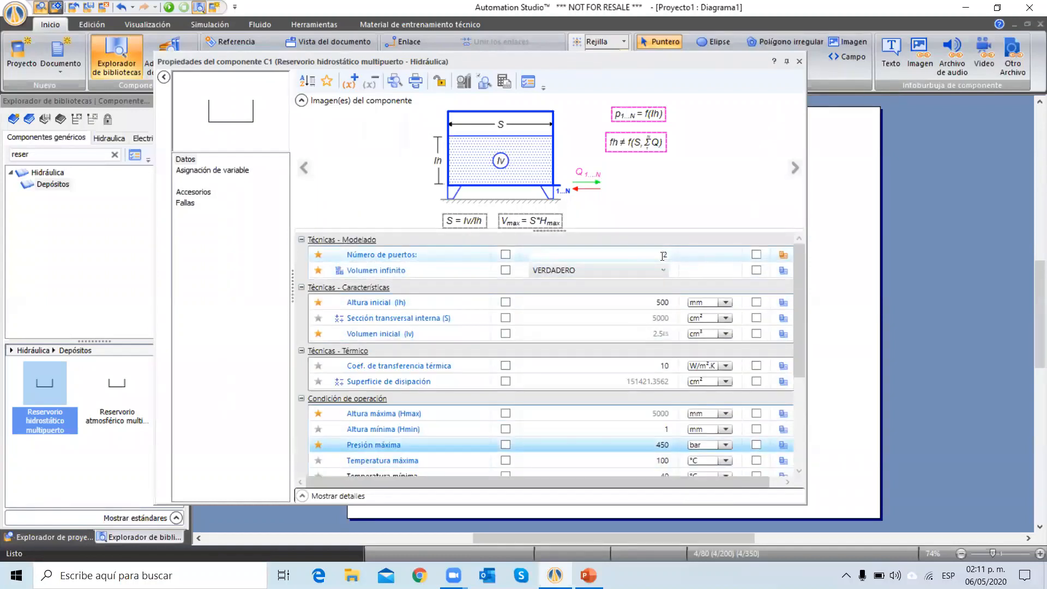
click(799, 62)
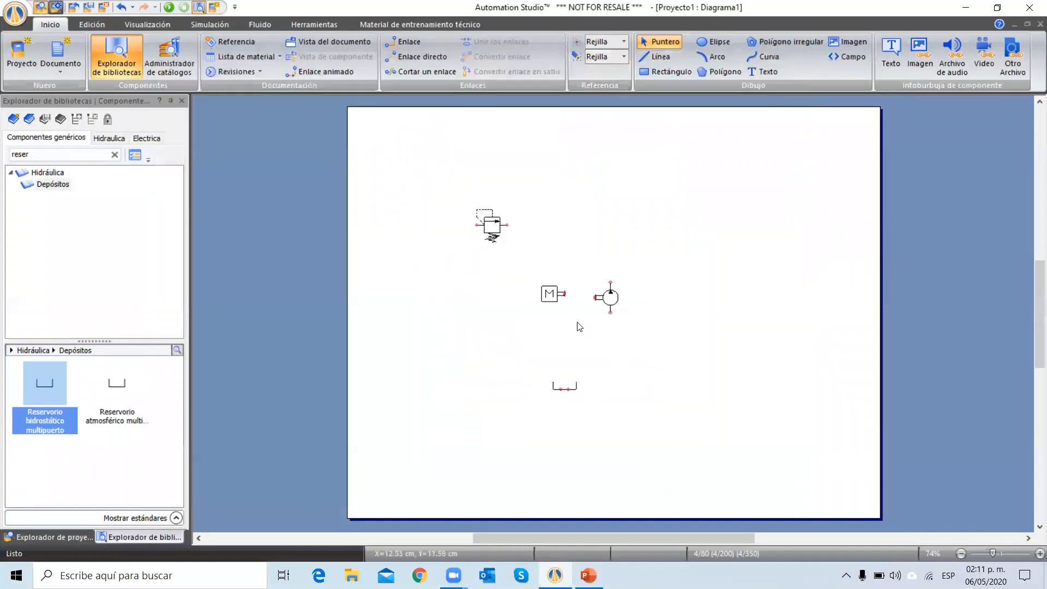
Step: Arrange the reservoir beneath the pump and the relief valve above left of the motor, and couple the motor's shaft to the pump
click(552, 295)
drag(610, 298, 551, 314)
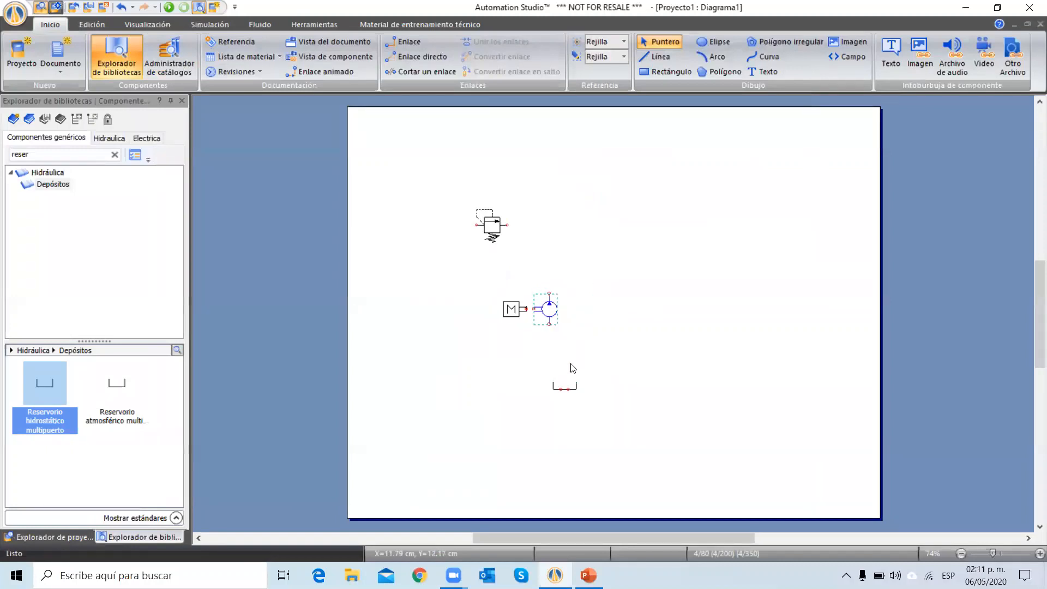
click(588, 330)
scroll(588, 327, down, 2)
scroll(589, 327, up, 3)
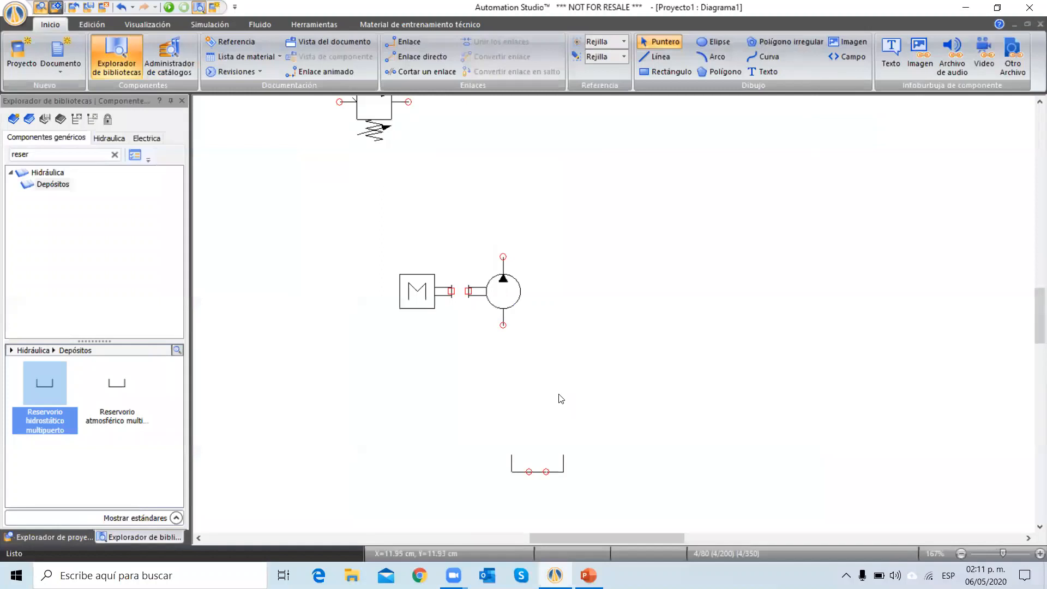
scroll(560, 511, up, 1)
drag(559, 512, 519, 461)
drag(368, 145, 360, 232)
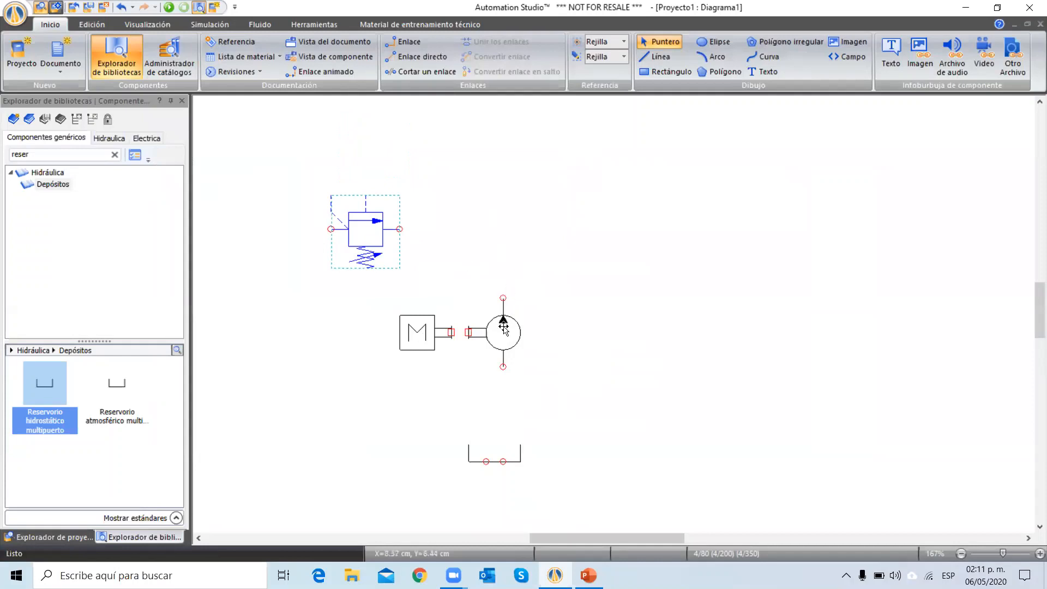
click(400, 339)
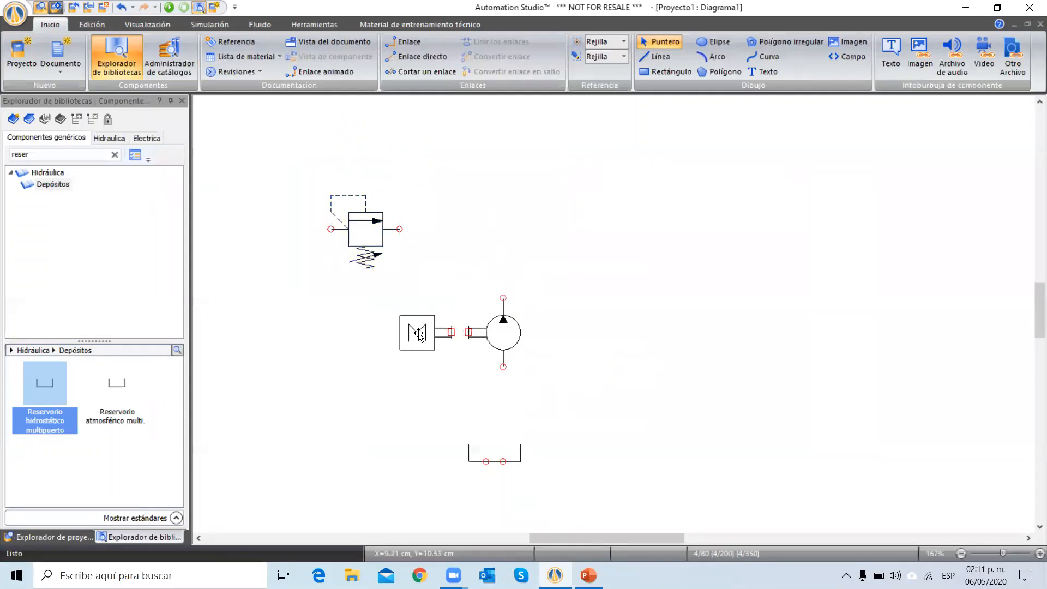
drag(414, 337, 430, 337)
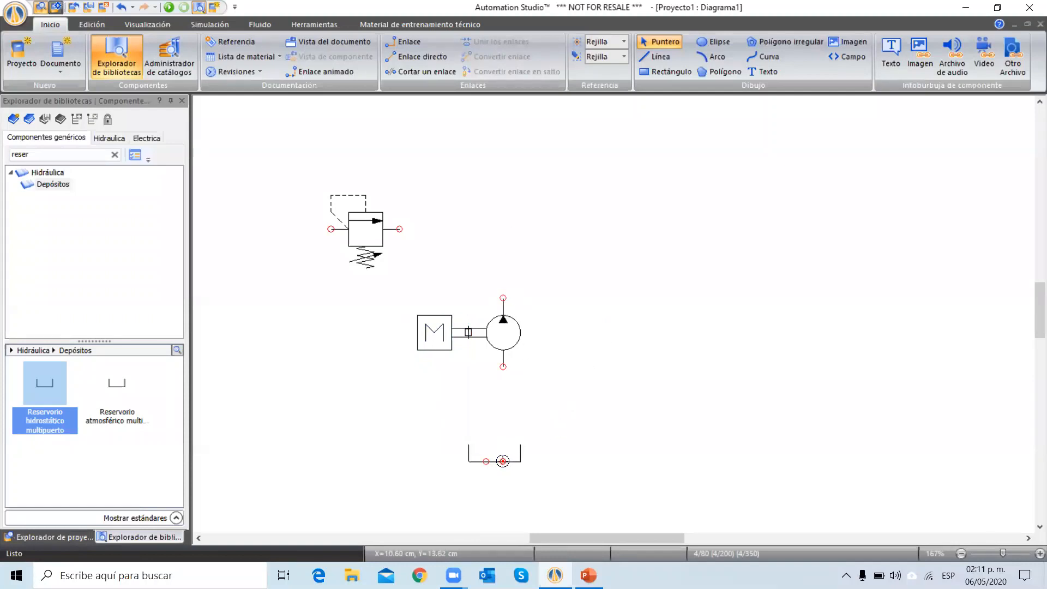
Step: Connect the reservoir's ports to the pump inlet and the relief valve's left port, and the valve's right port to the pump outlet
drag(502, 461, 503, 366)
drag(486, 461, 327, 228)
drag(400, 229, 503, 298)
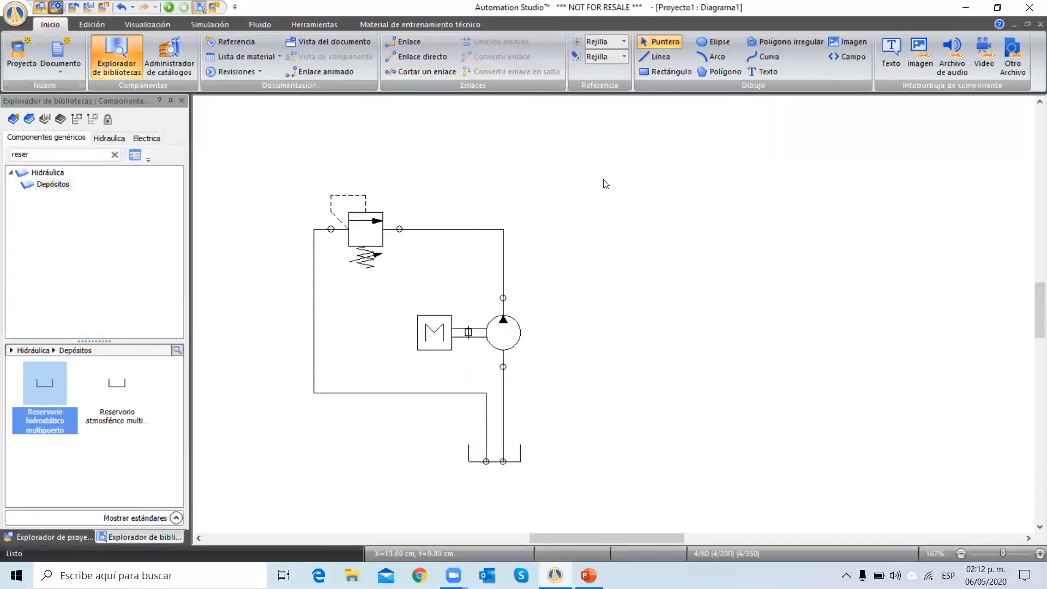
Step: Run the simulation at normal speed and attach a measuring instrument to the relief valve, with its label above the valve
click(208, 28)
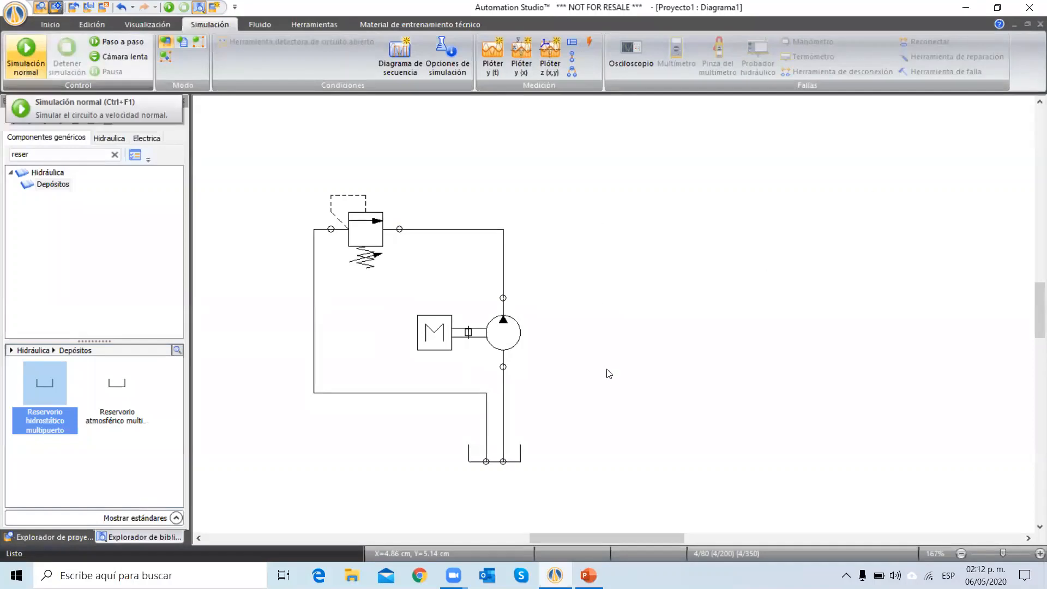
key(ctrl+F1)
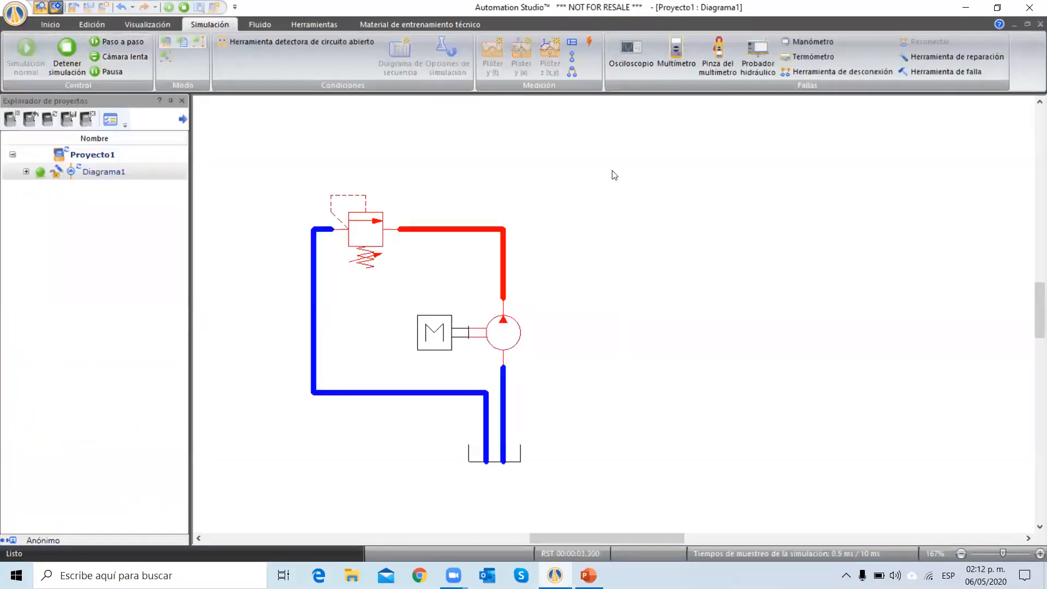
click(573, 43)
click(375, 228)
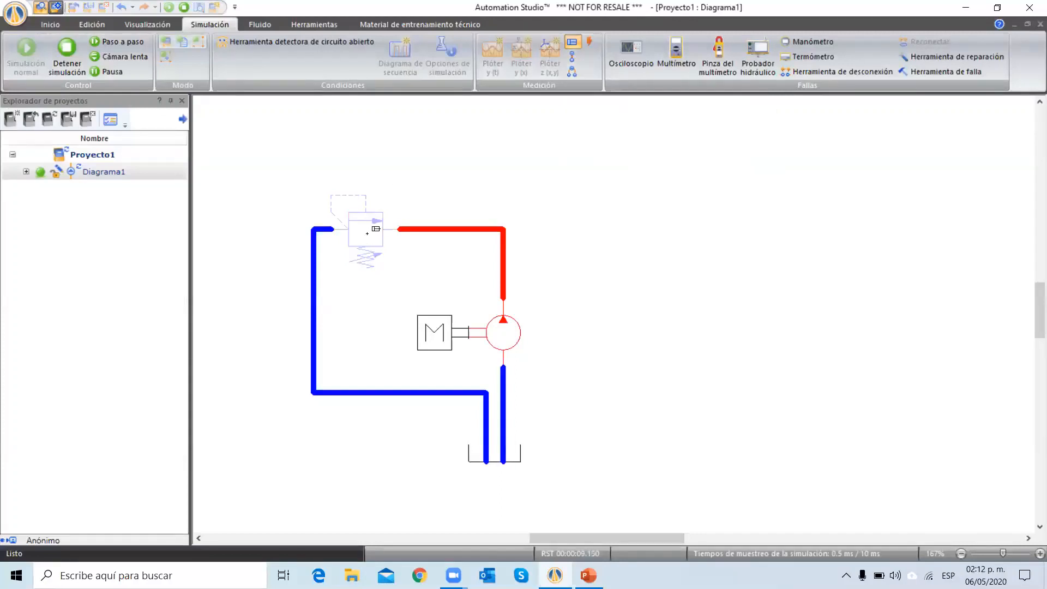
drag(367, 234, 404, 160)
click(404, 160)
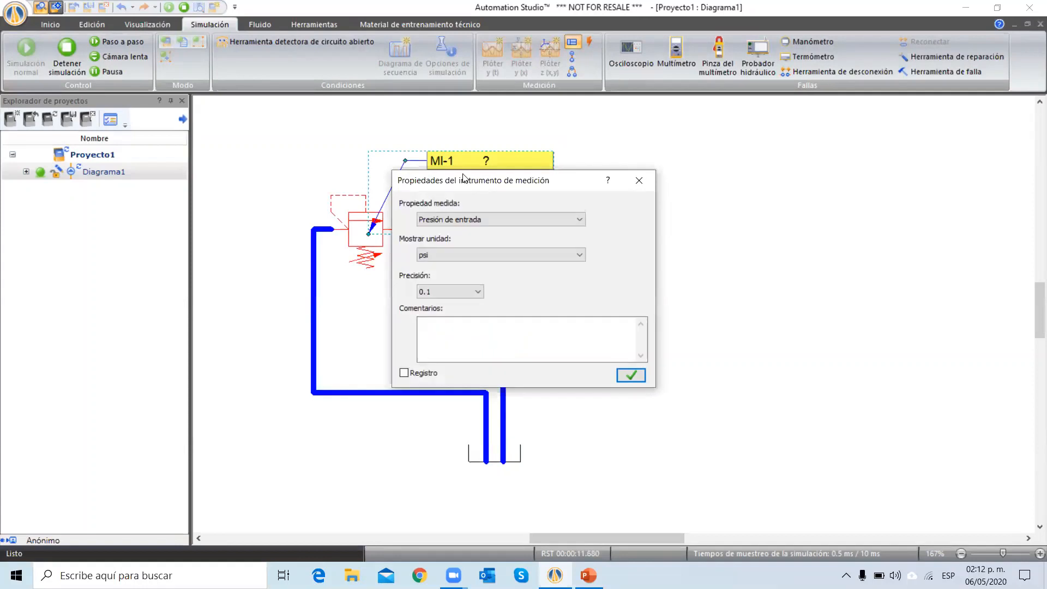
Step: Set the measuring instrument to show Flujo in CFM, keeping the precision at 0.1
click(447, 214)
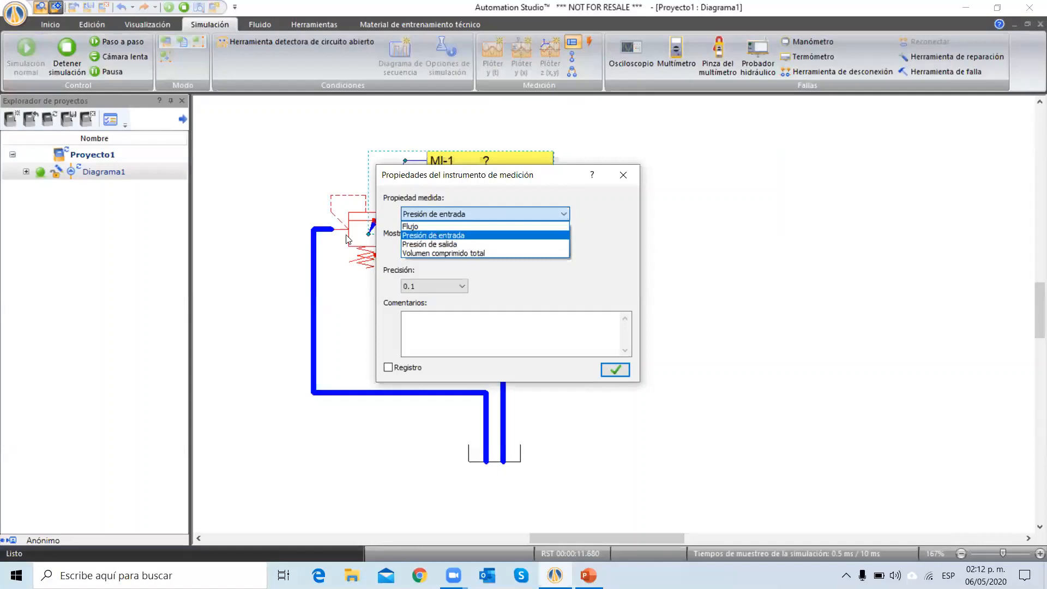
click(420, 226)
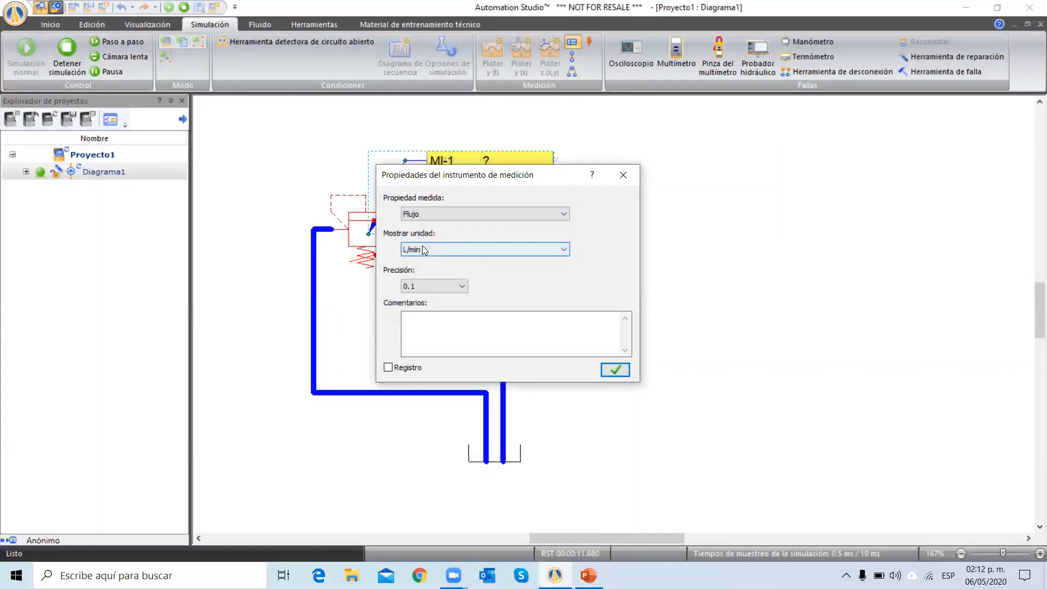
click(423, 250)
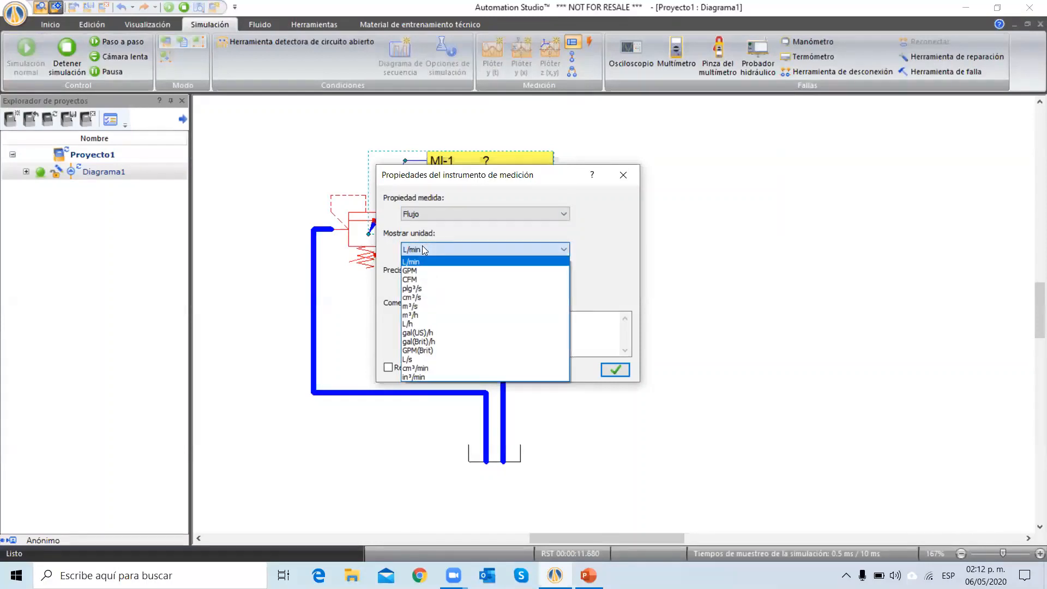
click(430, 279)
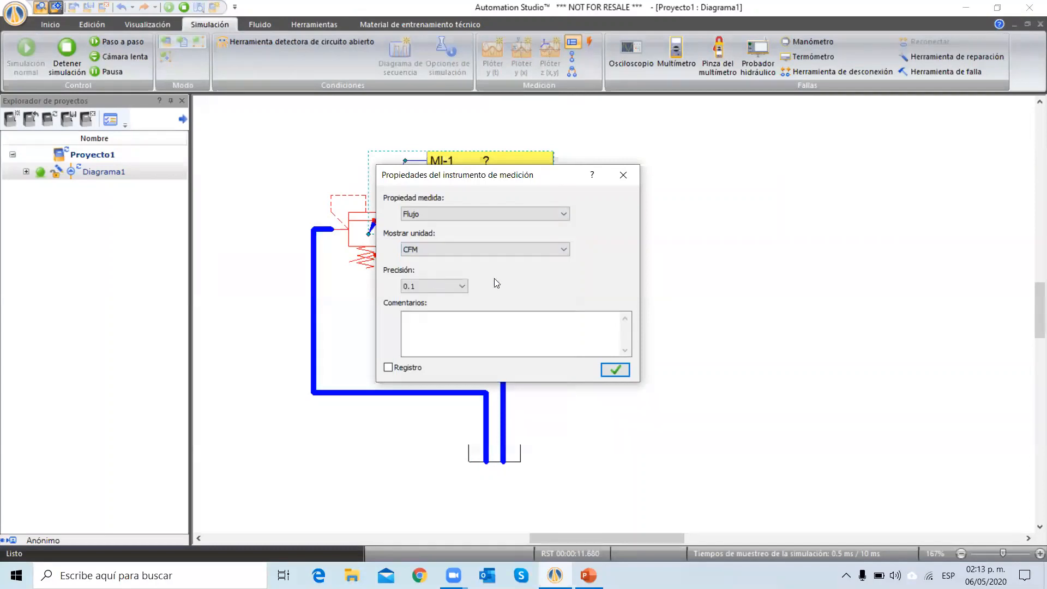
click(442, 284)
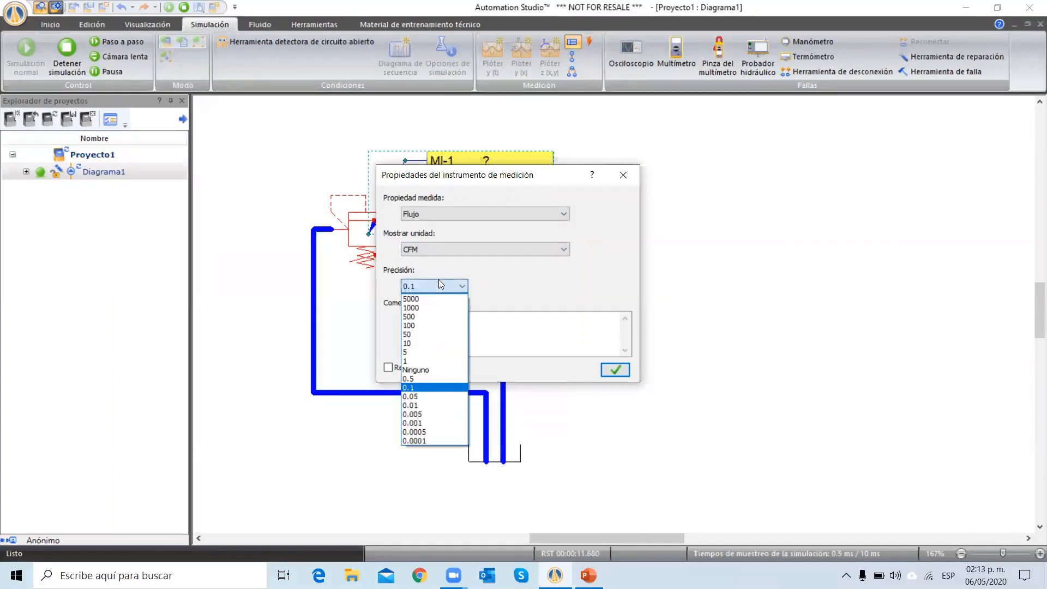
click(441, 283)
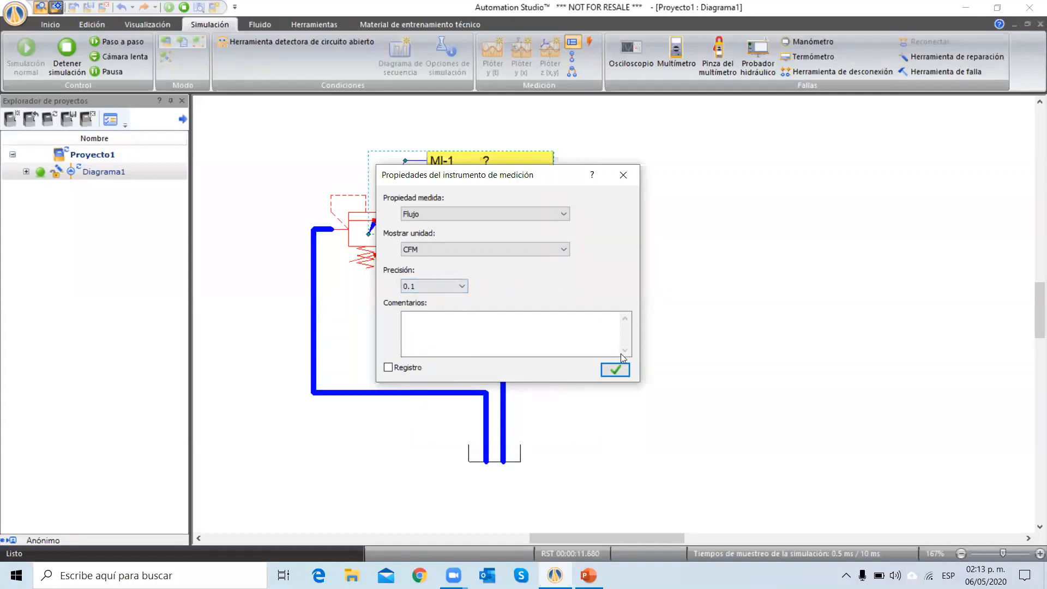
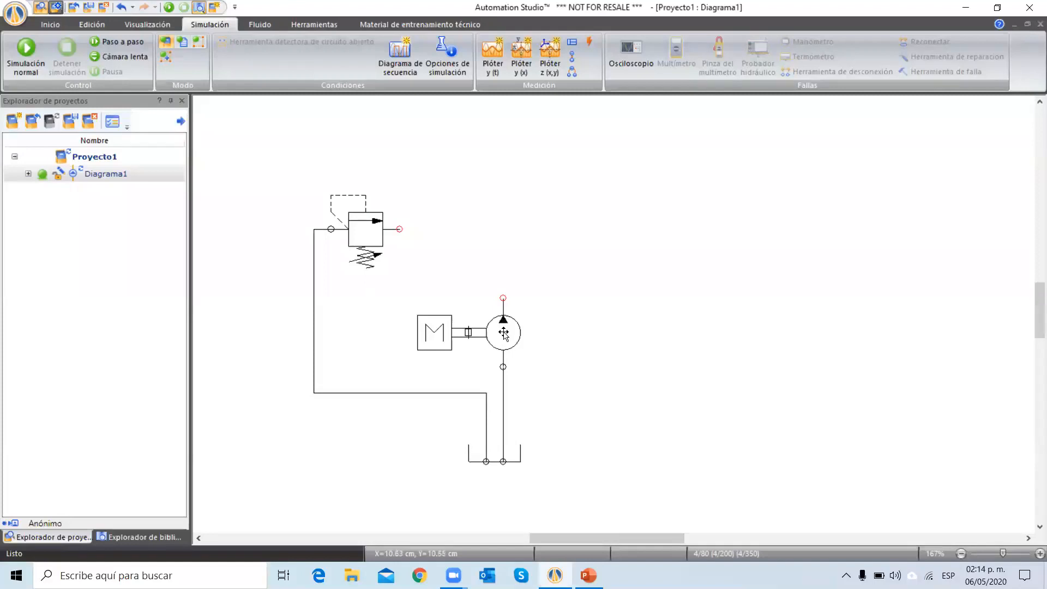
Step: Set the reservoir's number of ports to 3
double_click(515, 462)
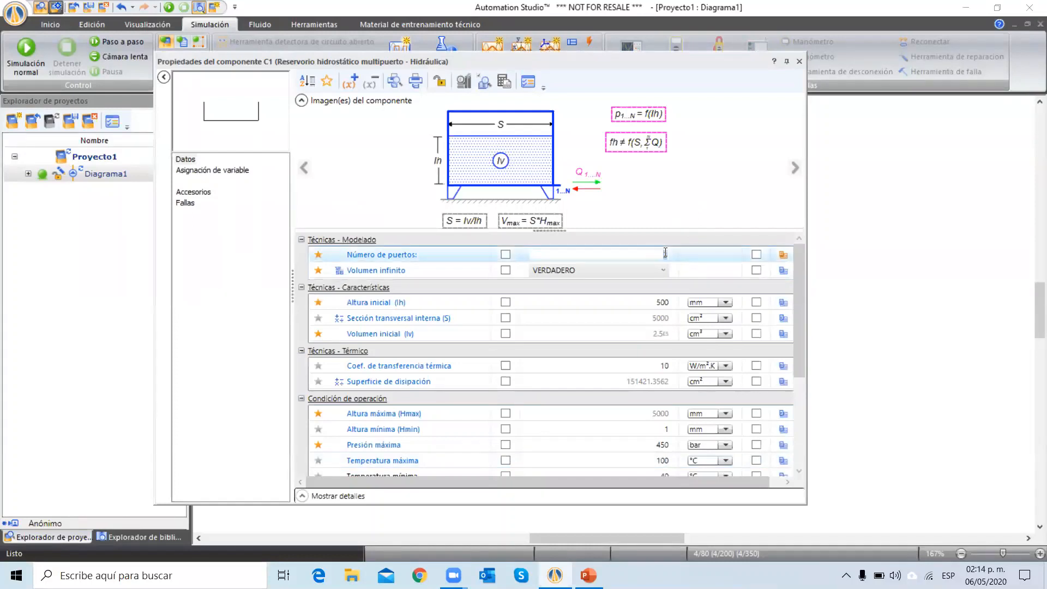
text(3)
key(Return)
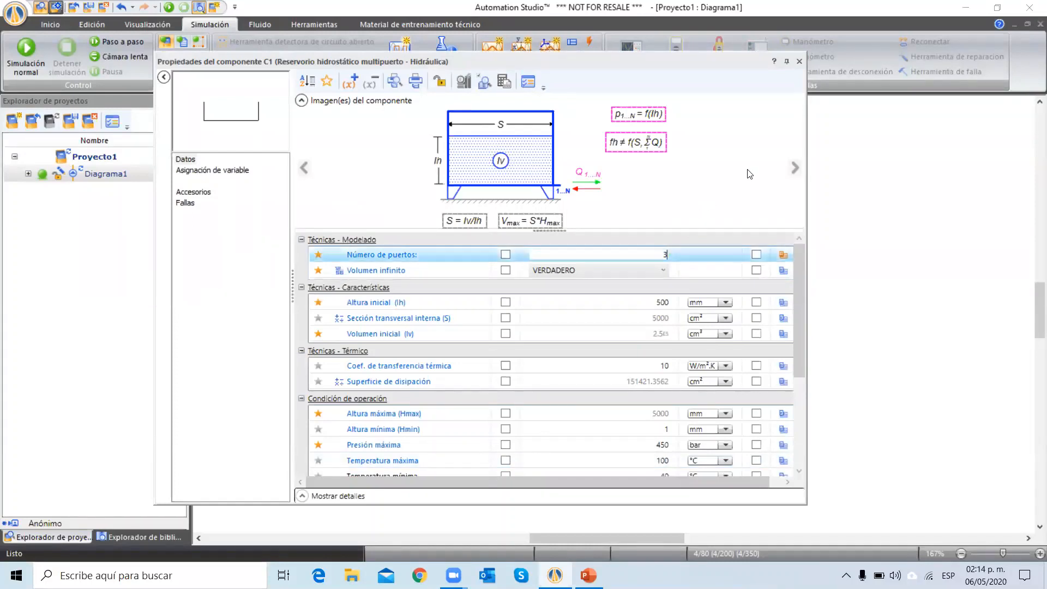
click(799, 61)
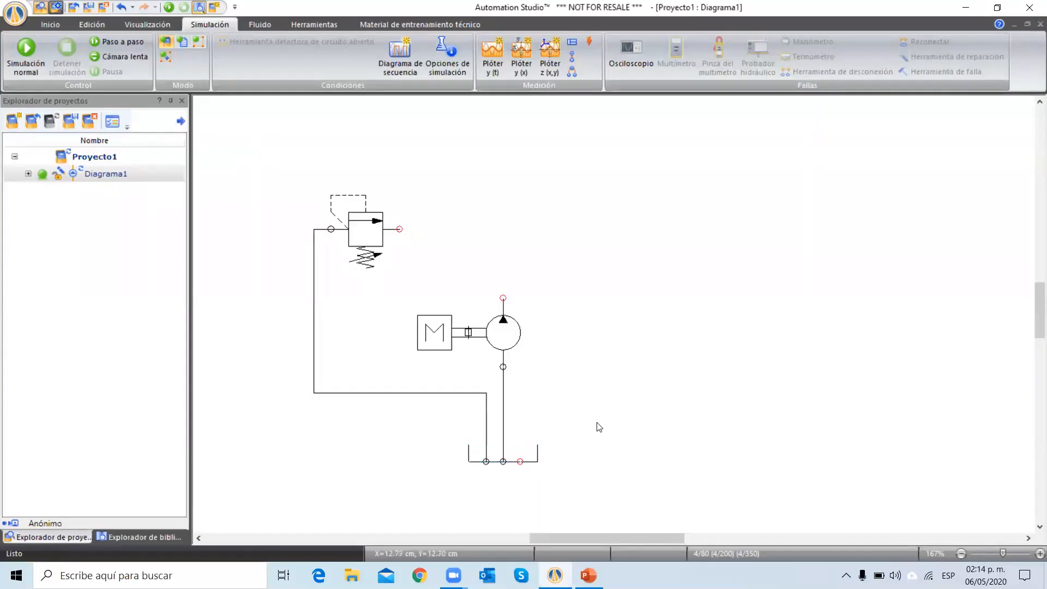
Step: Insert a double-acting cylinder (Cilindro de doble efecto) from the Hidráulica library above the relief valve
scroll(599, 427, down, 2)
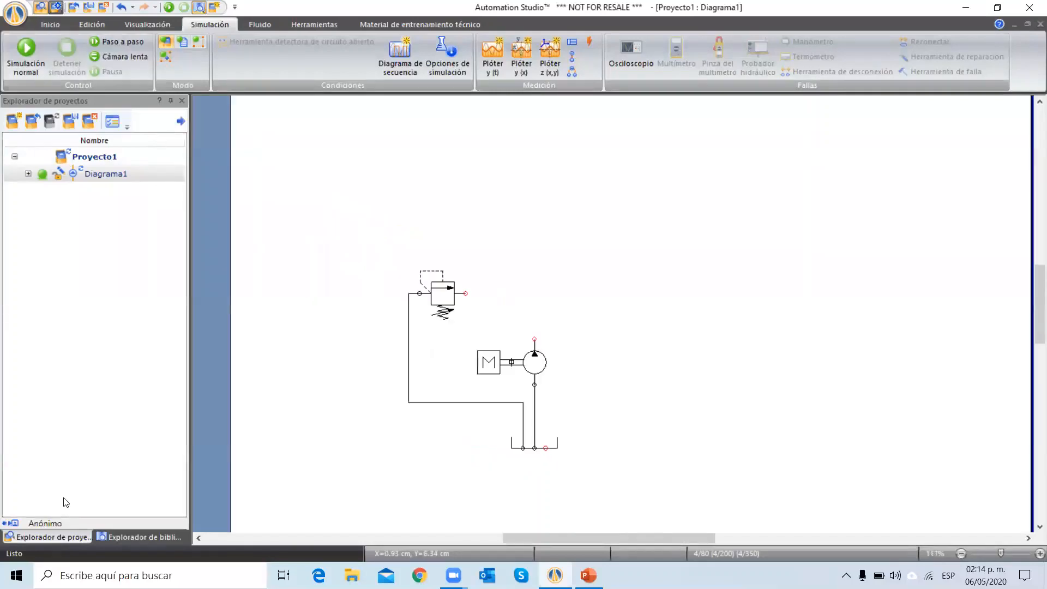
click(113, 543)
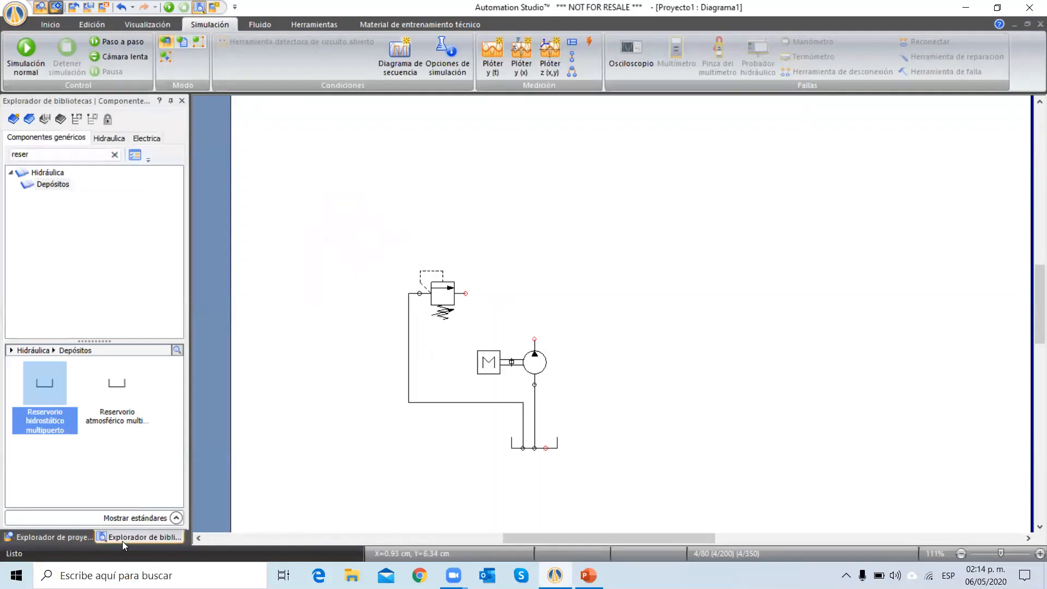
click(115, 155)
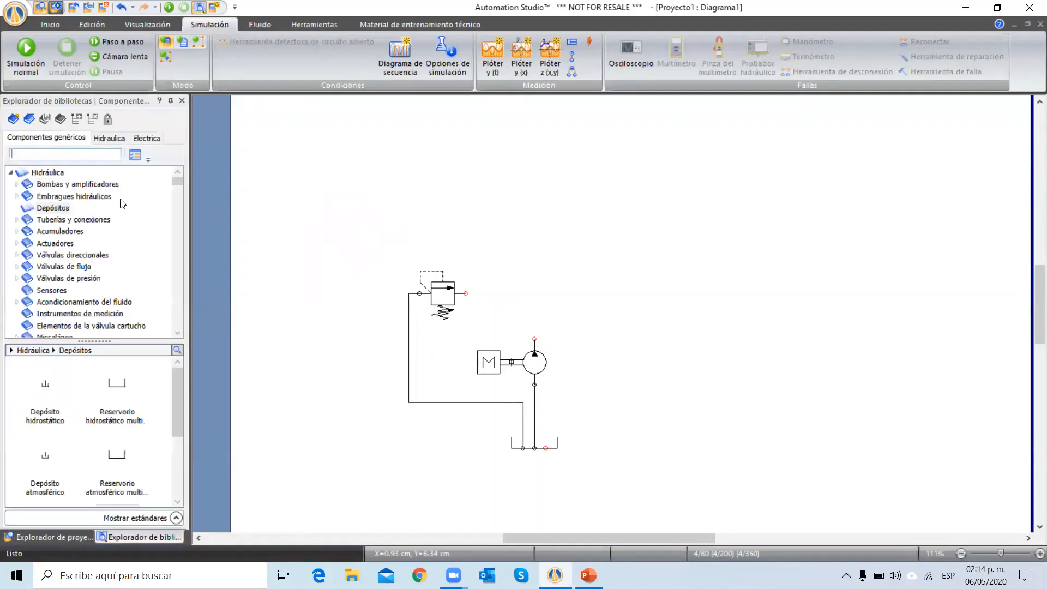
click(11, 173)
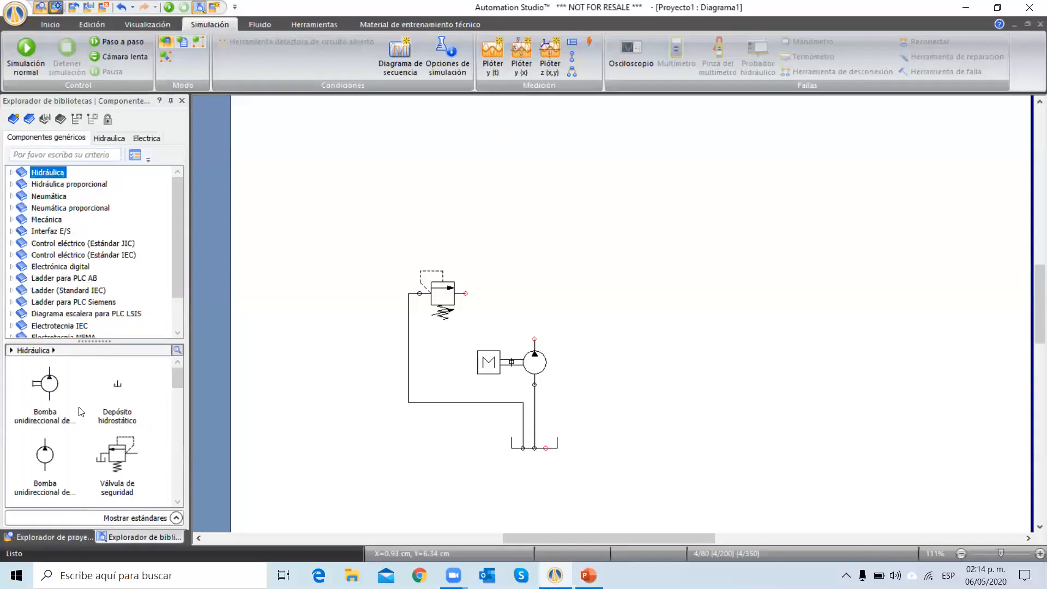
scroll(98, 390, down, 1)
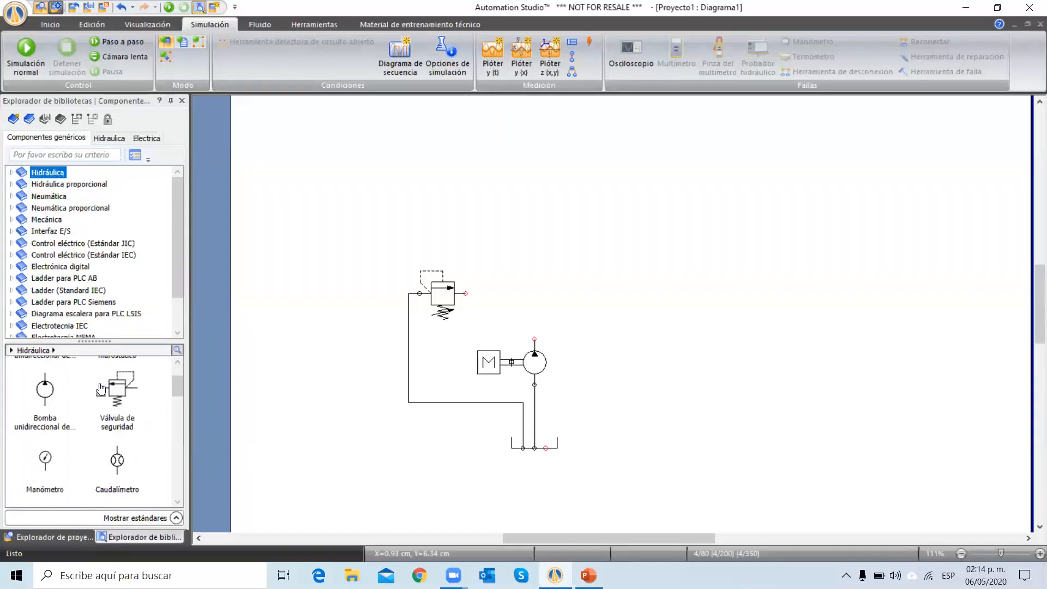
scroll(97, 423, down, 1)
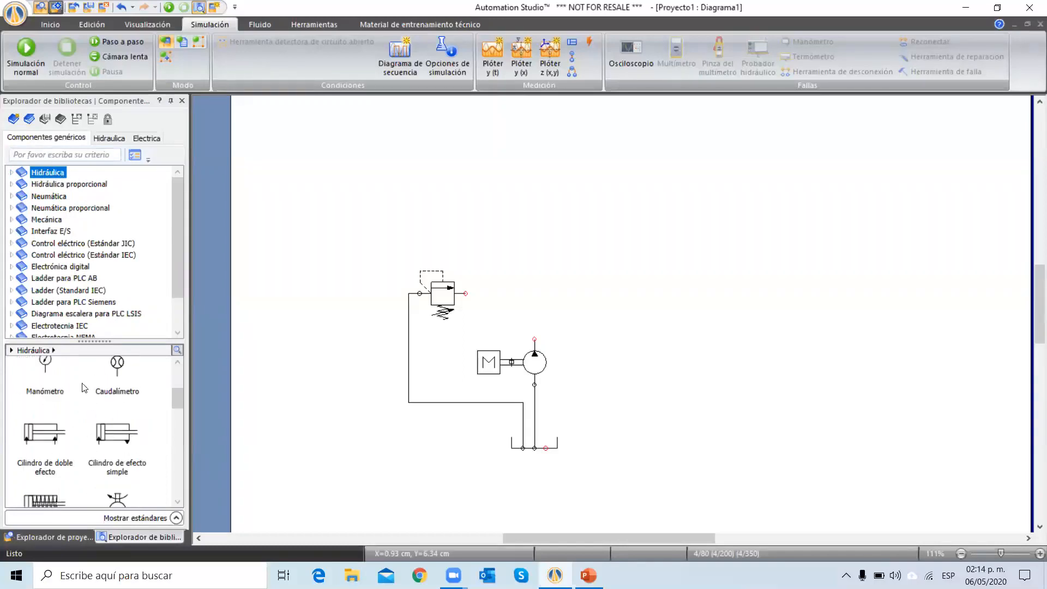
drag(53, 441, 503, 137)
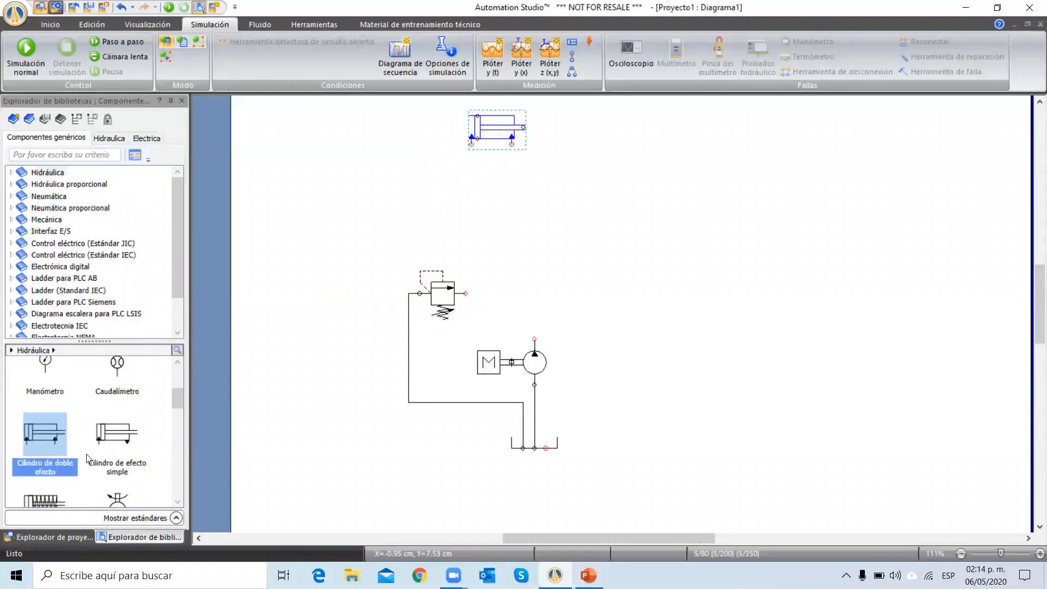
Step: Place an electrically controlled 4/3 valve beneath the cylinder and connect its lower left port to the relief valve's right port
scroll(88, 458, down, 2)
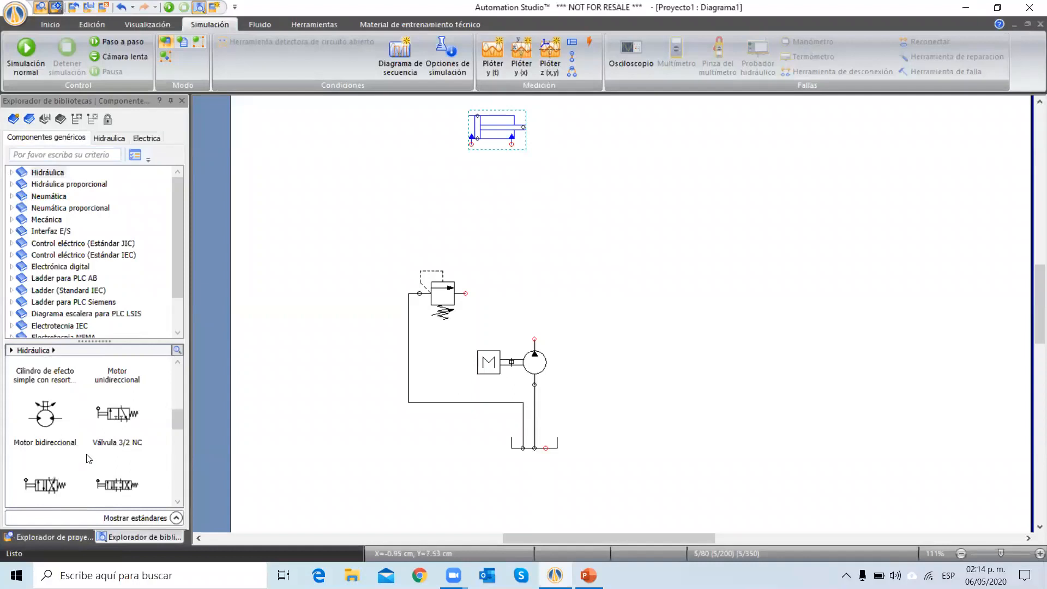
scroll(88, 458, down, 2)
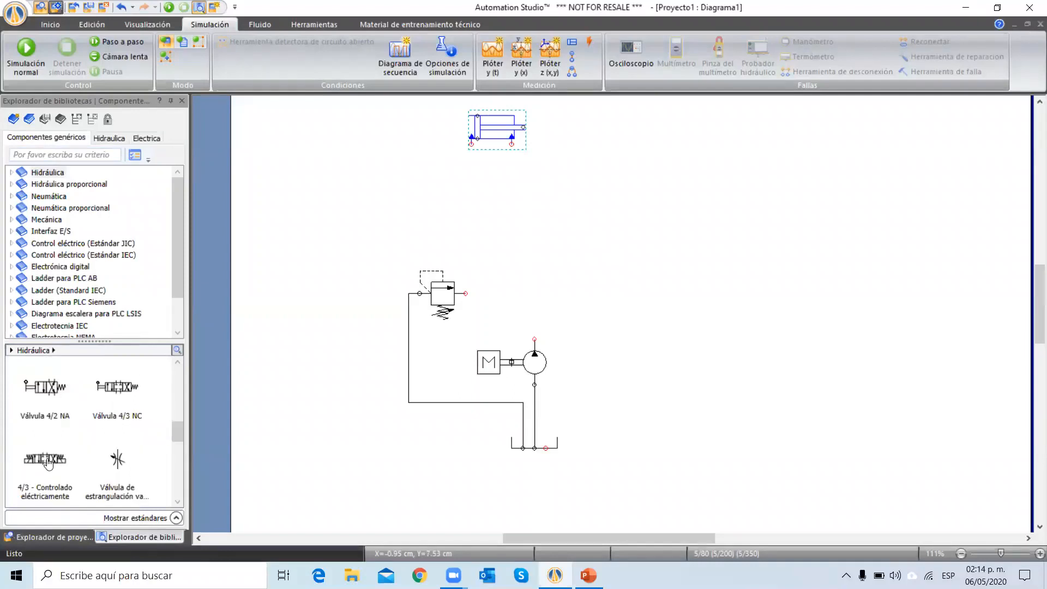
drag(48, 464, 500, 188)
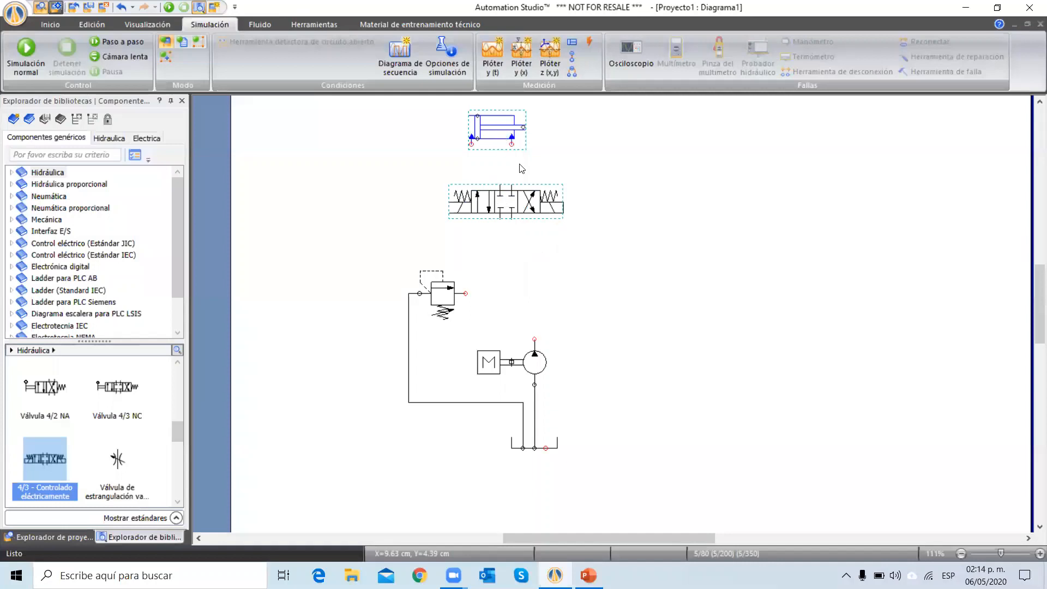
click(551, 303)
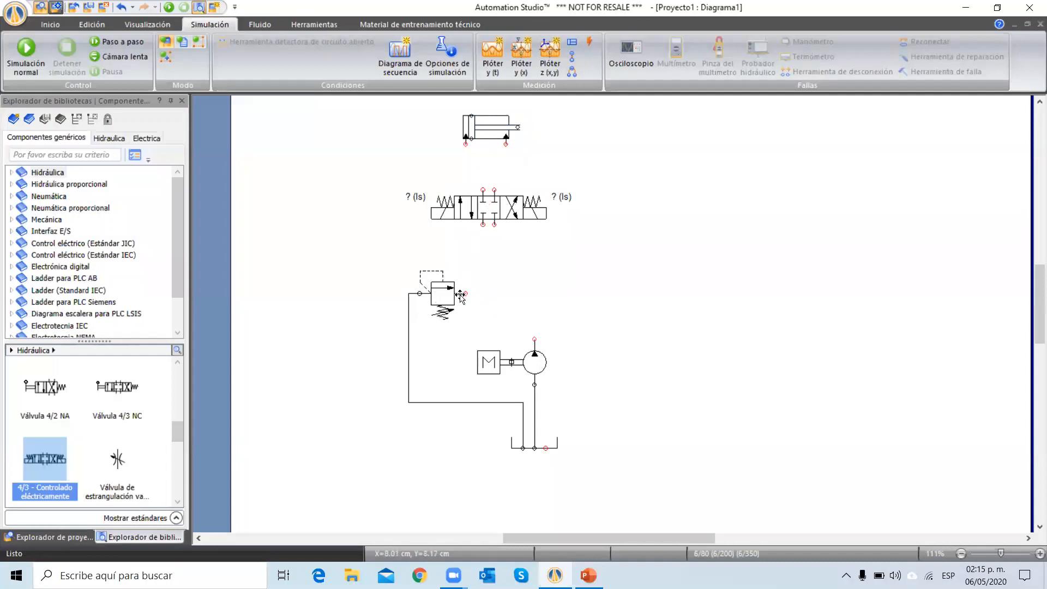
drag(482, 294, 482, 224)
Step: Try to cut the line at its corner beside the relief valve and connect the pump outlet to that point
click(61, 26)
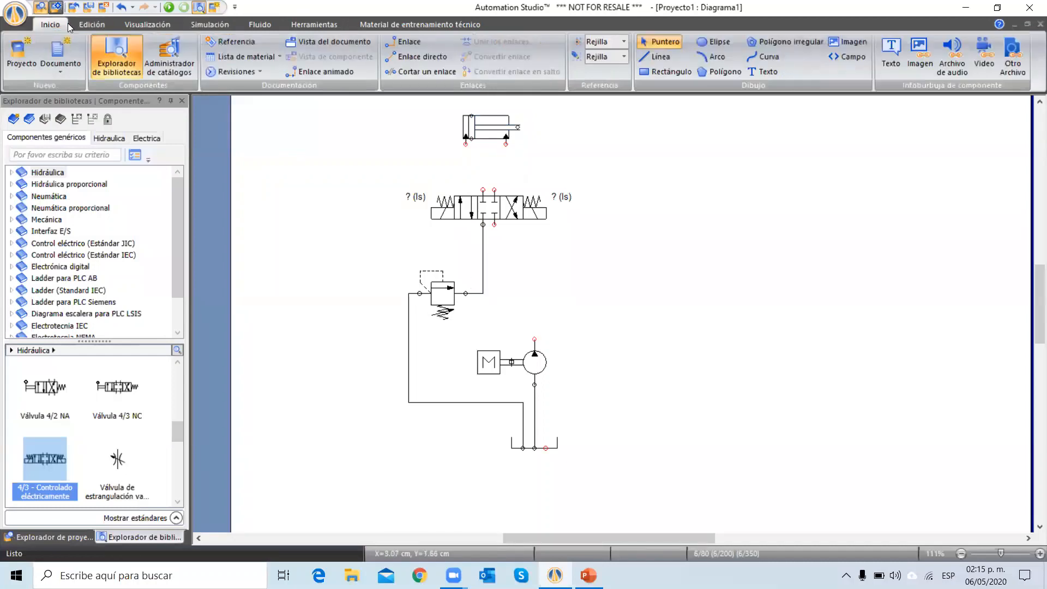
click(433, 74)
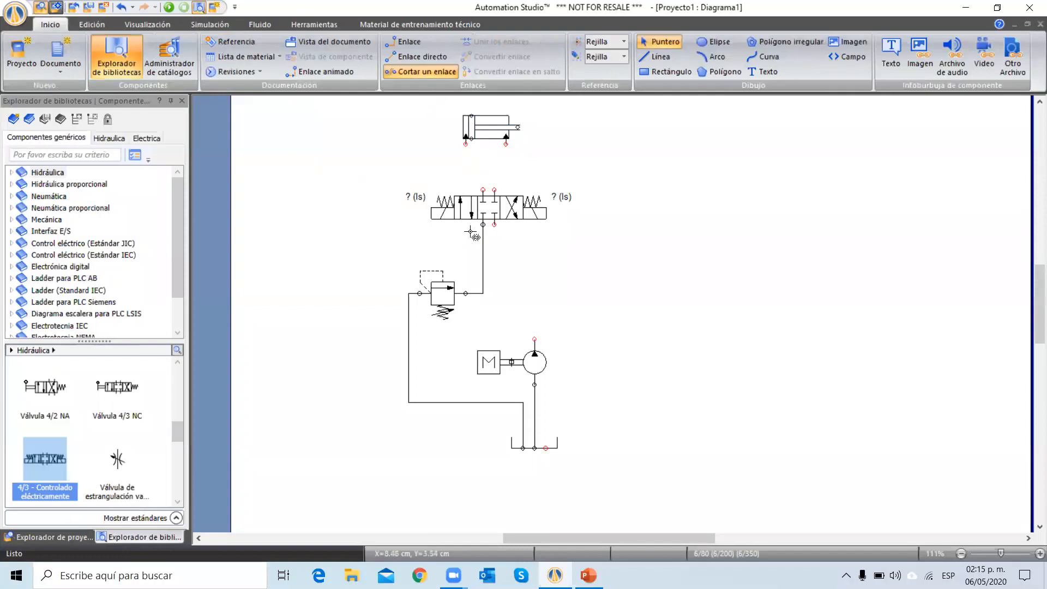
click(483, 294)
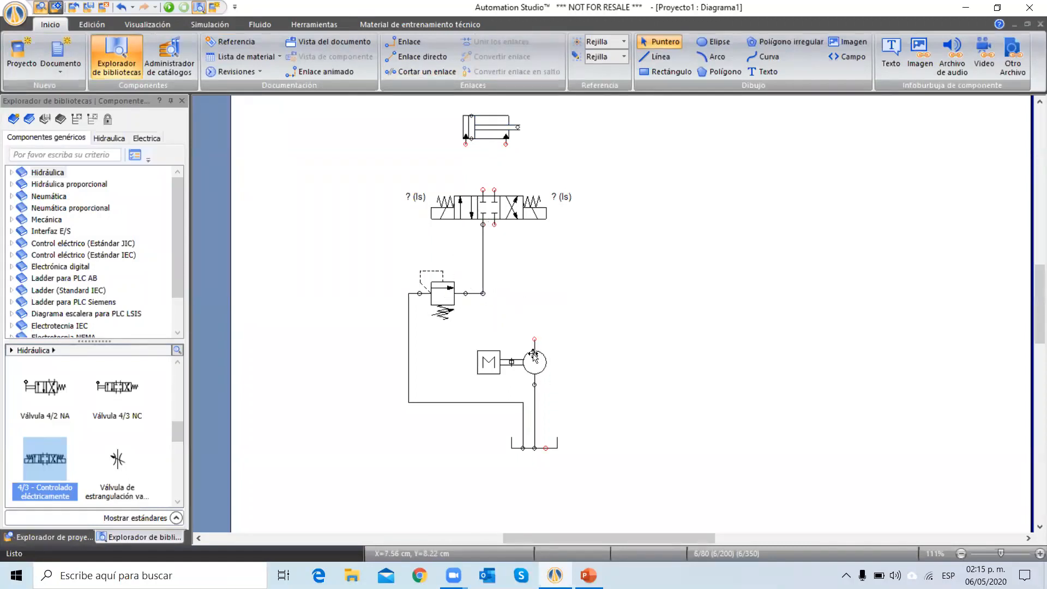
drag(533, 338, 483, 292)
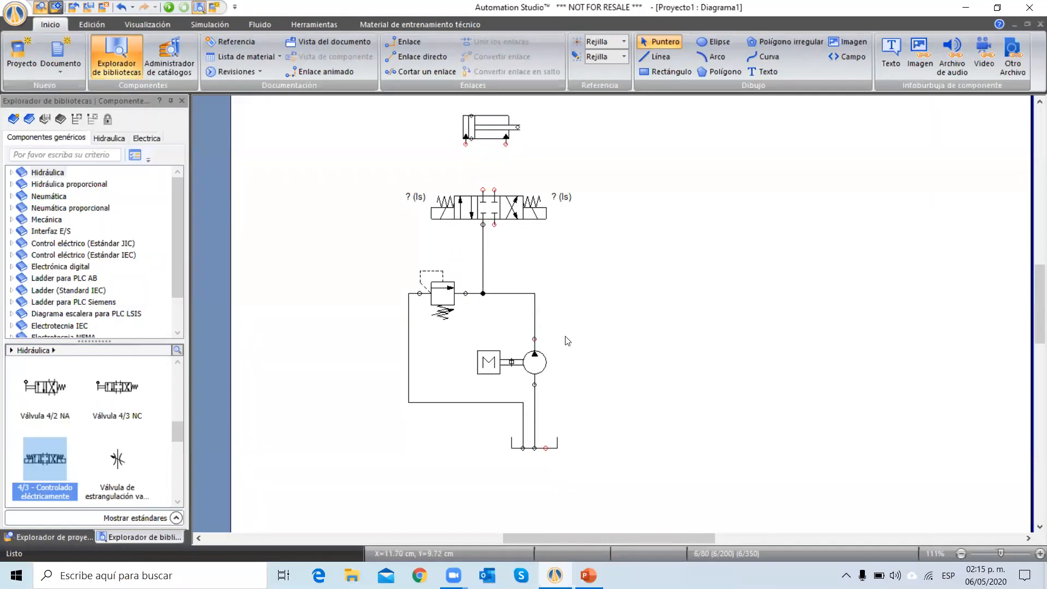
key(ctrl+z)
Step: Join the pump outlet to the vertical line feeding the 4/3 valve, and connect the reservoir's third port to the valve's lower right port
mouse_move(532, 338)
mouse_down()
mouse_move(515, 298)
mouse_move(482, 293)
mouse_move(481, 275)
mouse_up()
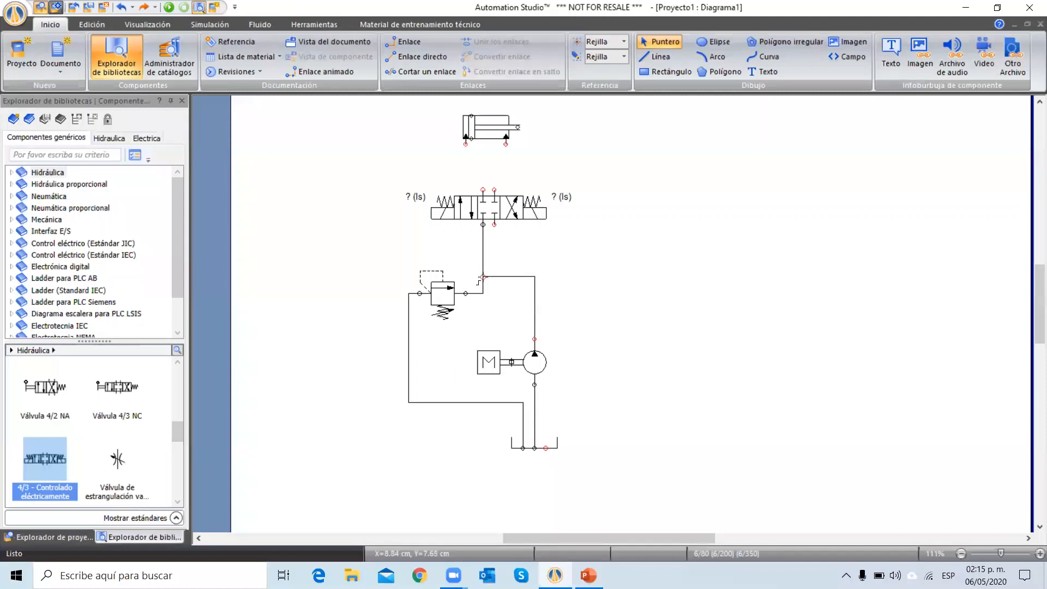
drag(480, 279, 482, 277)
right_click(502, 310)
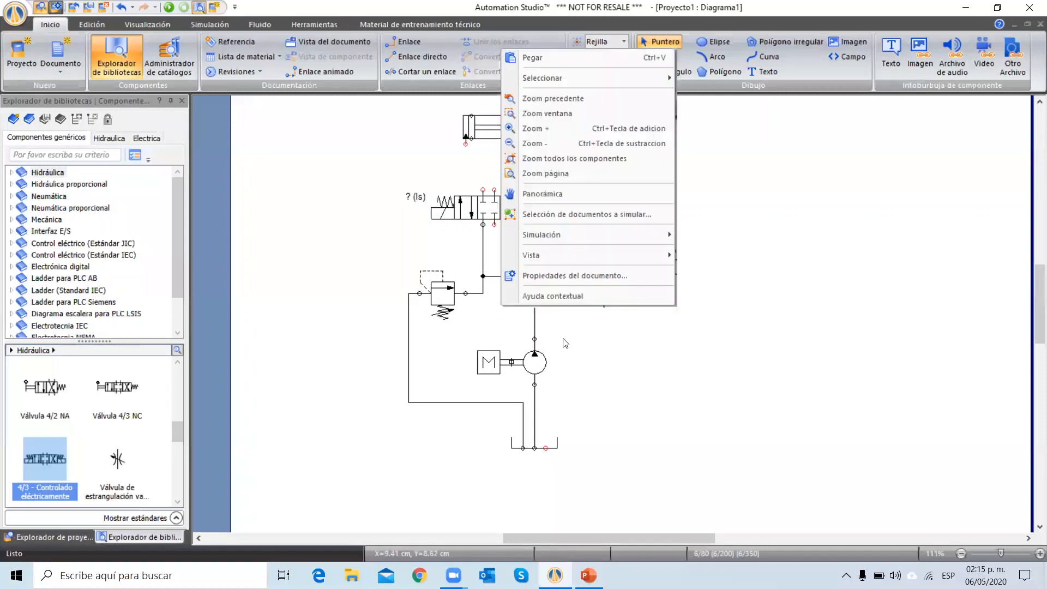
click(594, 354)
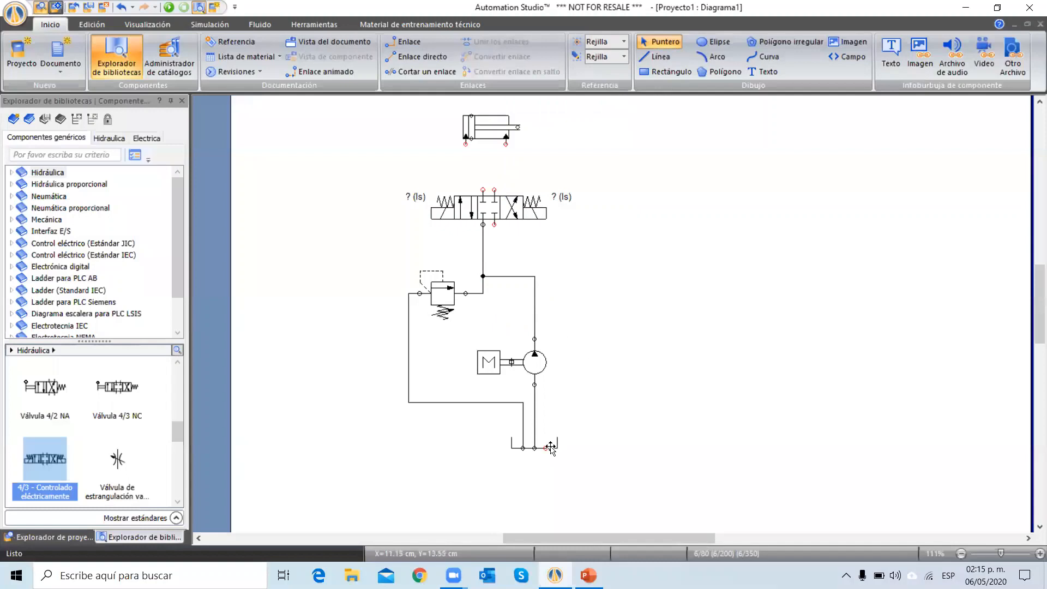
mouse_move(546, 446)
mouse_down()
mouse_move(551, 250)
mouse_move(497, 240)
mouse_move(494, 223)
mouse_up()
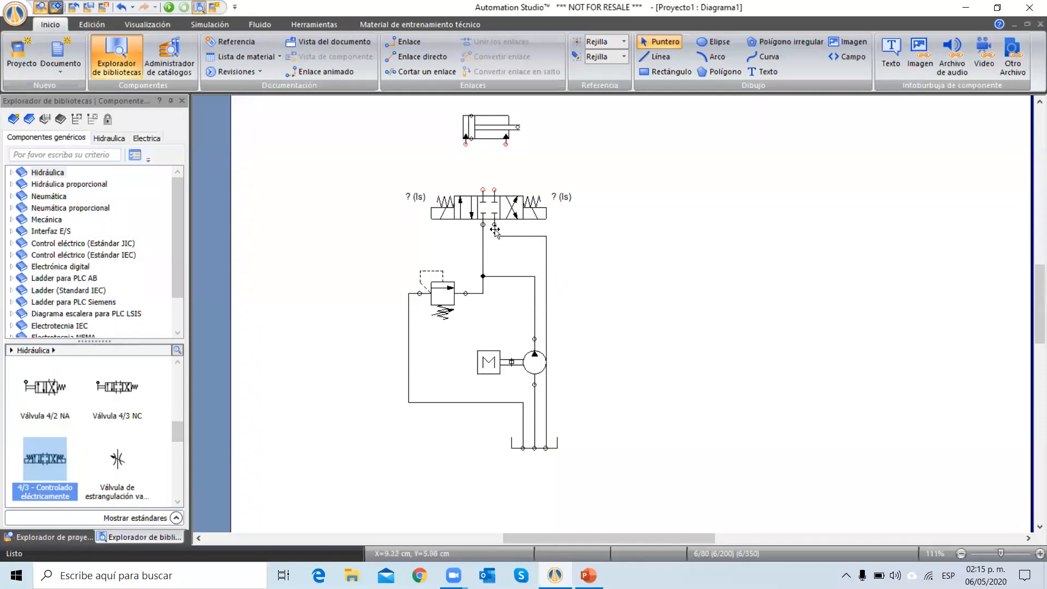
Step: Connect the 4/3 valve's upper right port to the cylinder's right port and its upper left port to the cylinder's left port
scroll(494, 226, up, 2)
mouse_move(494, 272)
mouse_down()
mouse_move(495, 232)
mouse_move(506, 226)
mouse_up()
drag(483, 273, 464, 225)
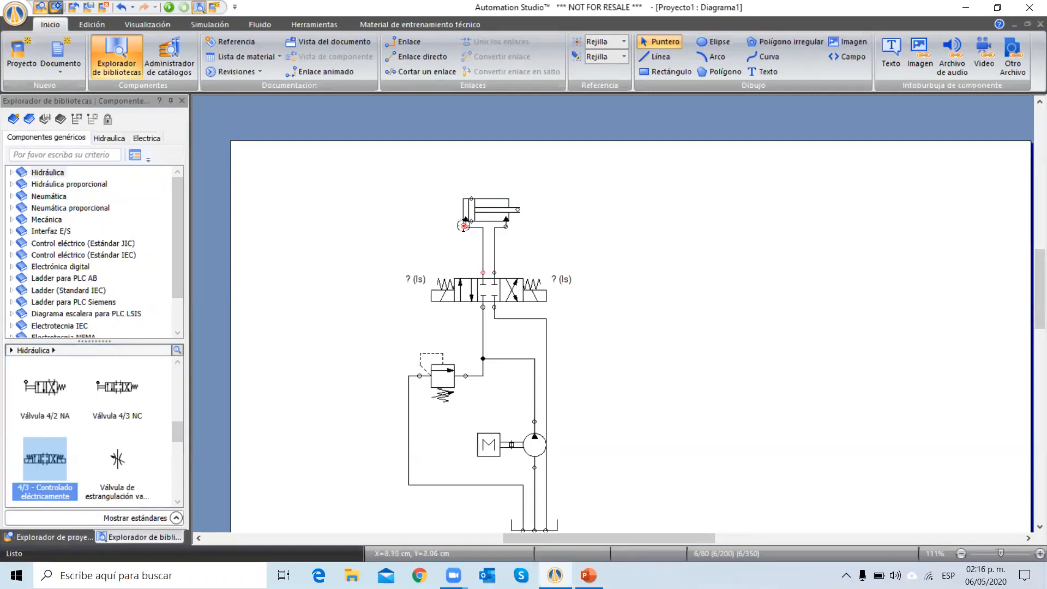
right_click(616, 309)
click(610, 330)
Step: Start simulating the hydraulic circuit with the whole diagram in view
right_click(613, 329)
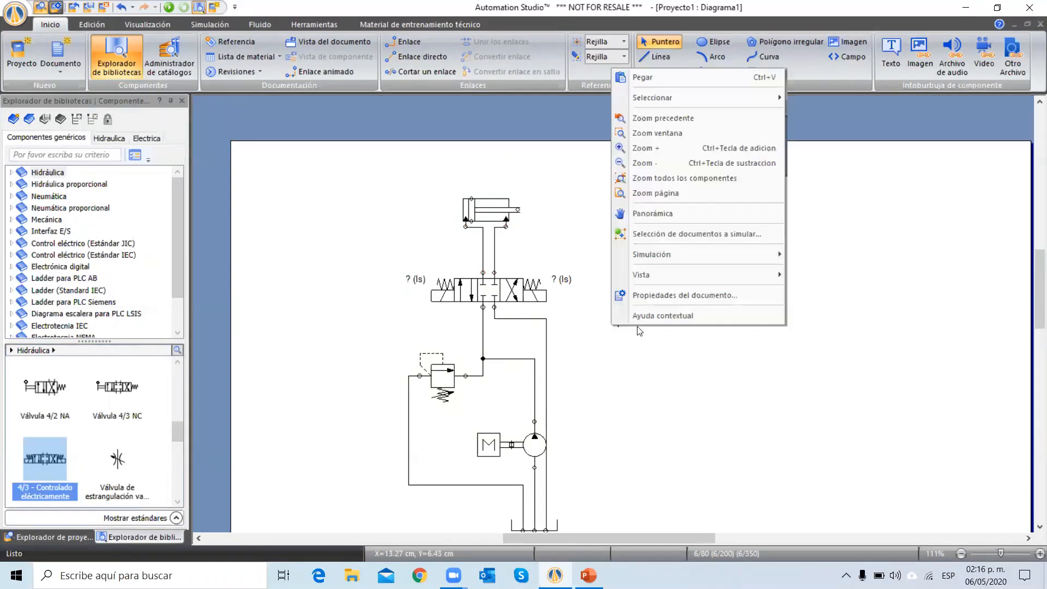
click(680, 178)
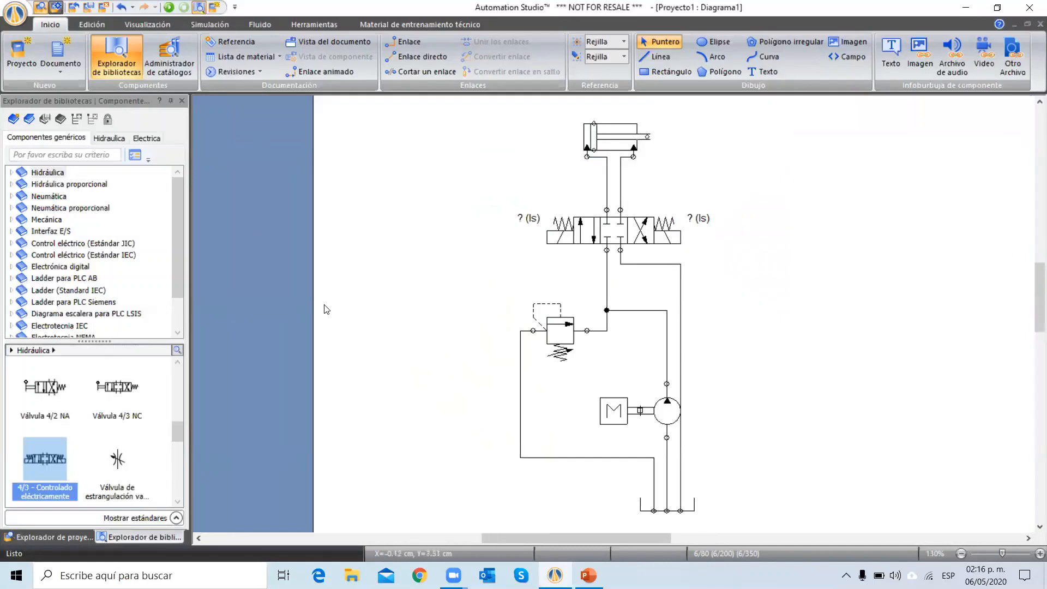
click(169, 8)
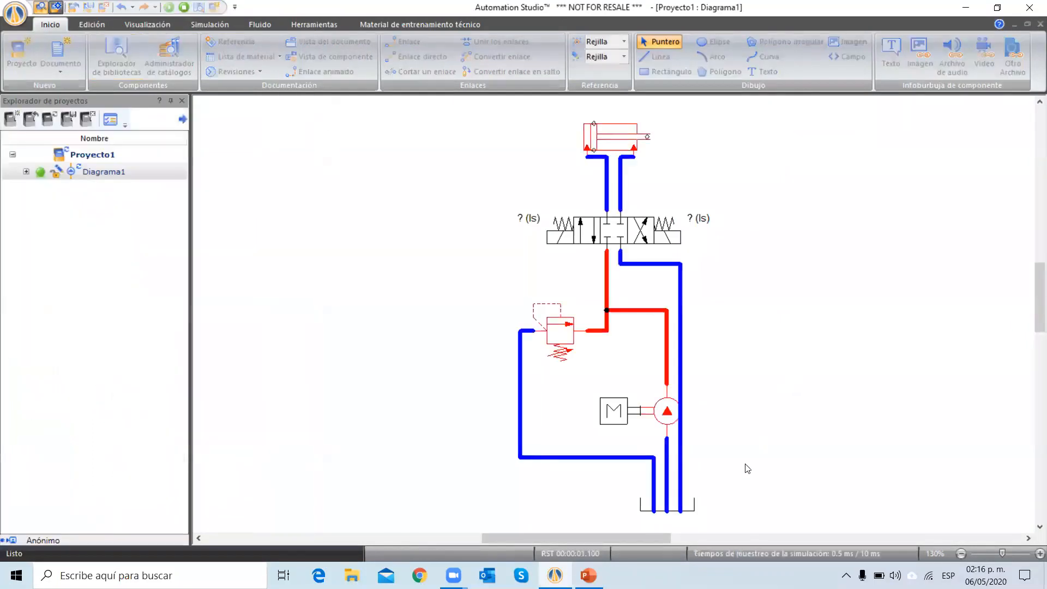
Step: Set the pump's displacement to about 188 cm³/rev and the relief valve's opening pressure to about 154.5 bar
click(664, 423)
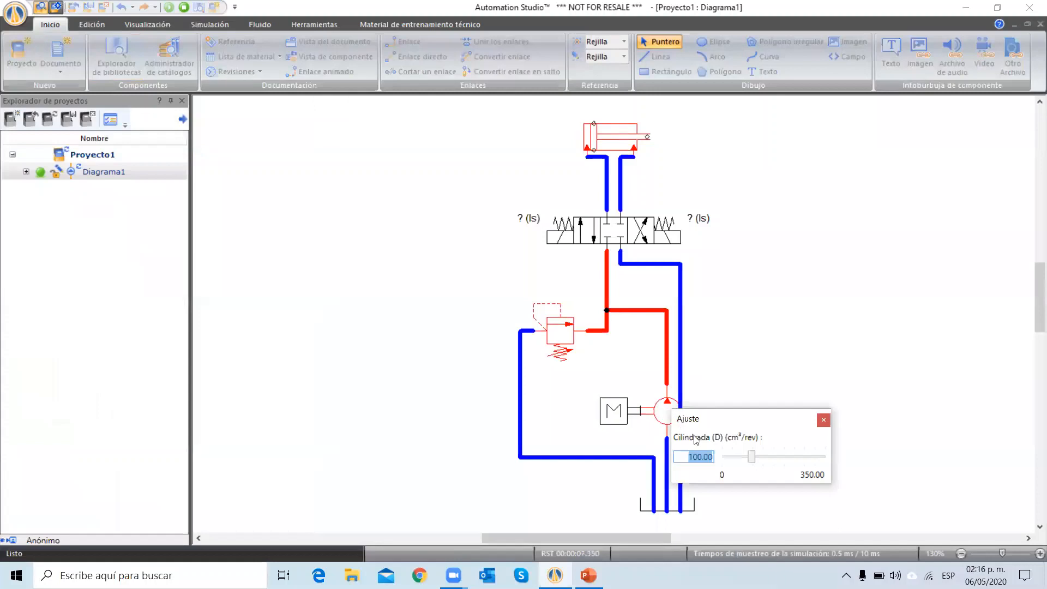
drag(734, 420, 772, 189)
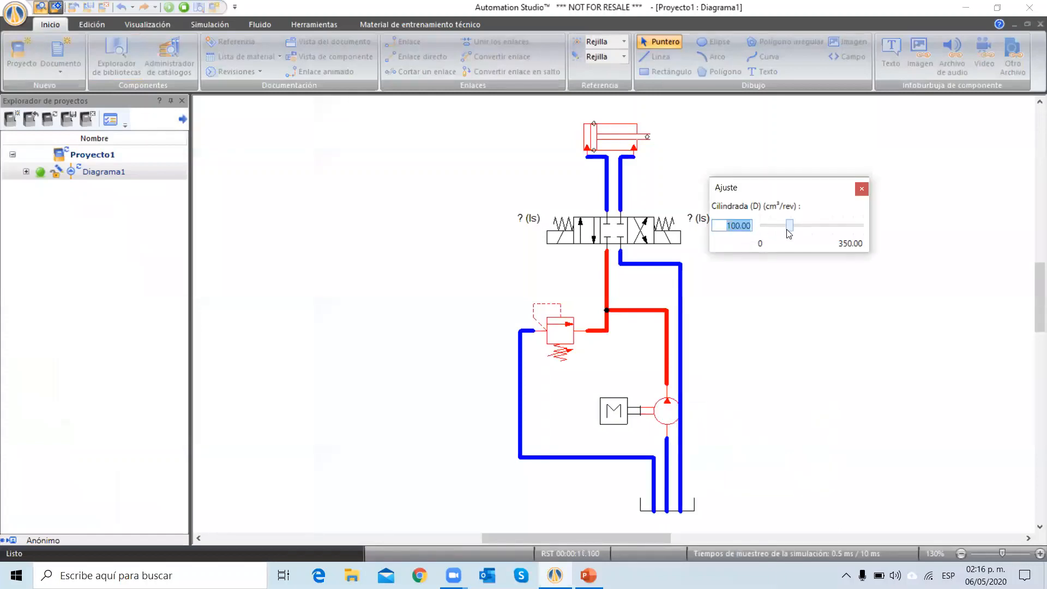
drag(787, 231, 814, 230)
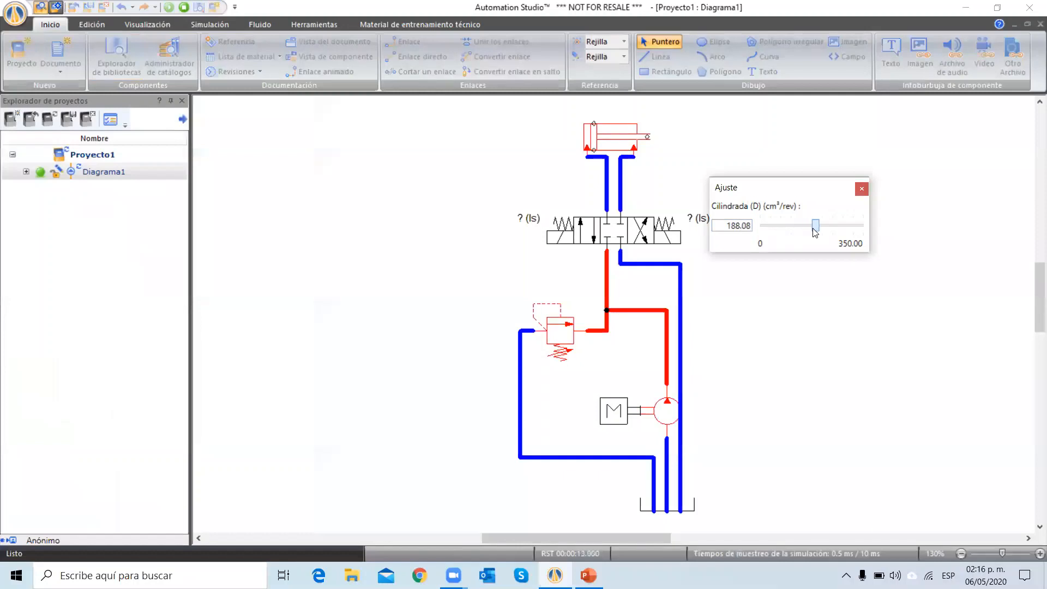
click(861, 189)
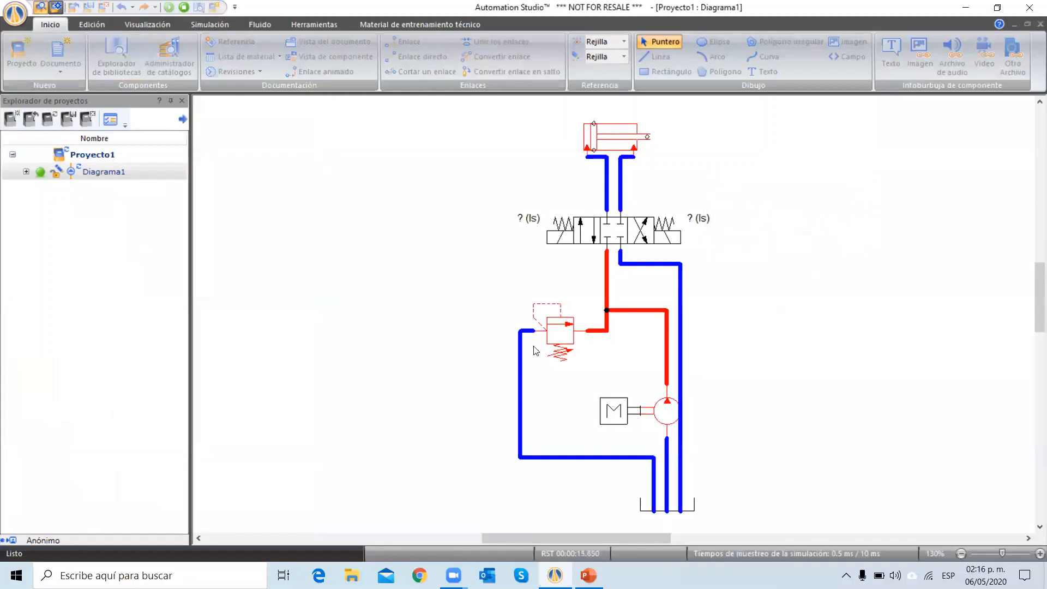
click(565, 337)
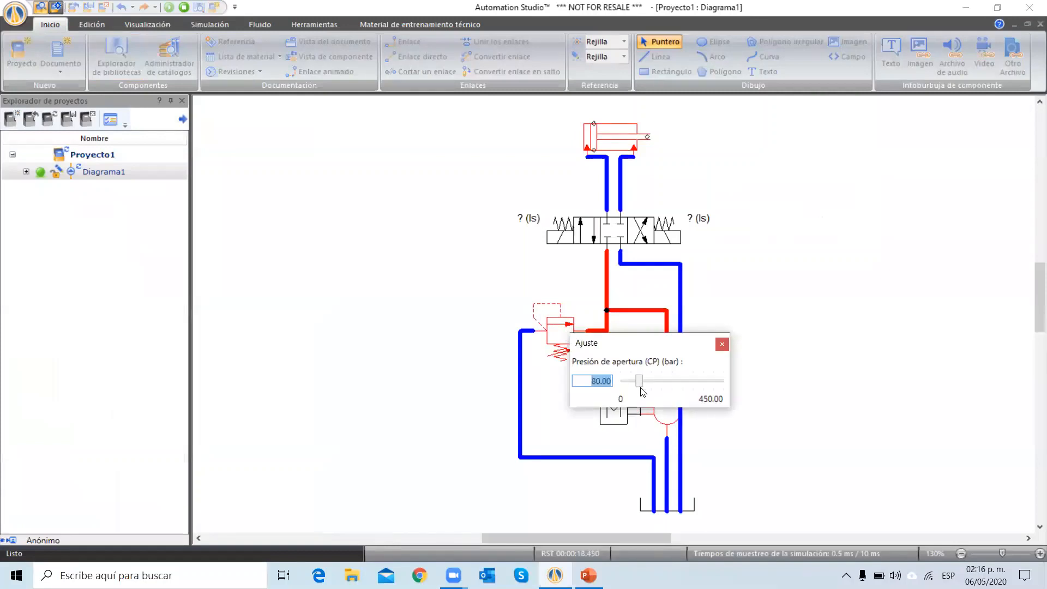
drag(641, 381, 657, 382)
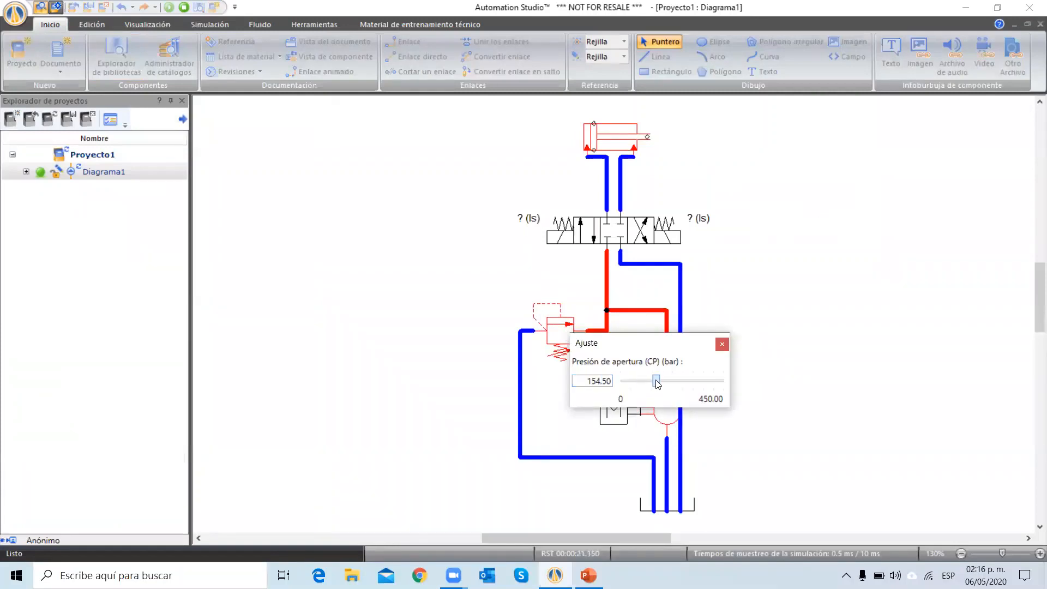
click(723, 345)
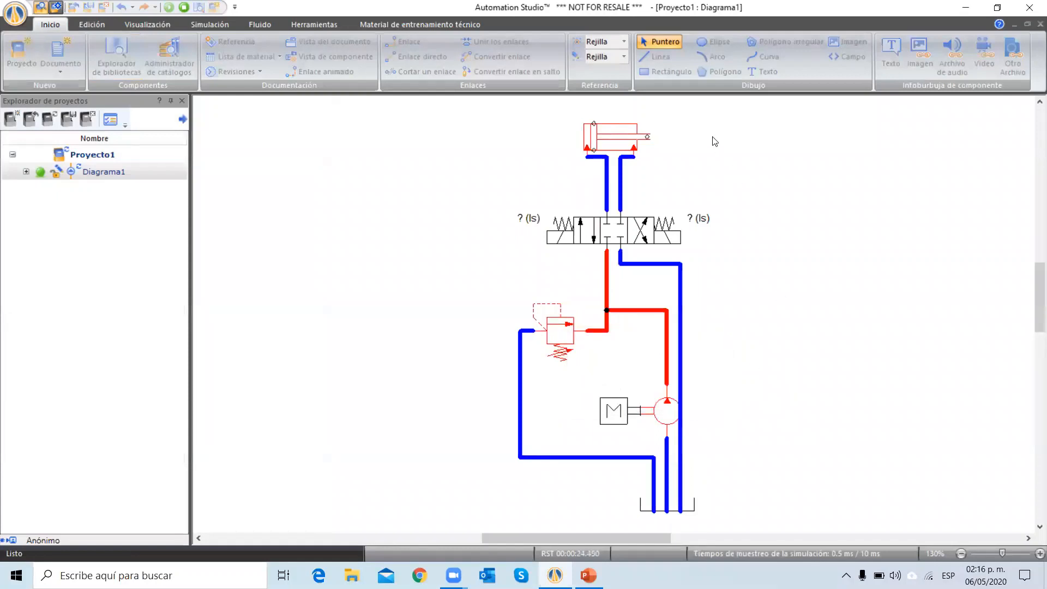
Step: Attach a dynamic measuring instrument to the cylinder and set its measured property to Posición
click(223, 26)
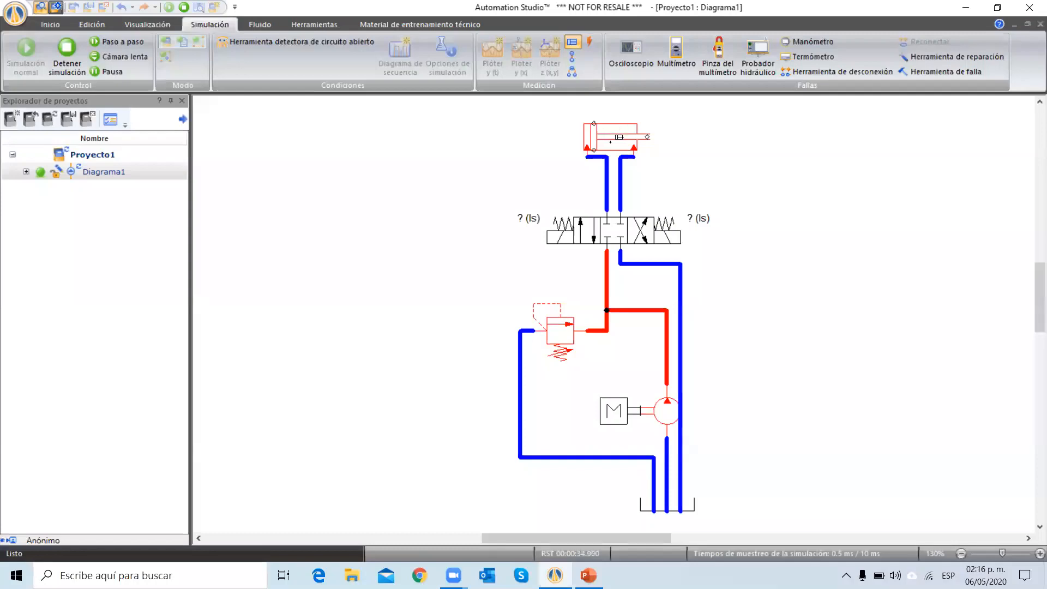
click(619, 136)
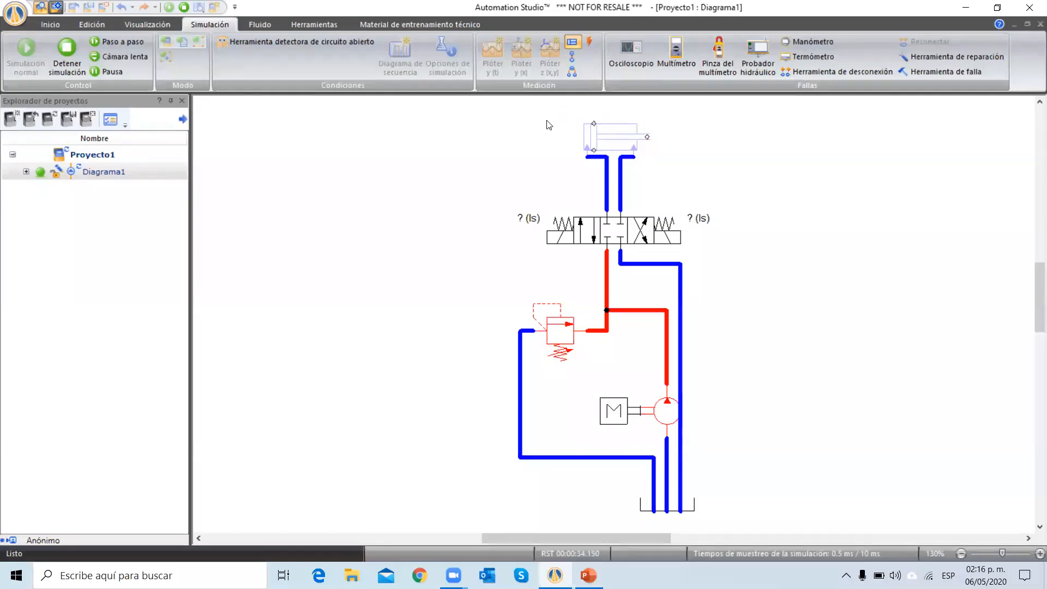
click(527, 192)
click(521, 221)
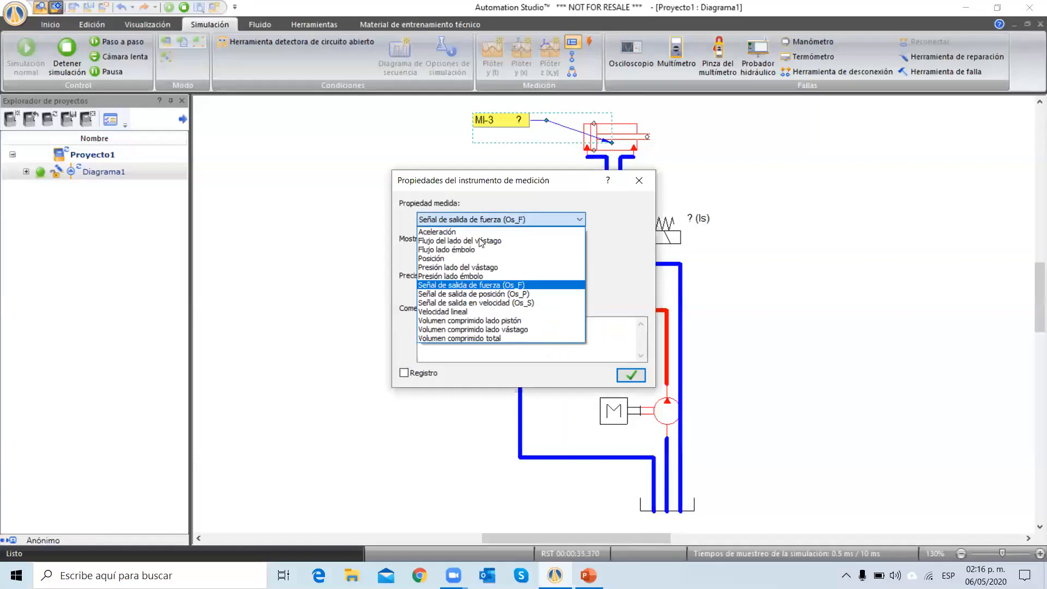
click(457, 257)
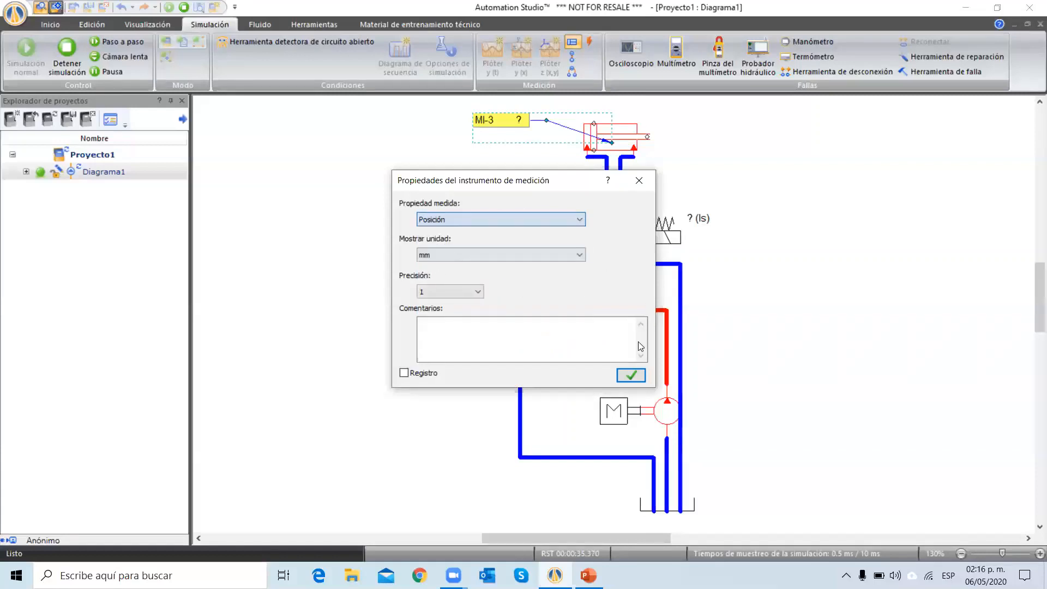
click(629, 375)
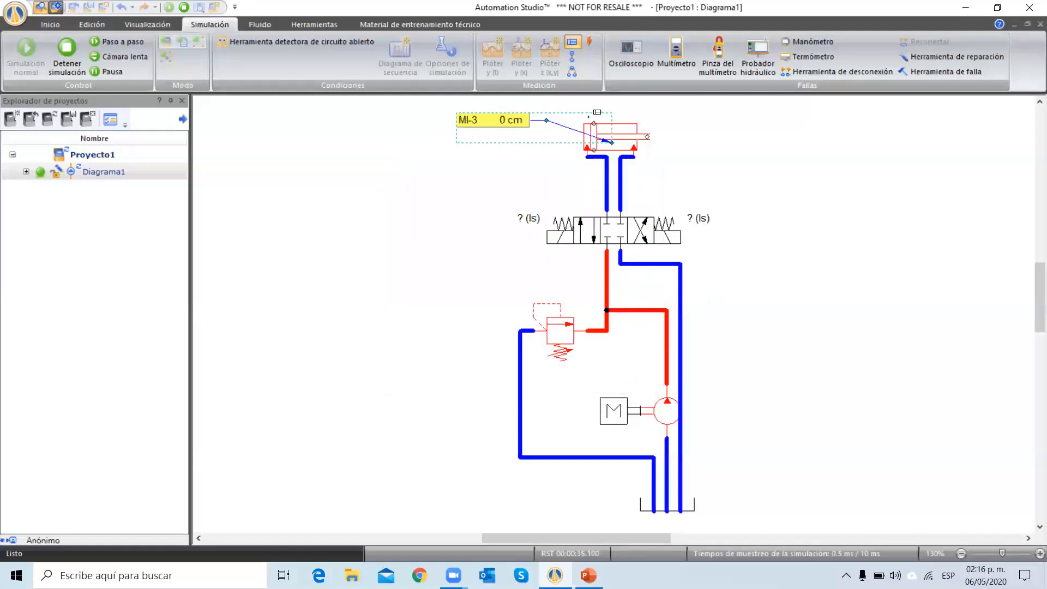
Step: Attach a single-point pressure measuring instrument to the 4/3 valve's upper right port, accepting its default properties
click(571, 57)
click(621, 209)
click(644, 192)
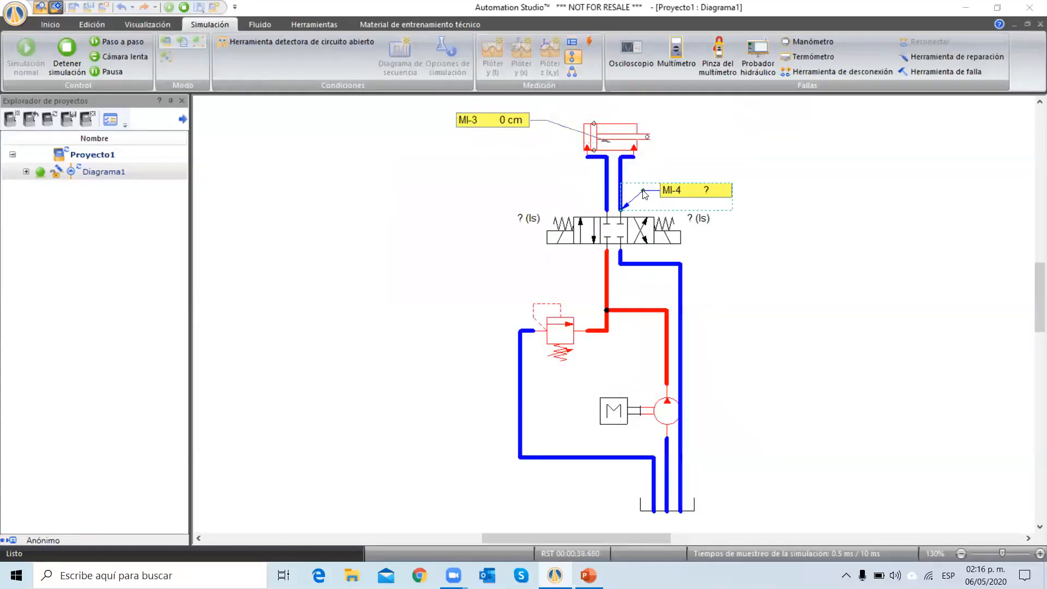
click(630, 374)
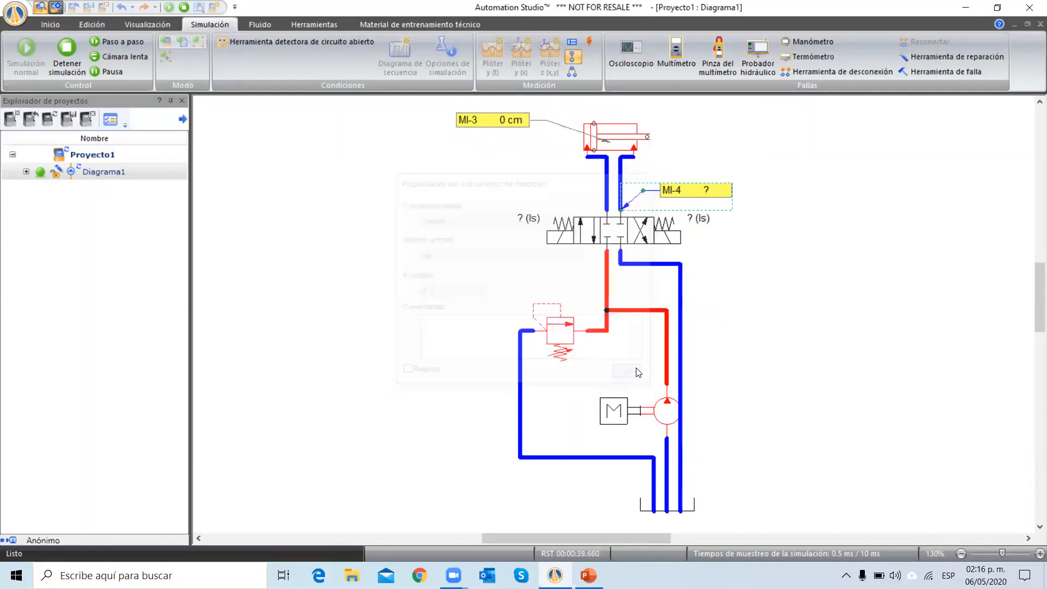
Step: Attach a differential pressure instrument between the 4/3 valve's two lower ports, with psi as unit and 0.1 precision
click(573, 73)
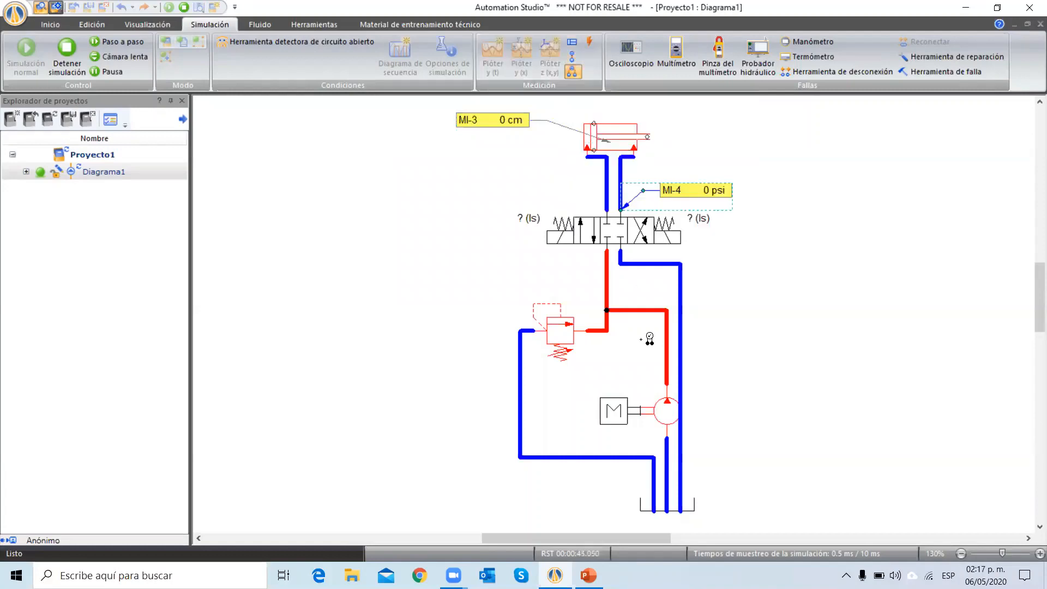
click(607, 251)
click(615, 271)
click(620, 251)
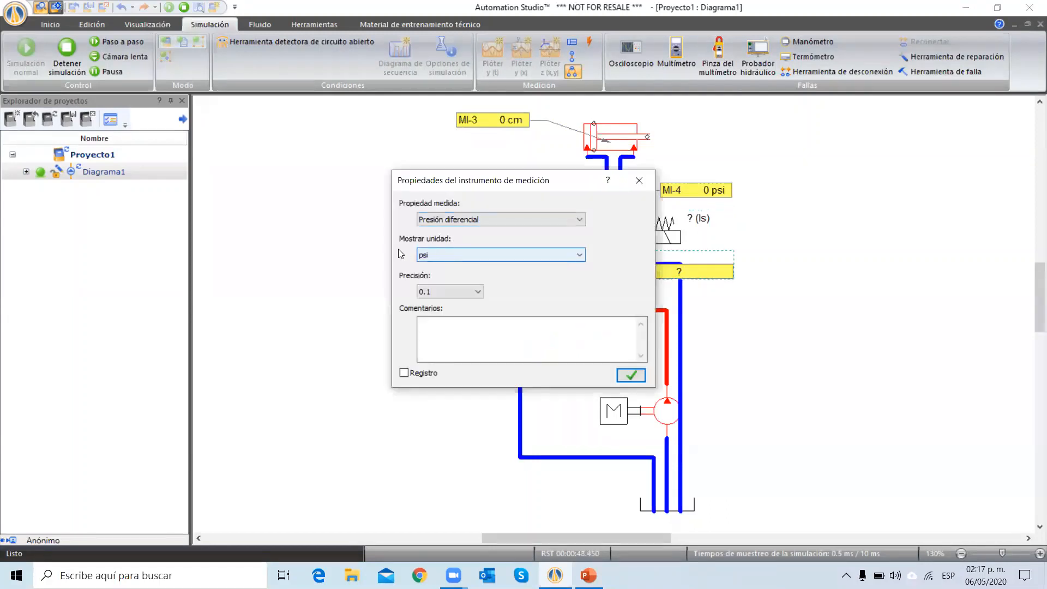
click(630, 376)
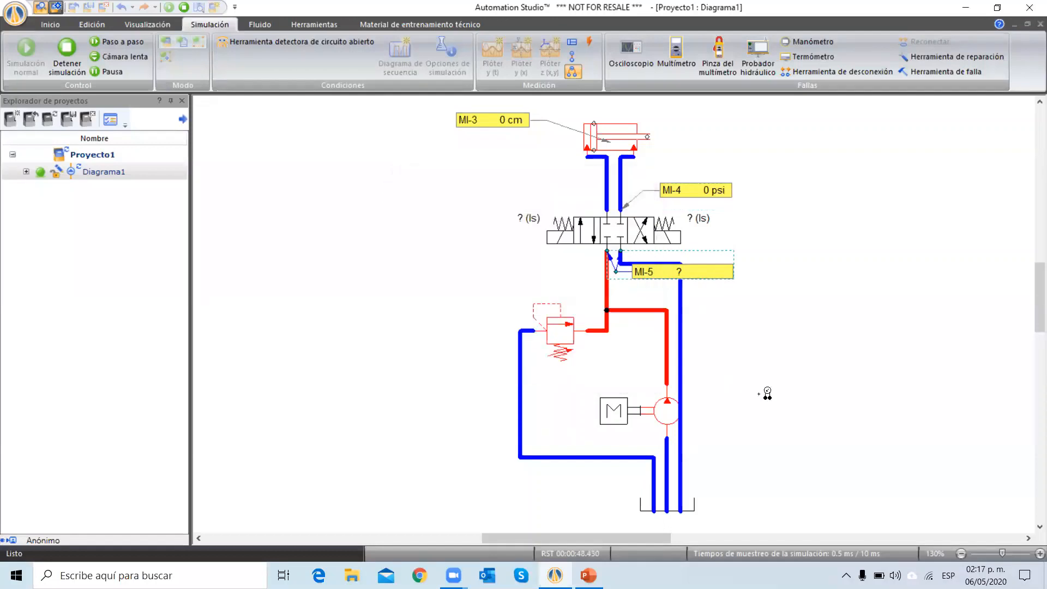
click(775, 396)
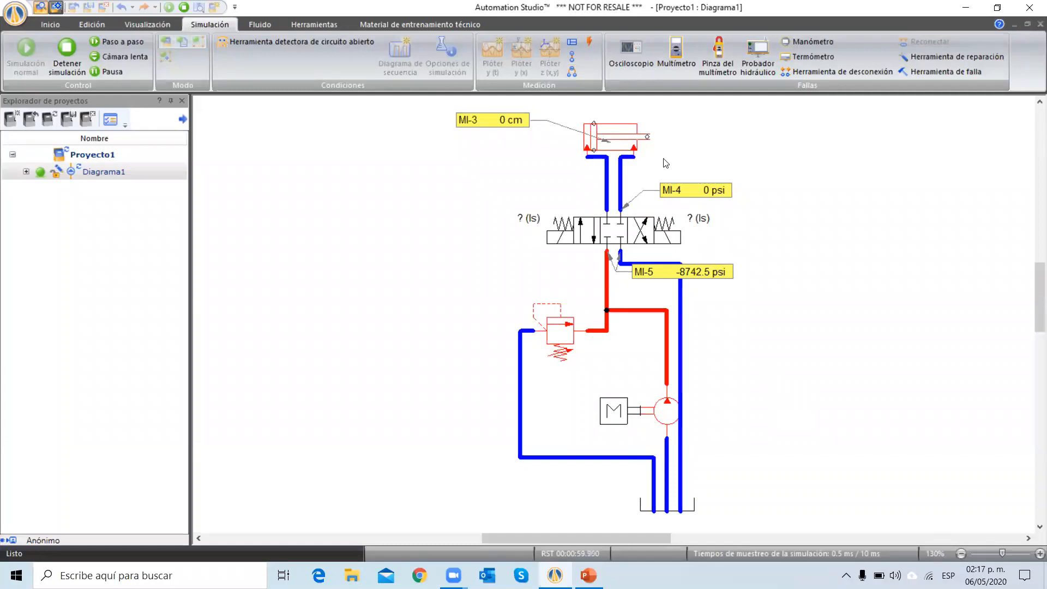
Step: Actuate the 4/3 valve in both directions to extend and retract the cylinder, and end the simulation
click(588, 235)
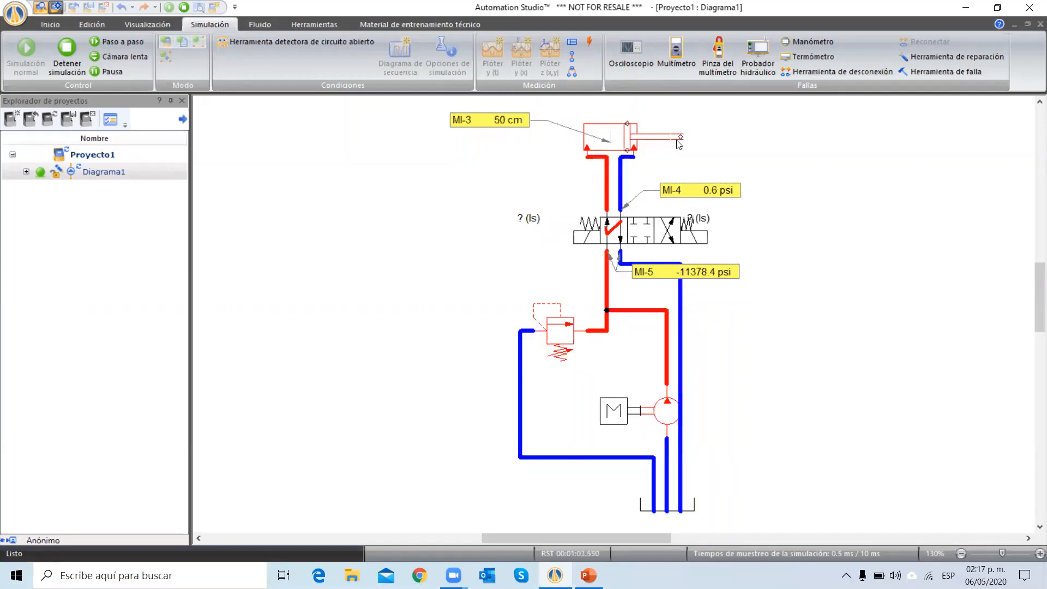
click(673, 235)
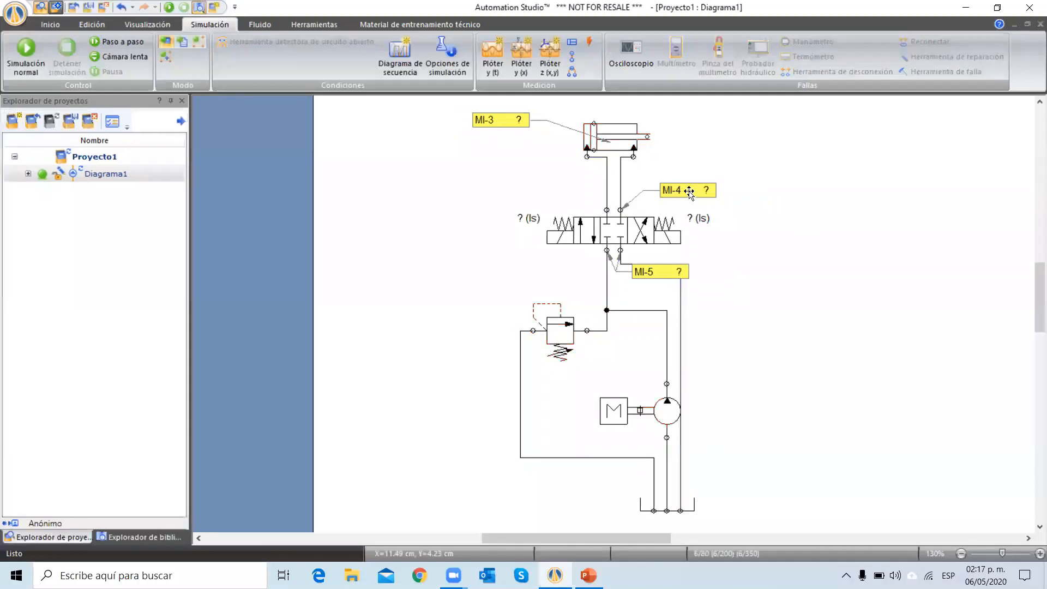
Step: Delete the three measuring instruments from the diagram
click(689, 192)
key(Delete)
click(654, 271)
key(Delete)
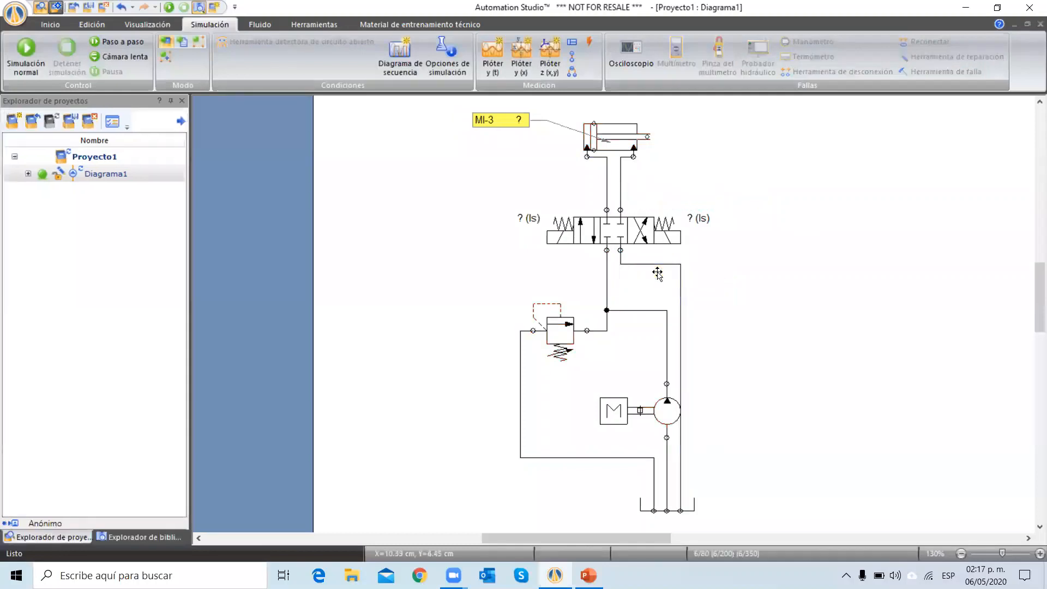
click(507, 120)
key(Delete)
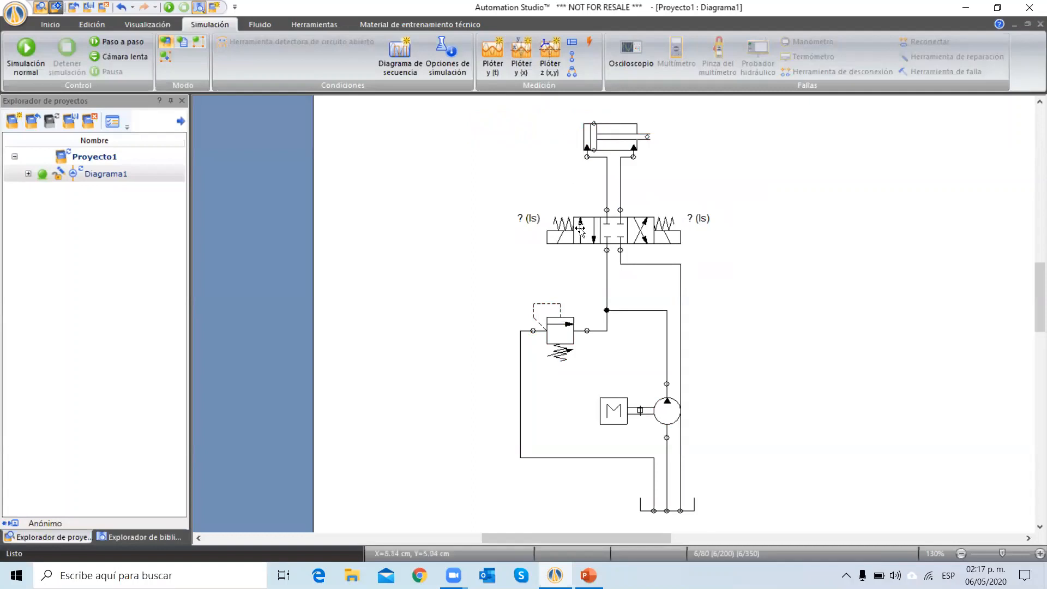
Step: Delete the 4/3 valve and insert a new electrically controlled 4/3 valve on the same four open line ends
click(581, 235)
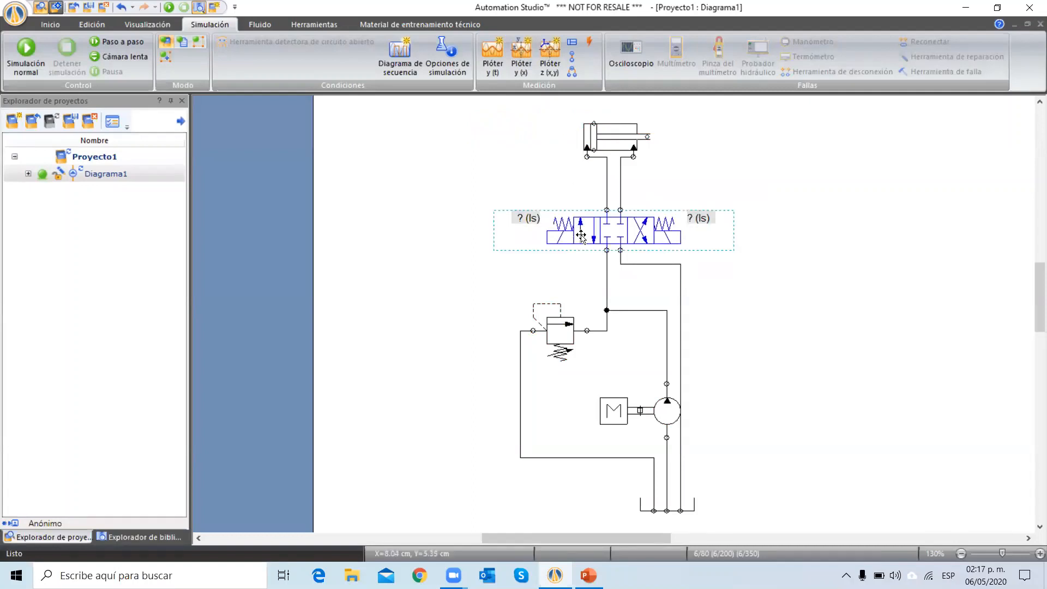
key(Delete)
click(123, 537)
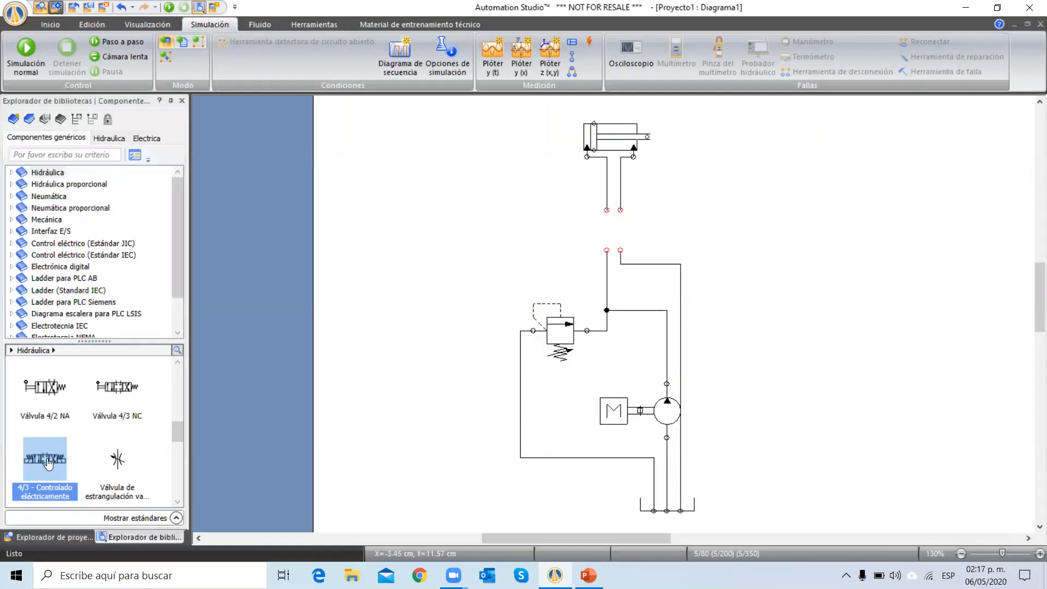
drag(48, 464, 617, 216)
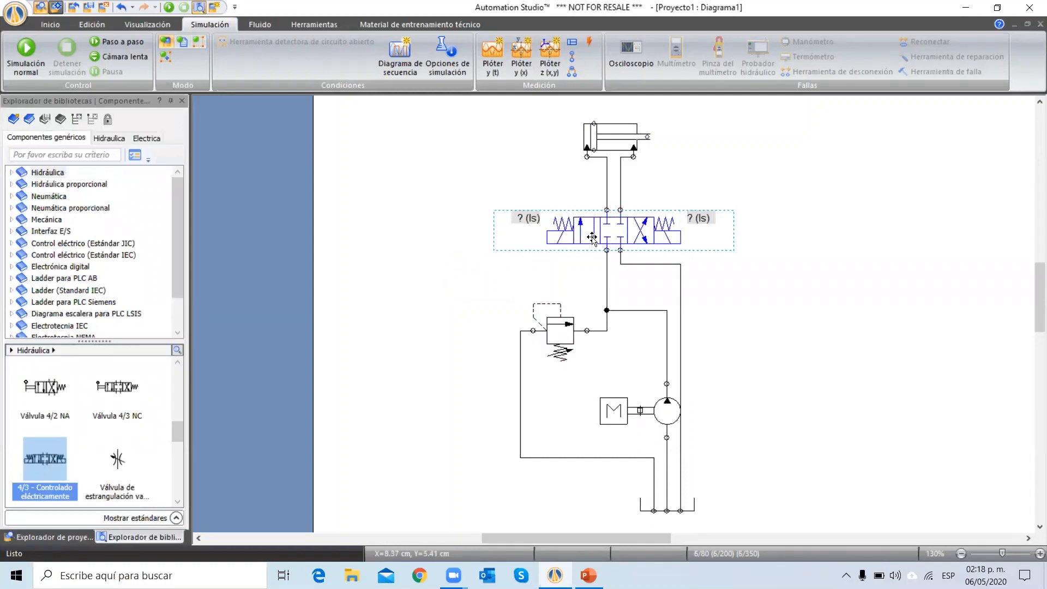
click(768, 316)
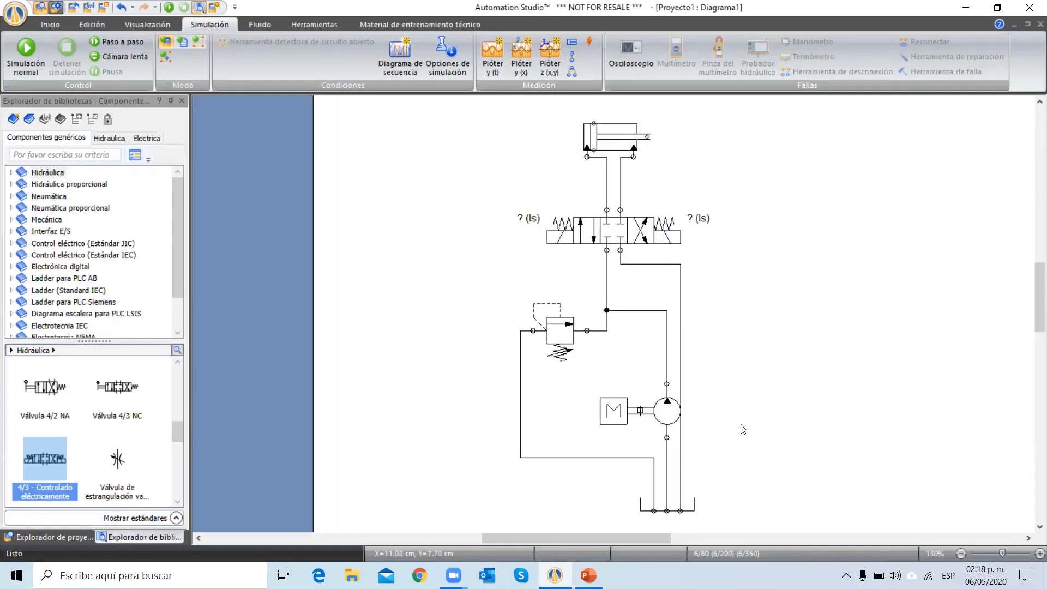
Step: Shift the vertical segment of the valve's return line to the right, clear of the pump symbol
click(680, 385)
drag(679, 386, 696, 390)
click(762, 459)
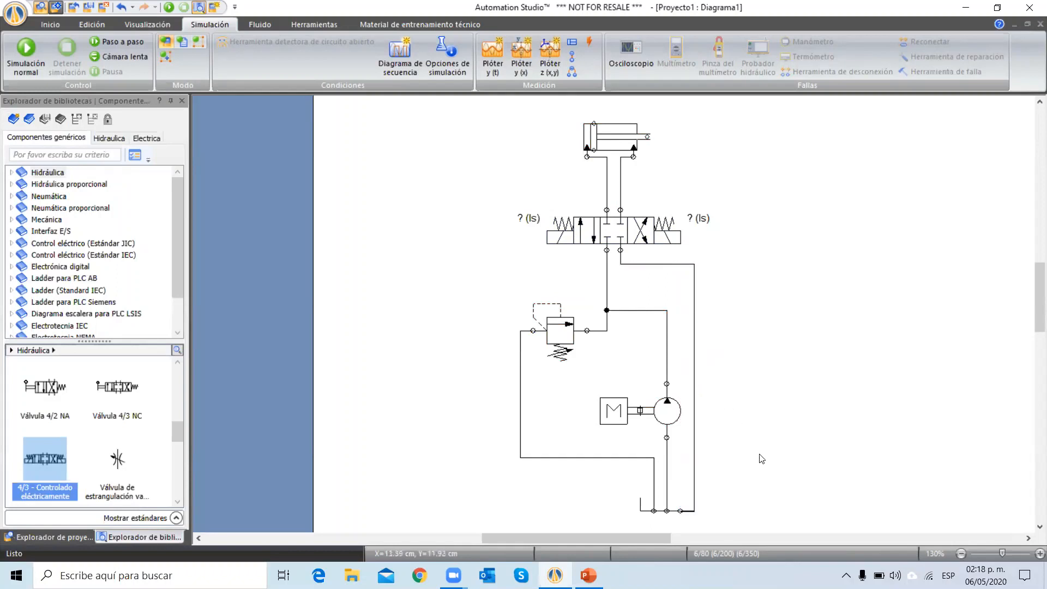
Step: Place a 24V power supply from the IEC electrical control library in the empty area right of the cylinder
drag(634, 538, 666, 539)
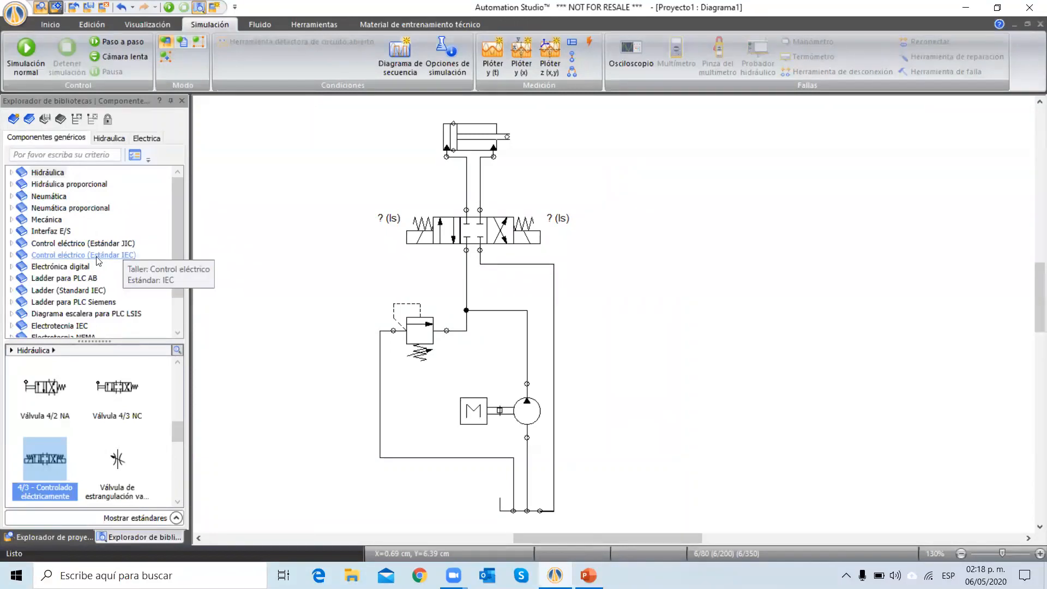
click(62, 255)
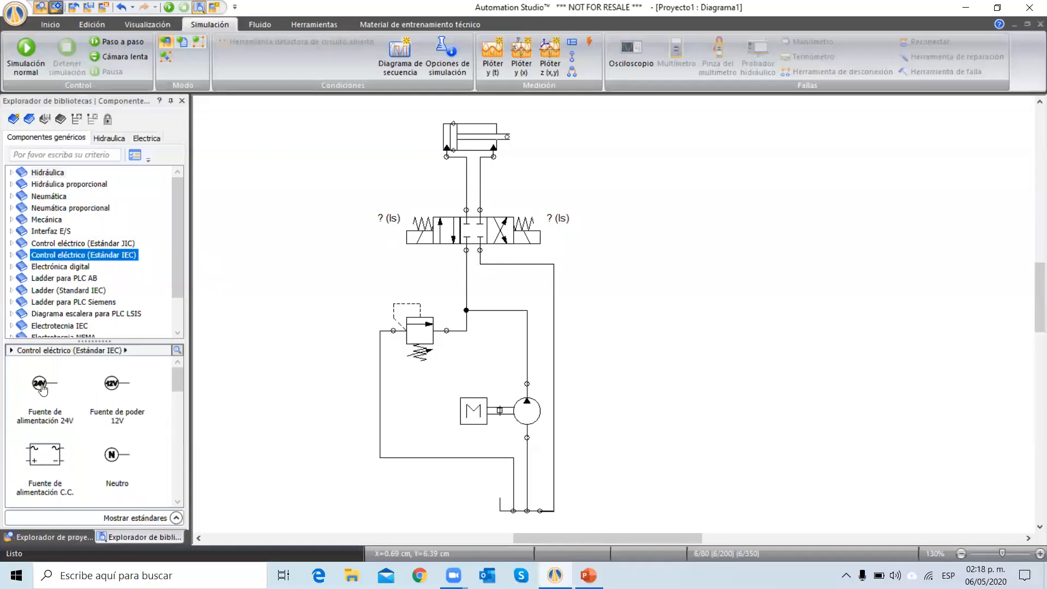
mouse_move(40, 391)
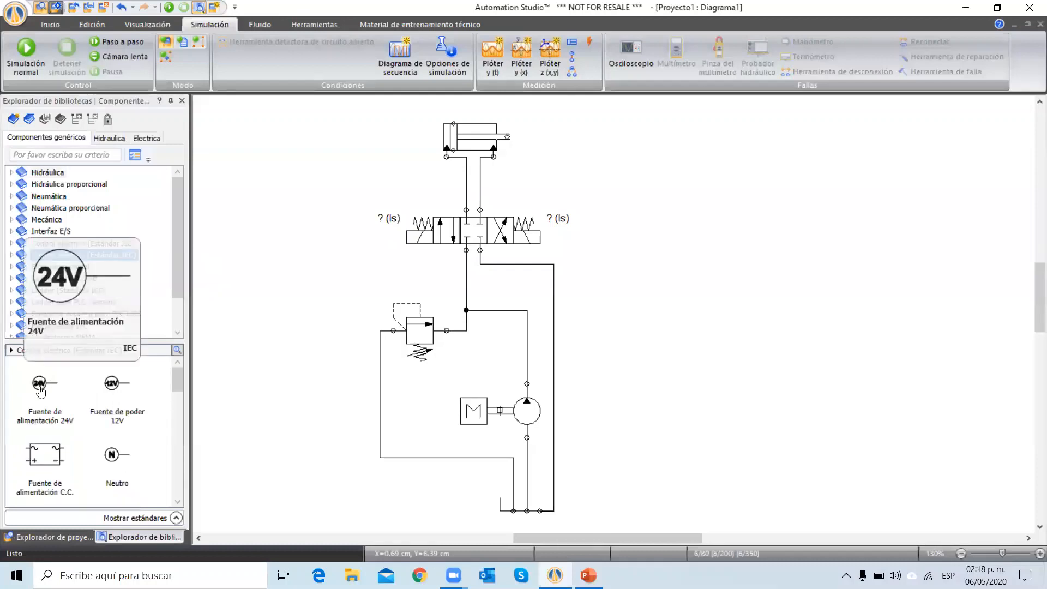
drag(40, 391, 742, 151)
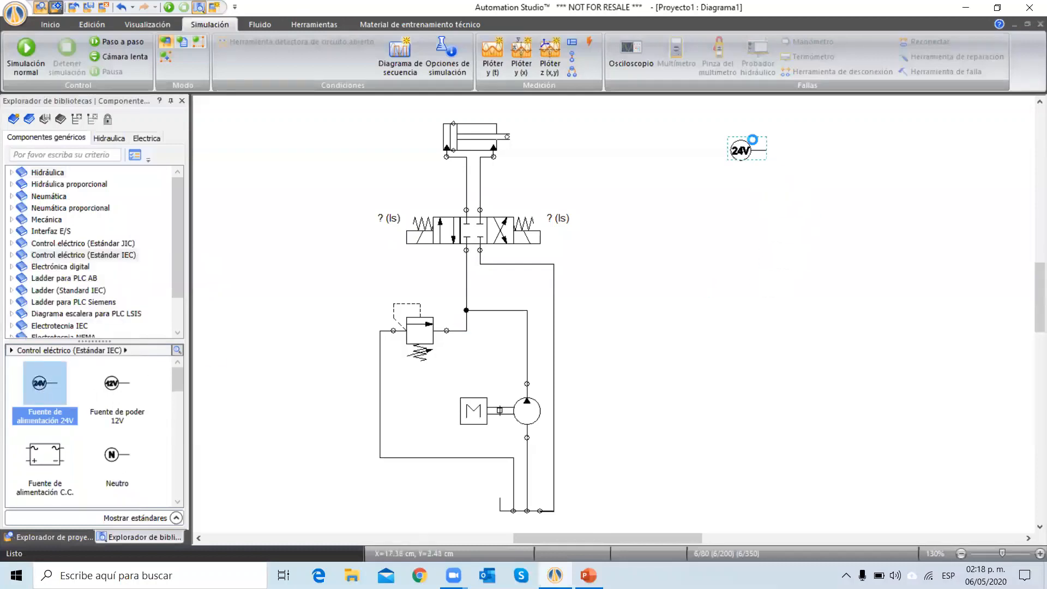
scroll(116, 417, down, 2)
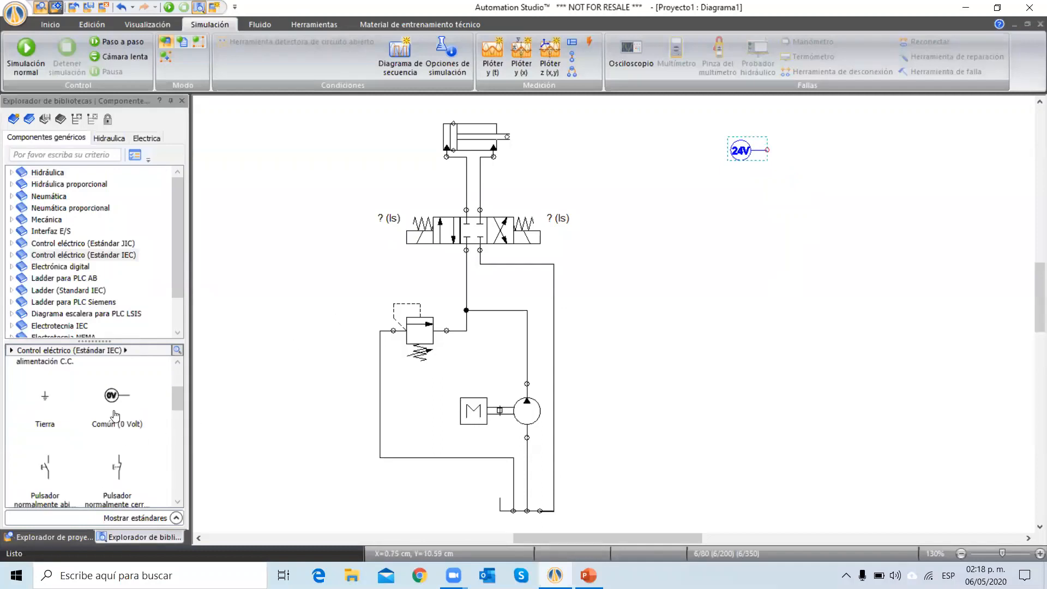
Step: Place a 0V common below the 24V supply and two unnamed normally open pushbuttons side by side to the supply's right
drag(114, 417, 764, 331)
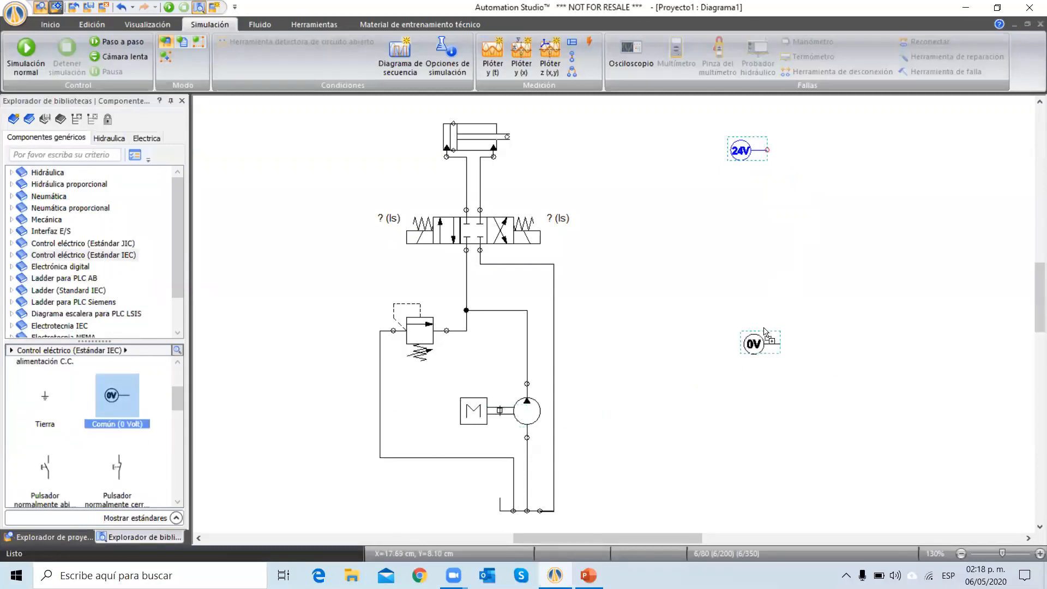
scroll(93, 431, down, 1)
drag(44, 434, 811, 157)
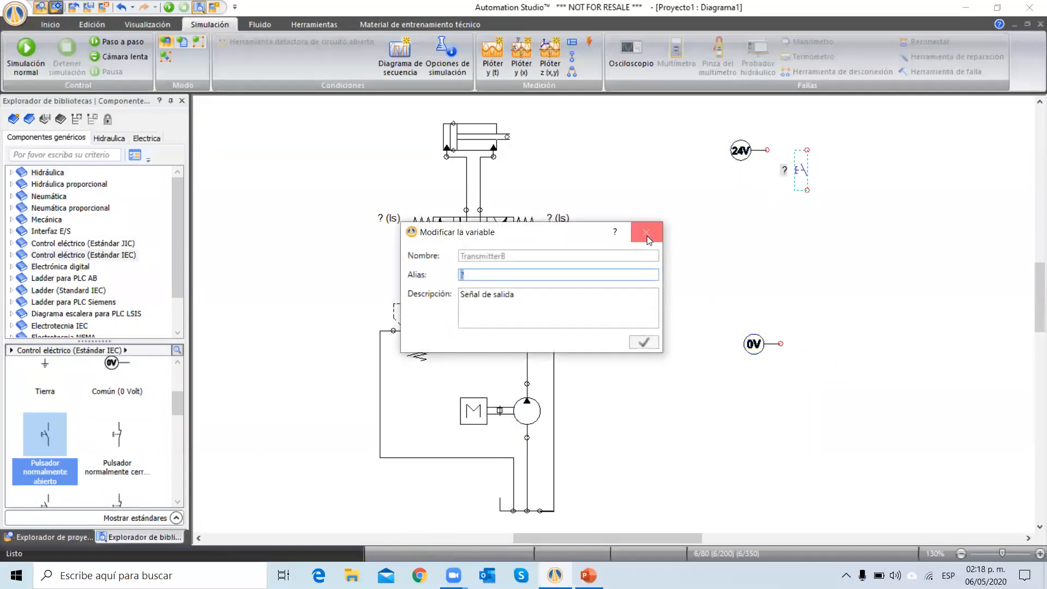
click(647, 240)
drag(46, 445, 875, 159)
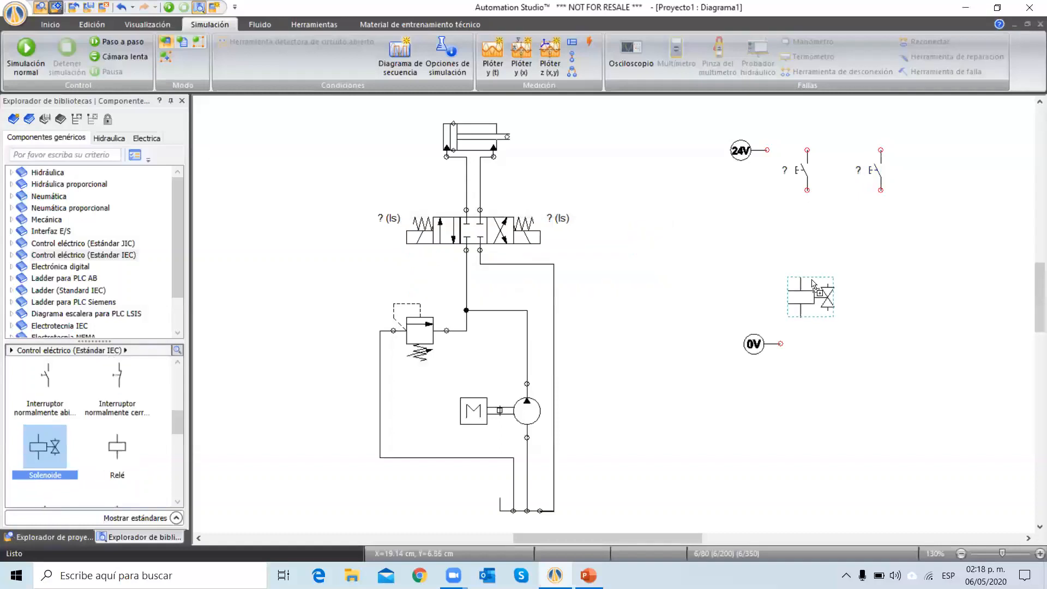
Step: Place a solenoid below the first pushbutton and give it the alias "extender"
click(812, 284)
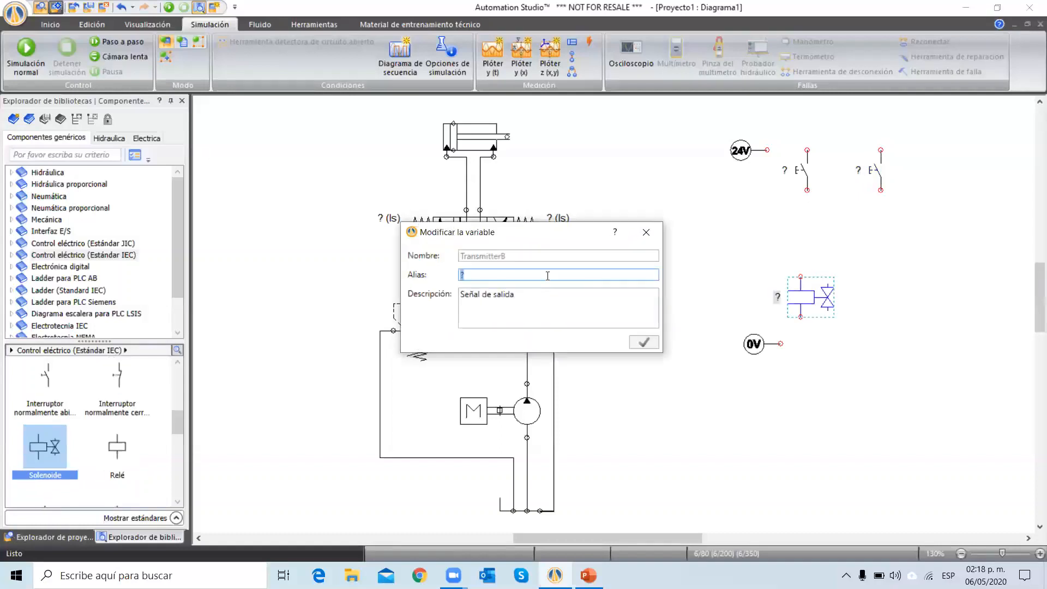
text(extender)
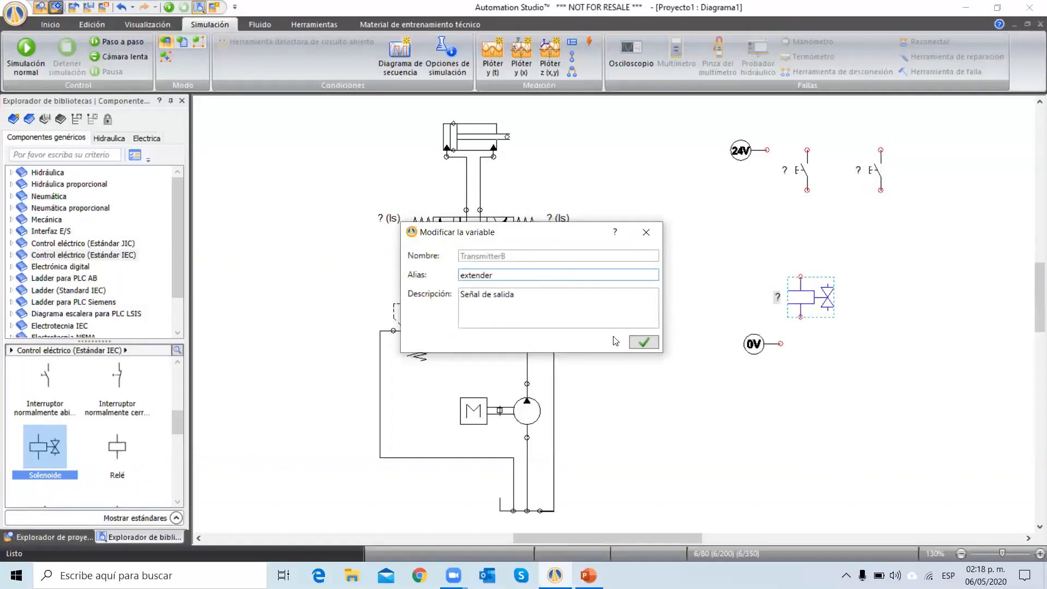
click(645, 344)
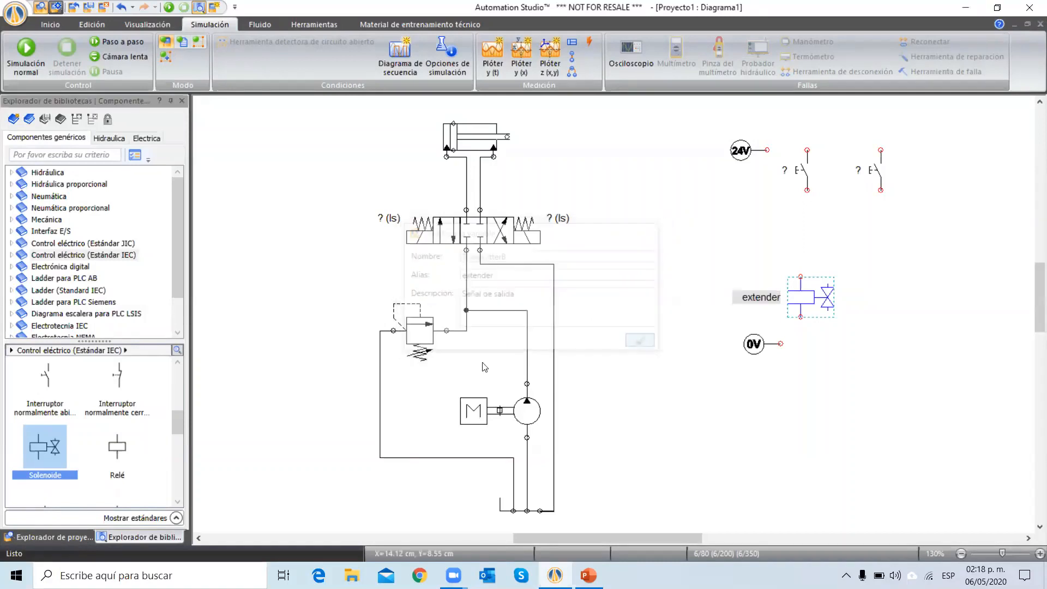
Step: Add a second solenoid below the other pushbutton with the alias "retraer" and move its label to the symbol's right side
drag(42, 448, 895, 280)
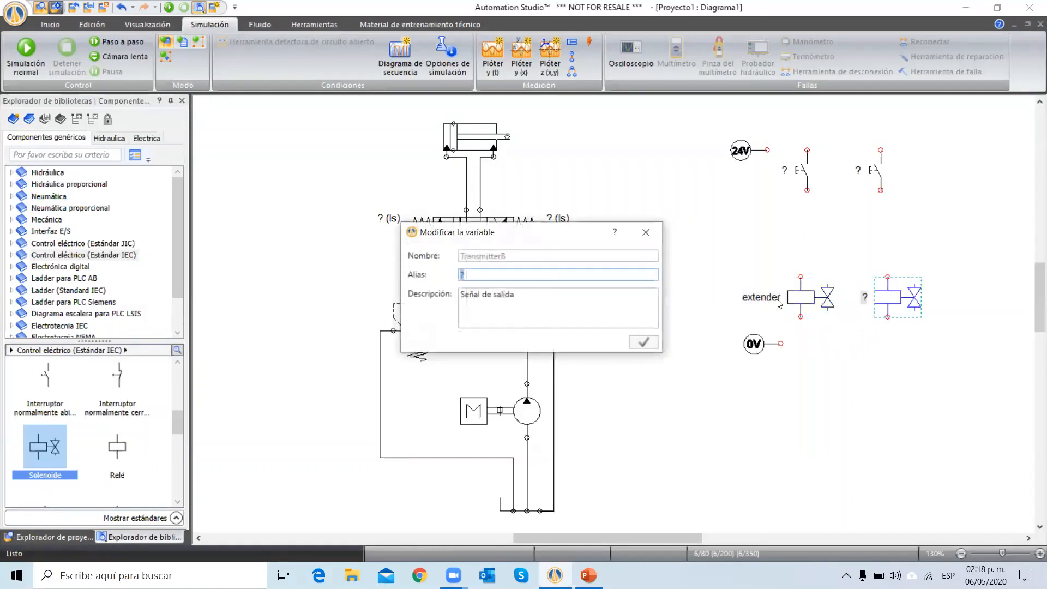
text(retraer)
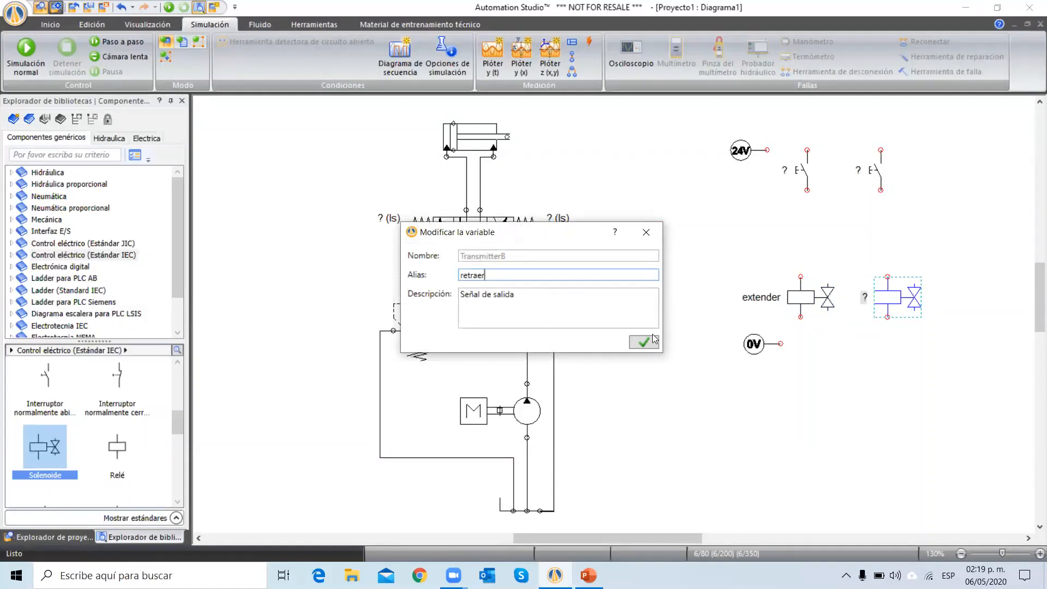
click(653, 339)
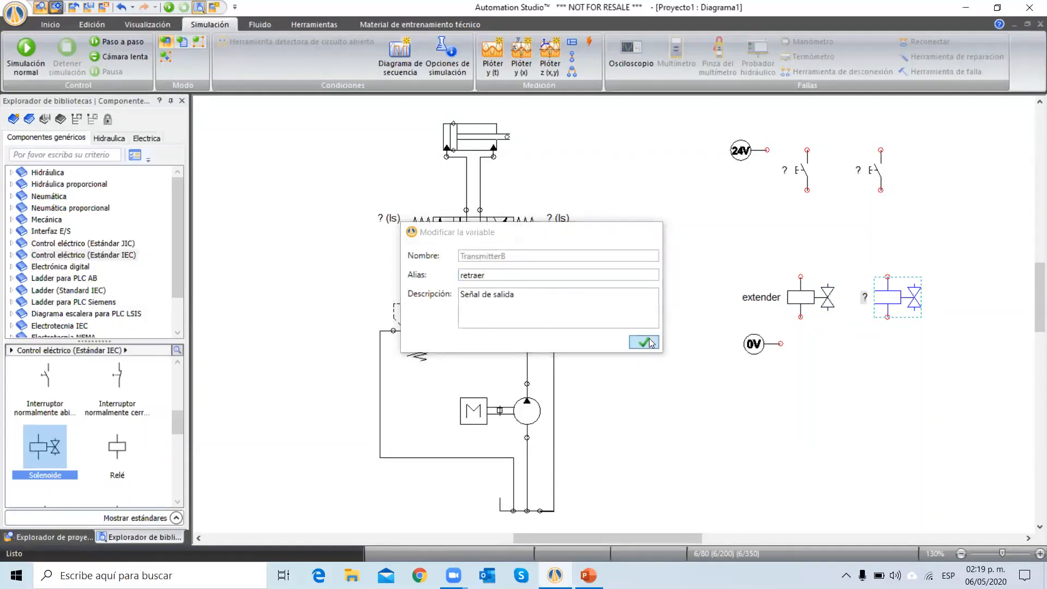
drag(860, 304, 956, 304)
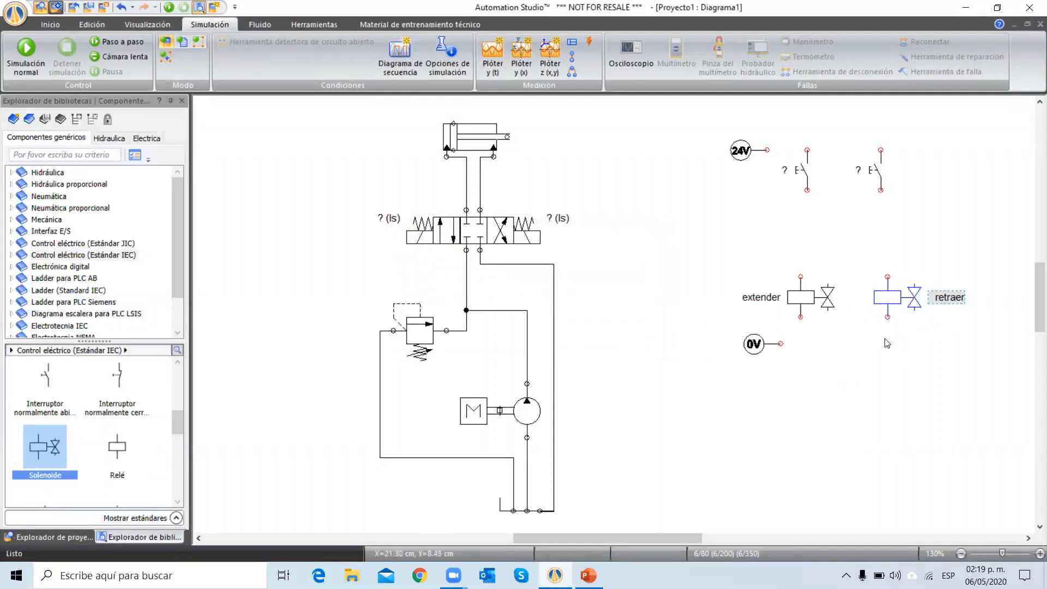
click(887, 343)
Step: Place two normally closed contacts, one between each pushbutton and its solenoid, without assigning variables
scroll(129, 448, down, 3)
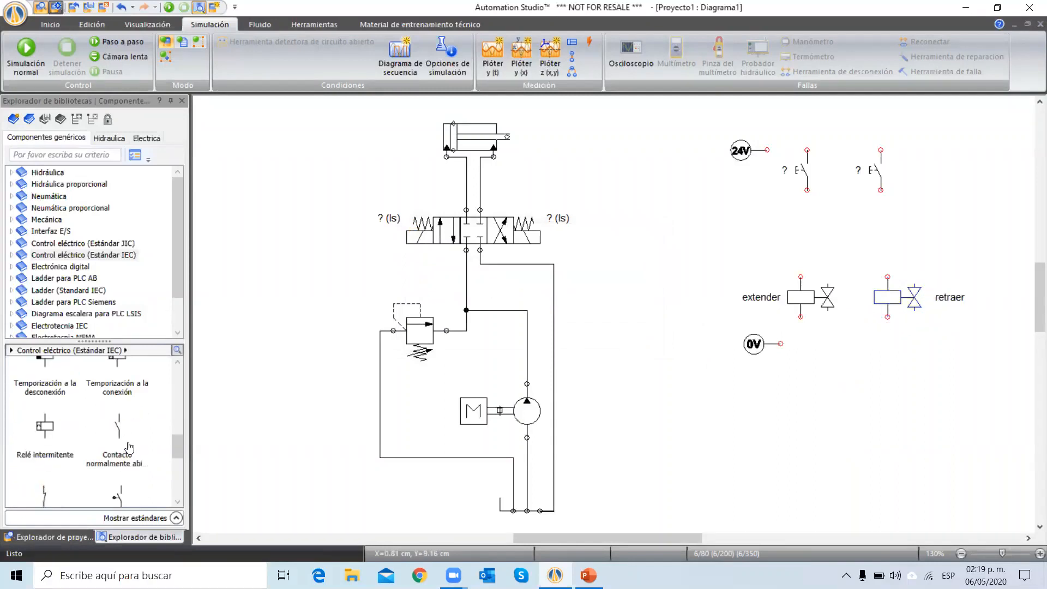
scroll(129, 448, down, 1)
drag(44, 444, 809, 220)
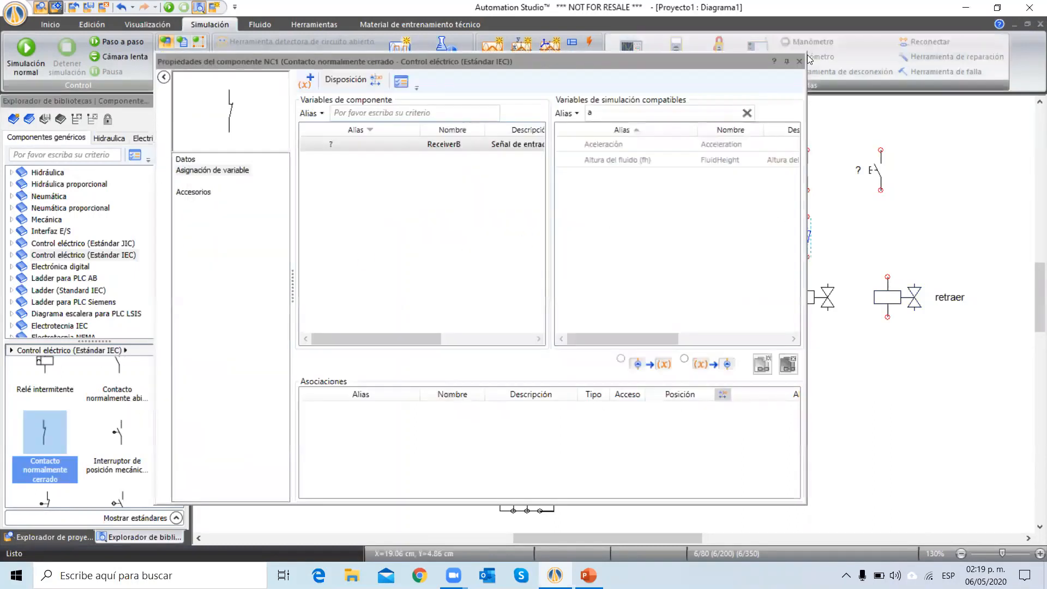
click(800, 62)
drag(45, 434, 887, 219)
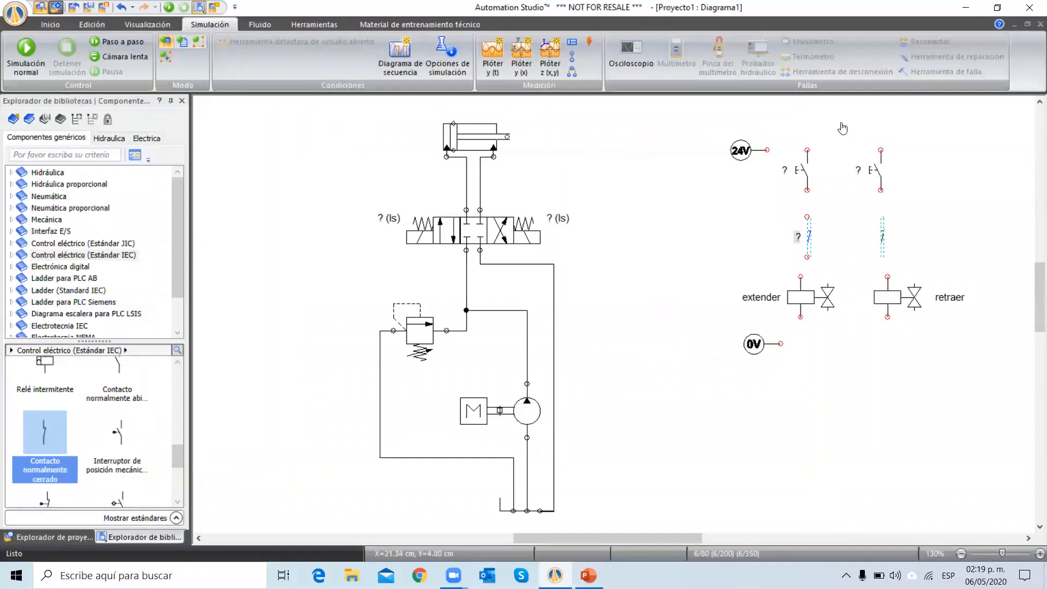
click(938, 244)
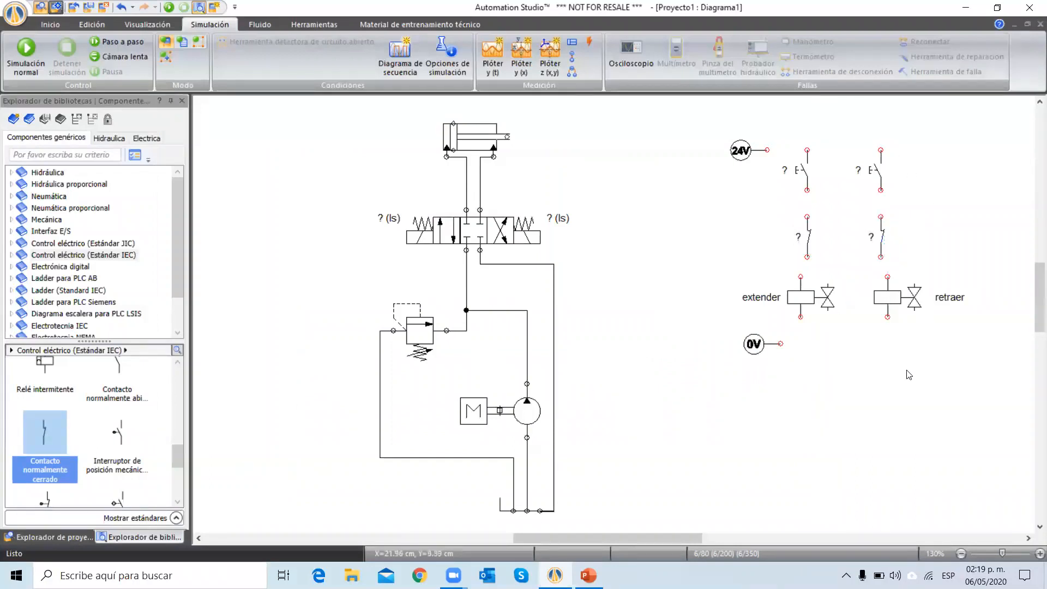
Step: Align the retraer and extender solenoids vertically with the contacts above them
click(885, 301)
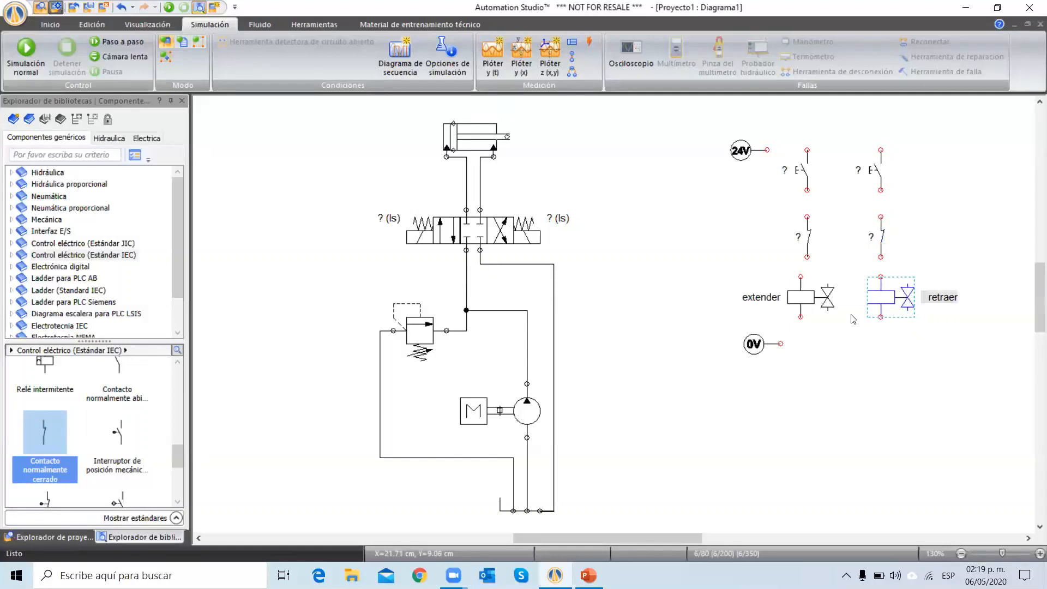
click(812, 298)
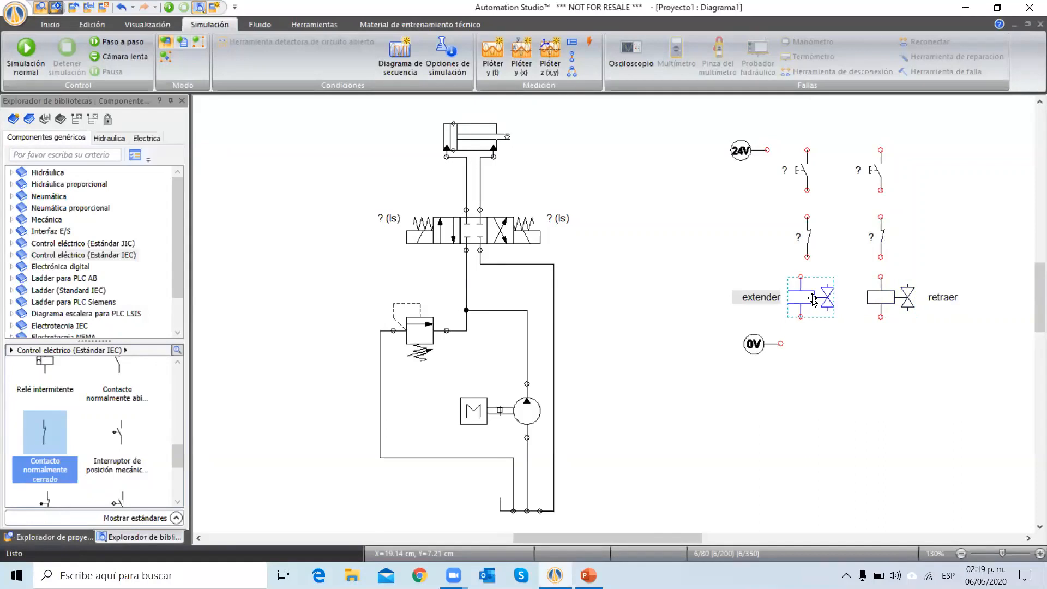
drag(813, 298, 819, 298)
click(887, 355)
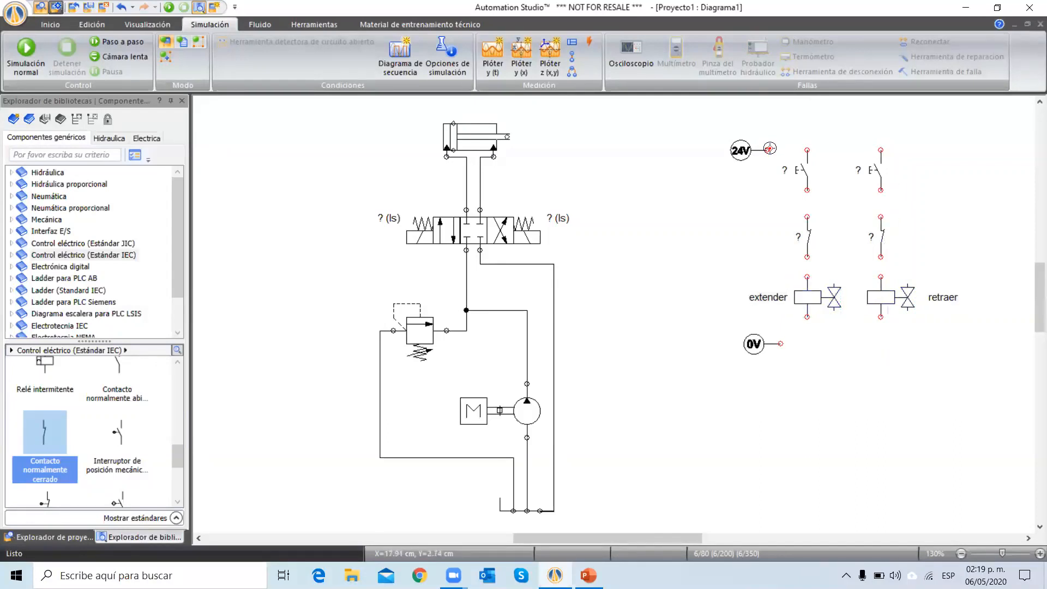
Step: Wire the 24V supply to both pushbuttons and connect the retraer branch through its contact and solenoid to 0V
drag(767, 148, 808, 149)
drag(878, 150, 807, 150)
drag(881, 190, 882, 217)
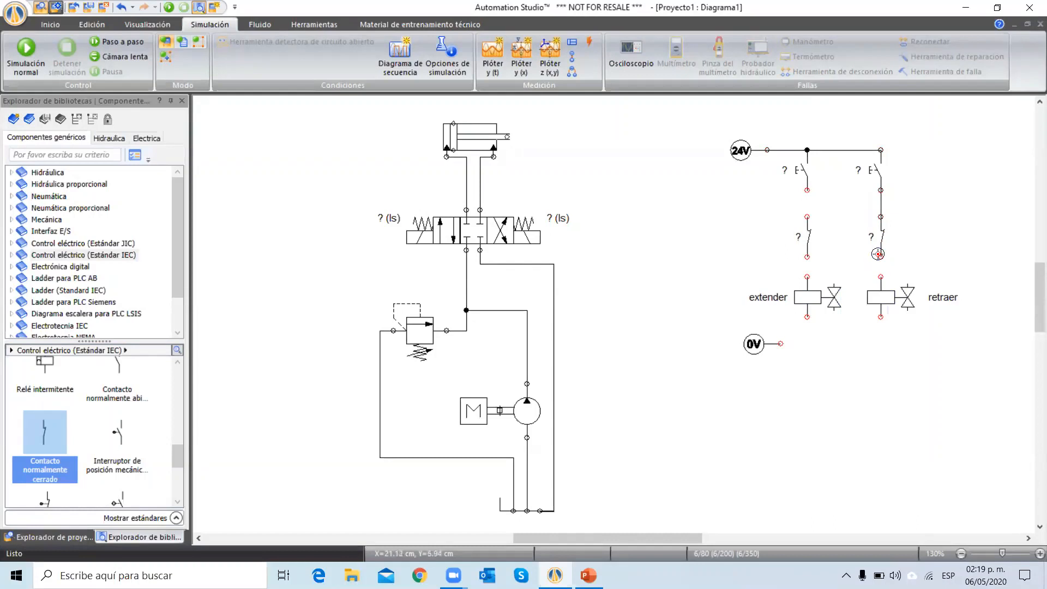
drag(881, 257, 880, 277)
mouse_move(881, 317)
mouse_down()
mouse_move(867, 351)
mouse_move(781, 344)
mouse_up()
Step: Wire the extender branch from its pushbutton through the contact and solenoid to the 0V line
click(51, 24)
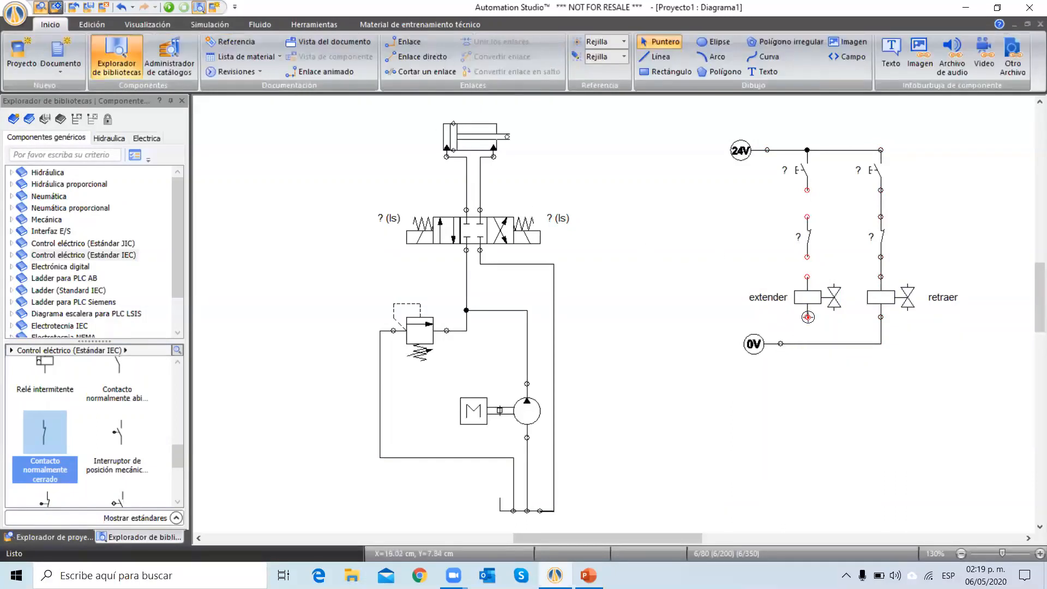
drag(807, 316, 807, 343)
drag(807, 277, 807, 256)
drag(807, 190, 807, 216)
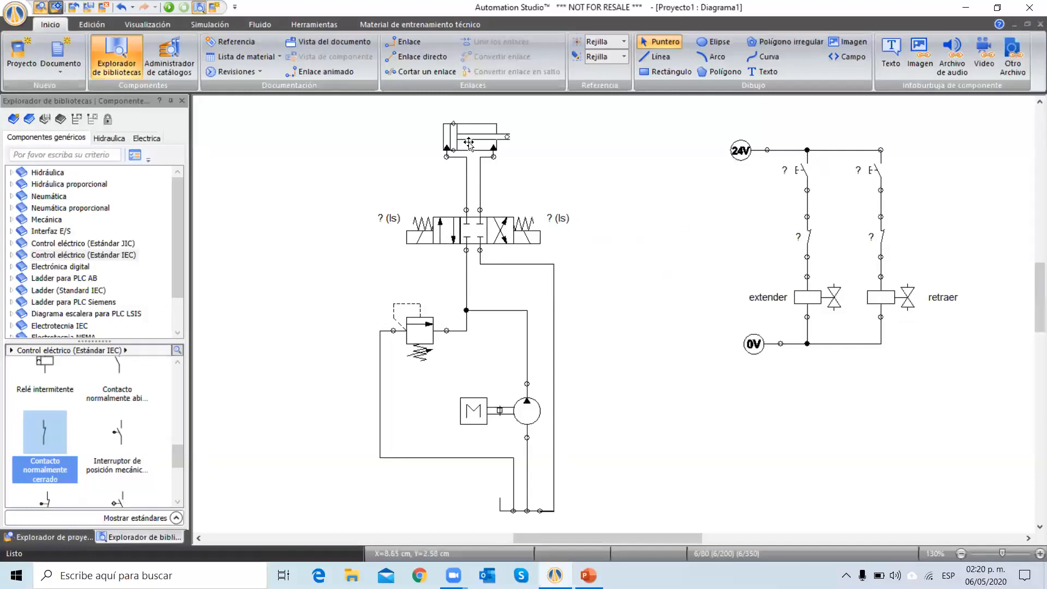
Step: Link the normally closed contact in the extender branch to the retraer solenoid variable, filtering the compatible variables by "re"
double_click(807, 242)
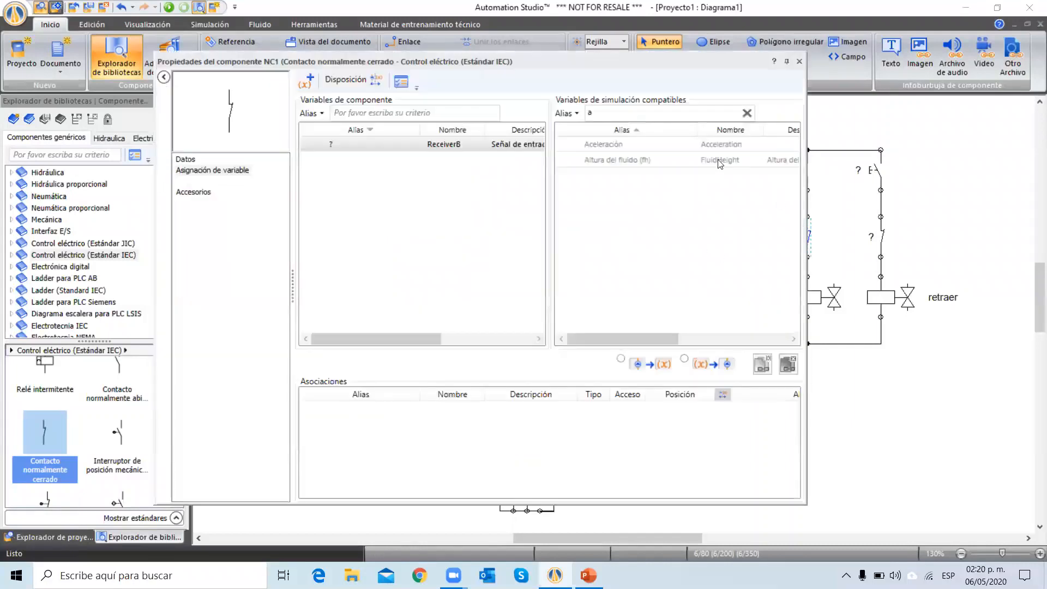
click(747, 112)
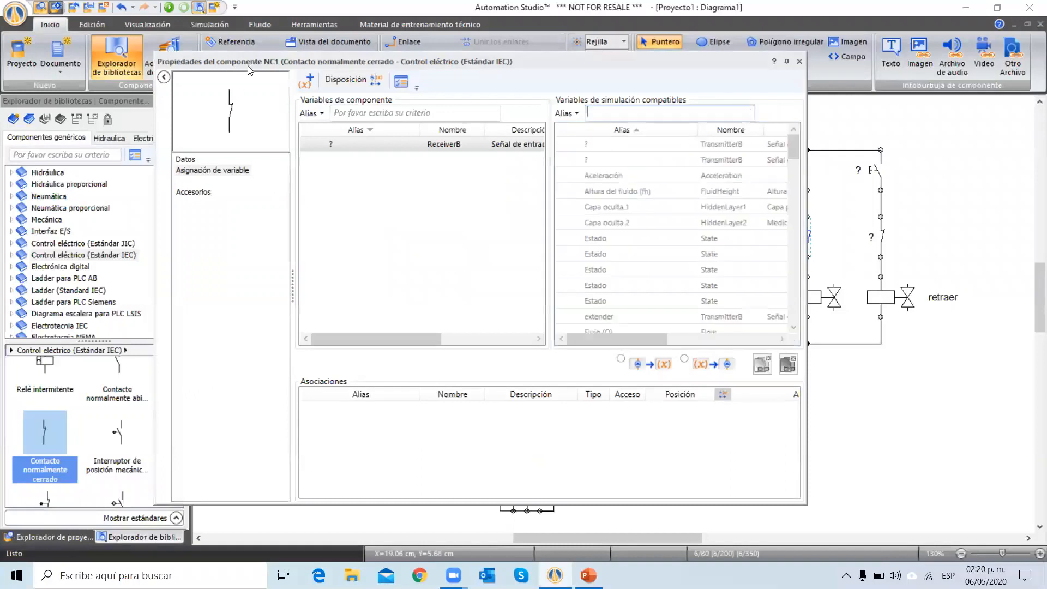
click(185, 159)
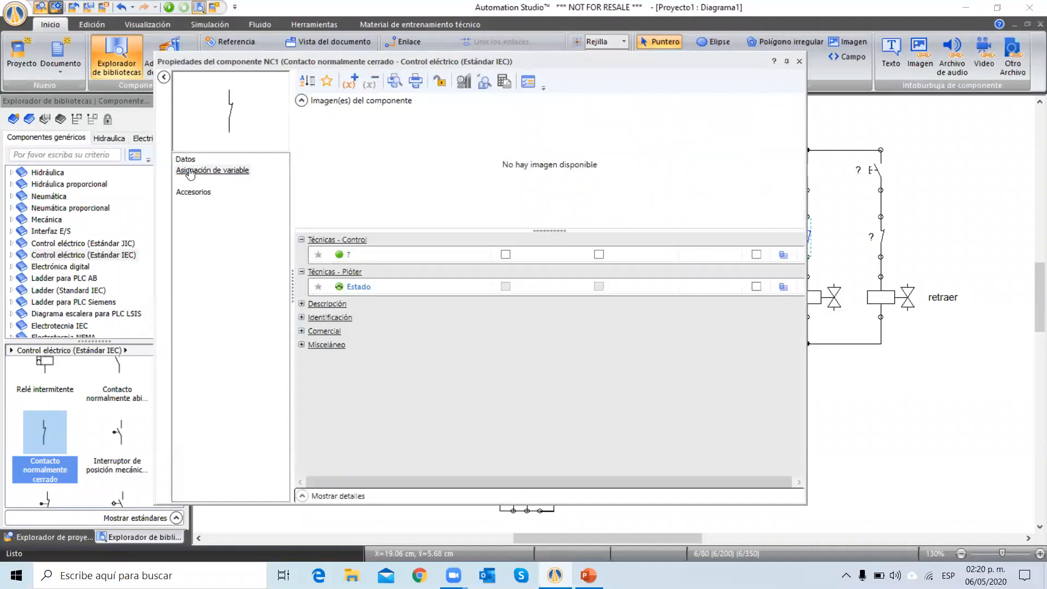
click(190, 171)
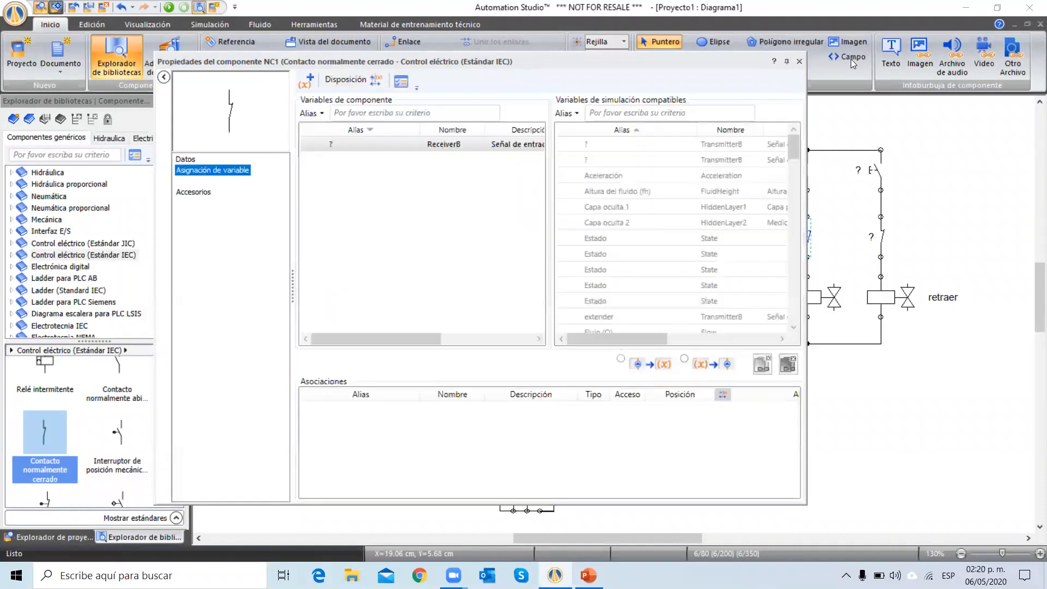
click(616, 113)
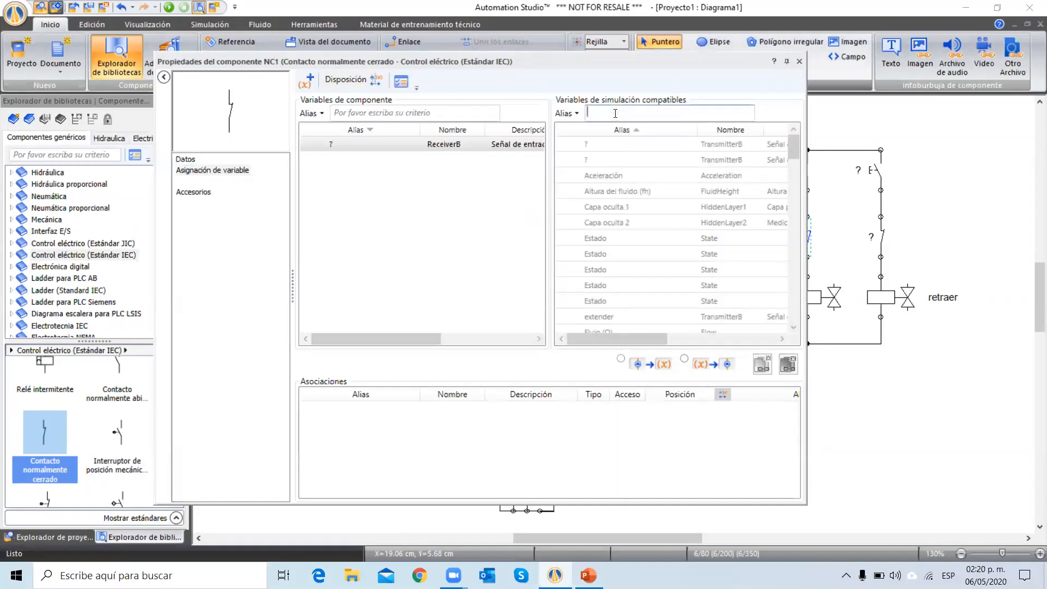
text(re)
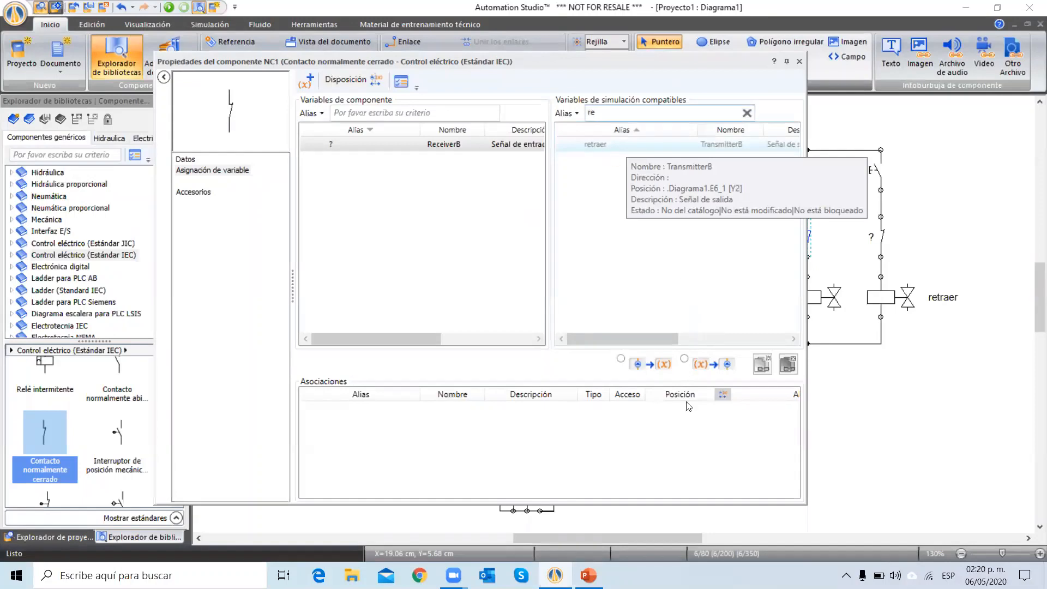
click(800, 61)
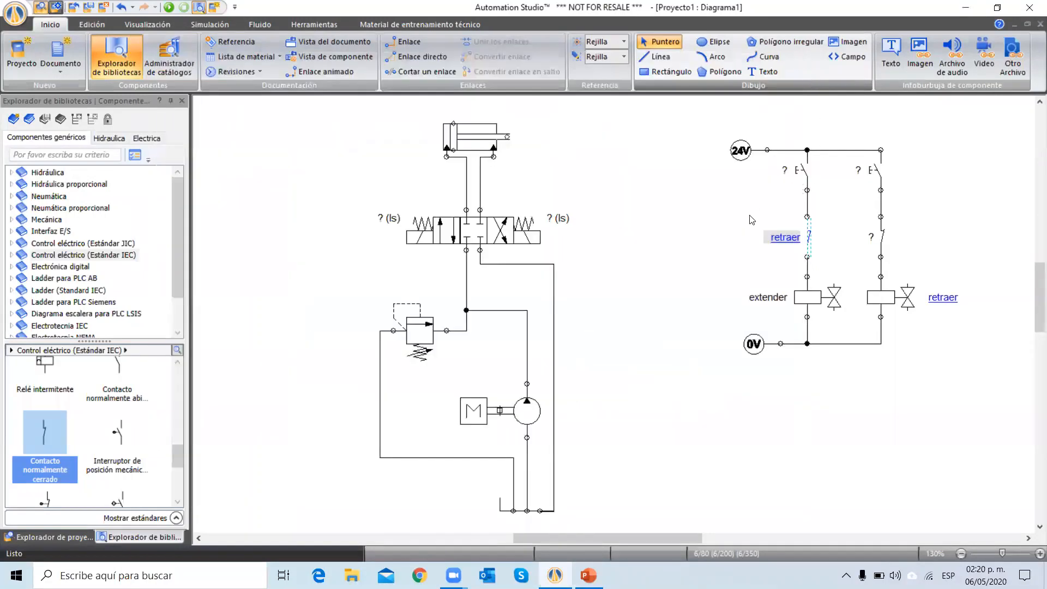
Step: Link the normally closed contact in the retraer branch to the extender solenoid variable, filtering the compatible variables by "ex"
double_click(881, 236)
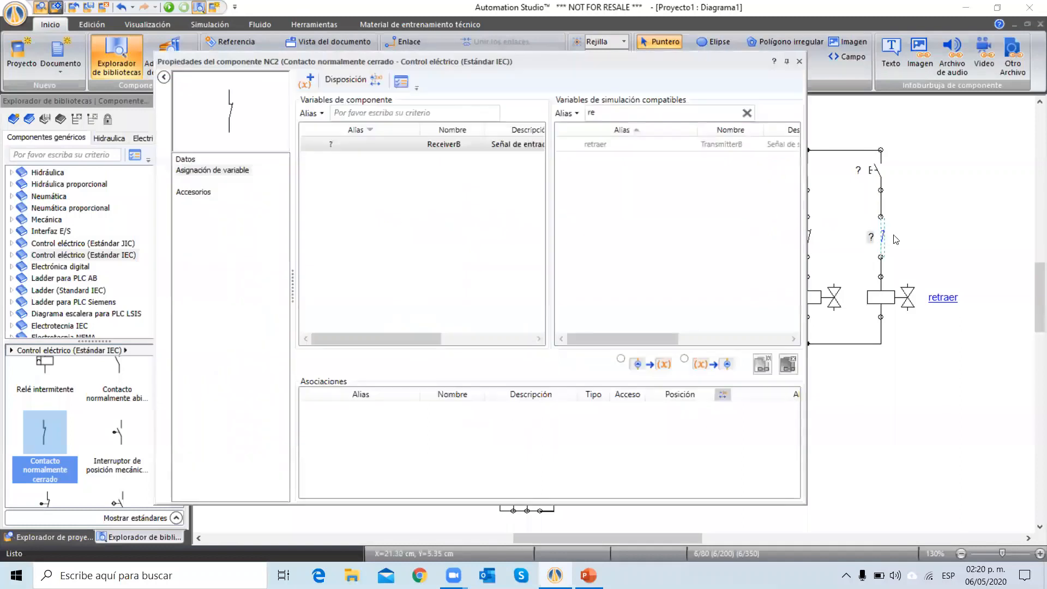
click(747, 113)
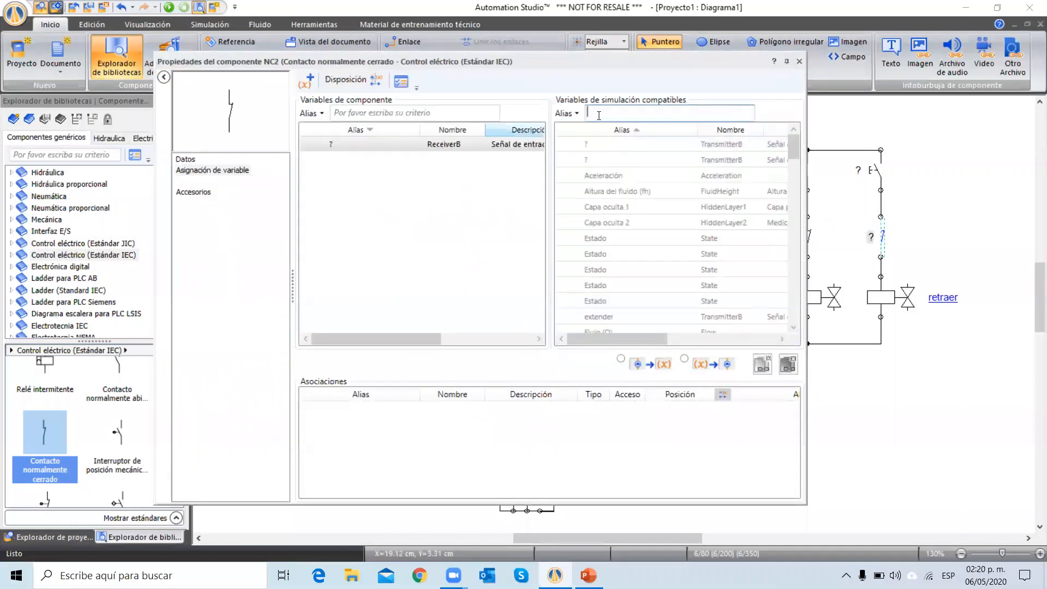
text(ex)
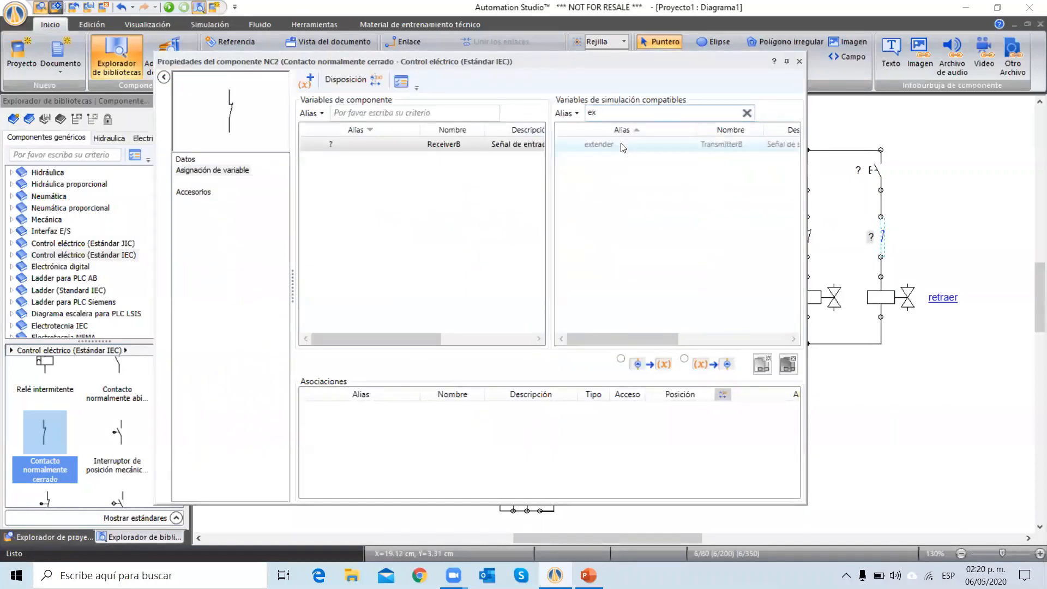
click(667, 407)
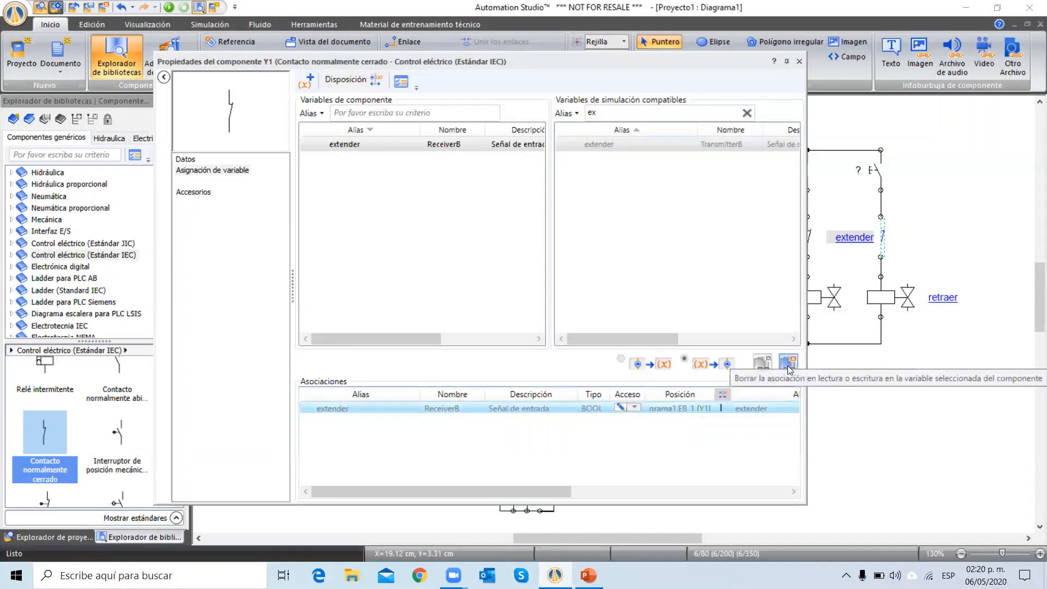
click(800, 62)
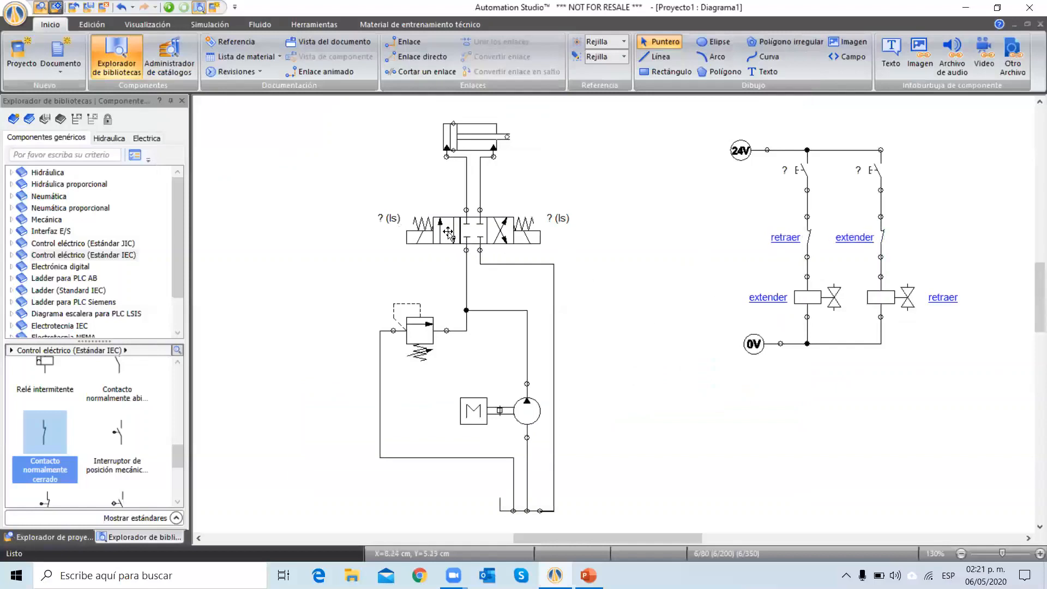
Step: Link the solenoid on the parallel-arrow side of the 4/3 valve to the extender simulation variable in the valve's variable assignment
double_click(498, 234)
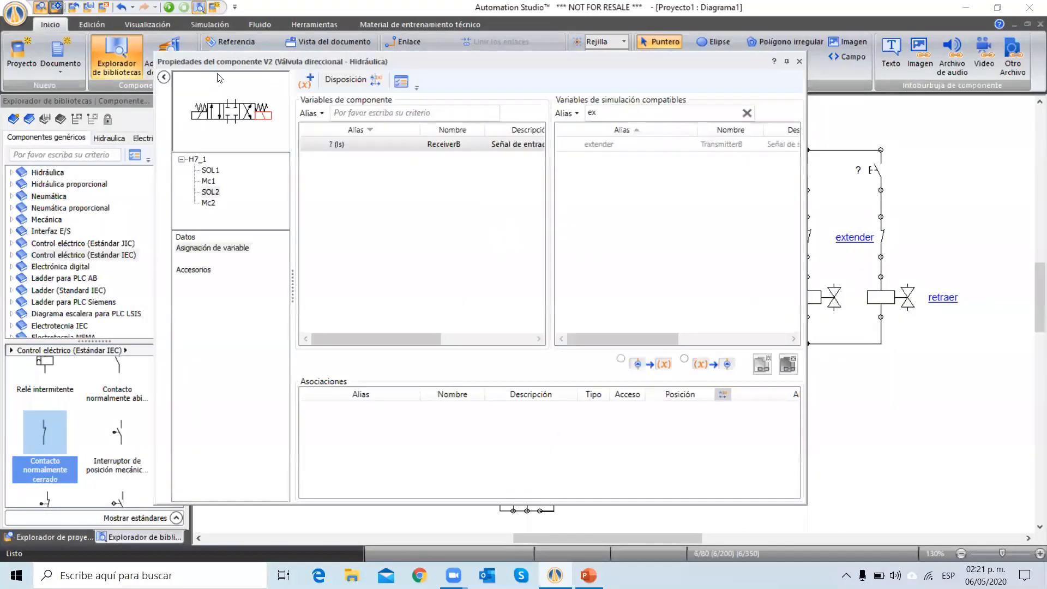
click(186, 239)
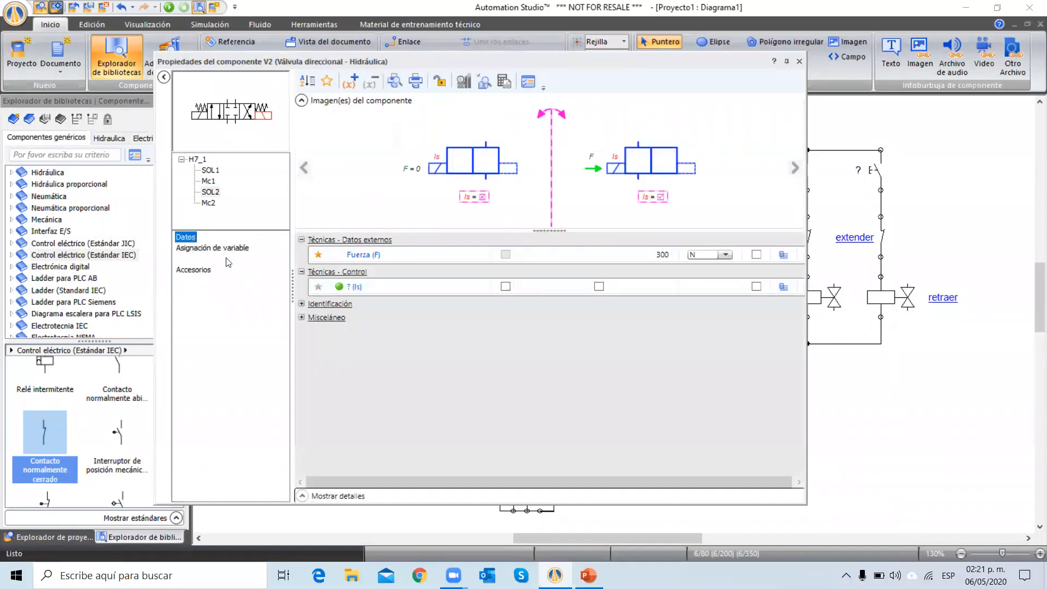
click(197, 249)
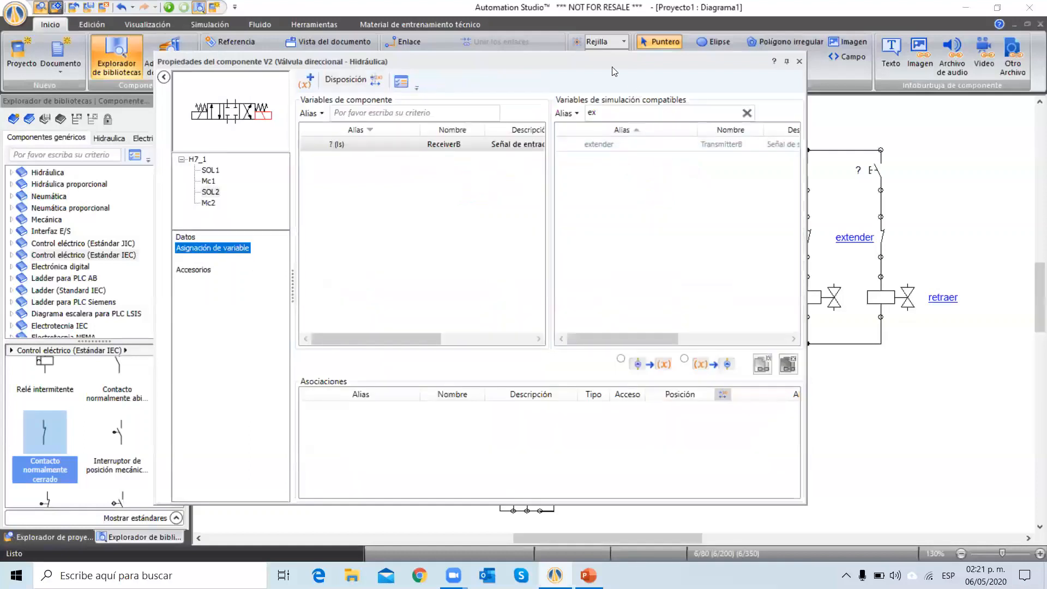
click(201, 115)
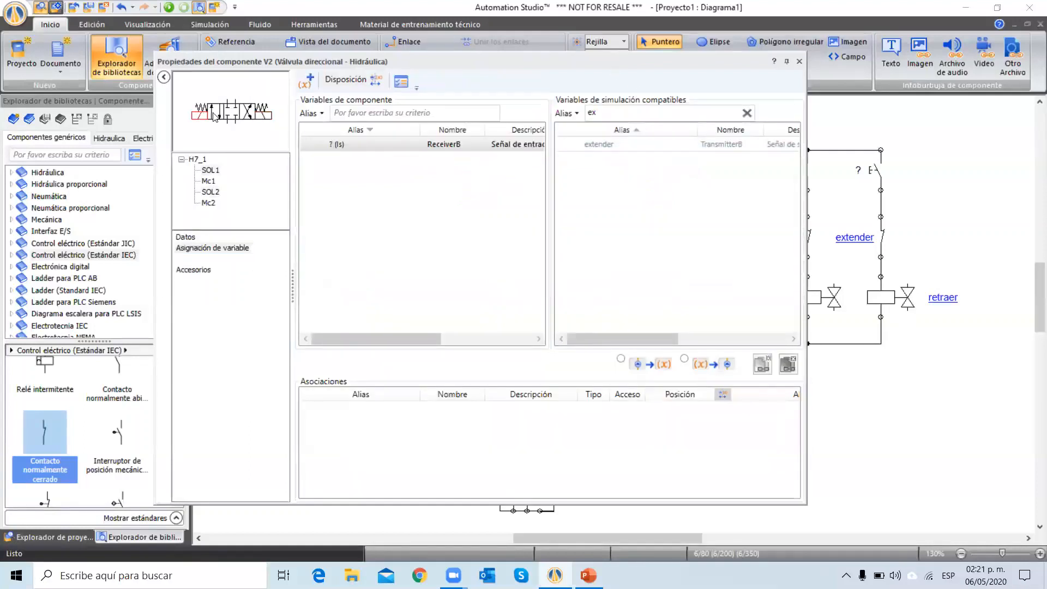
double_click(603, 143)
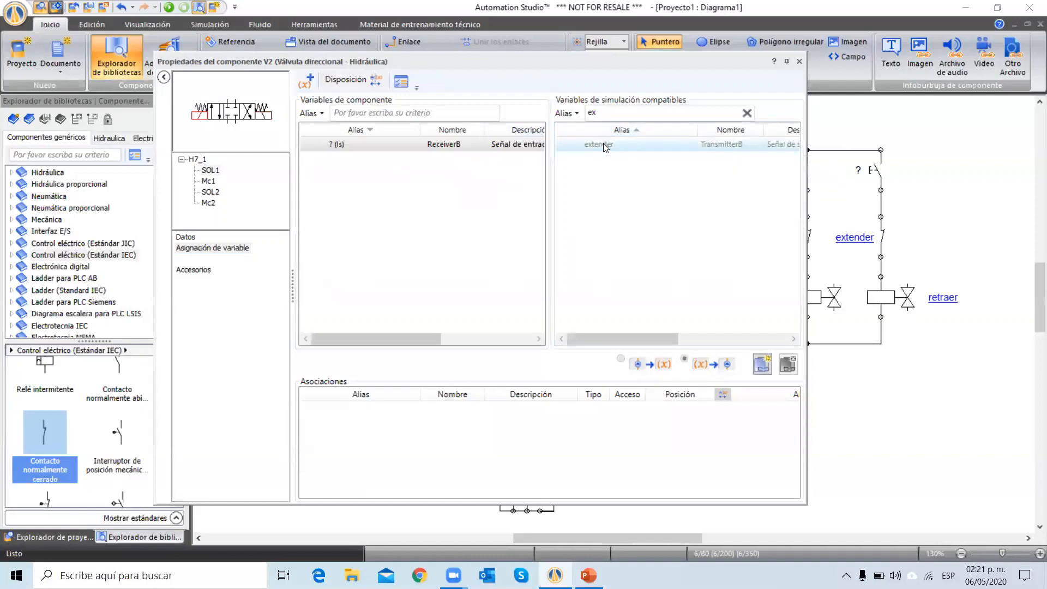
Step: Link the valve's opposite solenoid to the retraer variable, filtering the compatible variables by "ret", and close the valve properties
click(271, 120)
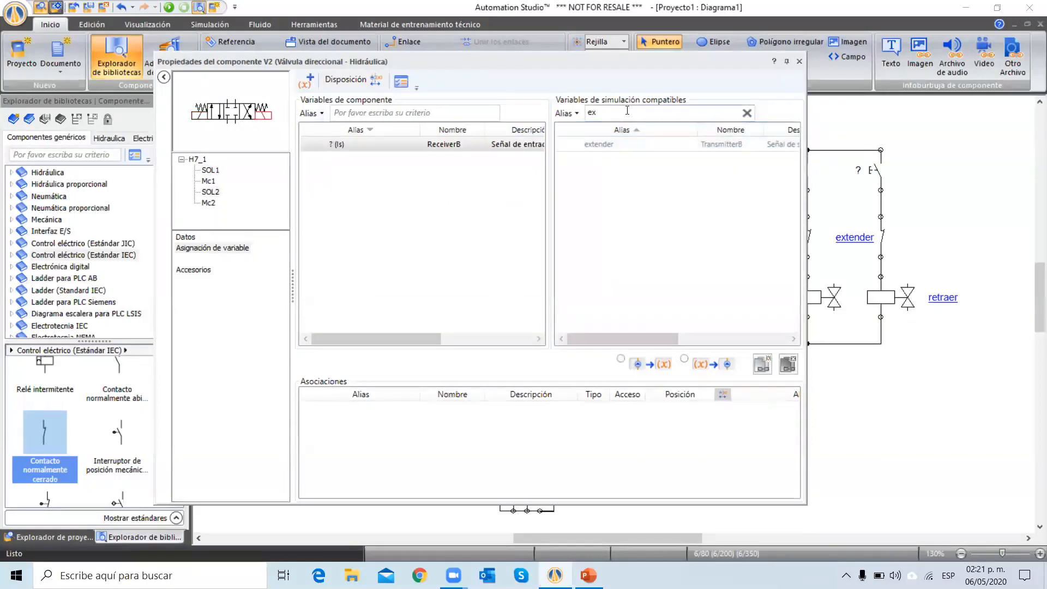
drag(627, 109, 575, 114)
text(ret)
double_click(595, 144)
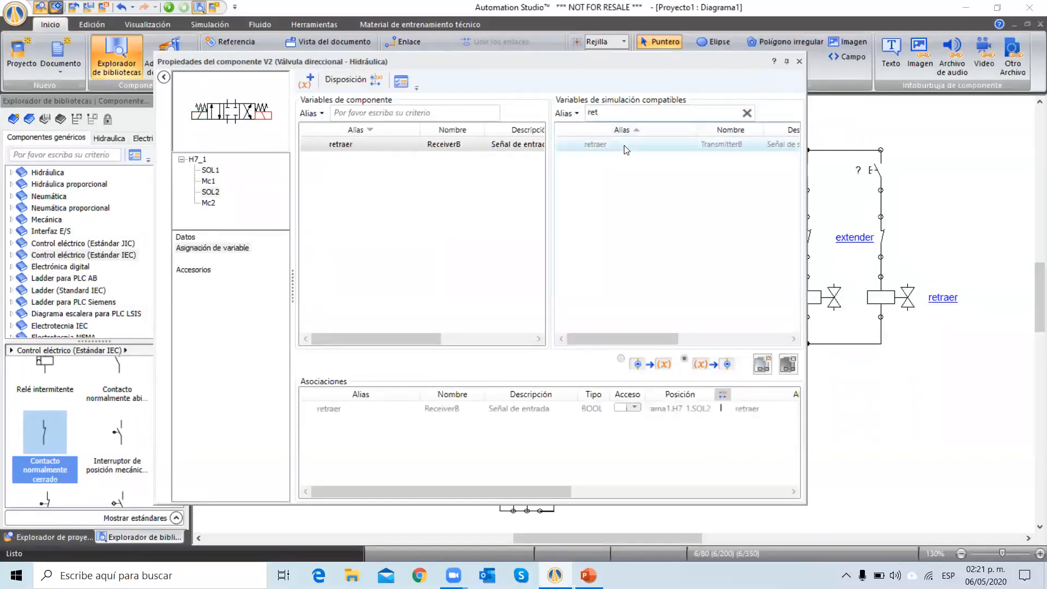
click(800, 61)
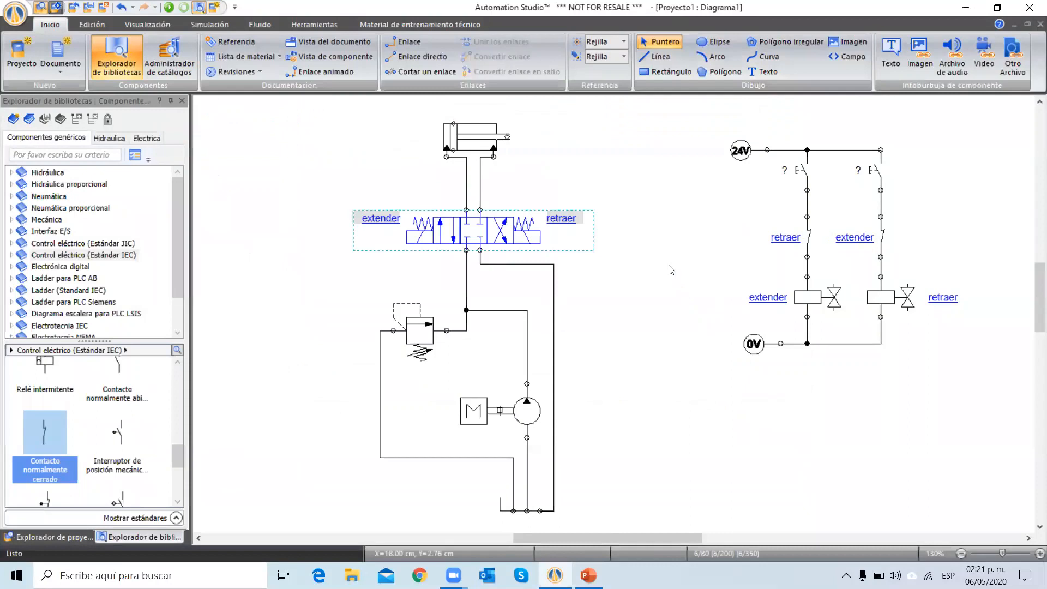
click(739, 373)
Step: Run the simulation and operate the extender and retraer branch pushbuttons in turn to extend and retract the cylinder
scroll(739, 373, right, 1)
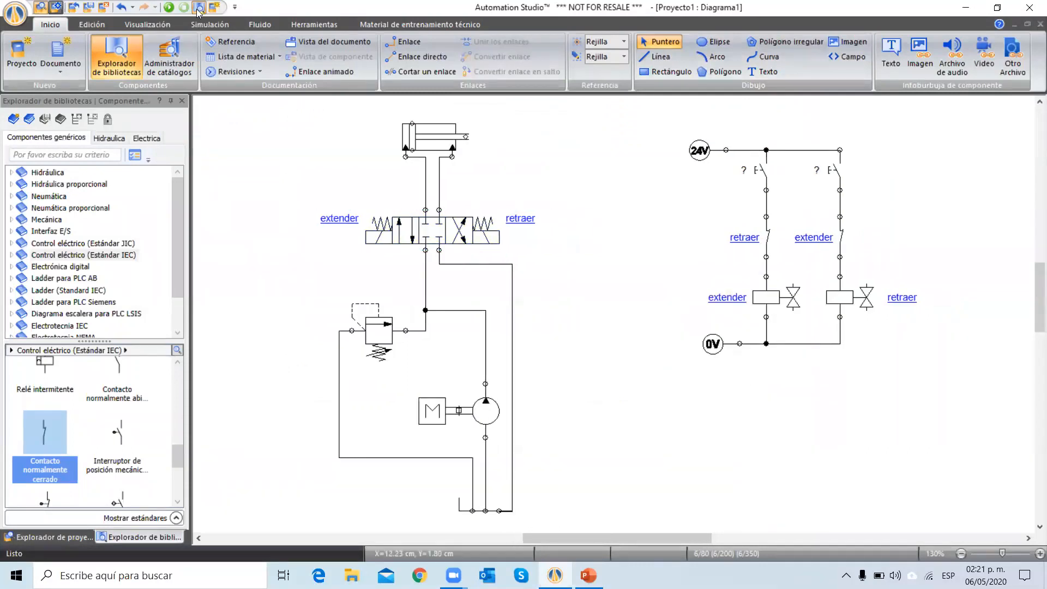
click(168, 8)
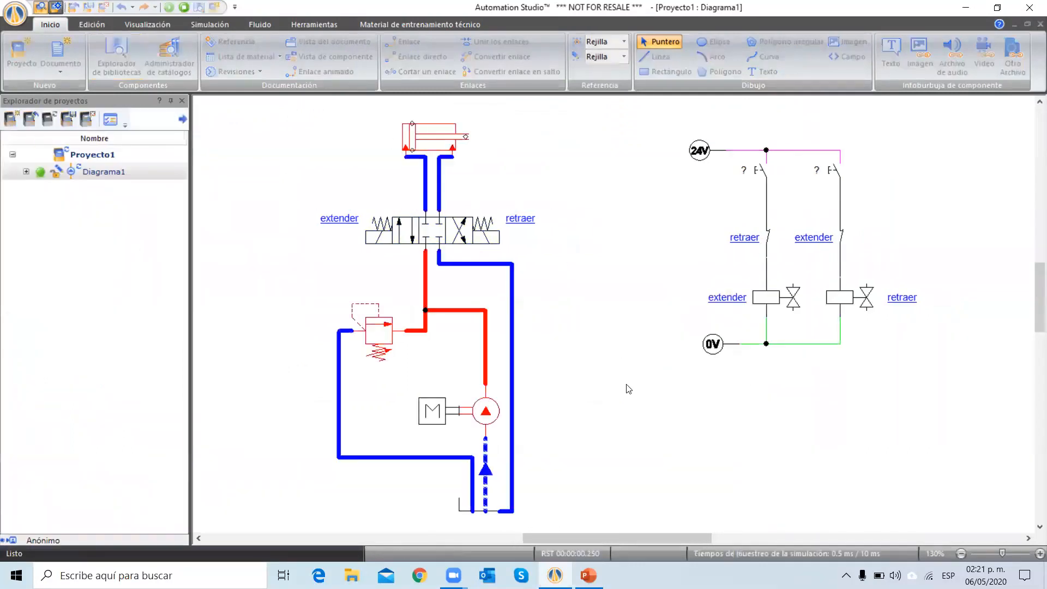
click(763, 175)
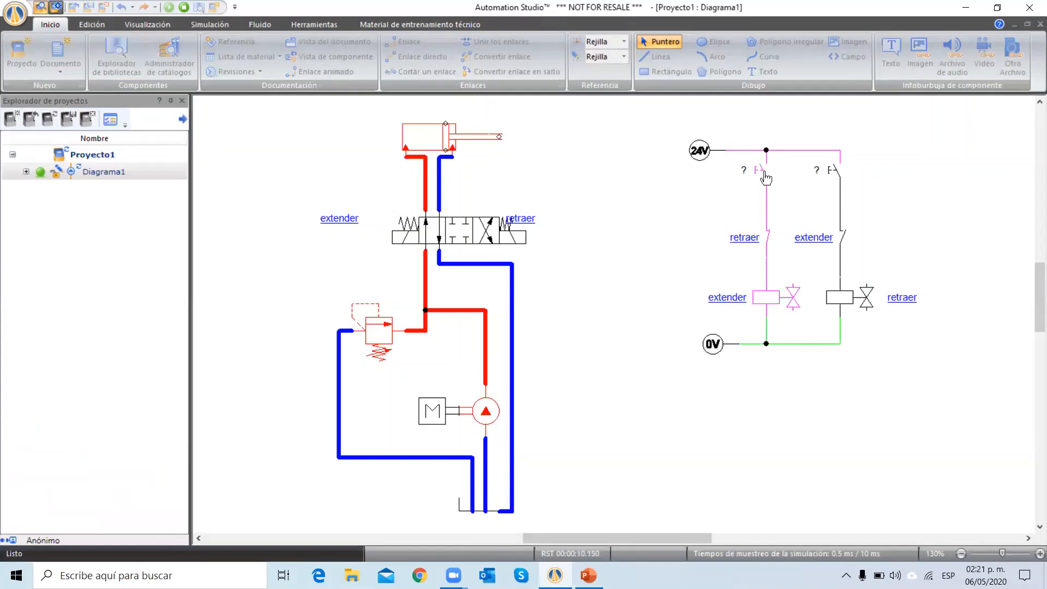
click(766, 177)
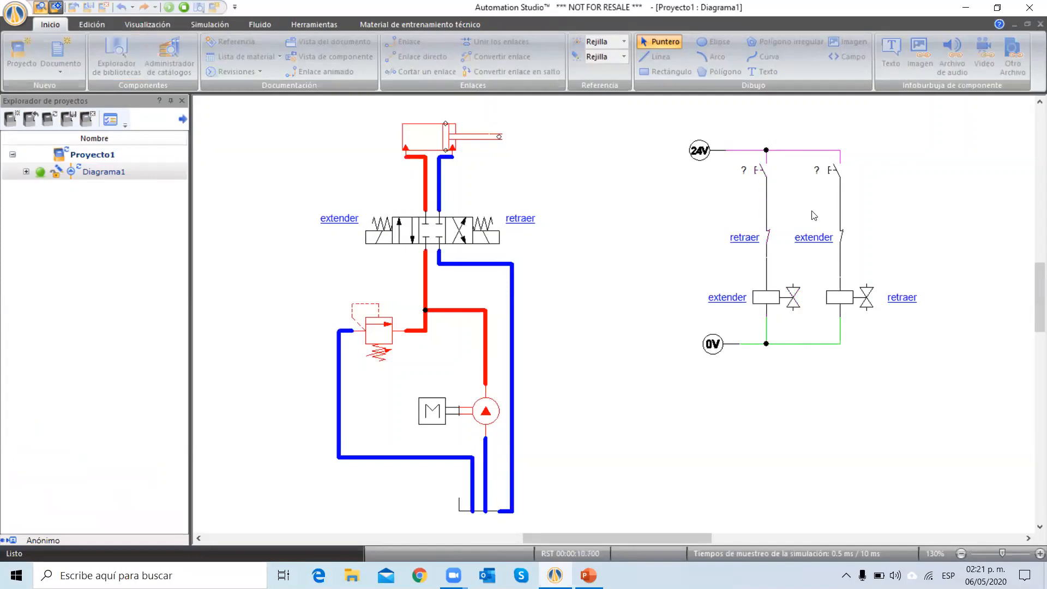
click(837, 175)
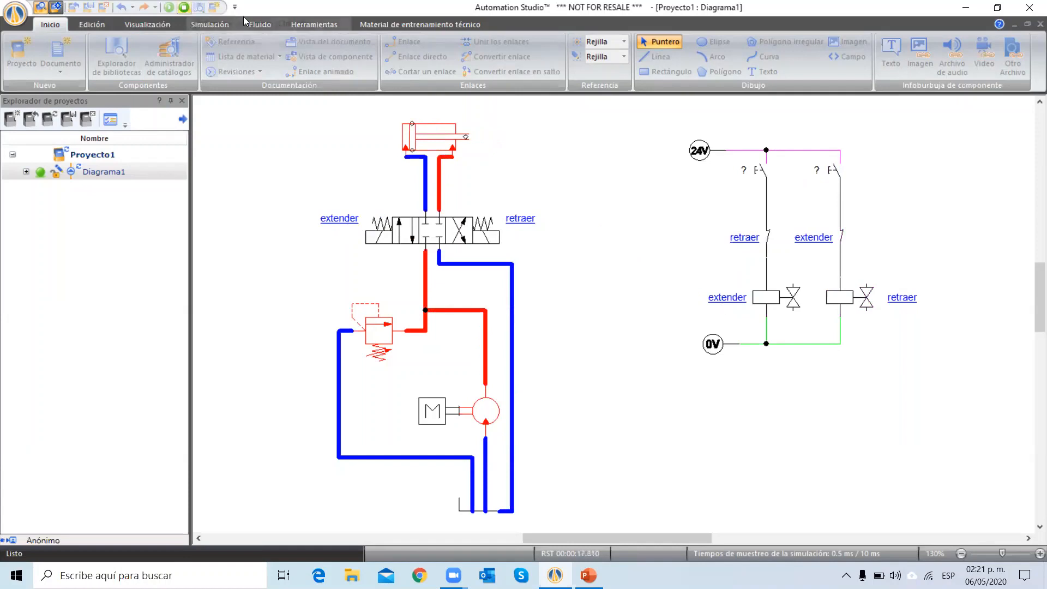
Step: Place a fluid measuring instrument on the valve's work port feeding the cylinder's rod side, set to Densidad in kg/m³
click(220, 26)
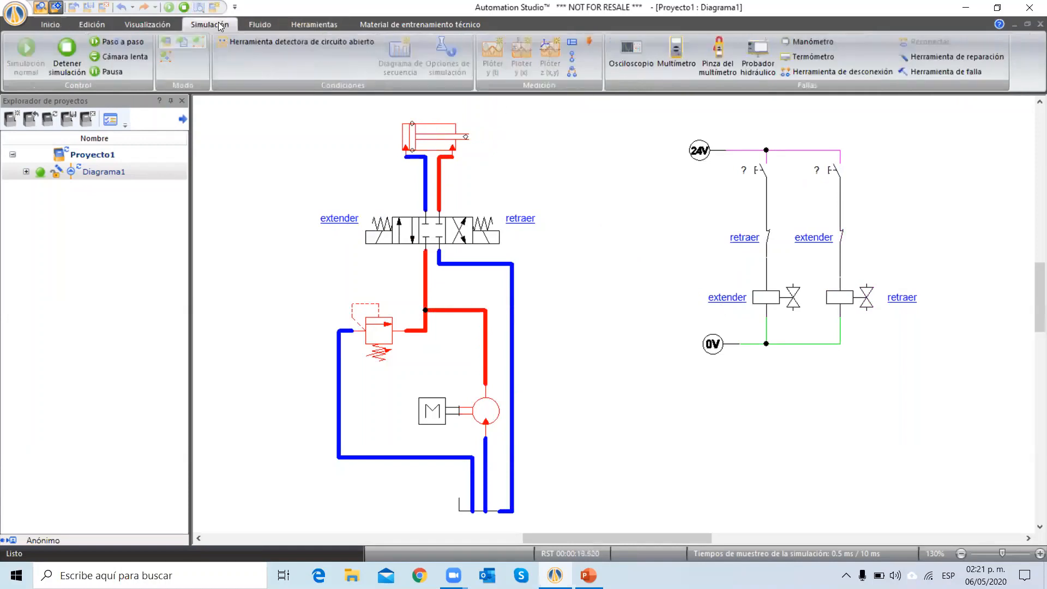
click(572, 58)
click(440, 208)
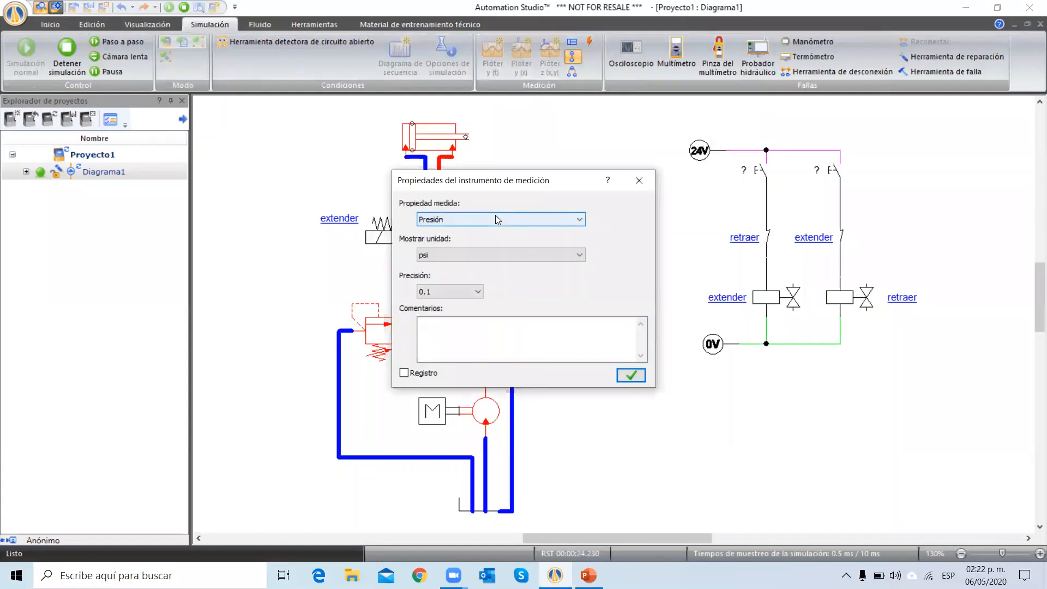
click(472, 220)
click(462, 232)
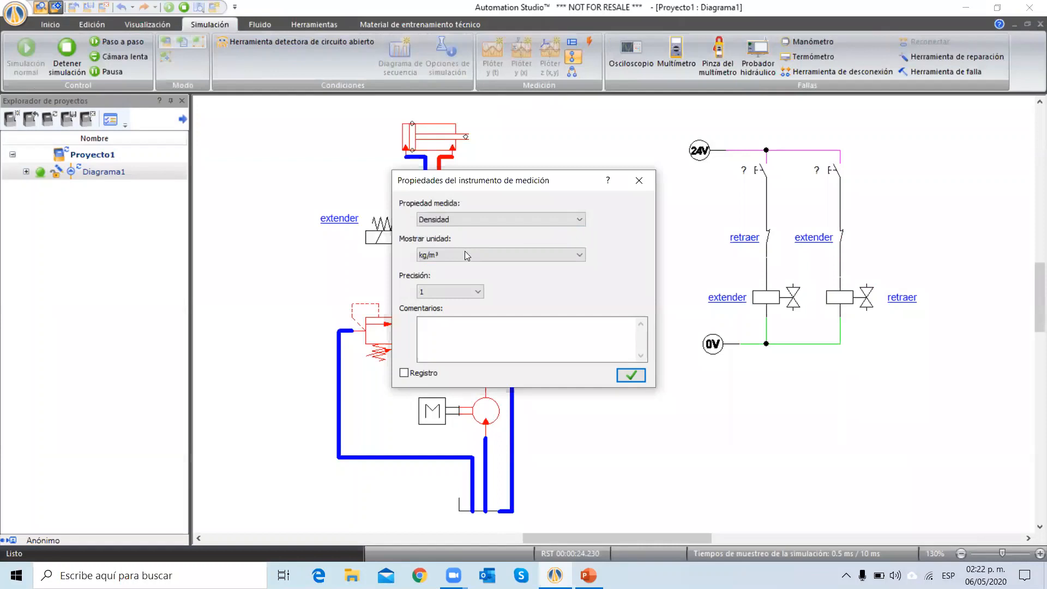
click(467, 254)
click(458, 267)
click(639, 377)
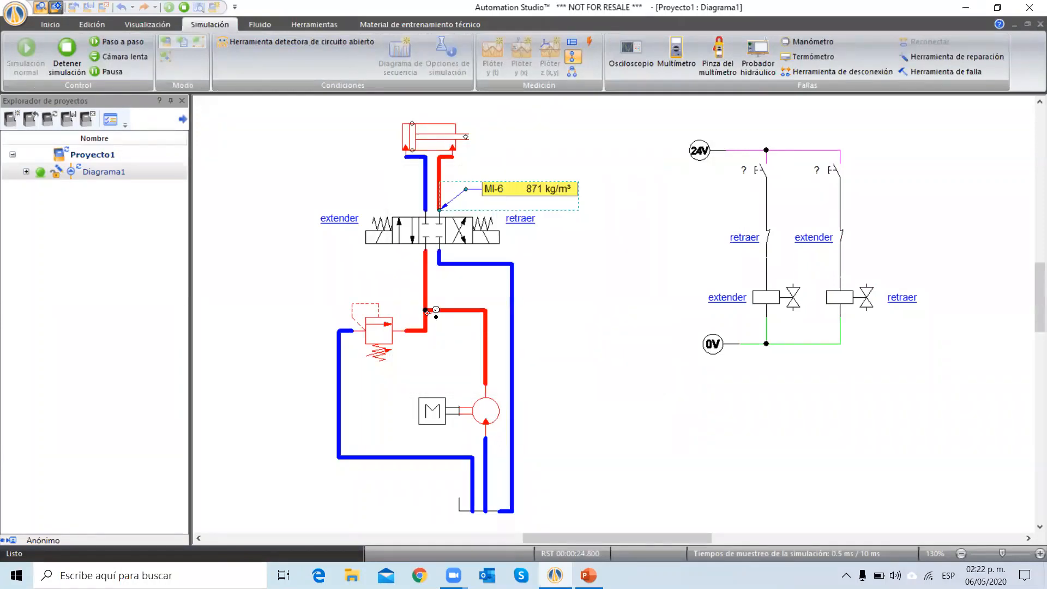
Step: Place a fluid measuring instrument at the junction of the pump and relief valve lines, set to Temperatura in °C
click(434, 306)
click(460, 219)
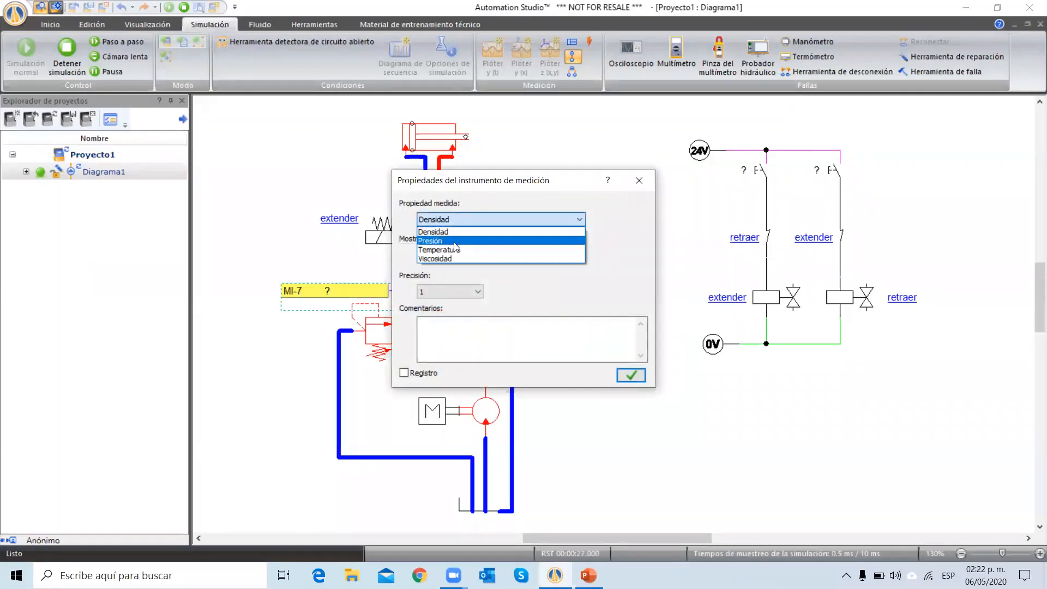
click(453, 235)
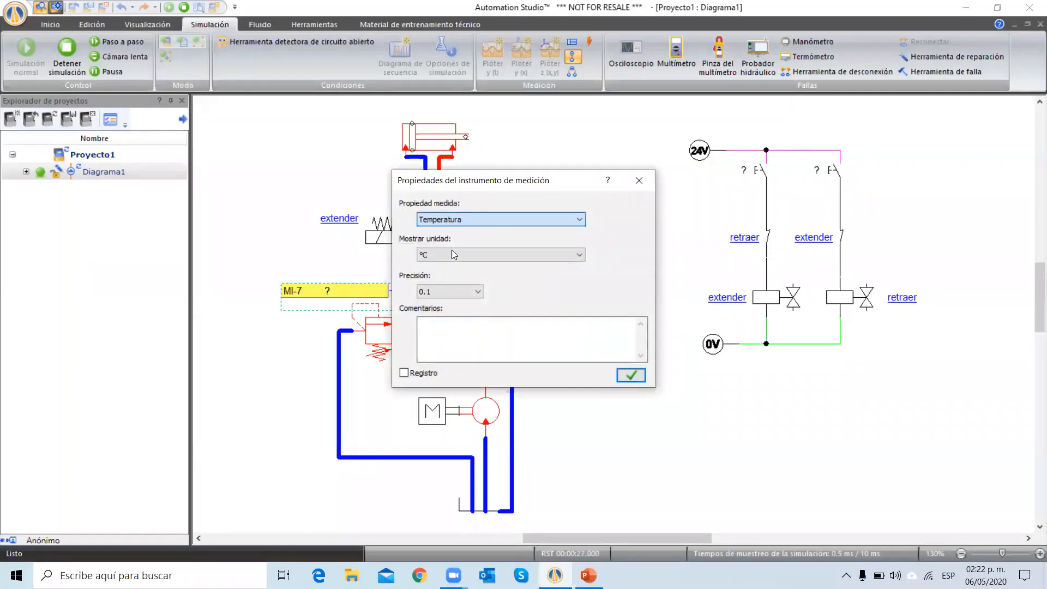
click(632, 375)
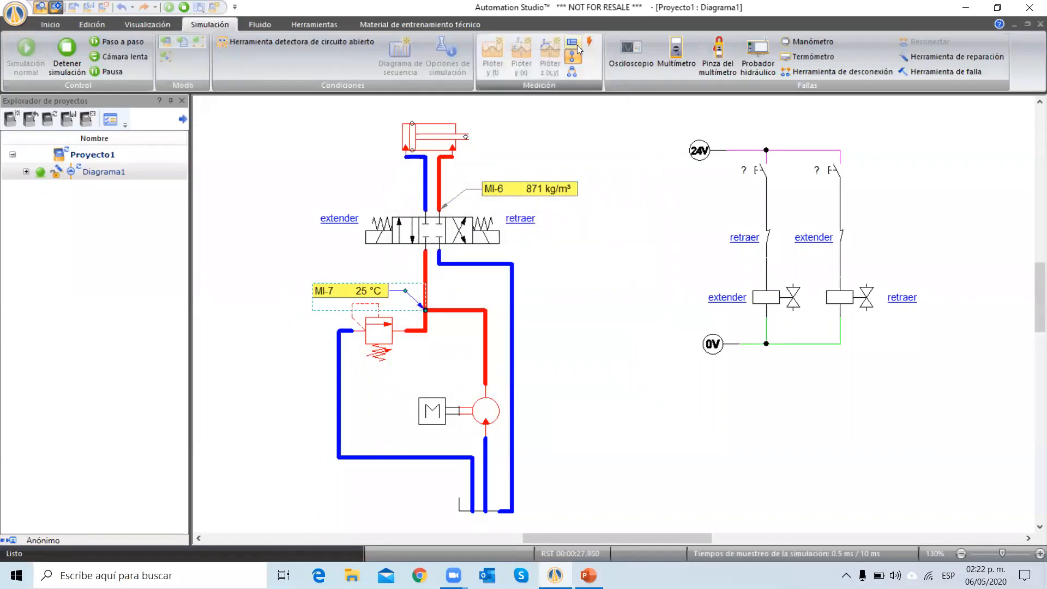
Step: Place a measuring instrument on the cylinder, set to Posición in cm
click(439, 140)
scroll(533, 110, up, 3)
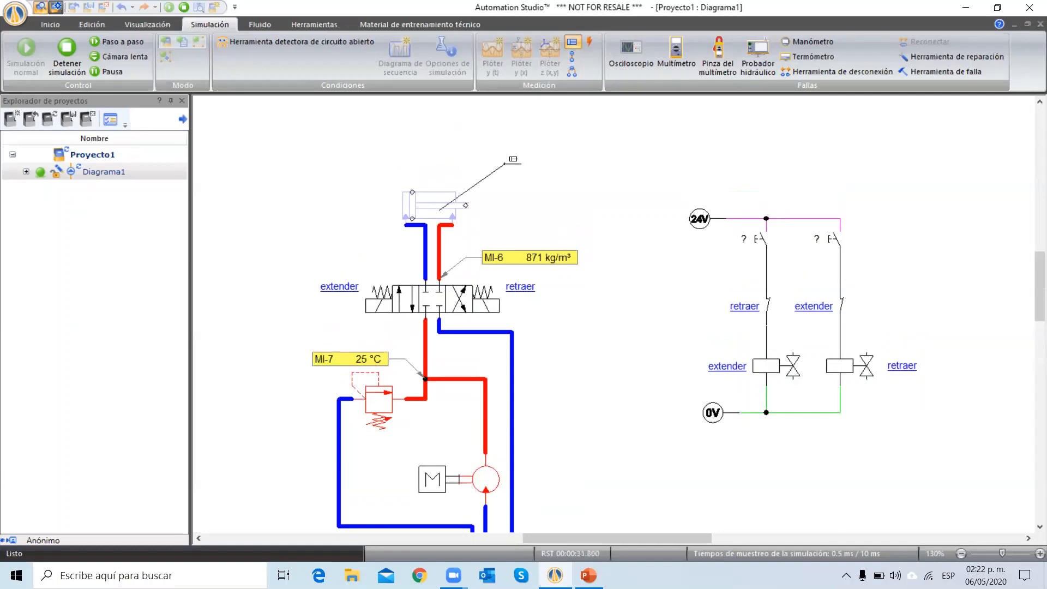
click(514, 210)
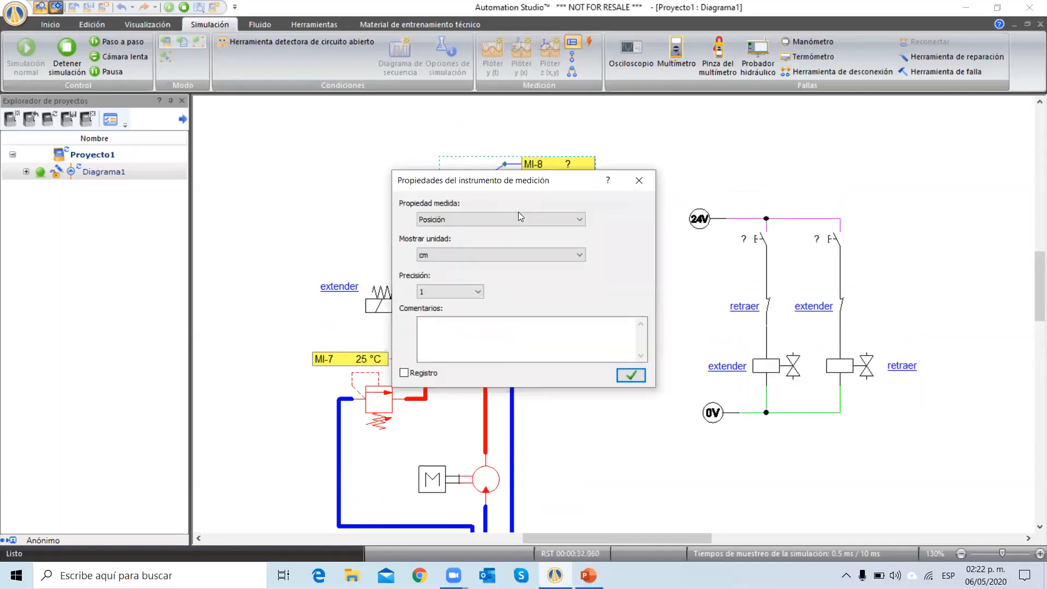
click(640, 380)
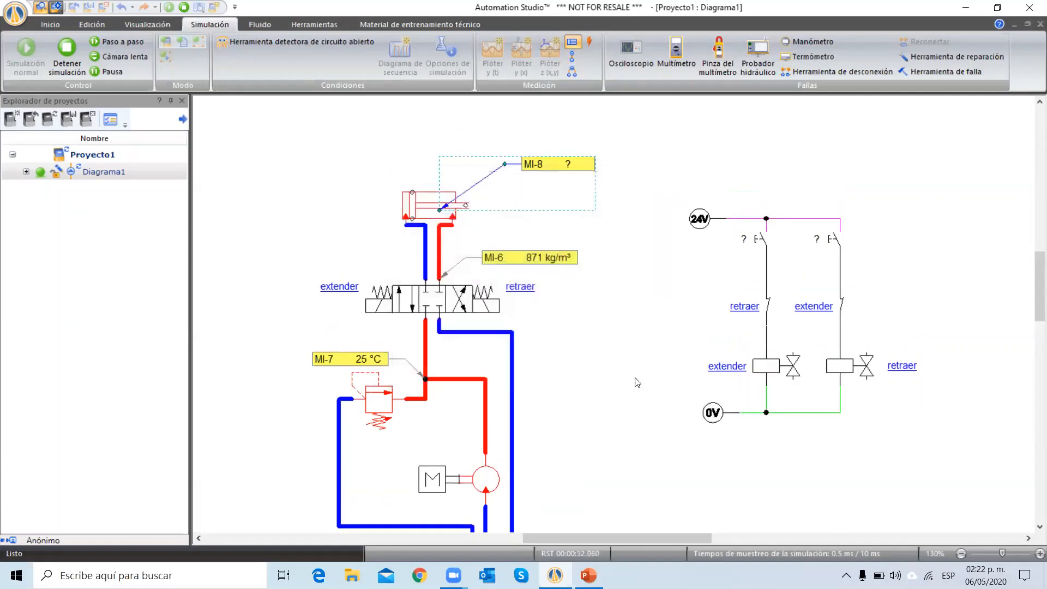
Step: Restart the simulation and operate the control pushbuttons to move the cylinder with the measuring instruments in place
click(175, 7)
click(169, 8)
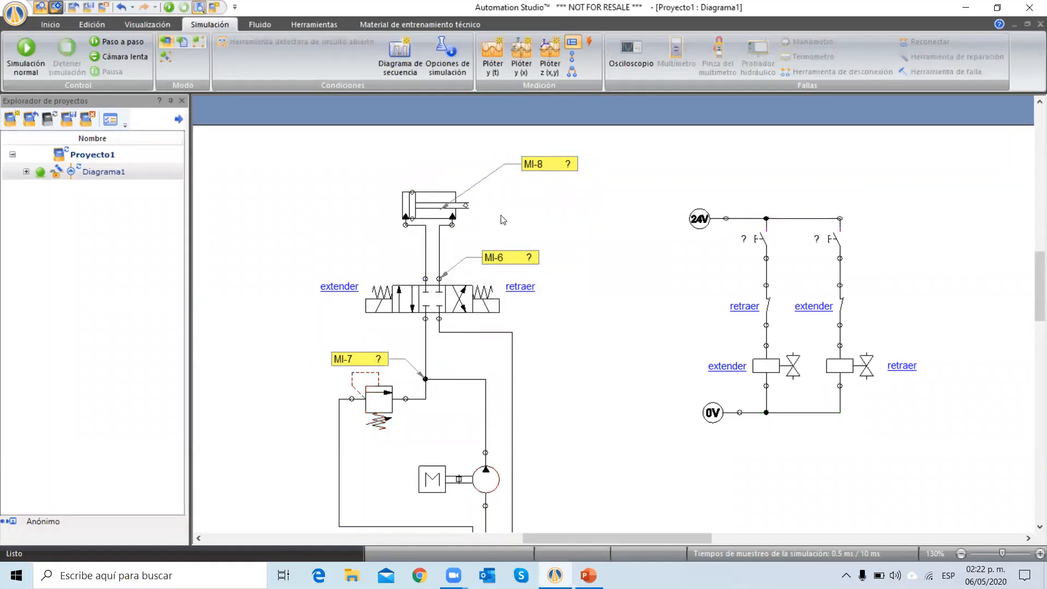
click(763, 240)
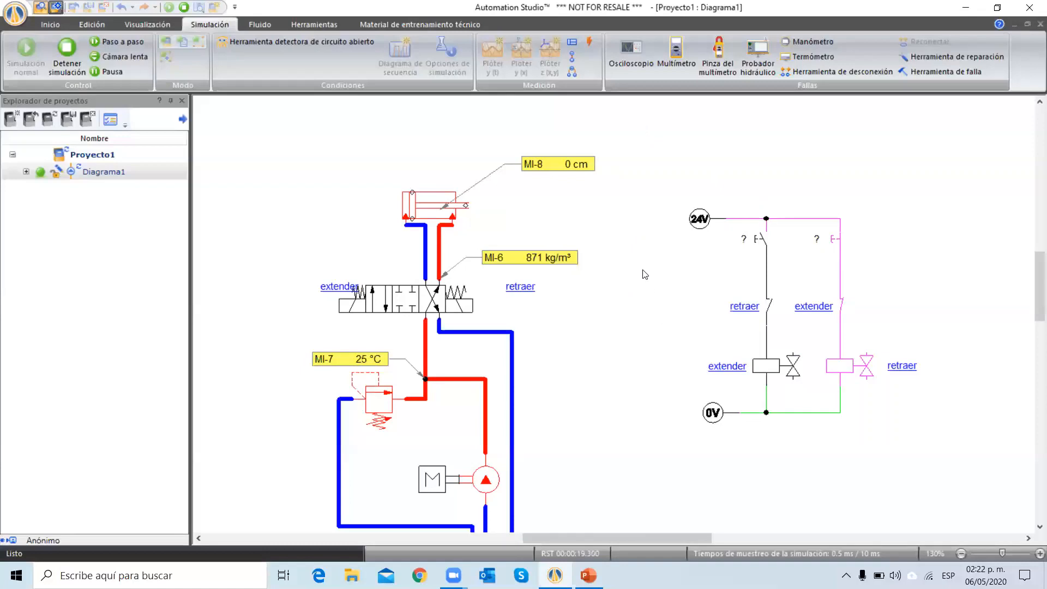
scroll(646, 273, down, 1)
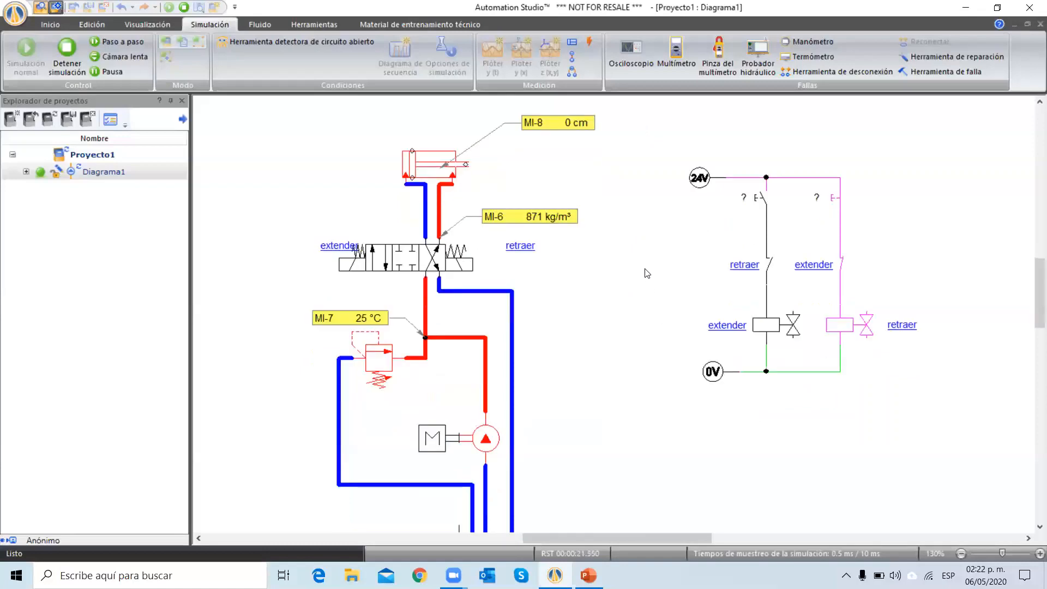
Step: Try the thermometer and pressure gauge troubleshooting tools over the running circuit and put them away
click(804, 55)
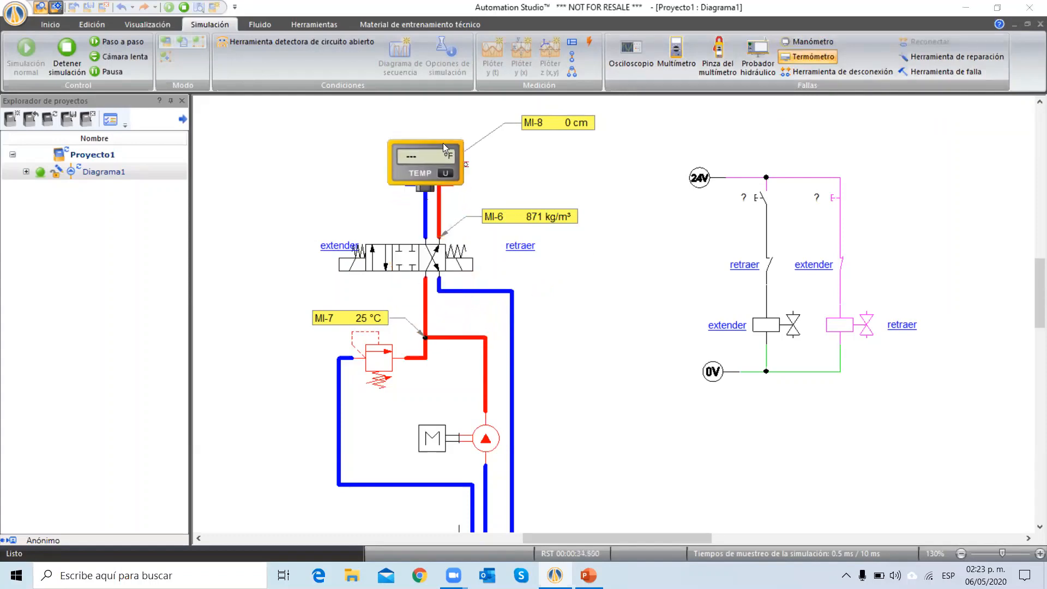
click(753, 122)
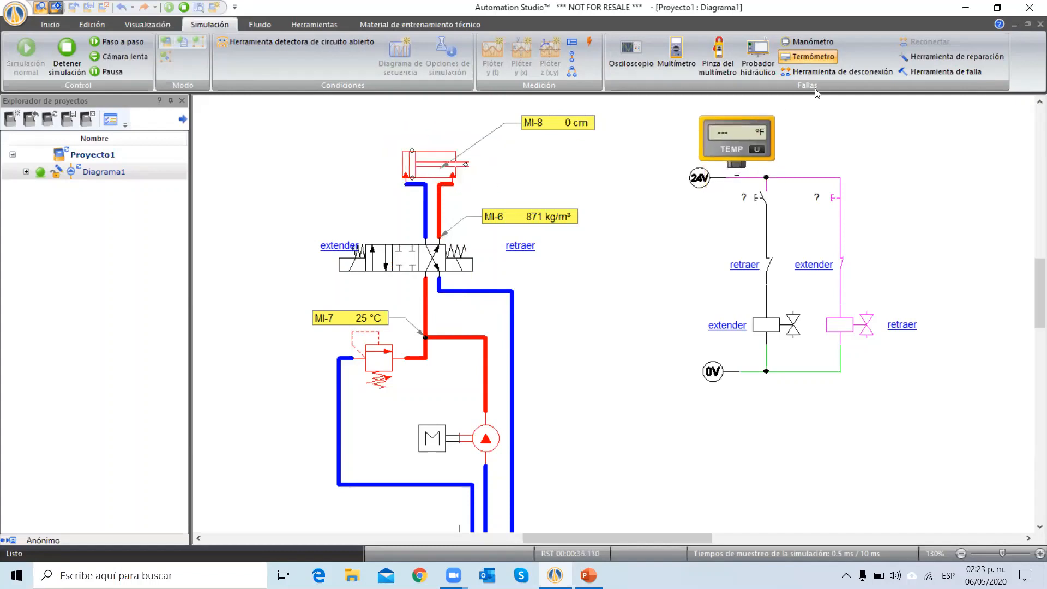
click(810, 42)
click(810, 42)
click(805, 57)
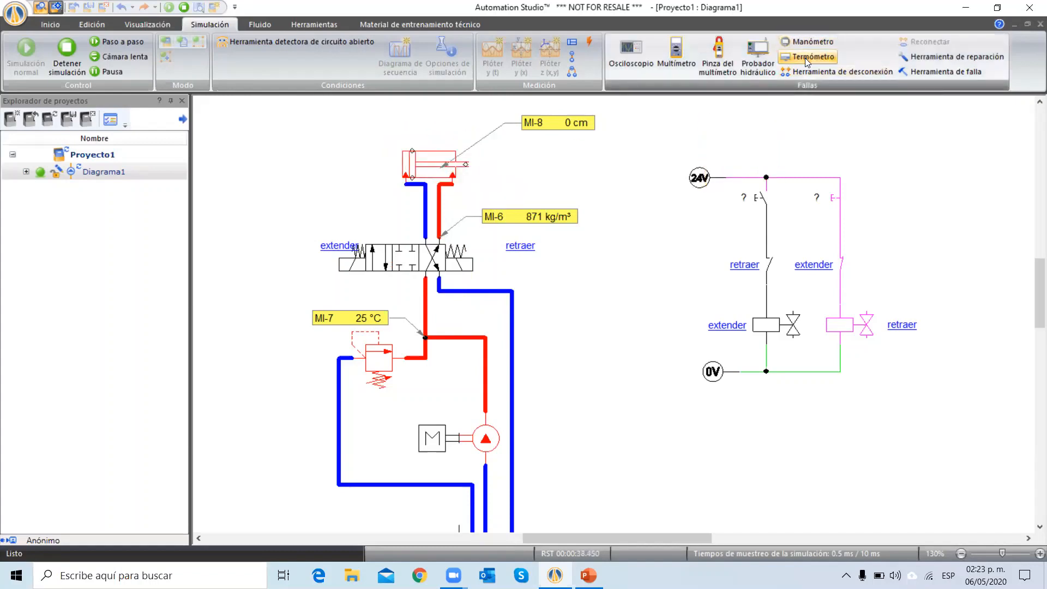
Step: Stop the simulation and delete the density, position and temperature instruments from the diagram
click(189, 7)
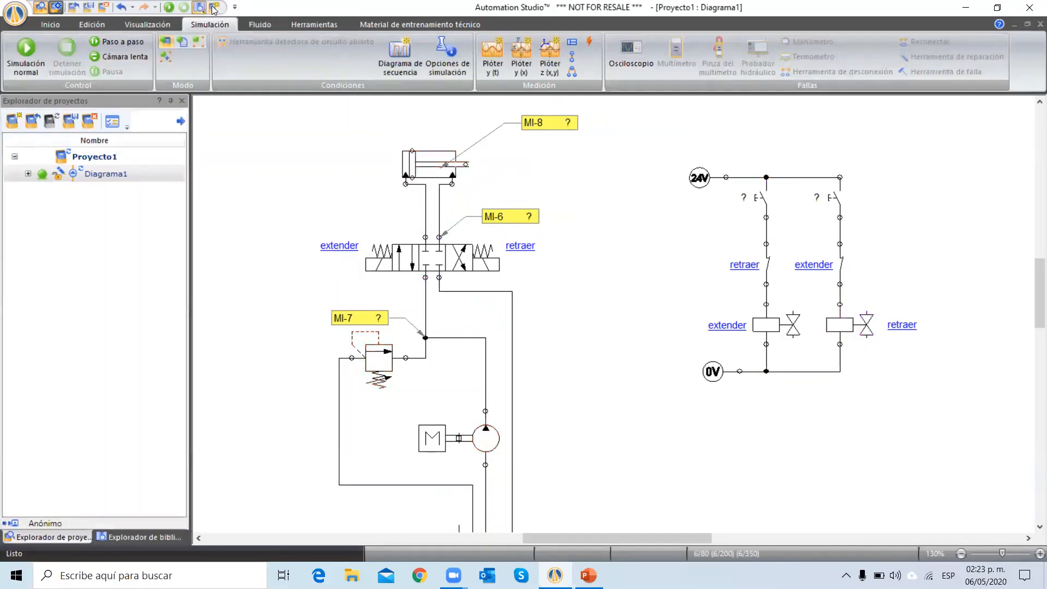
click(502, 215)
key(Delete)
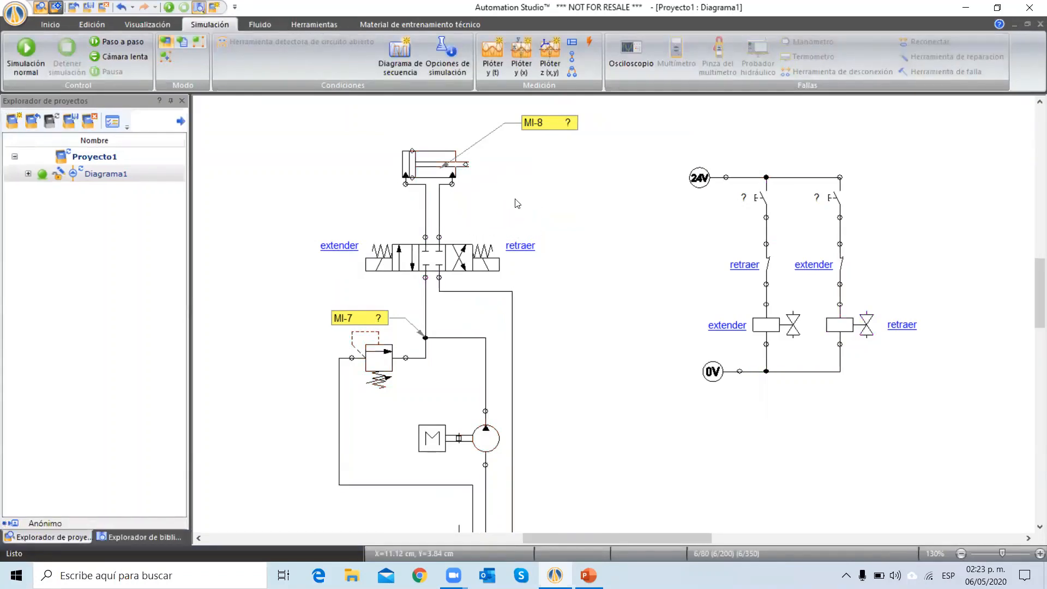
click(543, 124)
key(Delete)
click(352, 318)
key(Delete)
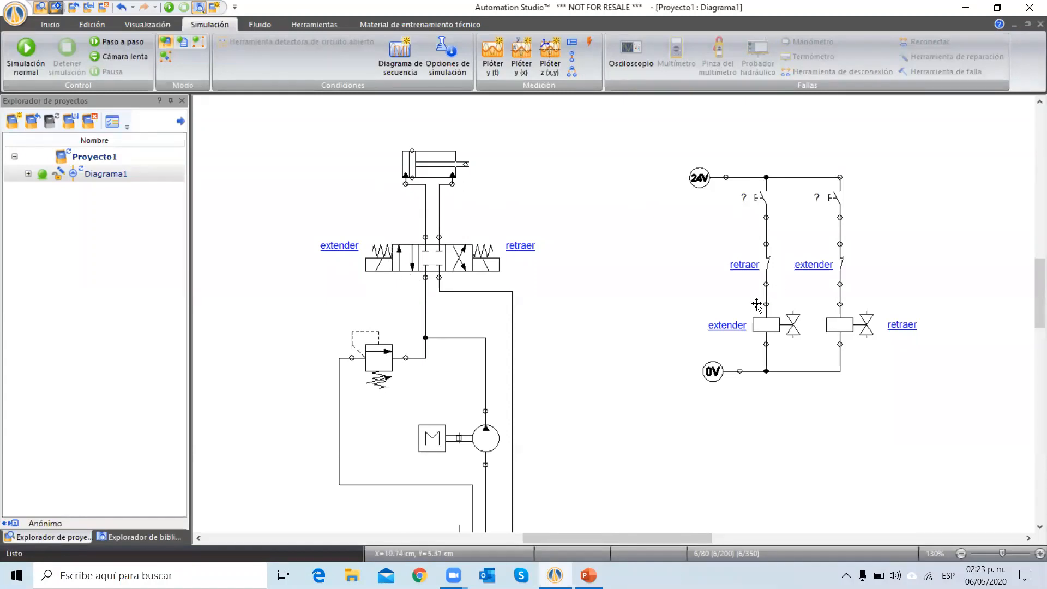
Step: Delete the hydraulic lines between the cylinder and valve, and those joining the valve to the pump, relief valve and tank
right_click(645, 410)
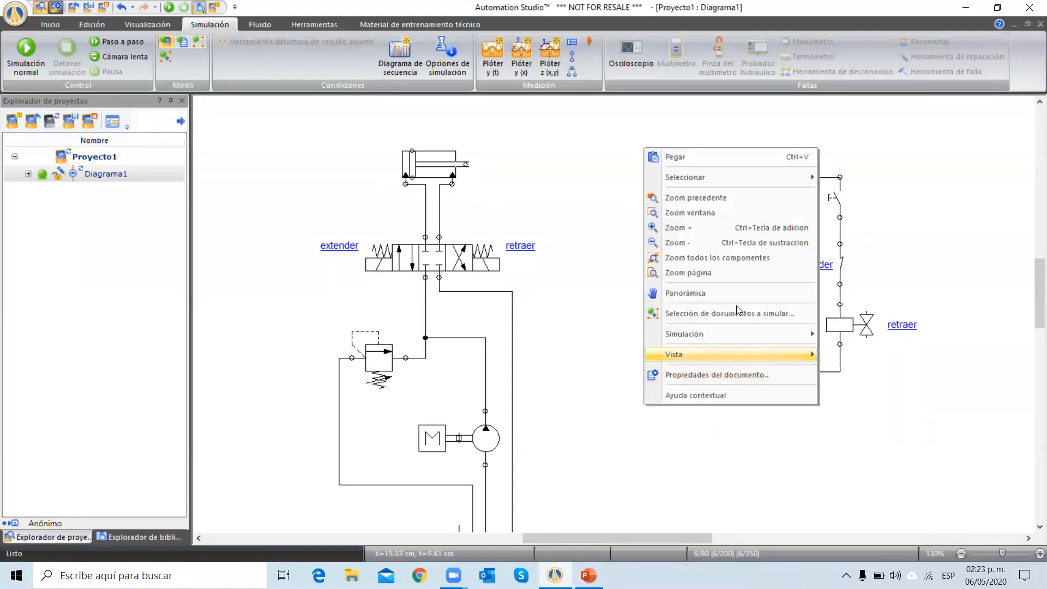
click(739, 291)
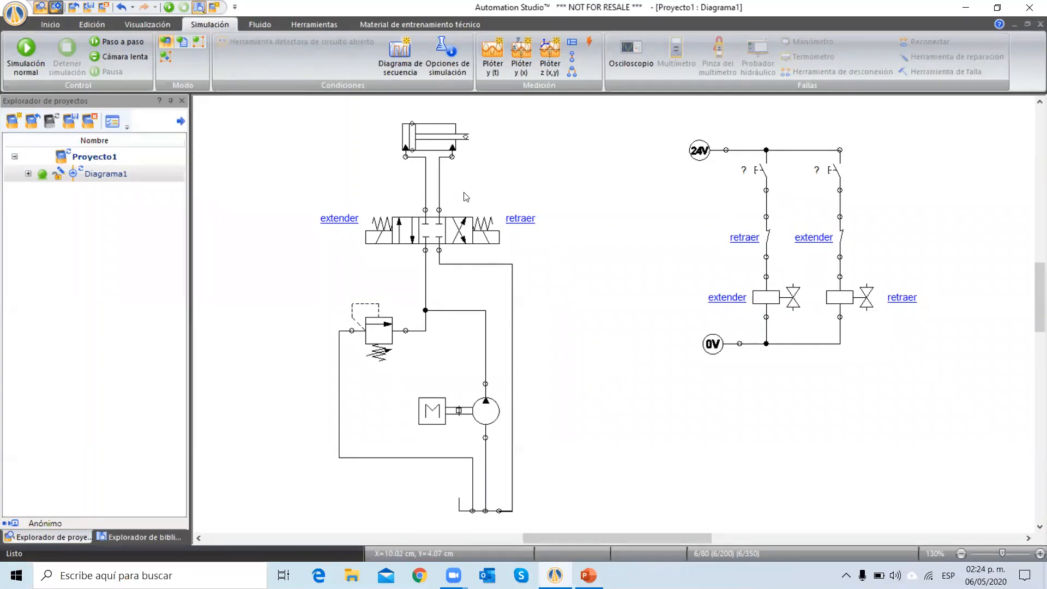
drag(466, 193, 404, 175)
key(Delete)
drag(574, 359, 415, 287)
key(Delete)
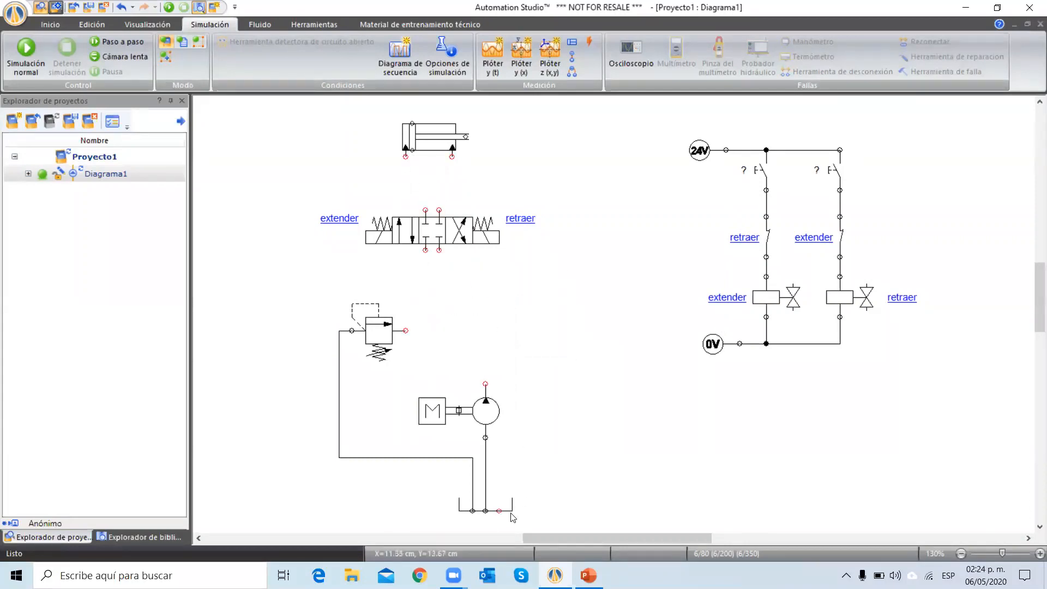
Step: Delete the remaining hydraulic lines joining the relief valve and the pump to the tank
drag(502, 485, 437, 457)
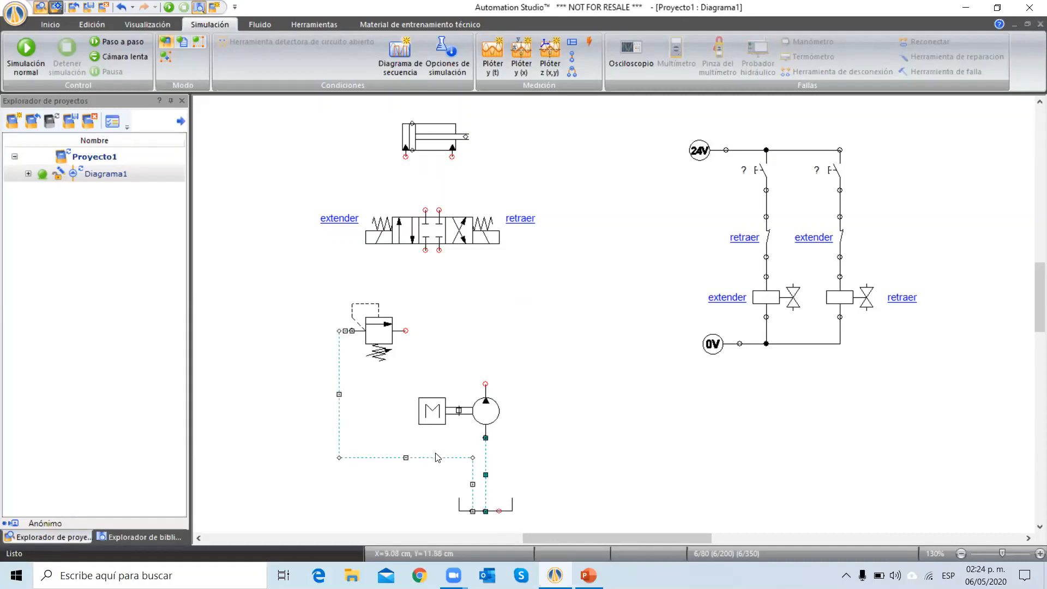
key(Delete)
scroll(529, 470, up, 3)
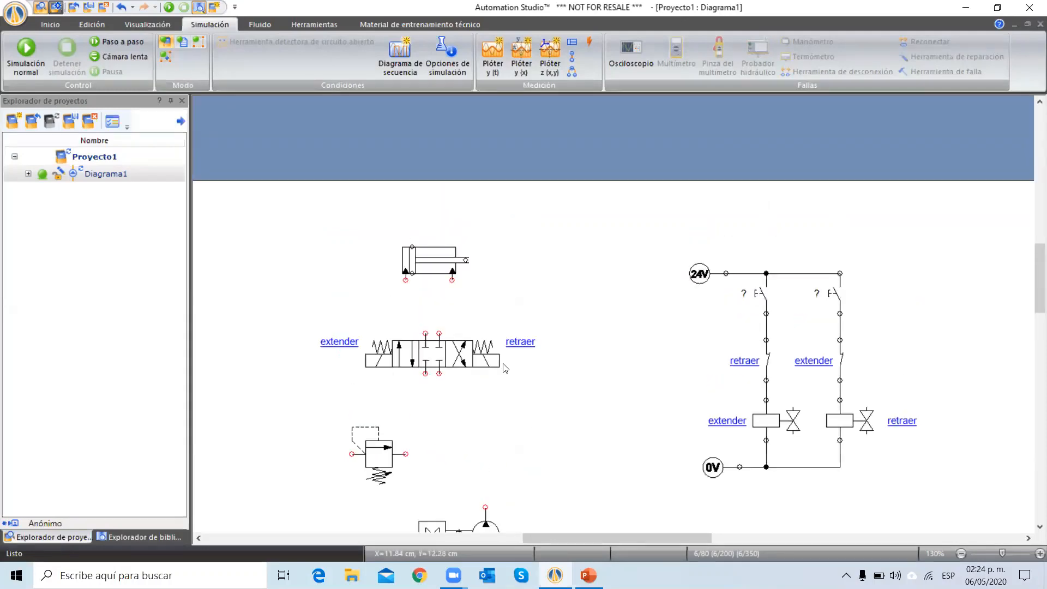
Step: Move the cylinder slightly upward and place the tank farther below the pump to spread out the hydraulic components
drag(441, 264, 442, 244)
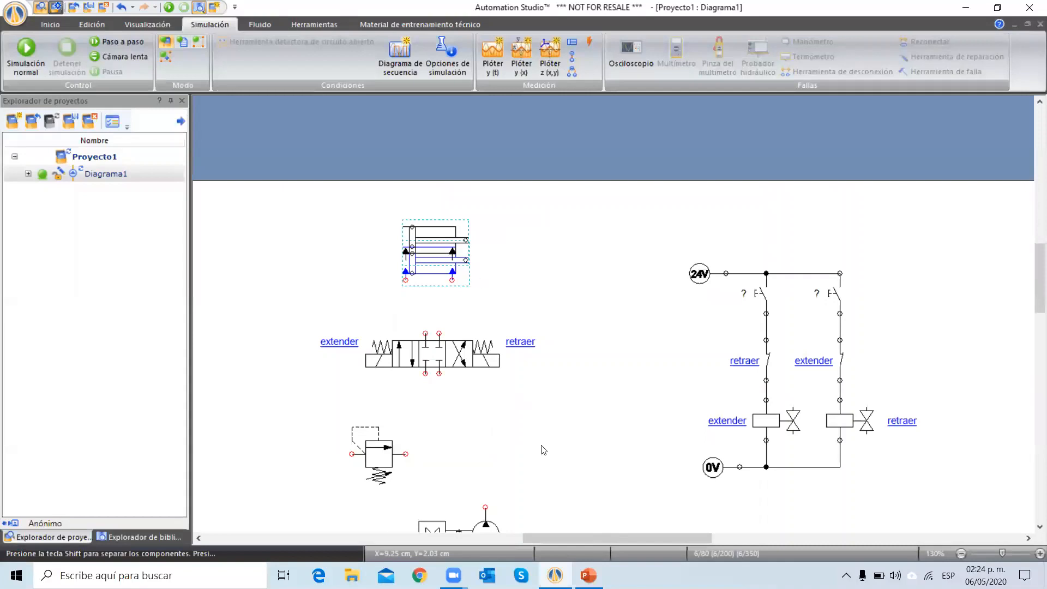
scroll(544, 433, down, 5)
drag(551, 451, 373, 341)
scroll(545, 449, down, 2)
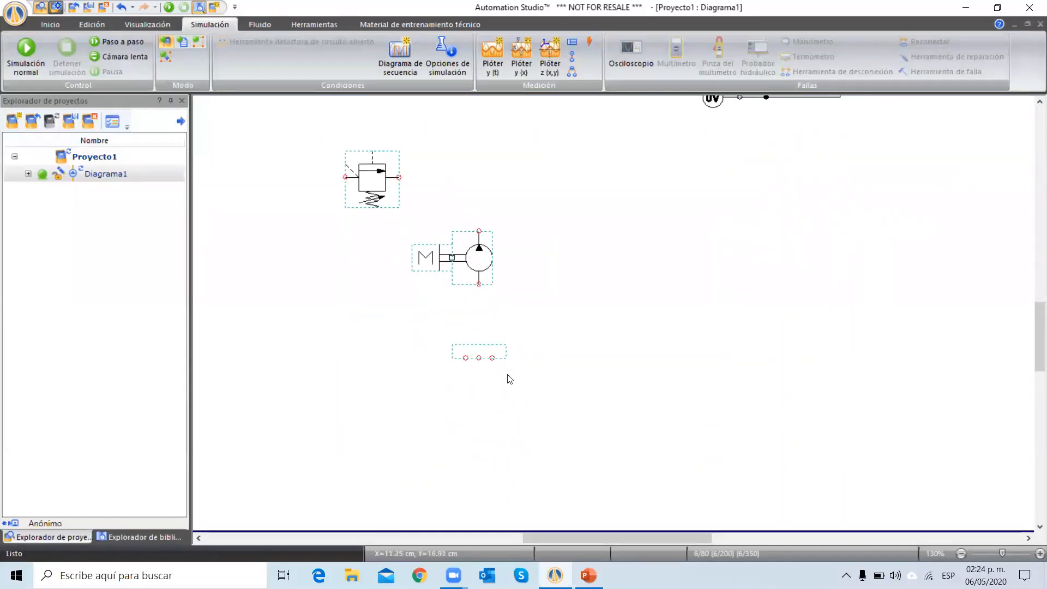
drag(499, 356, 512, 485)
Step: Delete the thermal motor and its pump, and move the relief valve farther left
drag(527, 381, 400, 318)
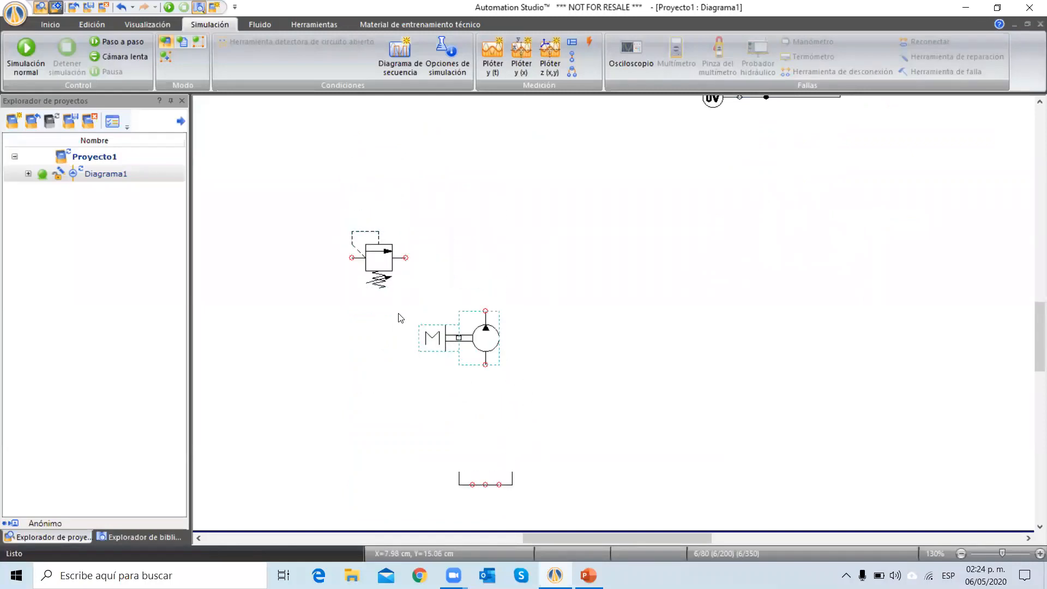
key(Delete)
drag(384, 267, 285, 271)
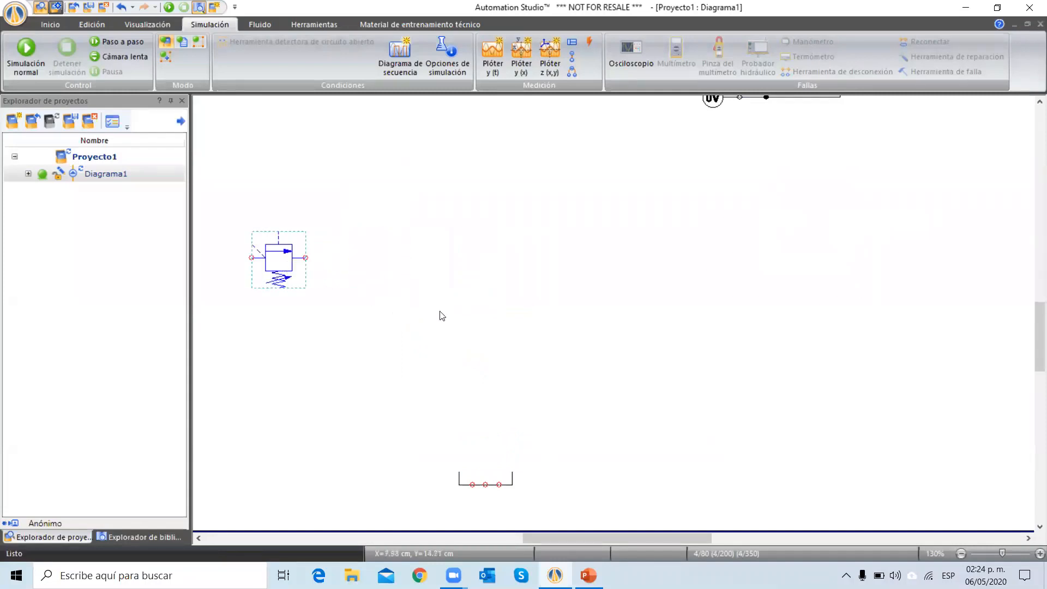
click(503, 403)
Step: Move the 4/3 directional valve down, farther away from the cylinder
scroll(505, 411, up, 6)
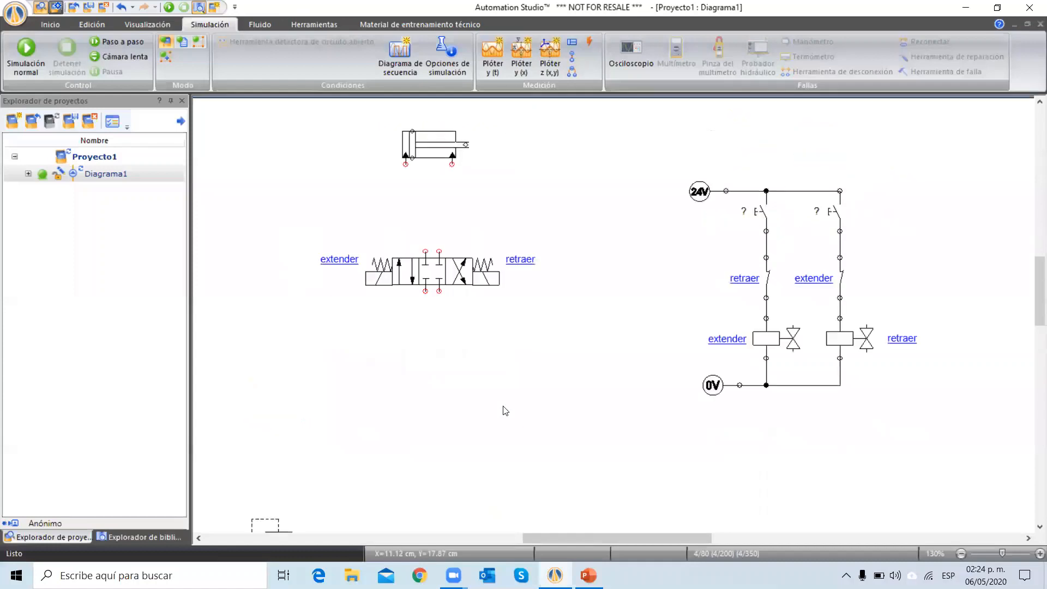
drag(465, 267, 470, 320)
click(523, 402)
scroll(522, 390, down, 3)
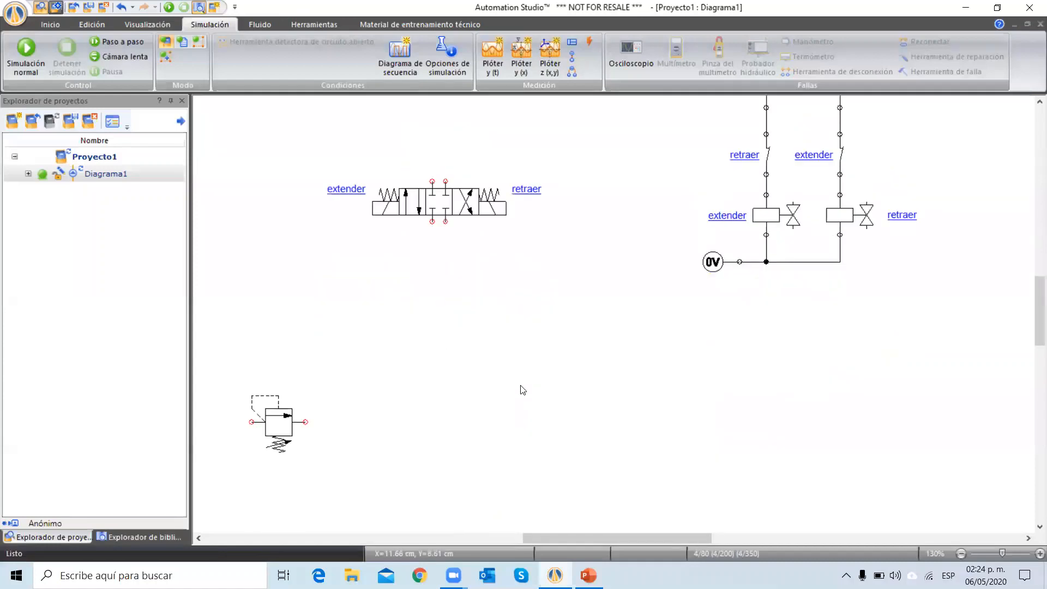
scroll(522, 390, down, 3)
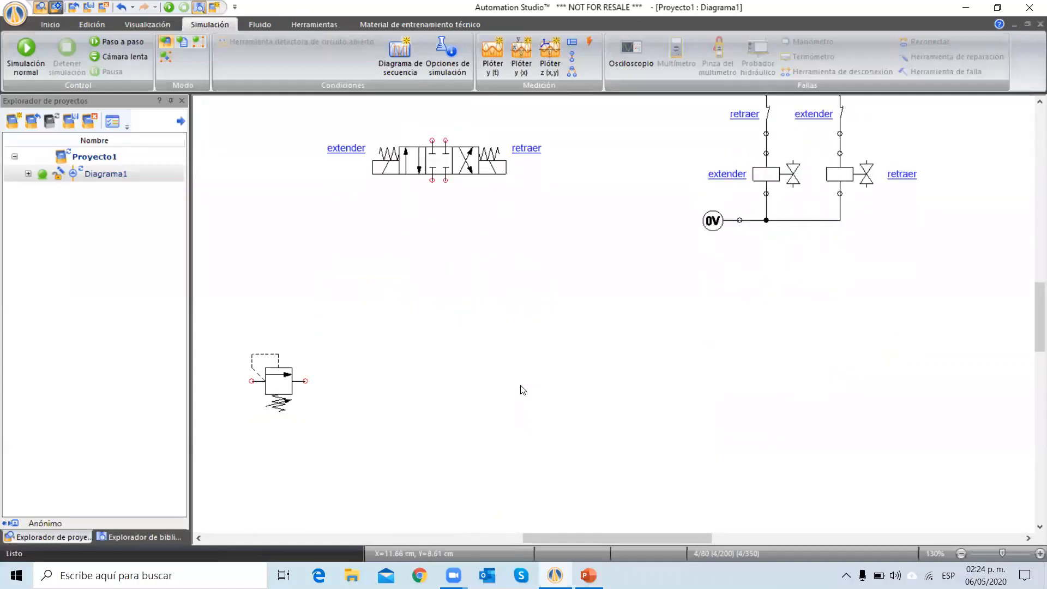
Step: Insert an electric motor from the Mecánica component library above and to the left of the tank
click(124, 538)
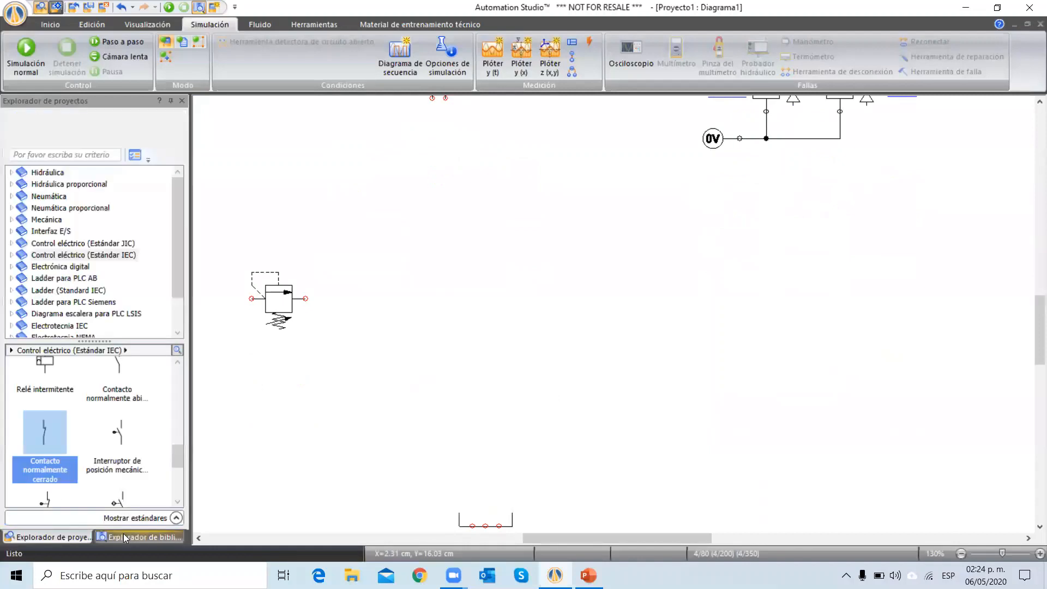
click(44, 220)
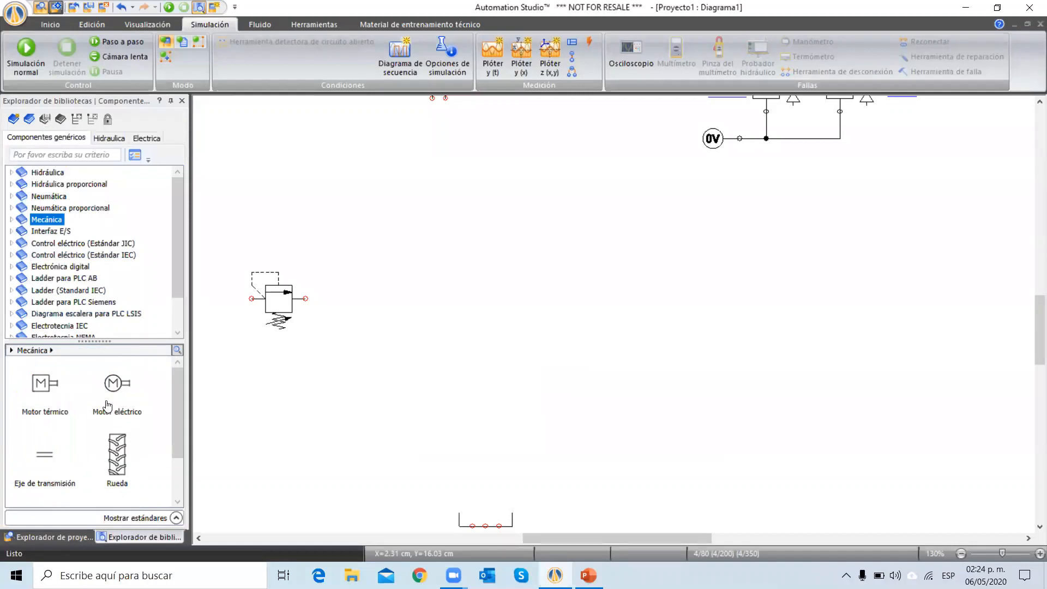
drag(112, 389, 402, 406)
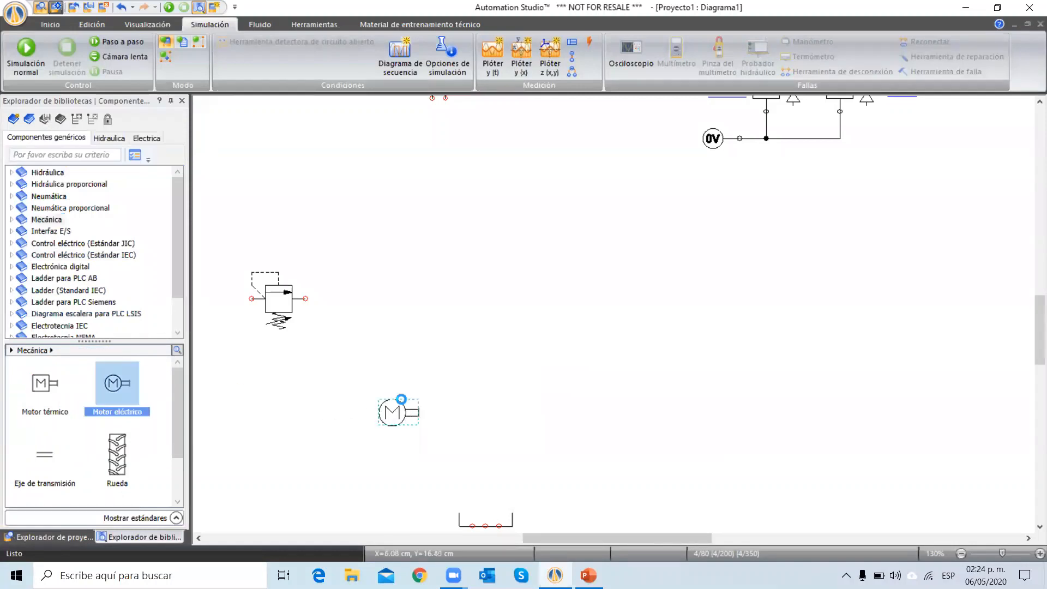
Step: Insert the load-sensing pump with shaft and drain from the Detección de carga category, aligned to the right of the electric motor
double_click(51, 181)
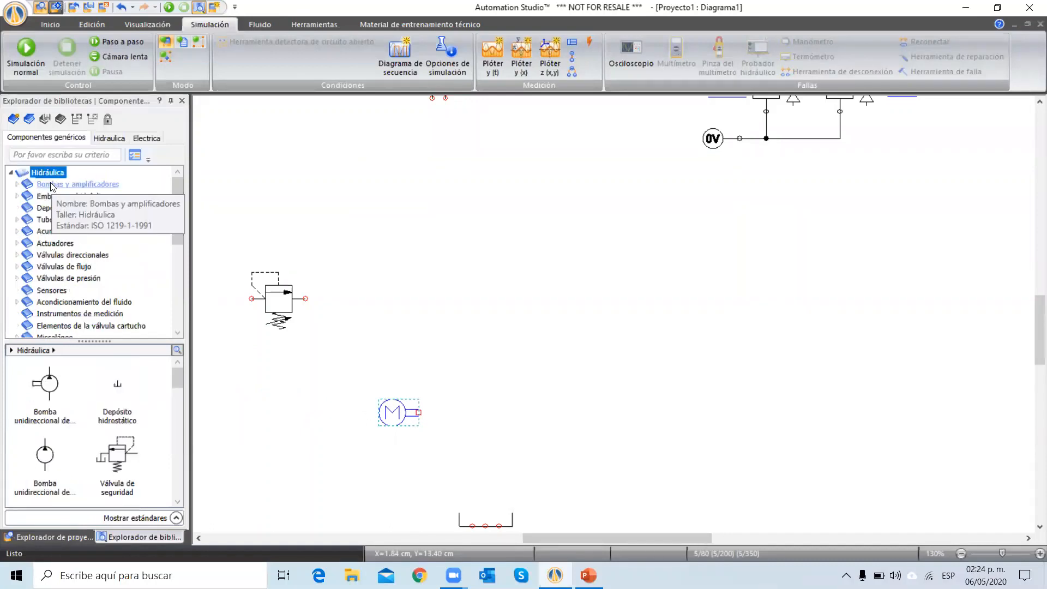
double_click(53, 184)
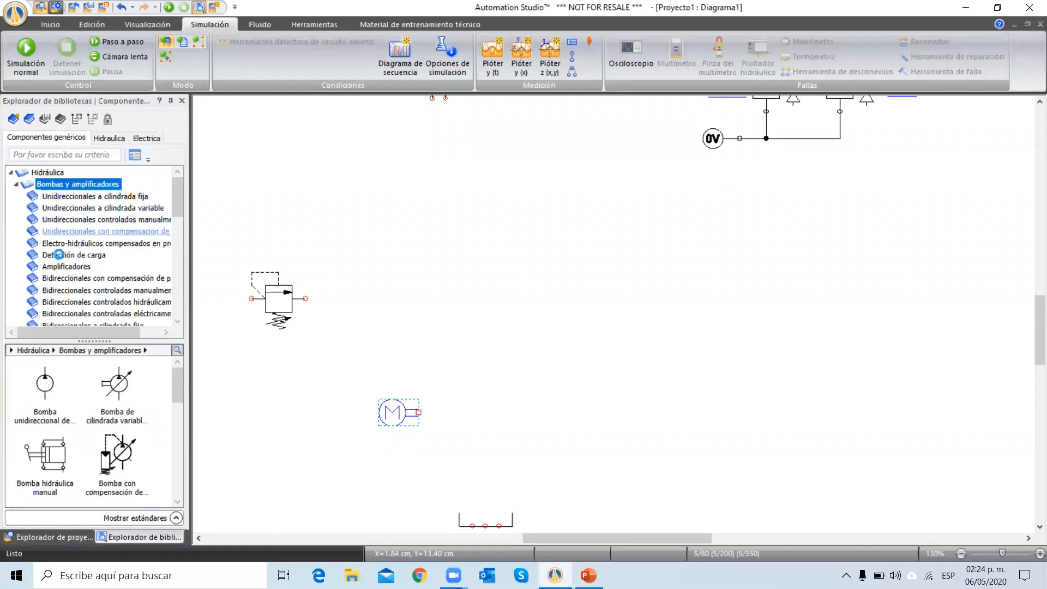
click(58, 255)
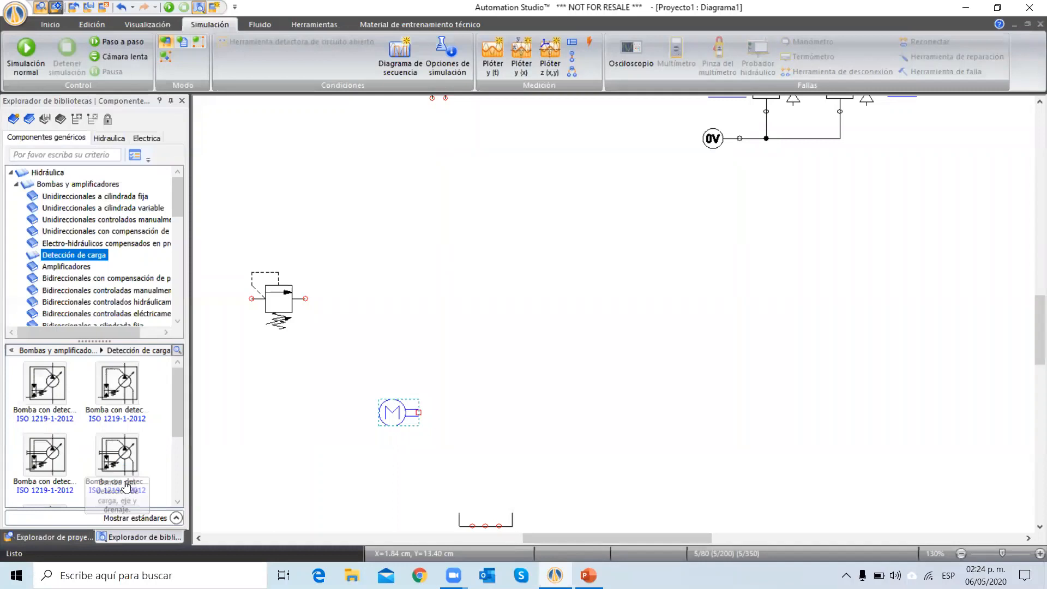
drag(125, 485, 507, 355)
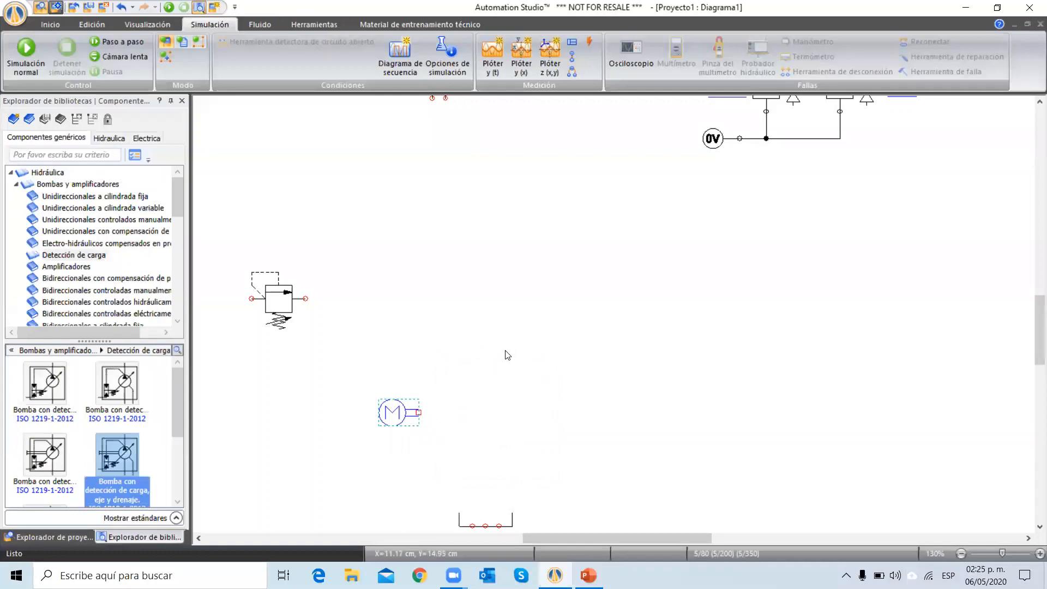
click(496, 304)
scroll(501, 382, down, 3)
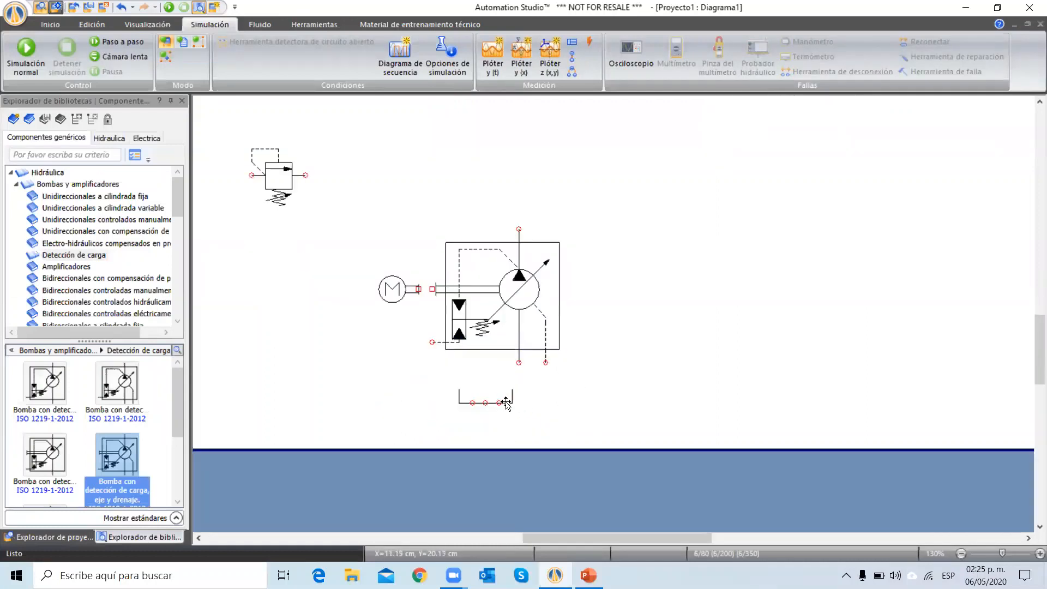
Step: Move the tank beneath the load-sensing pump and set its number of ports to 4
drag(506, 402, 553, 434)
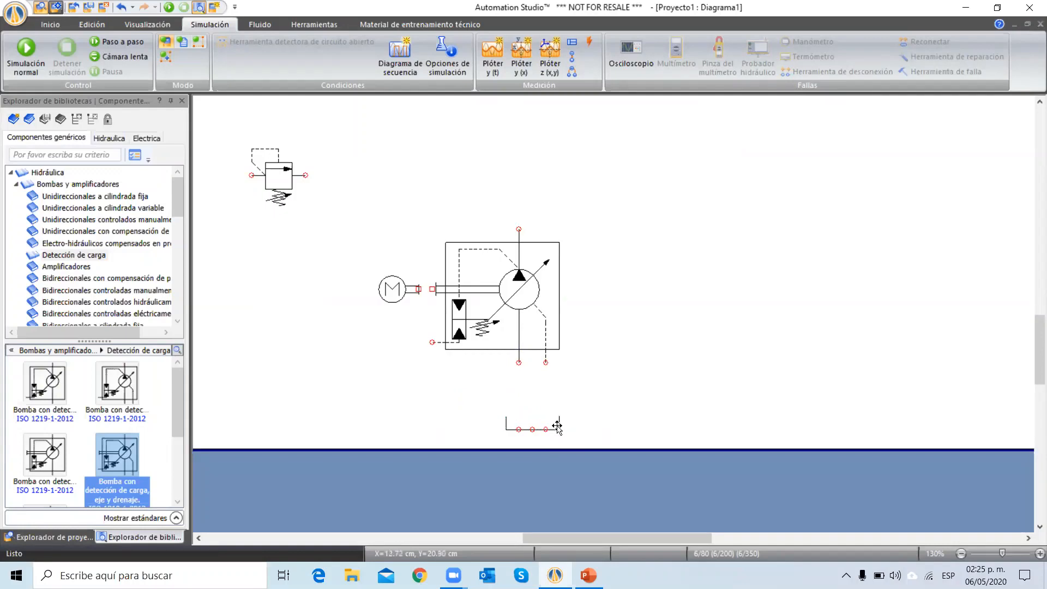
double_click(557, 427)
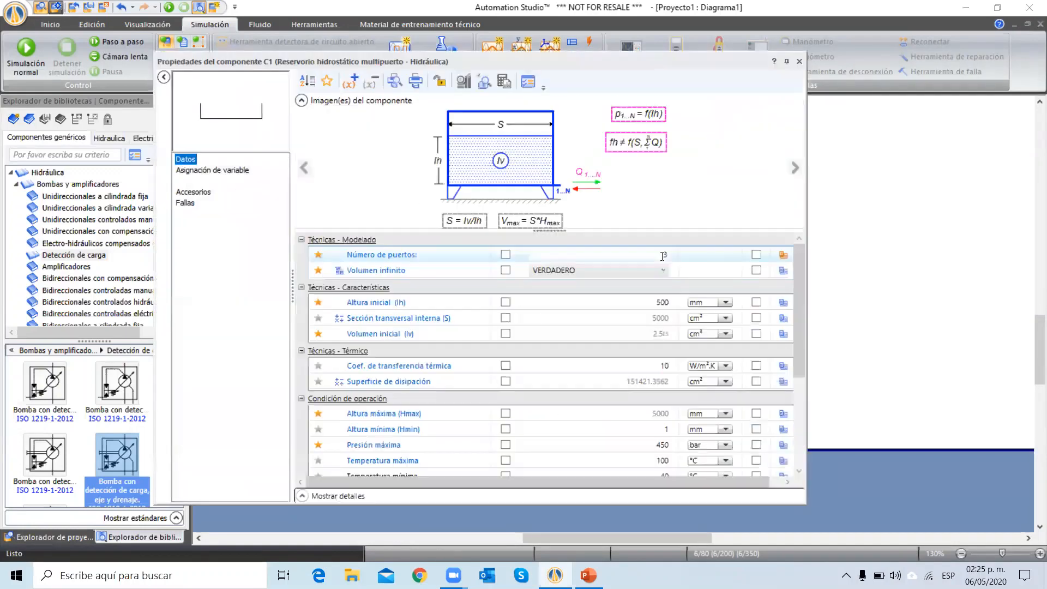
click(672, 255)
text(4)
click(803, 61)
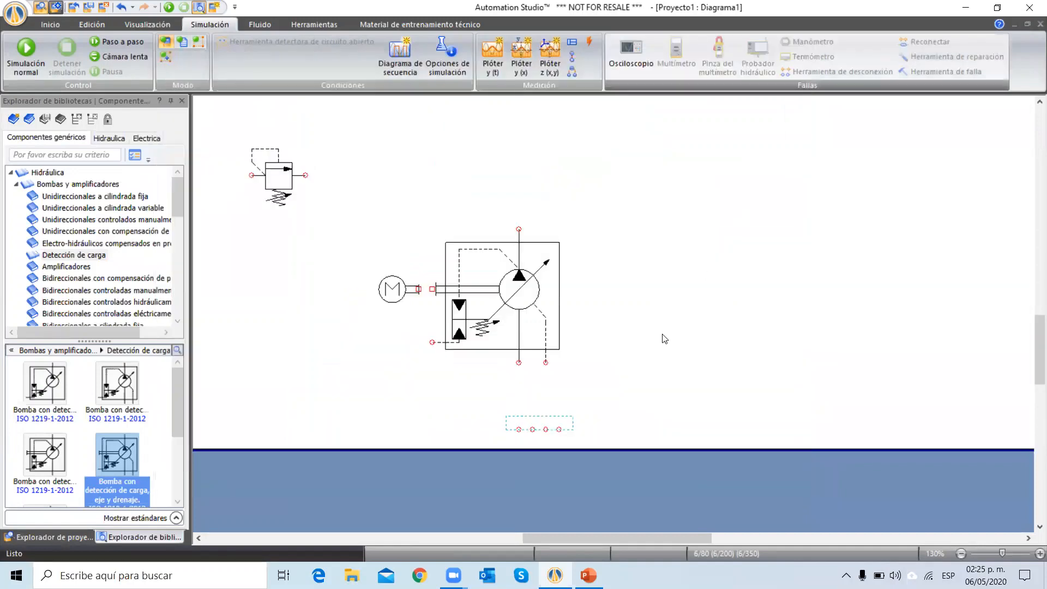
Step: Move the 4/3 directional valve farther down to make room beneath the cylinder
scroll(640, 368, up, 1)
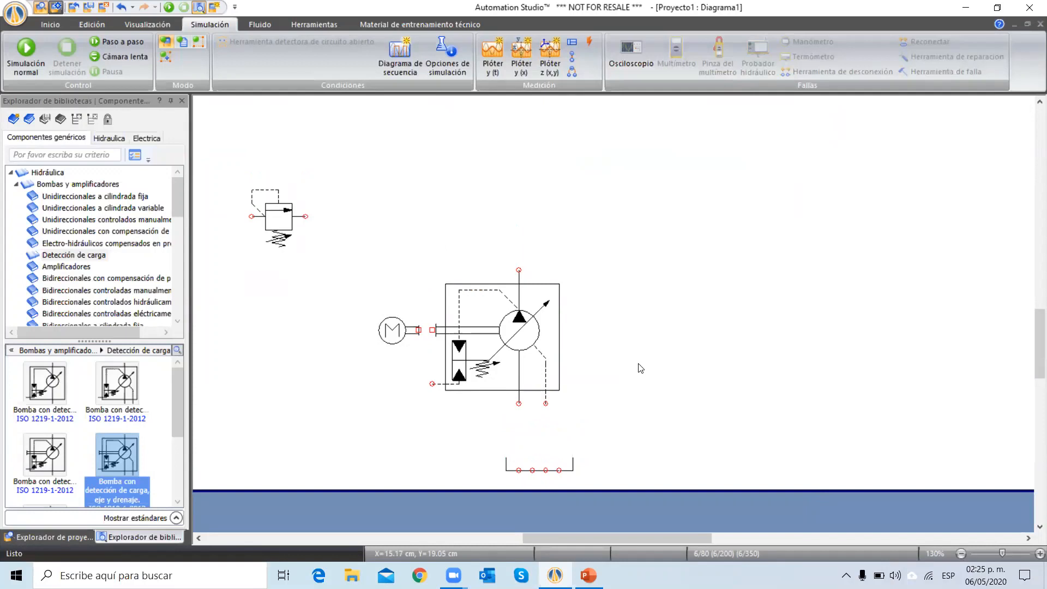
scroll(495, 265, up, 6)
drag(466, 252, 470, 332)
key(Escape)
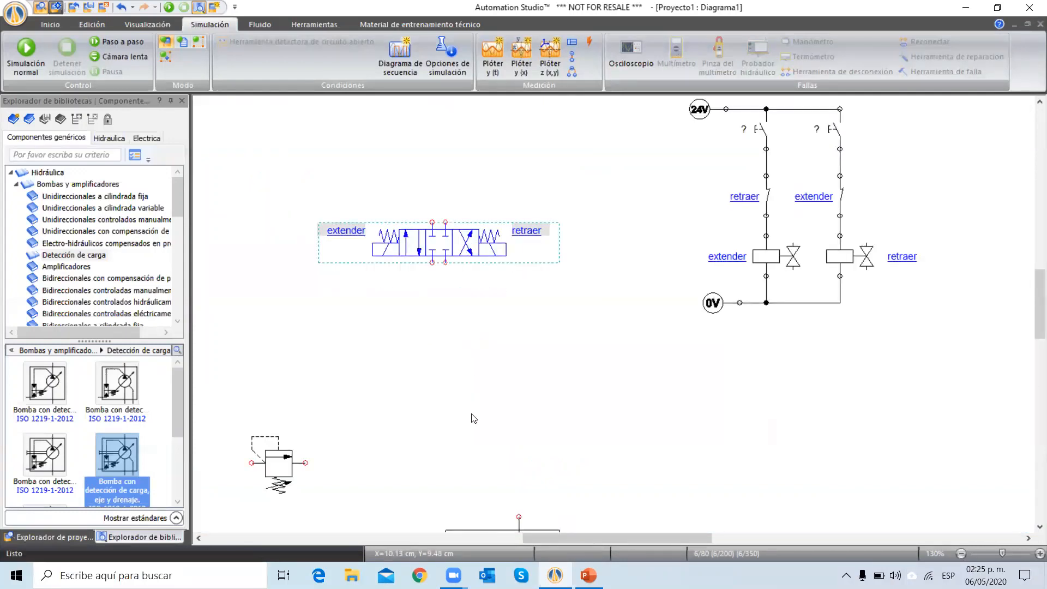
Step: Insert a throttle valve with check (Válvula de estrangulación de diafragma con retención) from the custom Hidraulica library between cylinder and directional valve
click(15, 184)
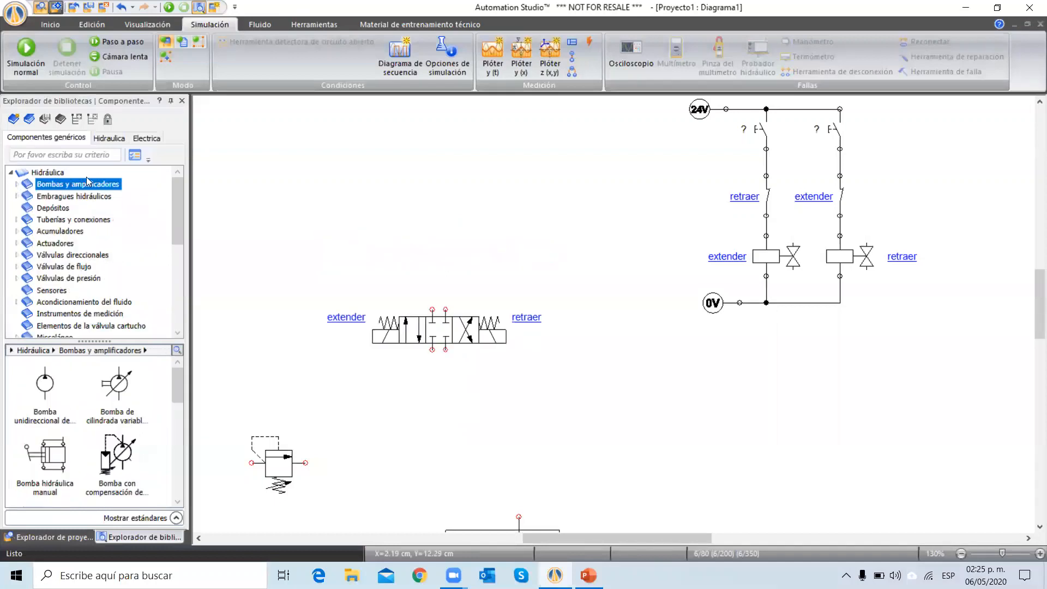
click(109, 139)
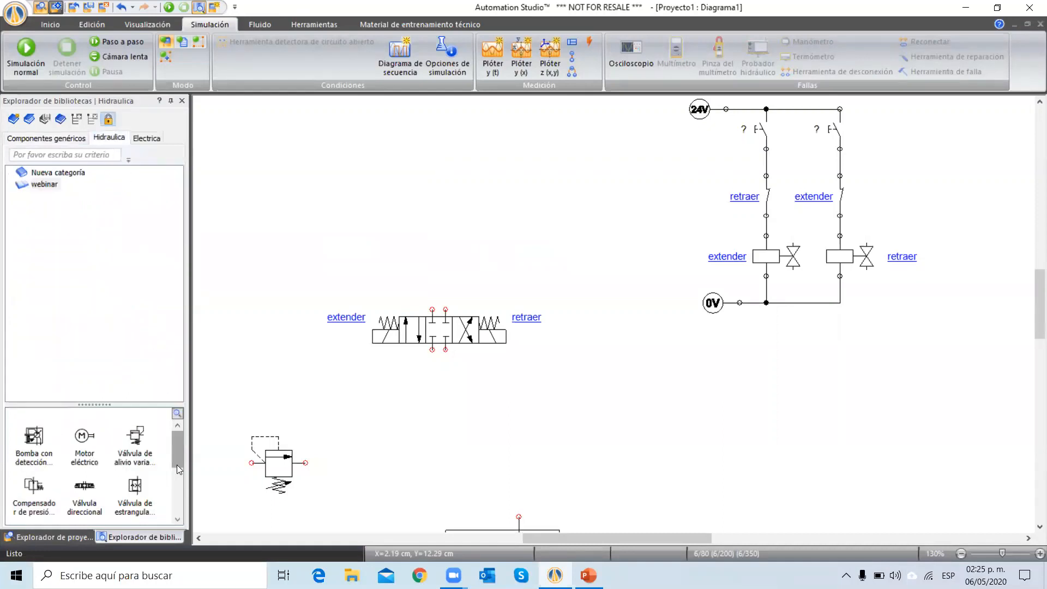
drag(134, 485, 399, 151)
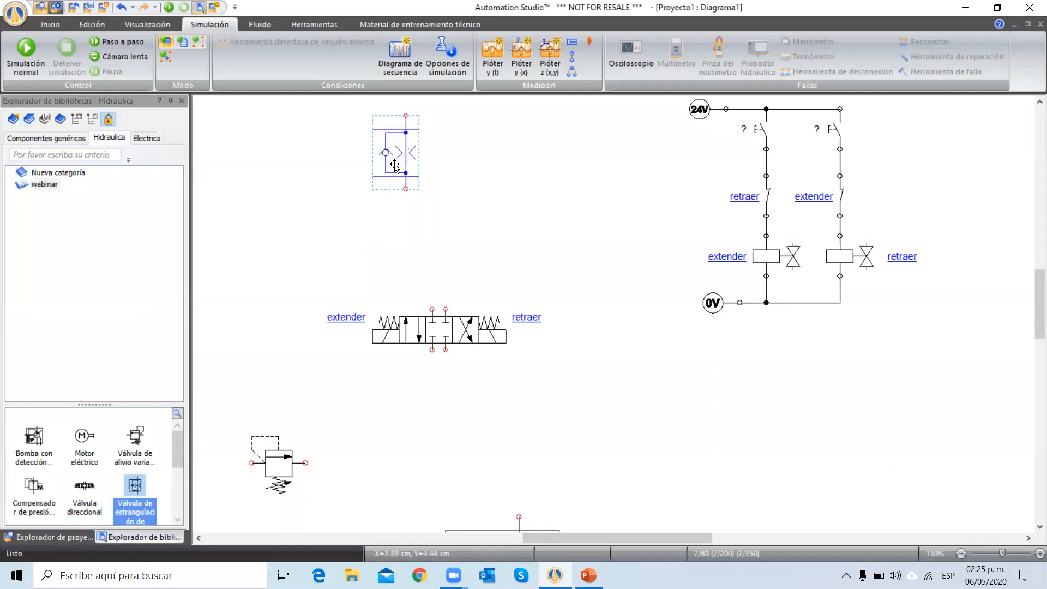
scroll(115, 489, down, 2)
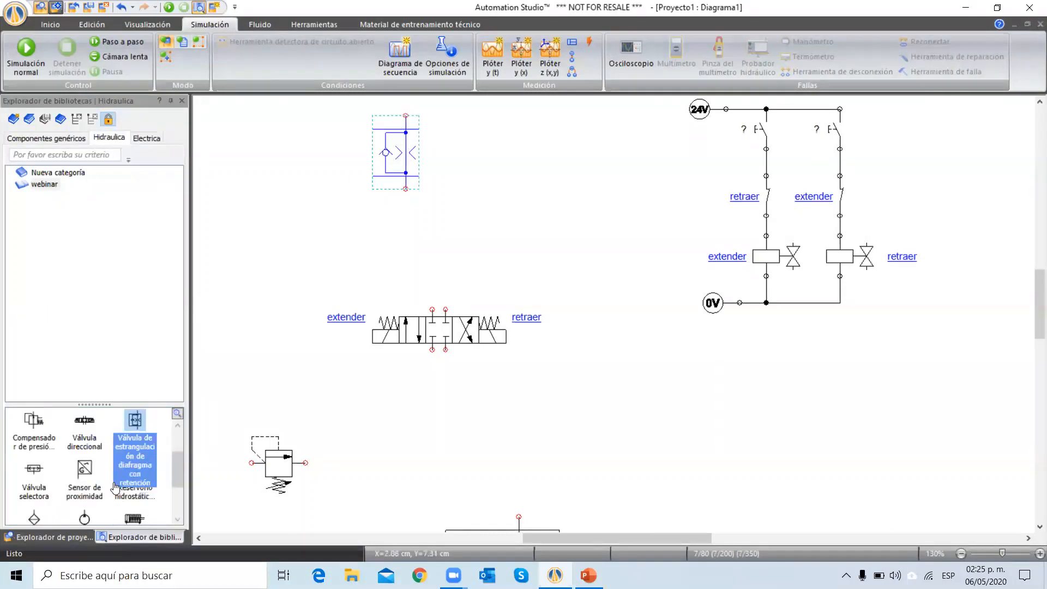
Step: Insert a shuttle valve (Válvula selectora) beneath the cylinder and move the throttle check valve down, just above the directional valve's left side
drag(33, 443, 442, 228)
drag(393, 272, 378, 356)
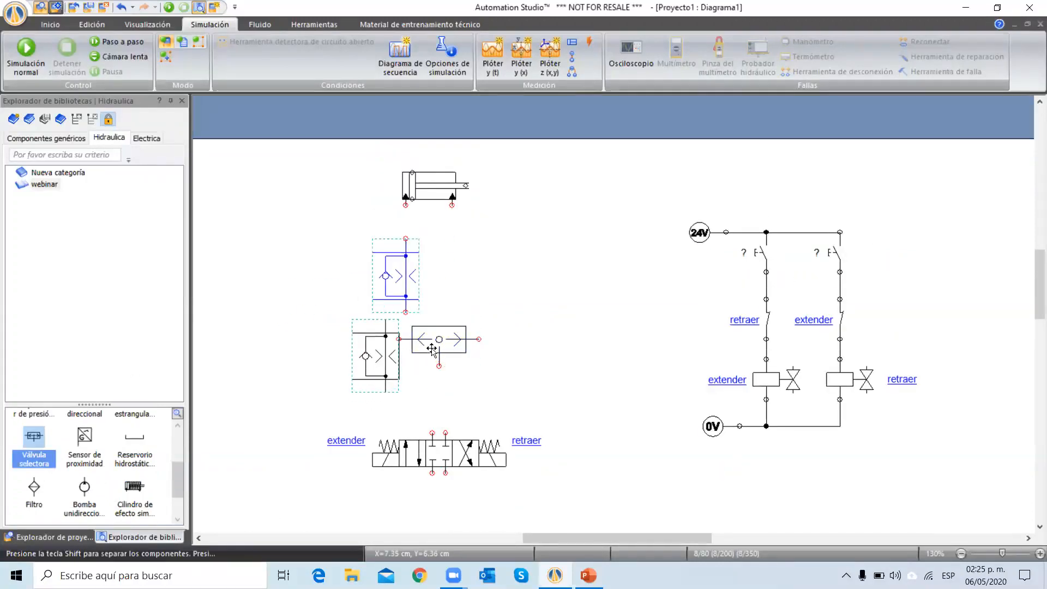
drag(438, 341, 435, 268)
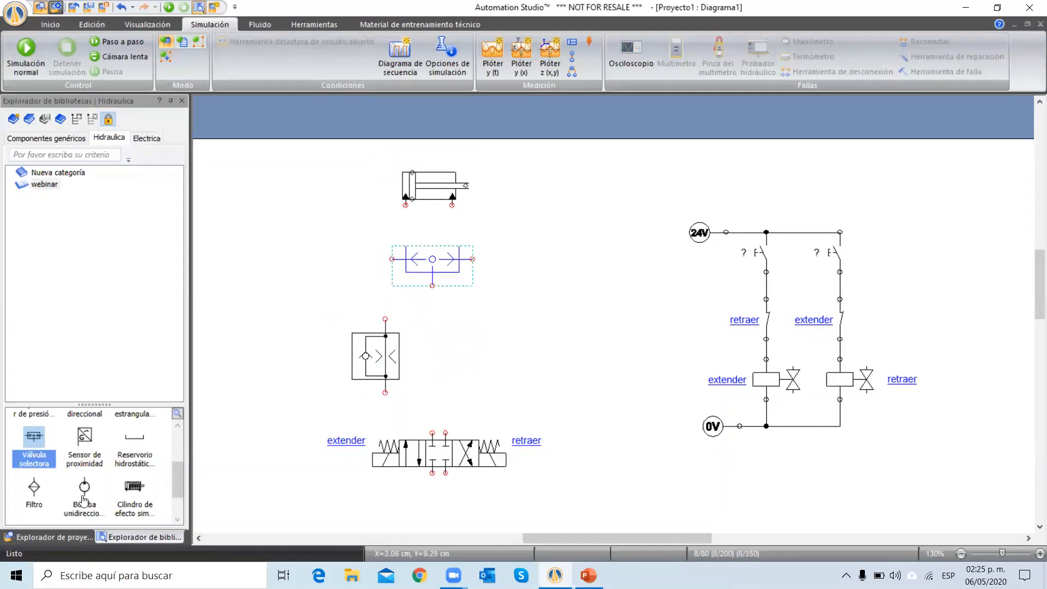
Step: Insert a second throttle check valve level with the first one and shift it right to widen the gap between them
scroll(82, 502, up, 1)
drag(137, 466, 472, 361)
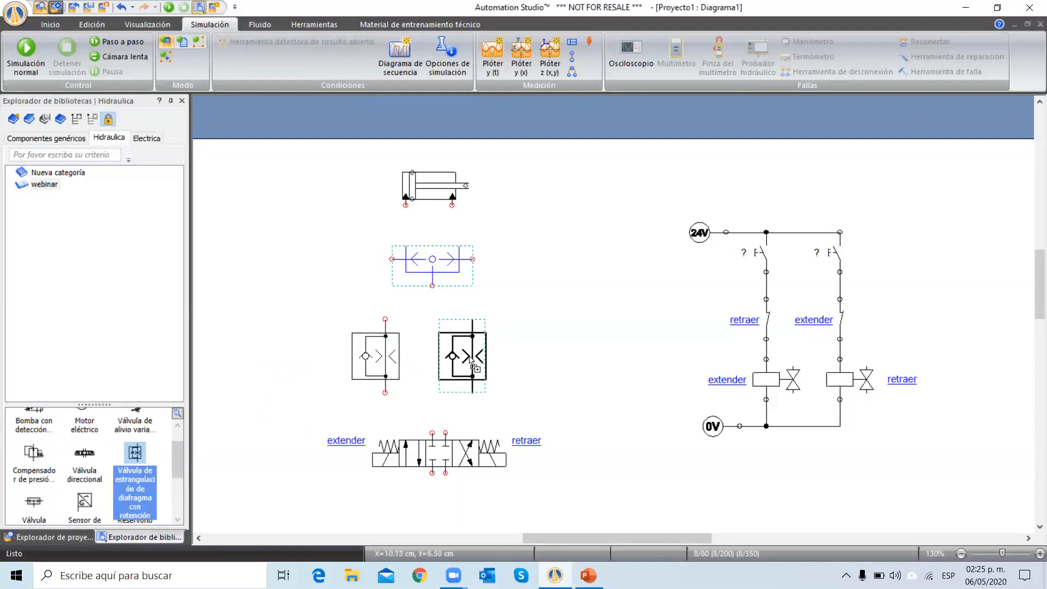
click(541, 347)
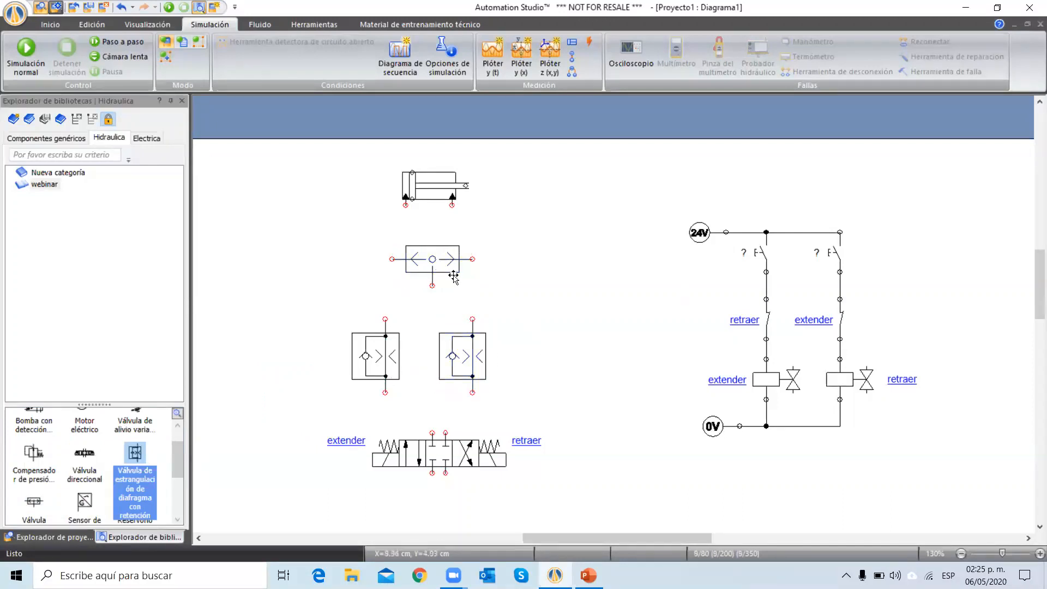
click(466, 357)
drag(492, 354, 493, 354)
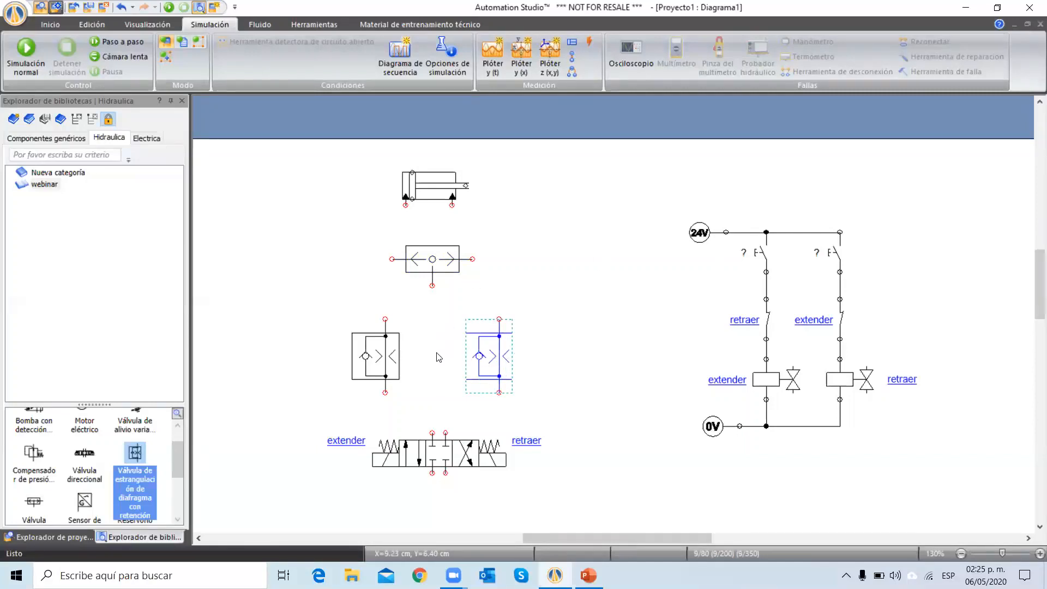
right_click(477, 354)
mouse_move(595, 156)
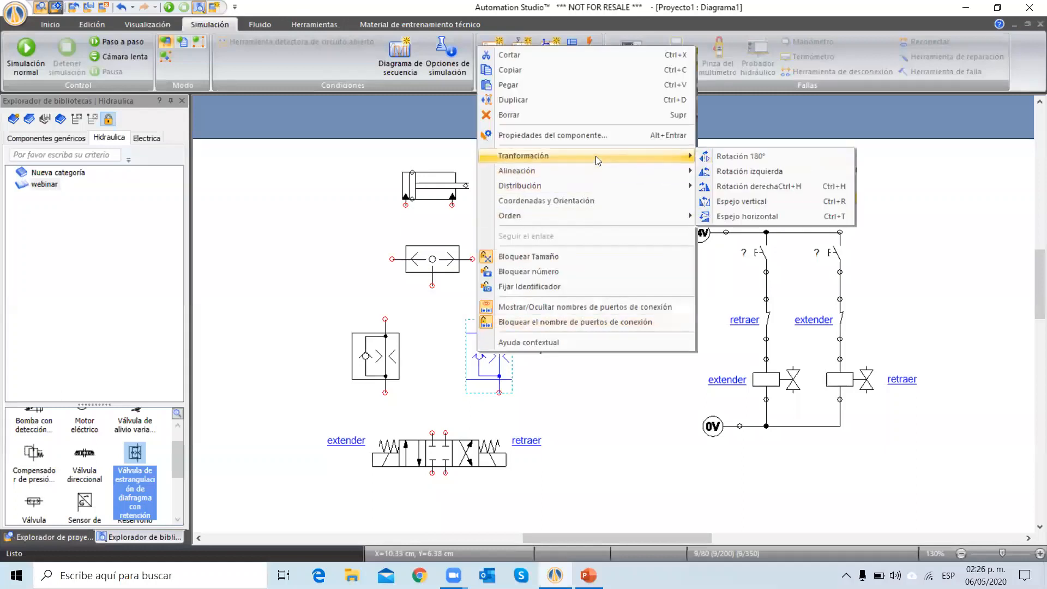
click(260, 187)
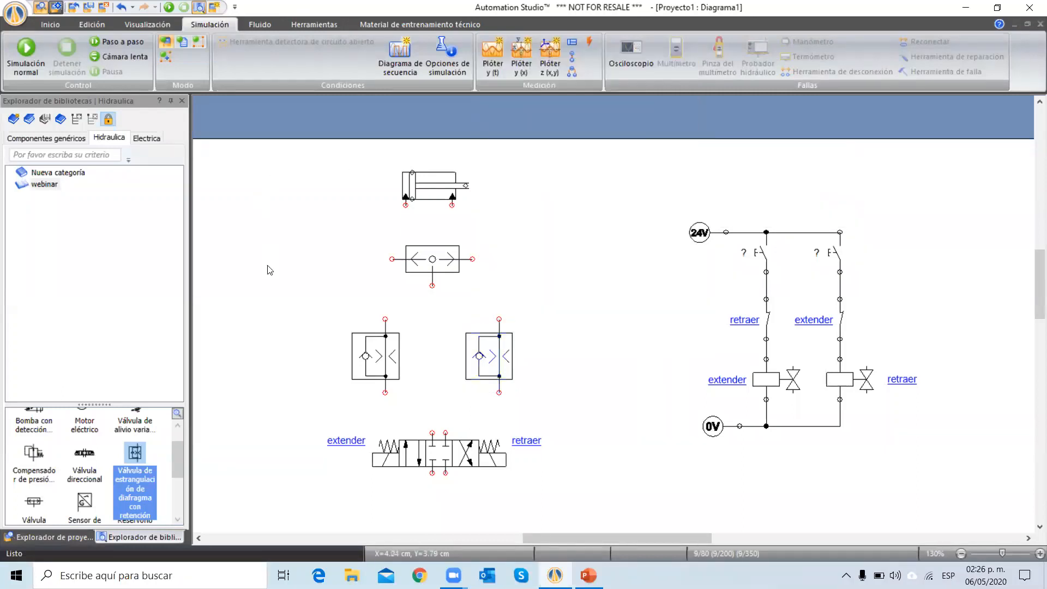
click(51, 24)
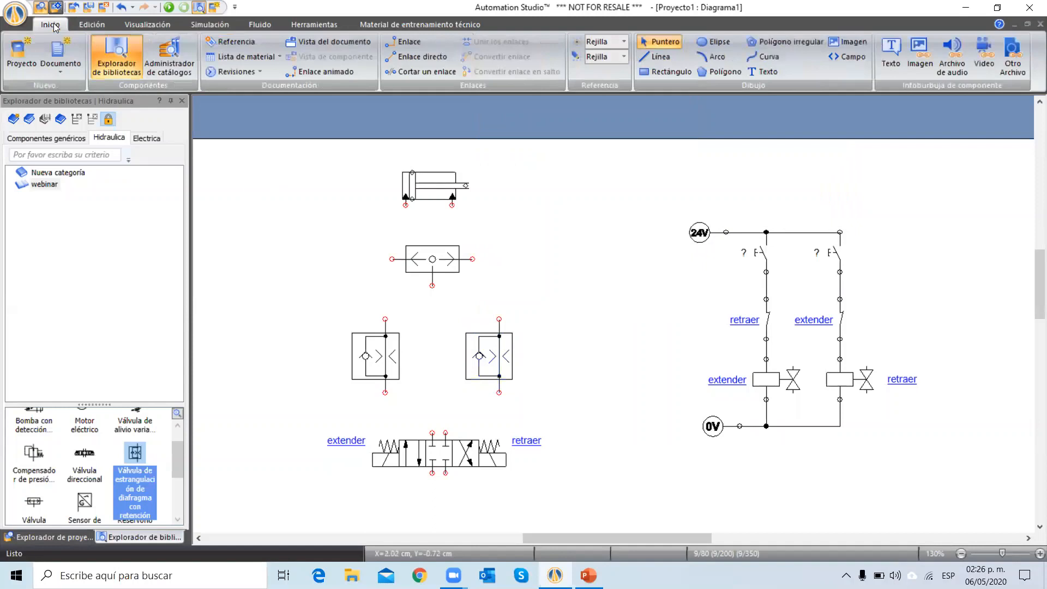
click(90, 25)
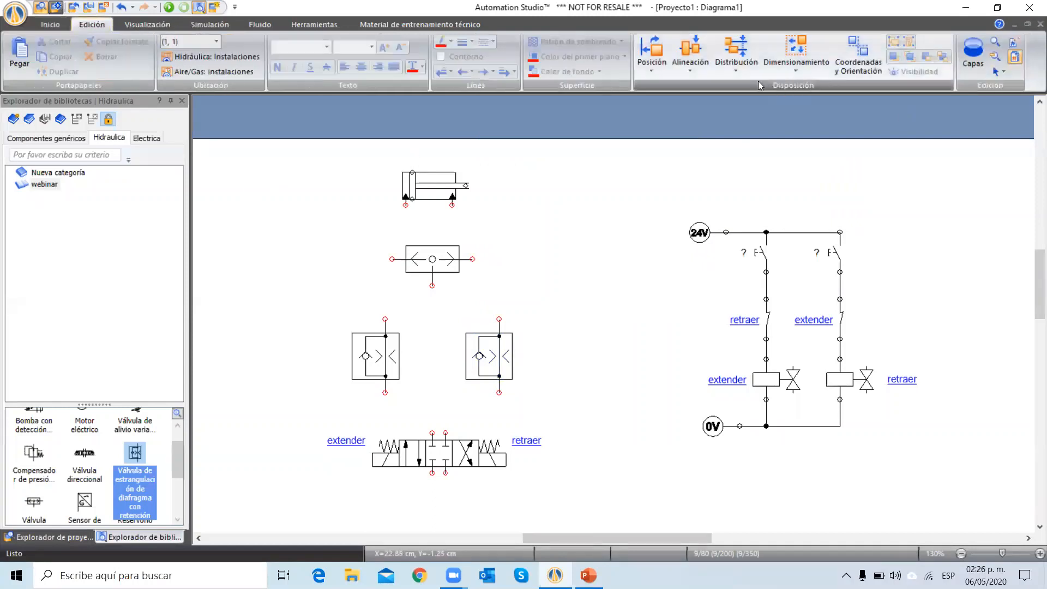
click(654, 68)
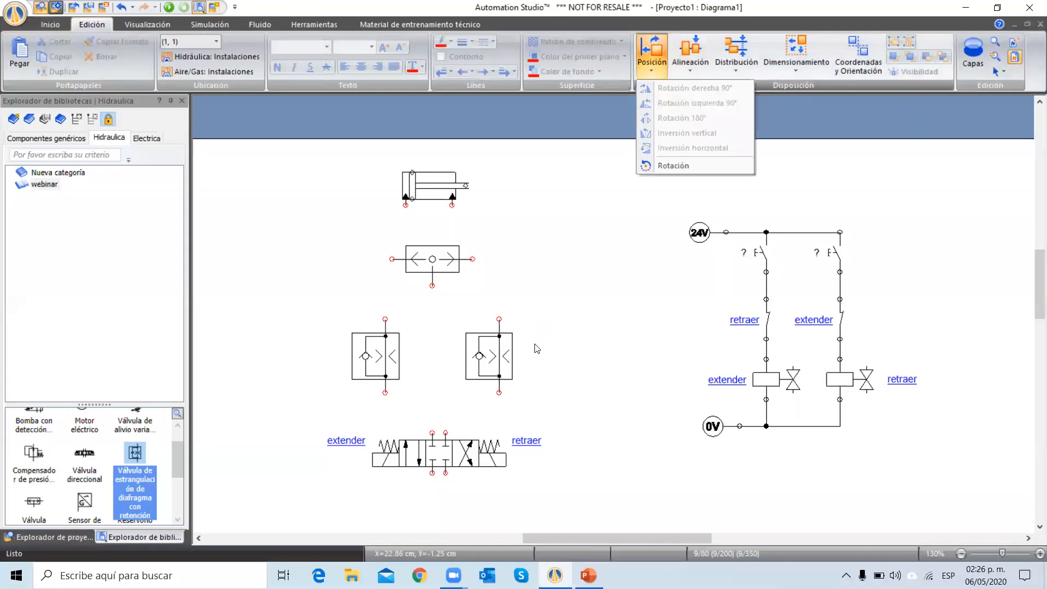
Step: Rotate the right throttle check valve 180° so its check element faces away from the left valve
click(488, 364)
click(485, 363)
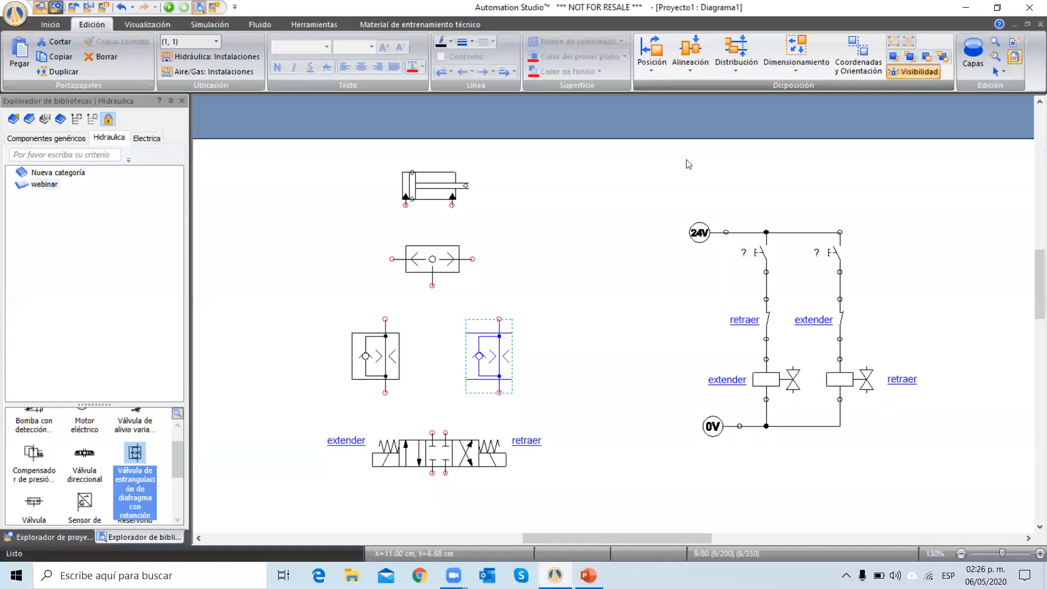
right_click(499, 362)
mouse_move(688, 165)
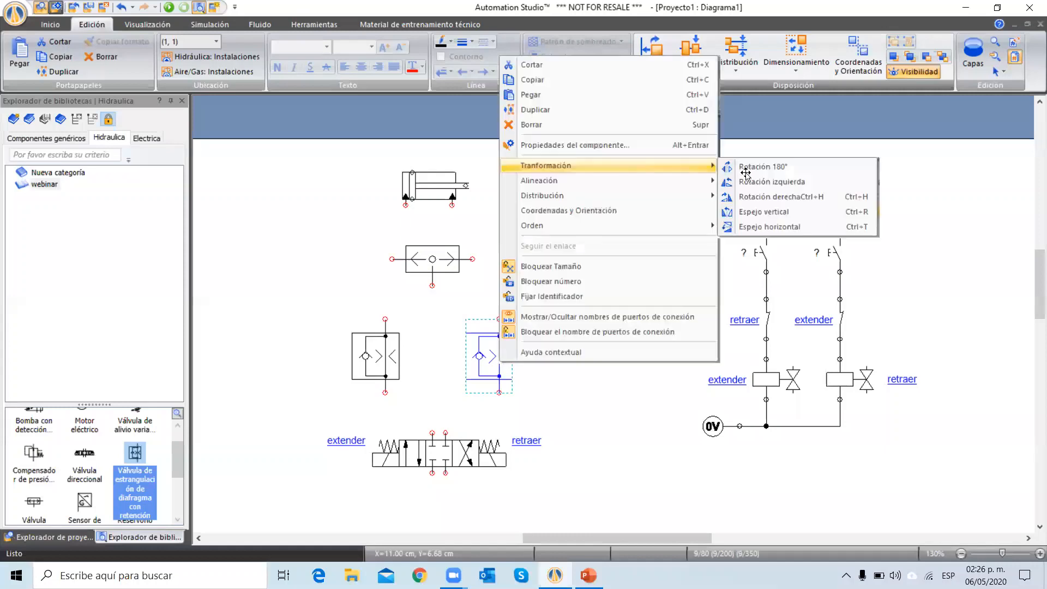
click(745, 170)
drag(506, 351, 507, 356)
click(575, 349)
Step: Nudge the load-sensing pump left until its shaft couples with the electric motor
scroll(576, 348, down, 3)
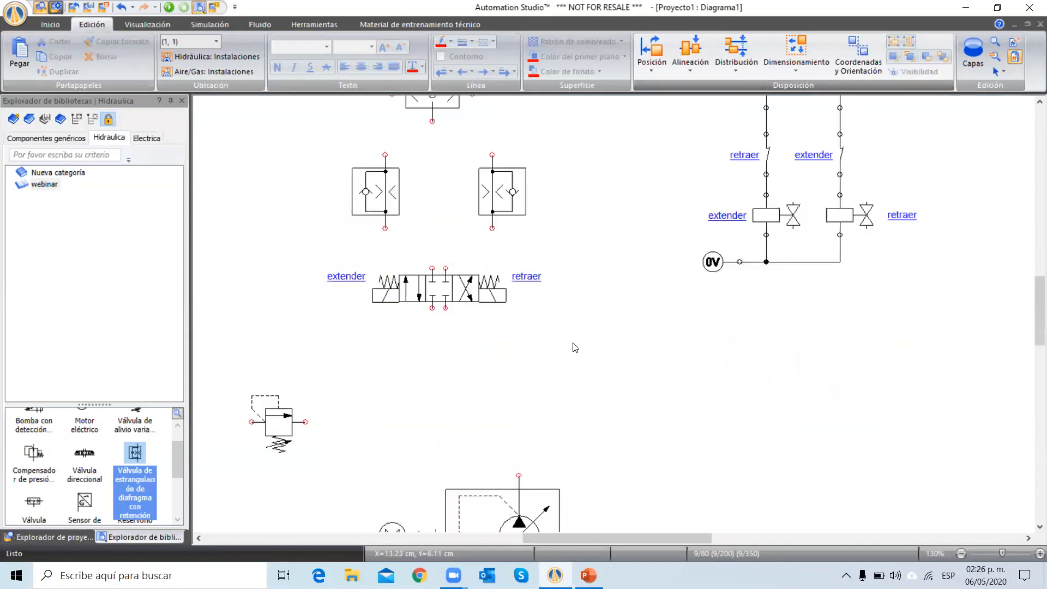
scroll(575, 347, down, 1)
scroll(560, 246, down, 5)
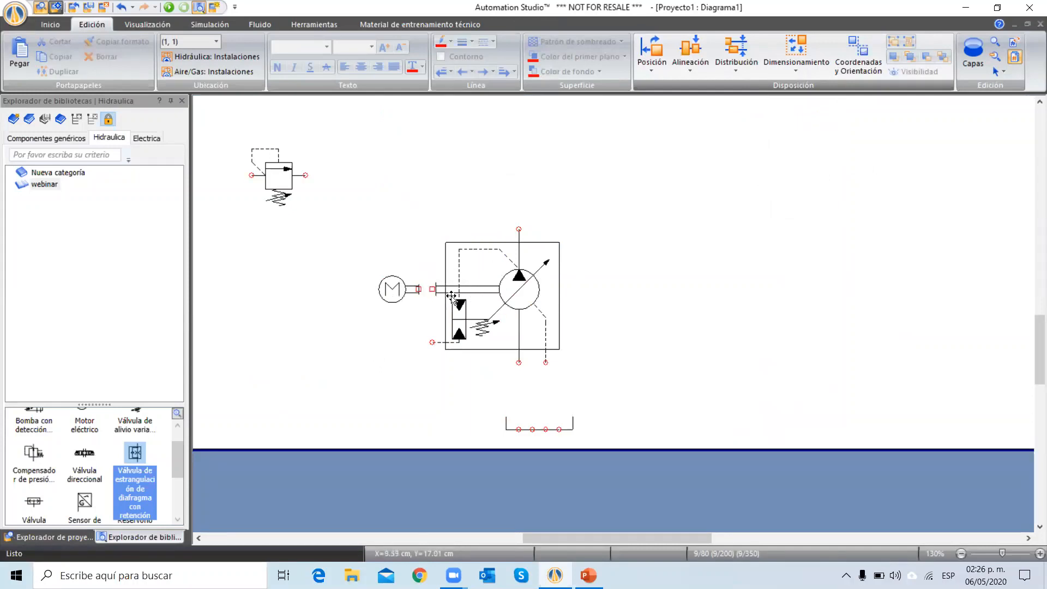
click(462, 291)
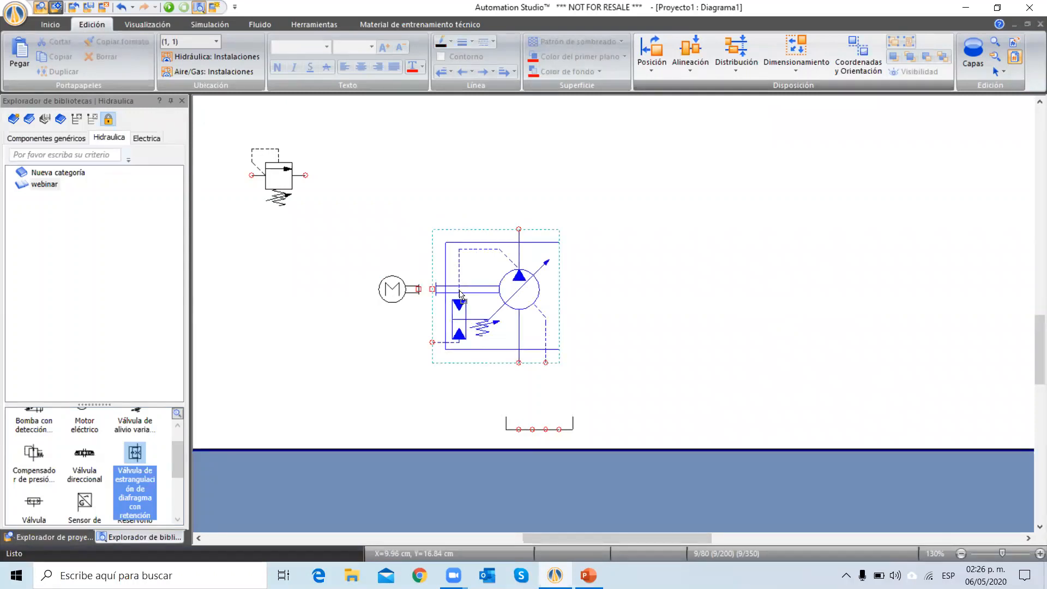
key(Left)
click(586, 321)
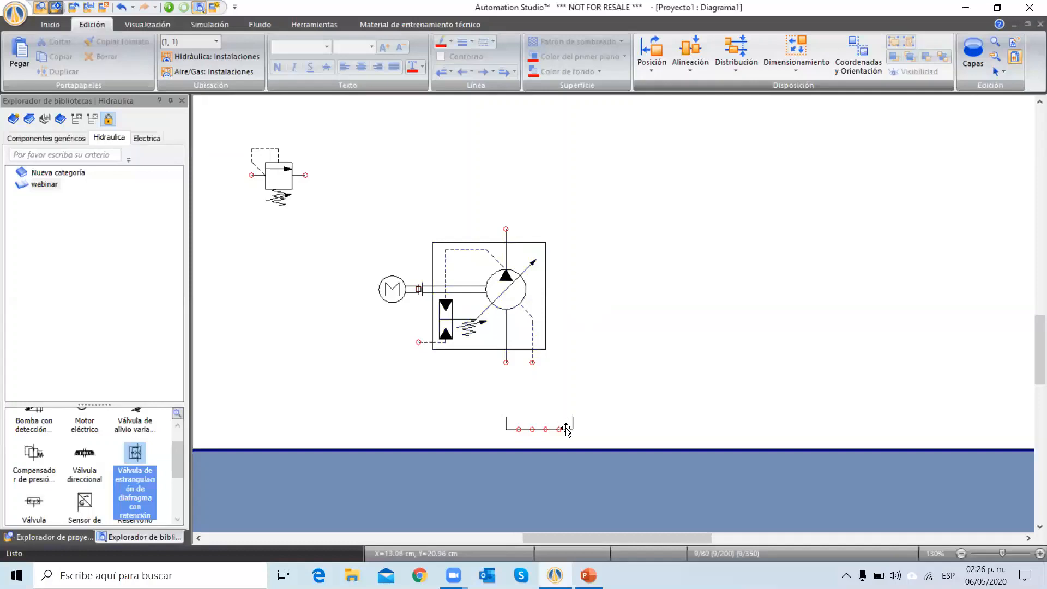
Step: Move the reservoir left so its ports line up beneath the pump's suction and drain ports
drag(569, 429, 542, 428)
click(540, 375)
click(530, 362)
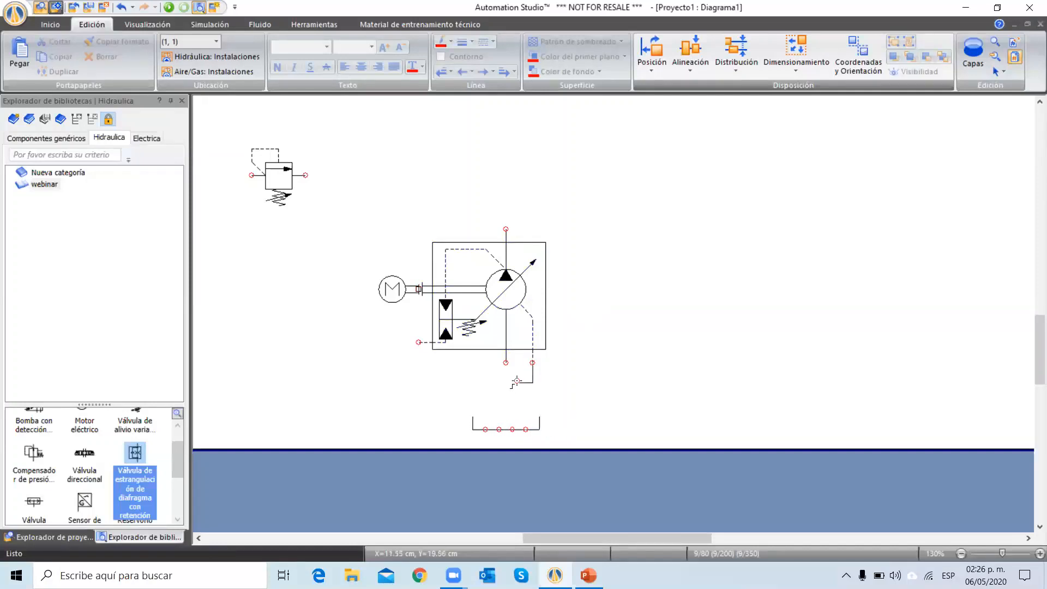
right_click(517, 381)
click(515, 403)
click(535, 428)
Step: Connect the pump's drain and suction ports and the relief valve's left port to the reservoir
click(532, 364)
click(532, 429)
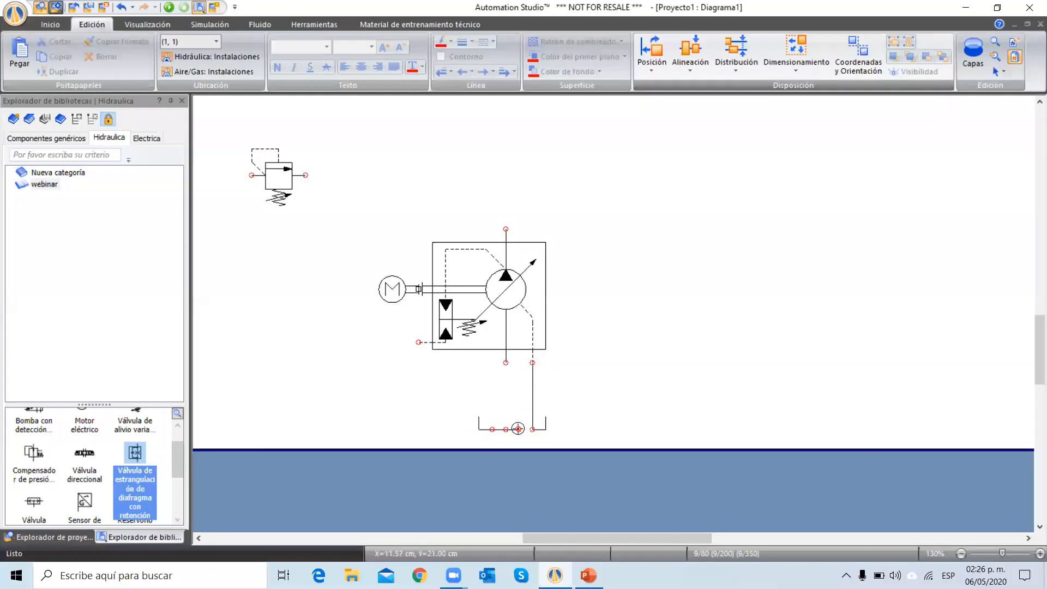
click(505, 362)
click(505, 429)
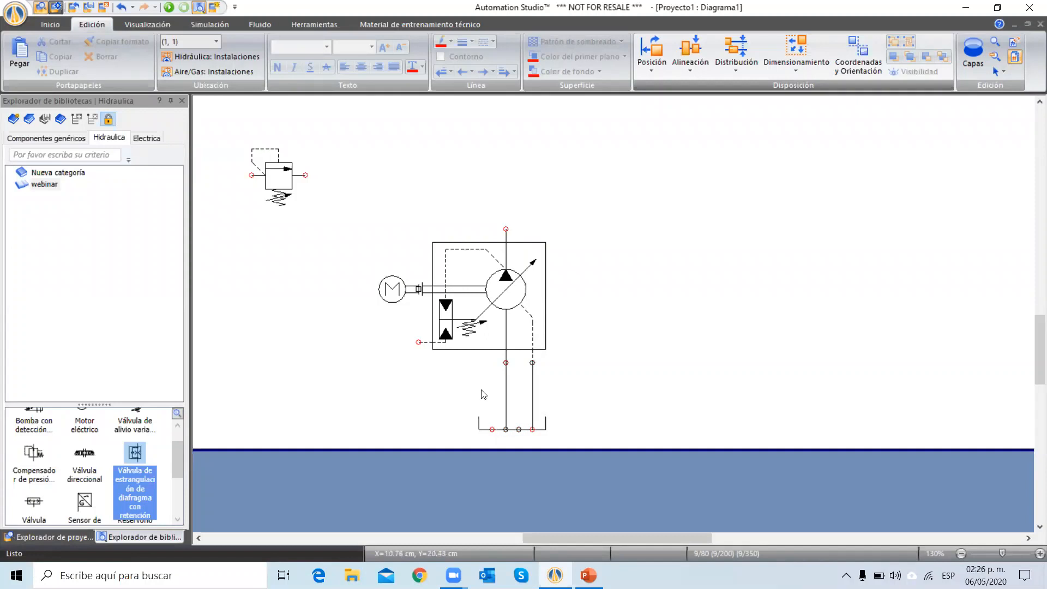
click(492, 429)
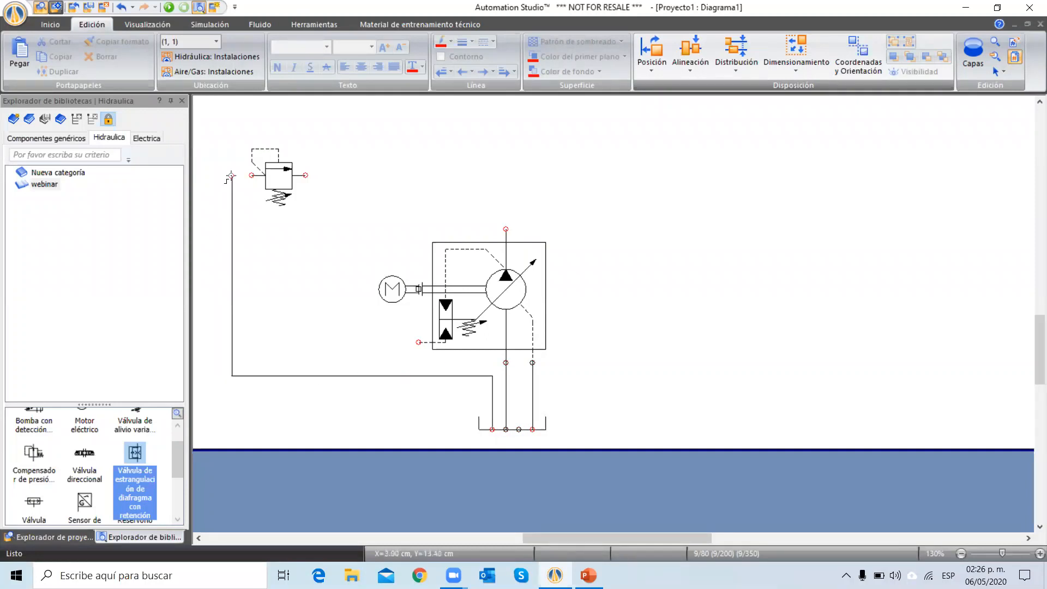
click(250, 175)
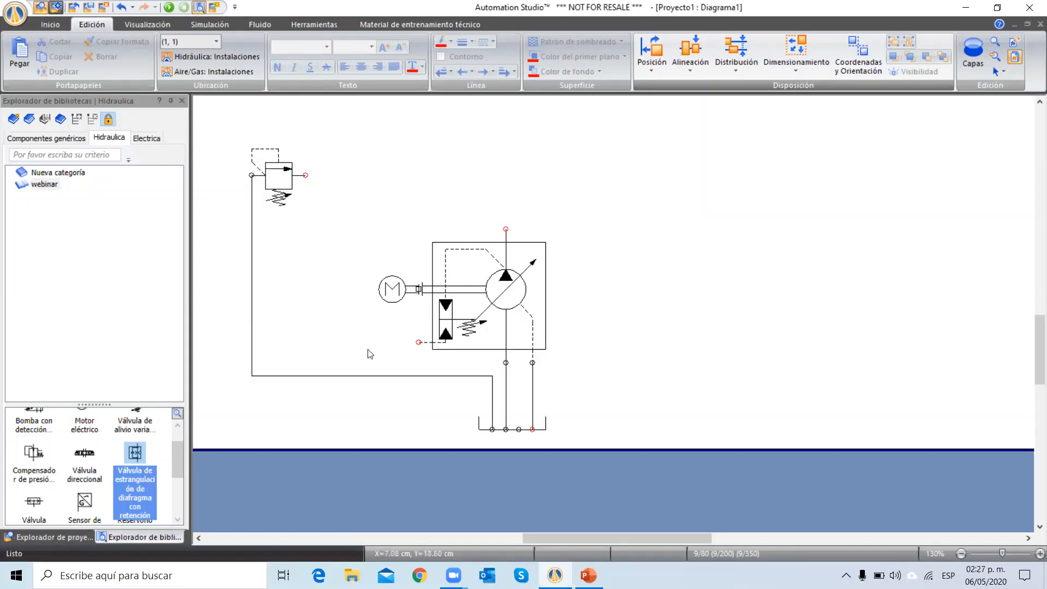
Step: Connect the relief valve's right port to the directional valve's lower-left port and join the pump outlet to that line
scroll(499, 347, up, 3)
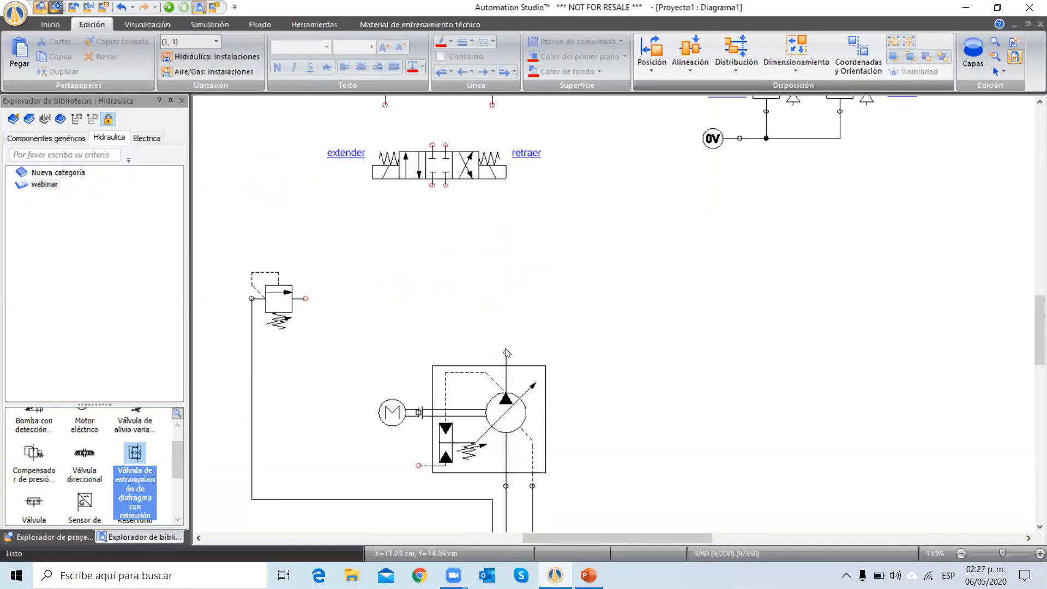
click(306, 297)
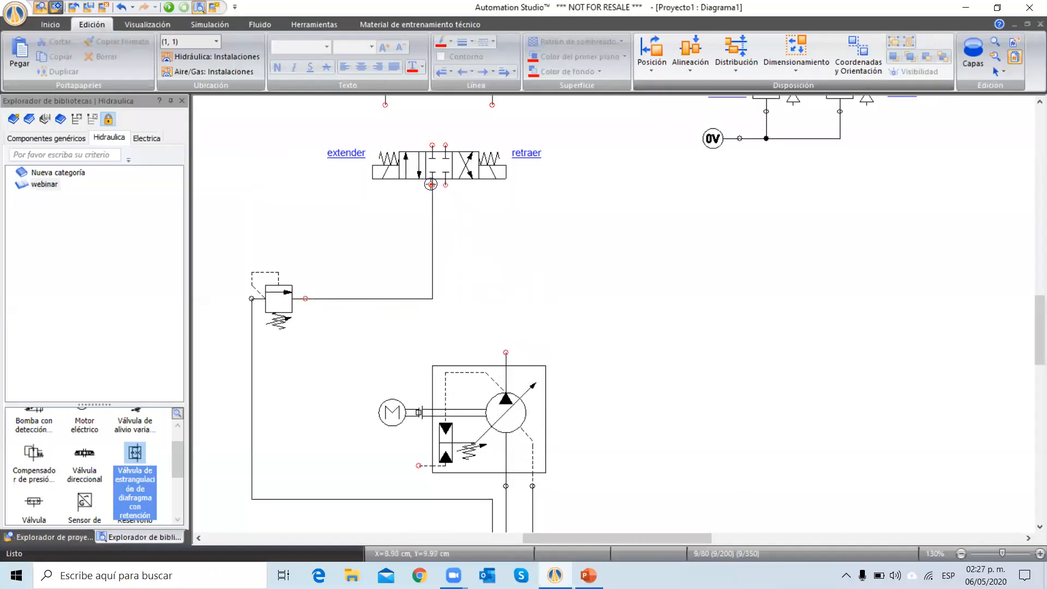
click(430, 185)
click(506, 352)
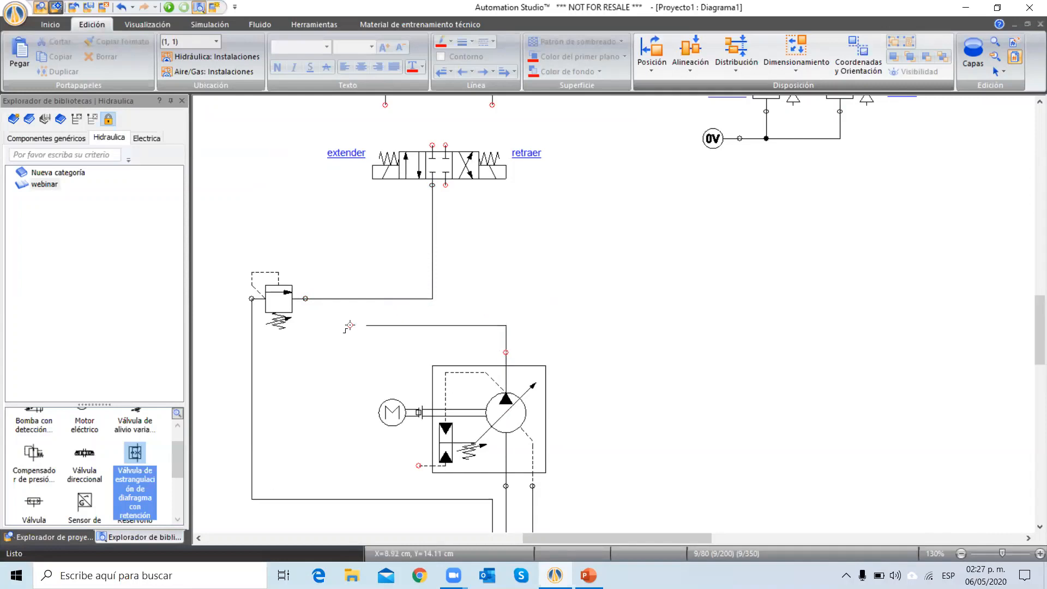
click(432, 283)
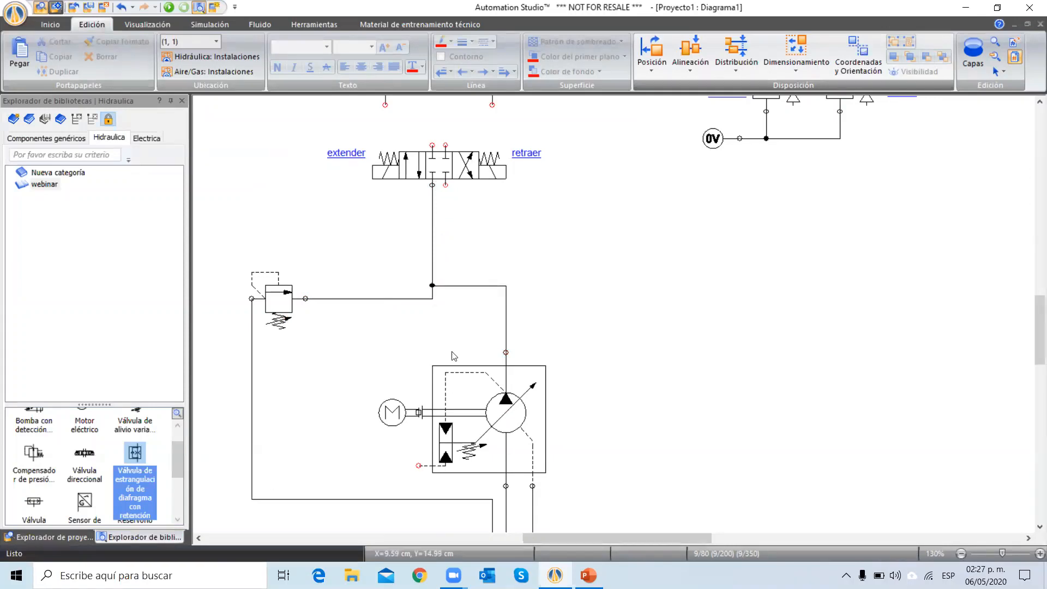
Step: Run a return line from the directional valve's lower-right port around the pump to its drain line at the reservoir
scroll(445, 307, up, 3)
click(445, 307)
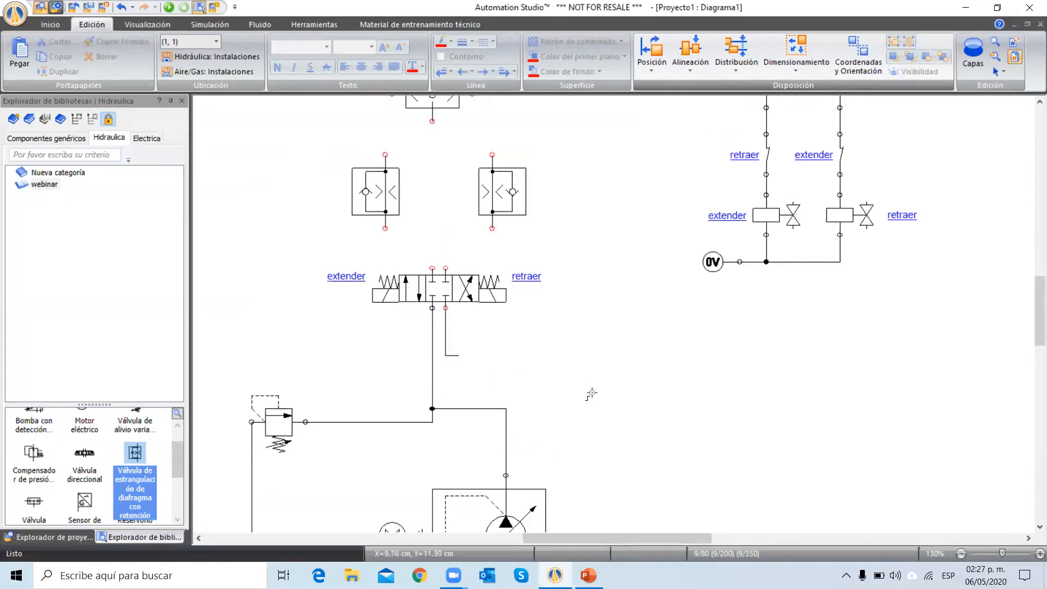
scroll(615, 497, down, 2)
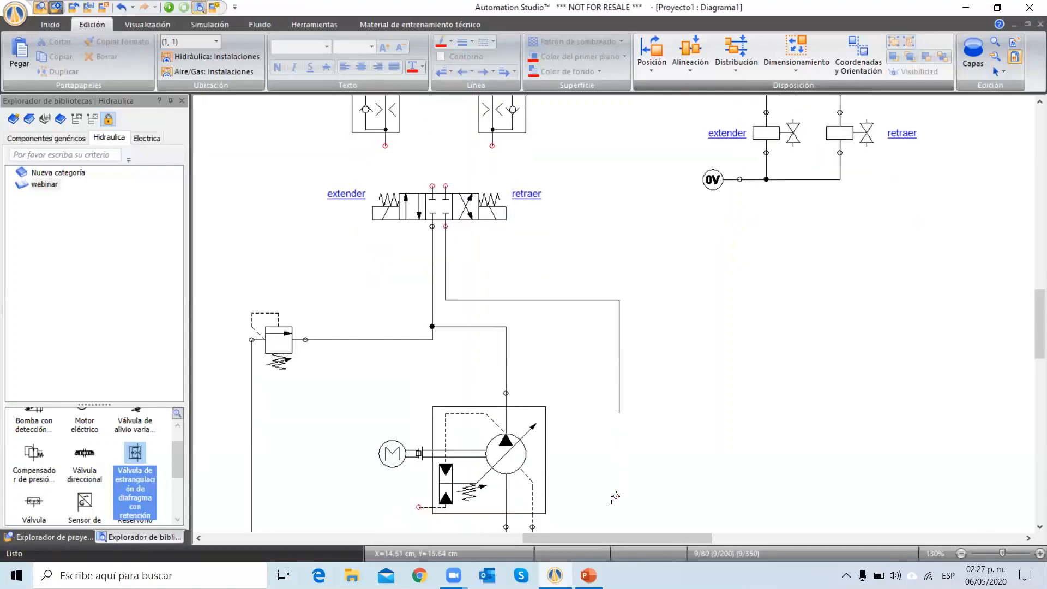
scroll(614, 437, down, 4)
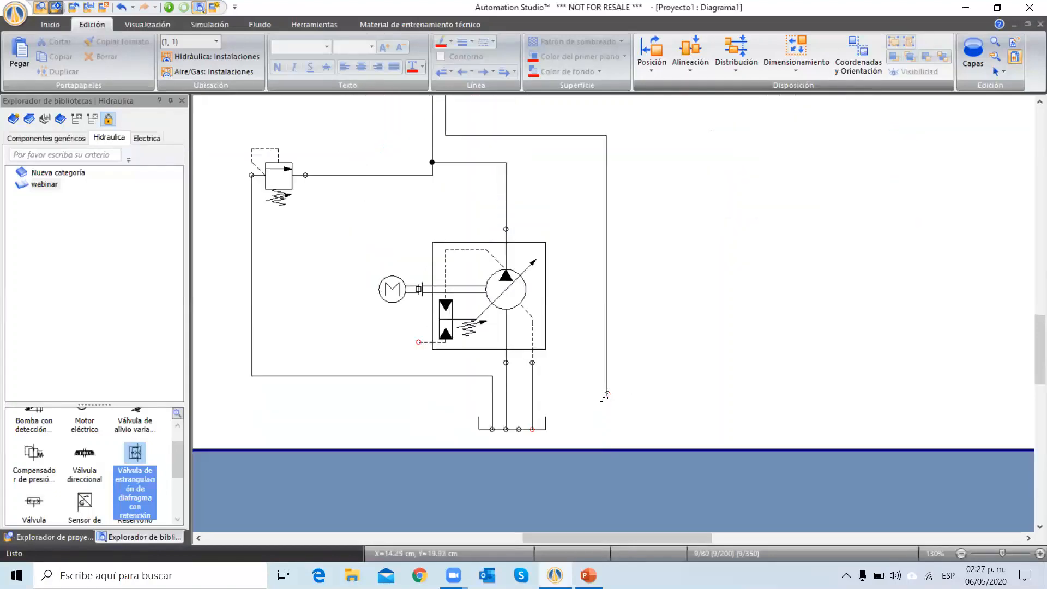
drag(538, 403, 541, 399)
Step: Connect the directional valve's two upper ports to the lower ports of the throttle check valves
scroll(630, 412, up, 3)
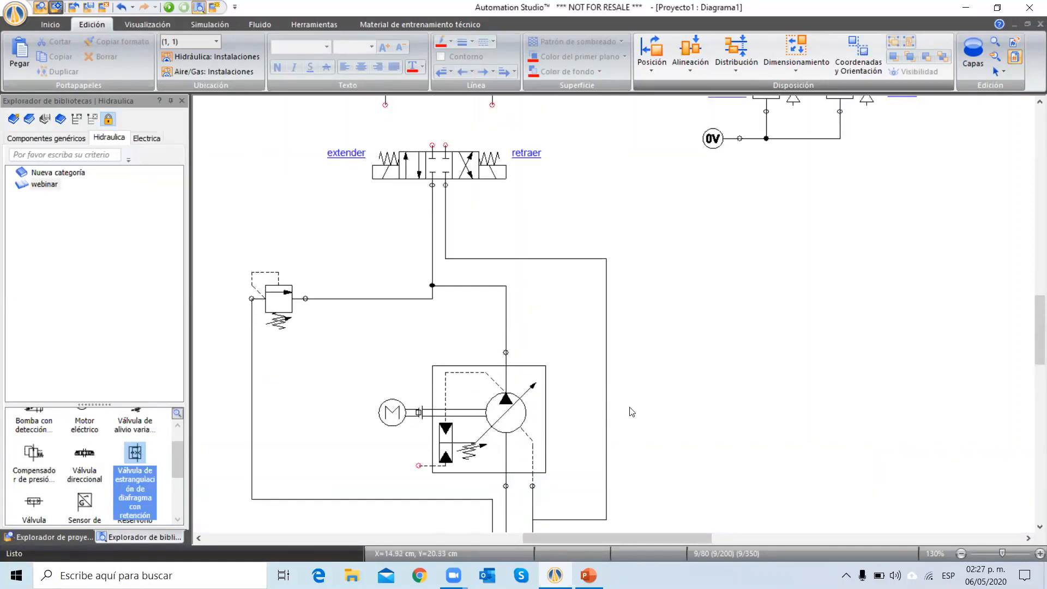
scroll(458, 296, up, 5)
drag(448, 350, 496, 310)
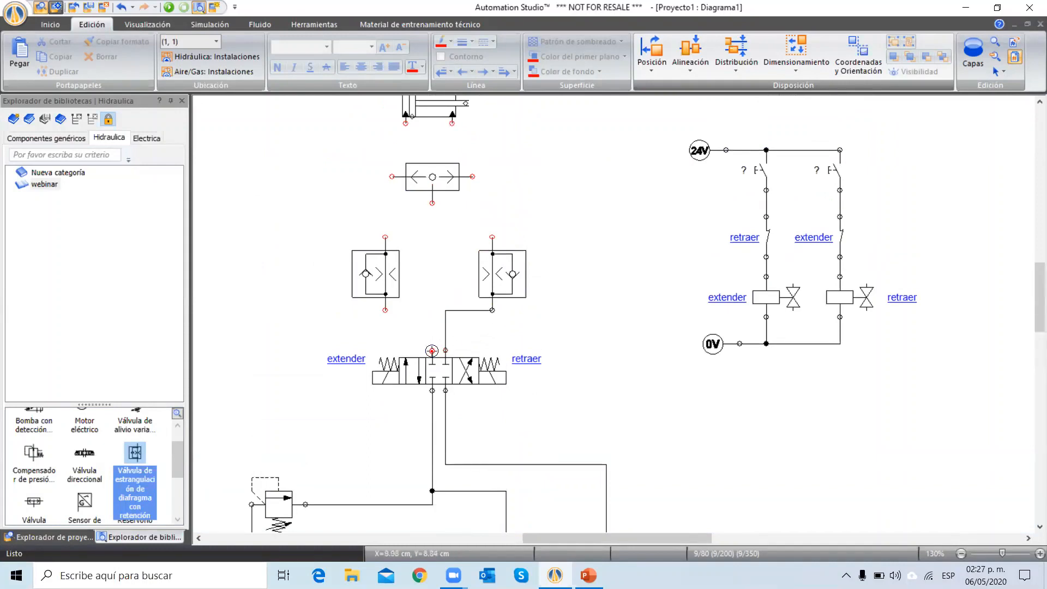
drag(432, 350, 385, 310)
Step: Connect each throttle check valve to its side of the shuttle valve, and each side of the shuttle valve to the cylinder port above
drag(386, 235, 389, 177)
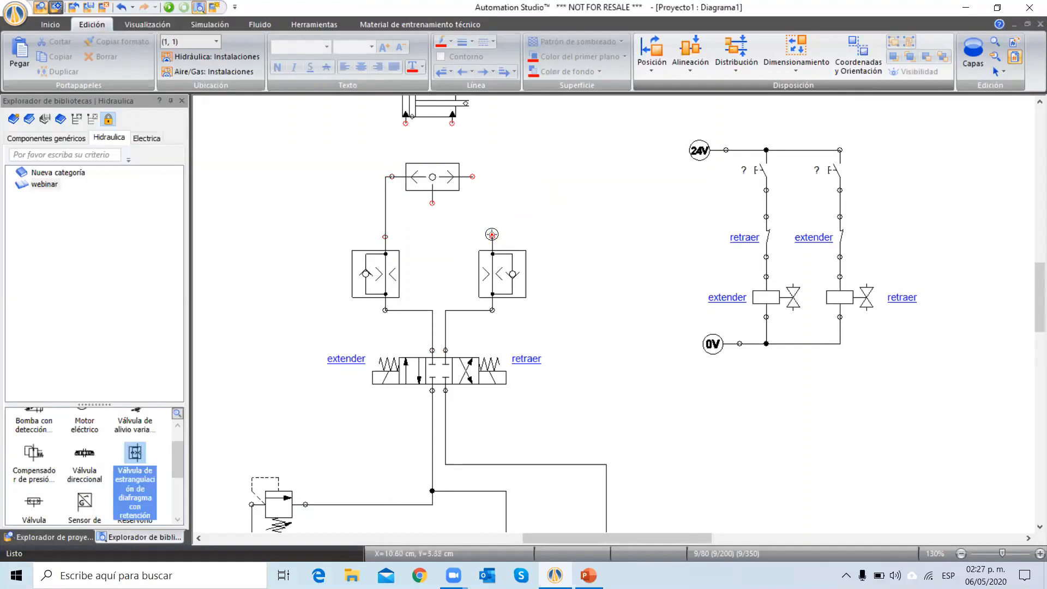
drag(492, 237, 473, 176)
drag(473, 176, 451, 123)
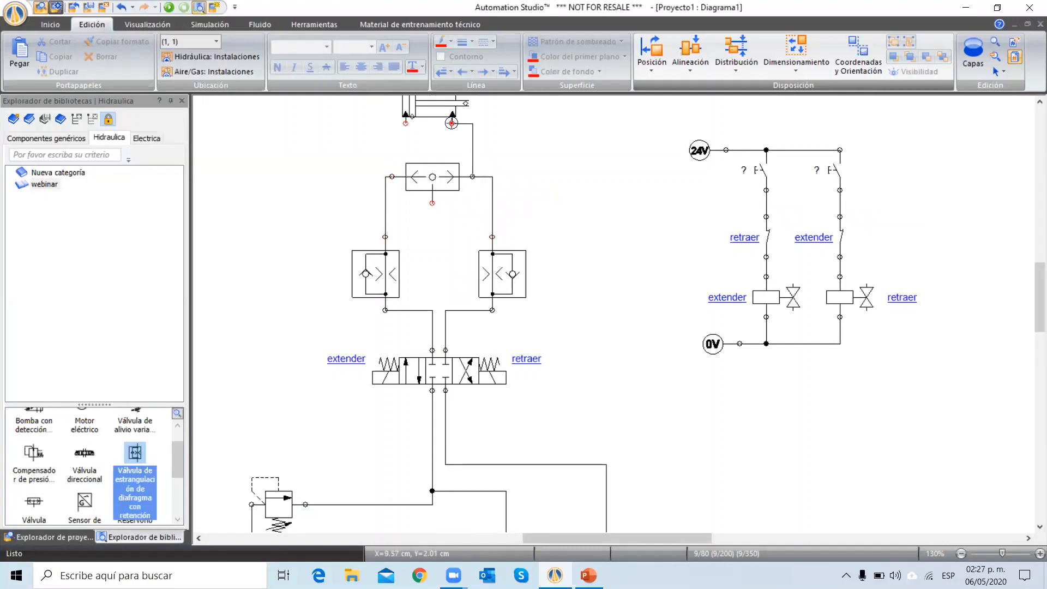
drag(393, 177, 405, 123)
Step: Route the shuttle valve's lower port around the circuit to the pump's load-sensing port
mouse_move(432, 203)
mouse_down()
mouse_move(436, 297)
mouse_move(567, 324)
mouse_move(600, 297)
mouse_move(617, 226)
mouse_move(616, 402)
mouse_up()
scroll(616, 403, down, 7)
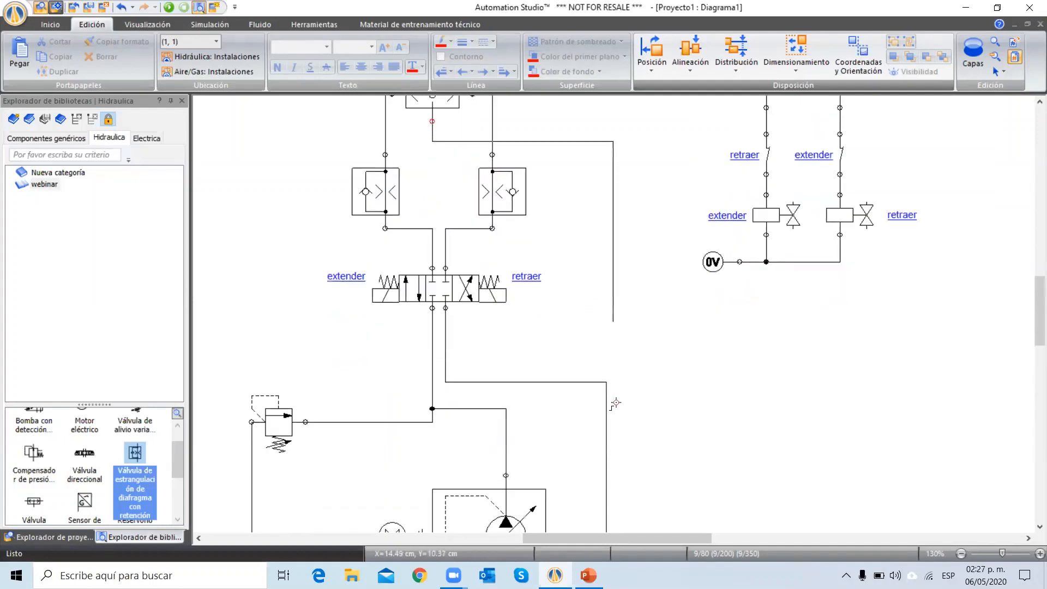
drag(620, 330, 417, 383)
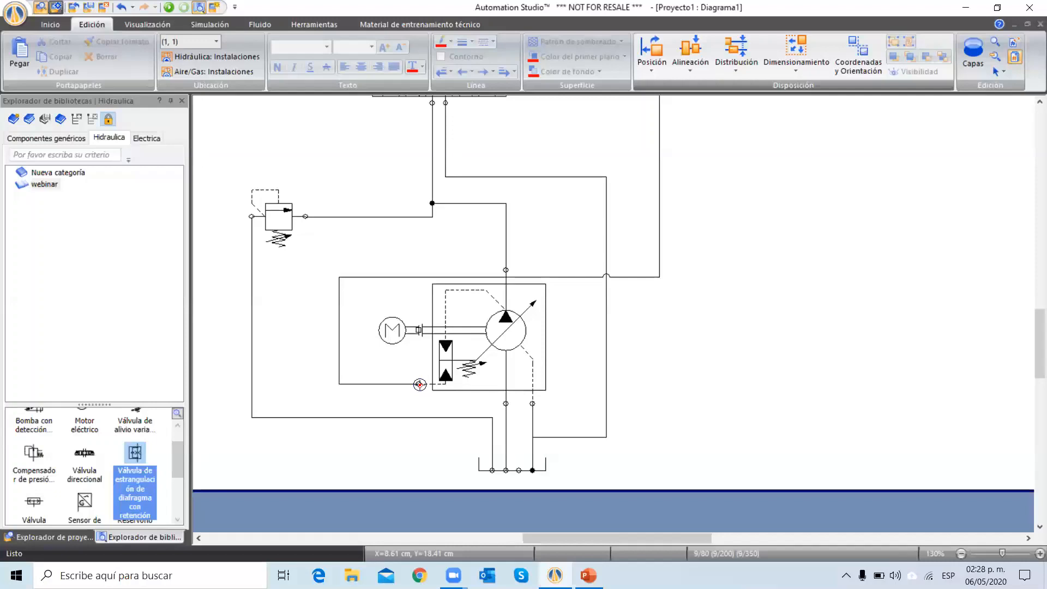
Step: Delete the two pushbuttons with their wiring from the electrical circuit and move the 24V source slightly up
scroll(686, 392, up, 2)
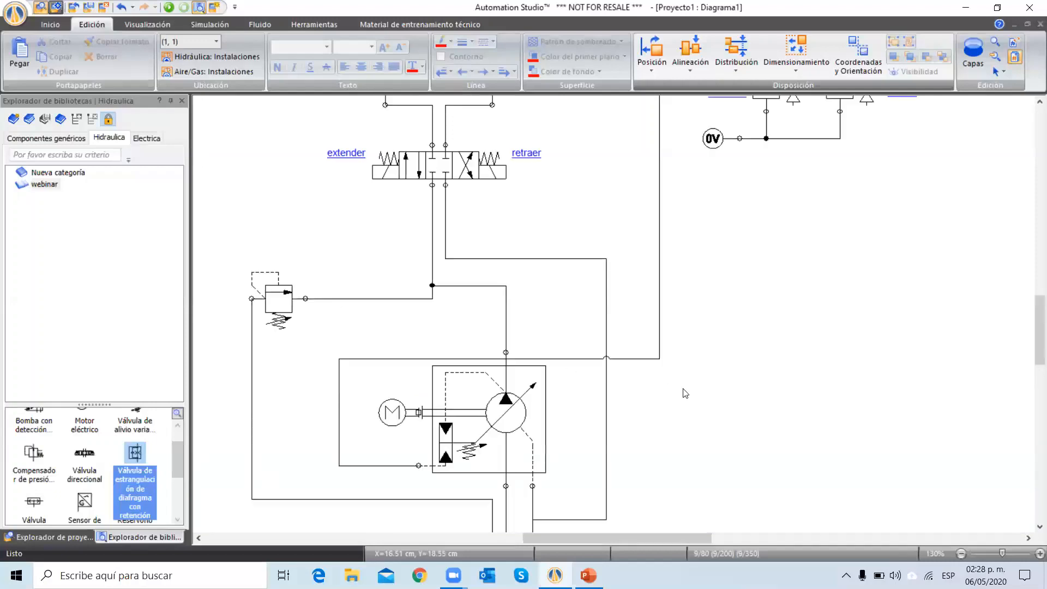
scroll(686, 393, up, 6)
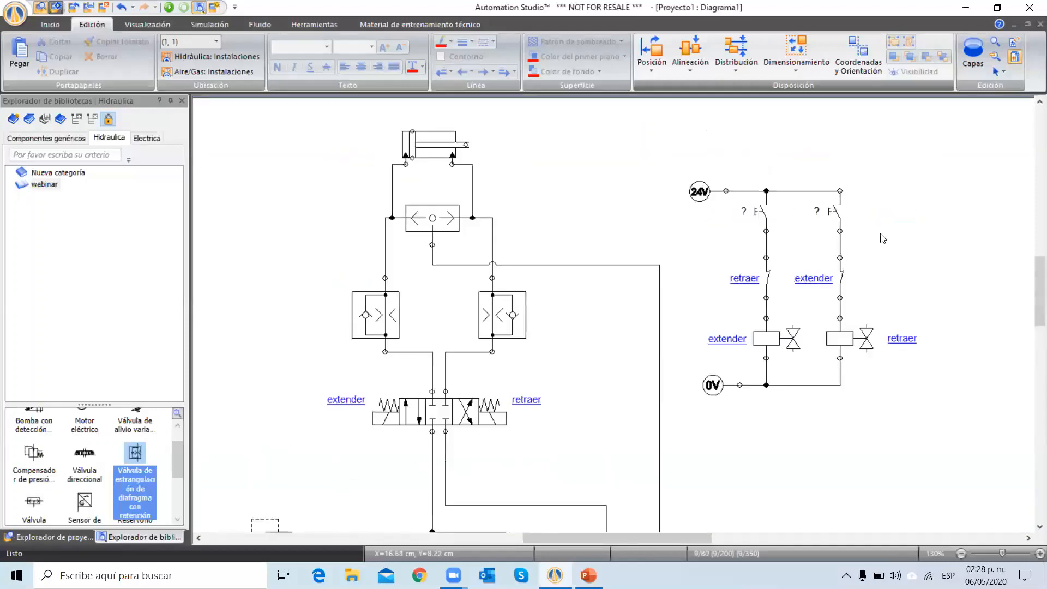
drag(745, 162, 882, 241)
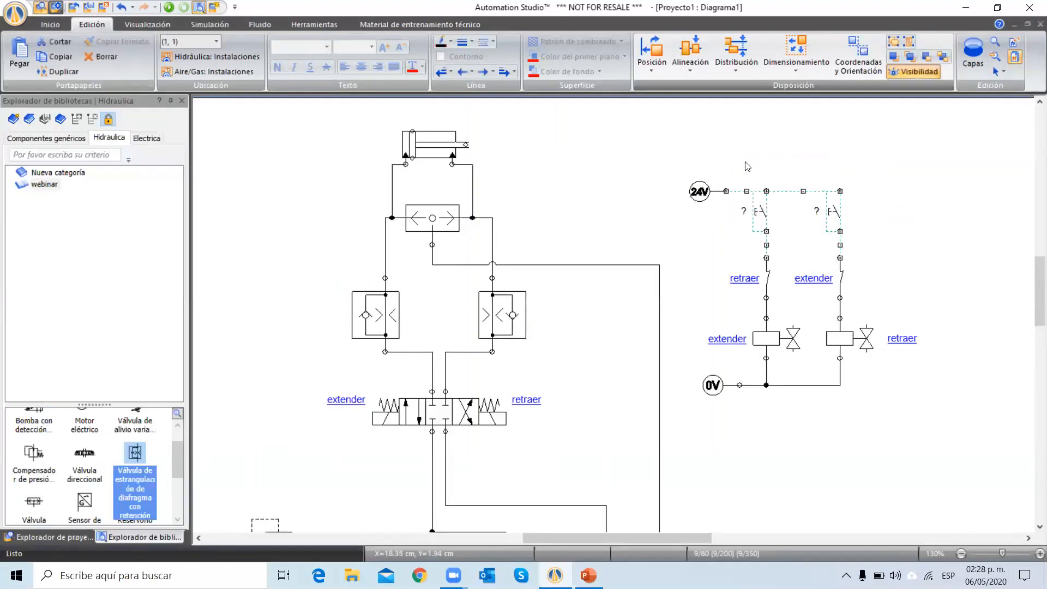
key(Delete)
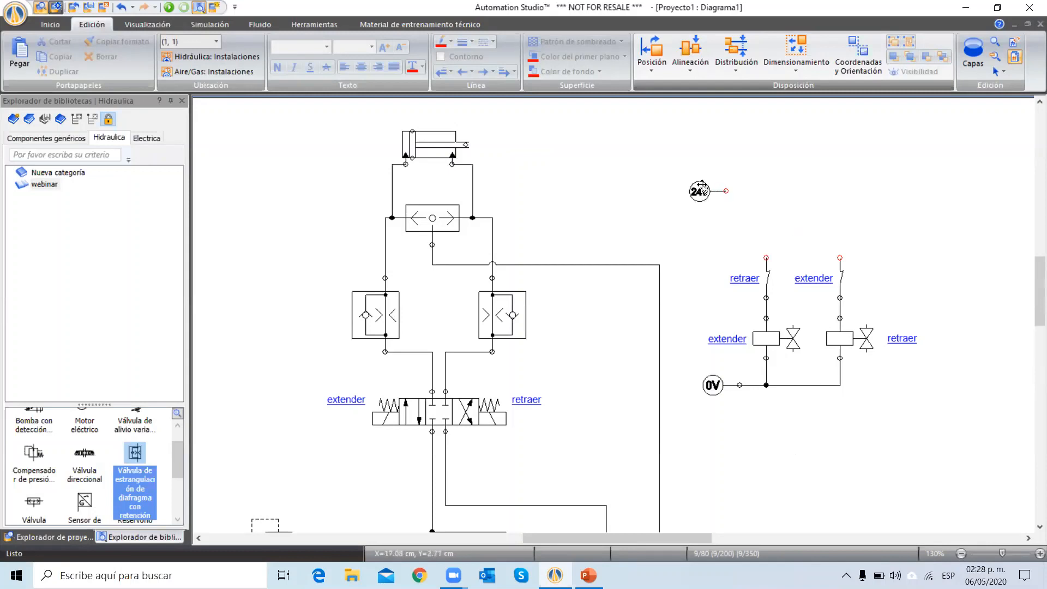
drag(708, 194, 707, 175)
click(728, 232)
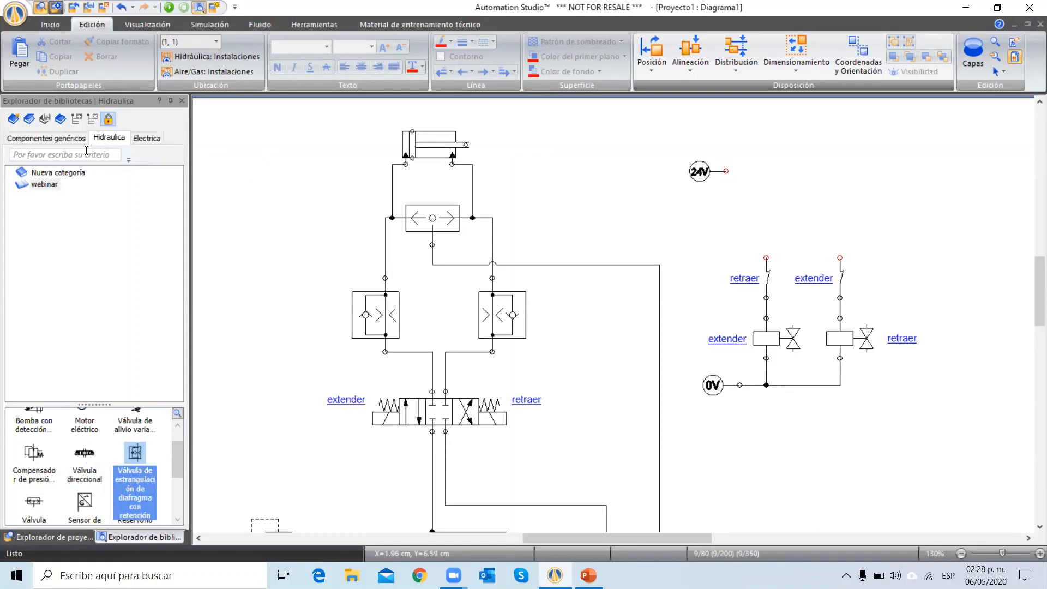
Step: Place a proximity sensor from the generic hydraulic sensors on the cylinder's retracted-piston end and give it the alias A0
click(61, 140)
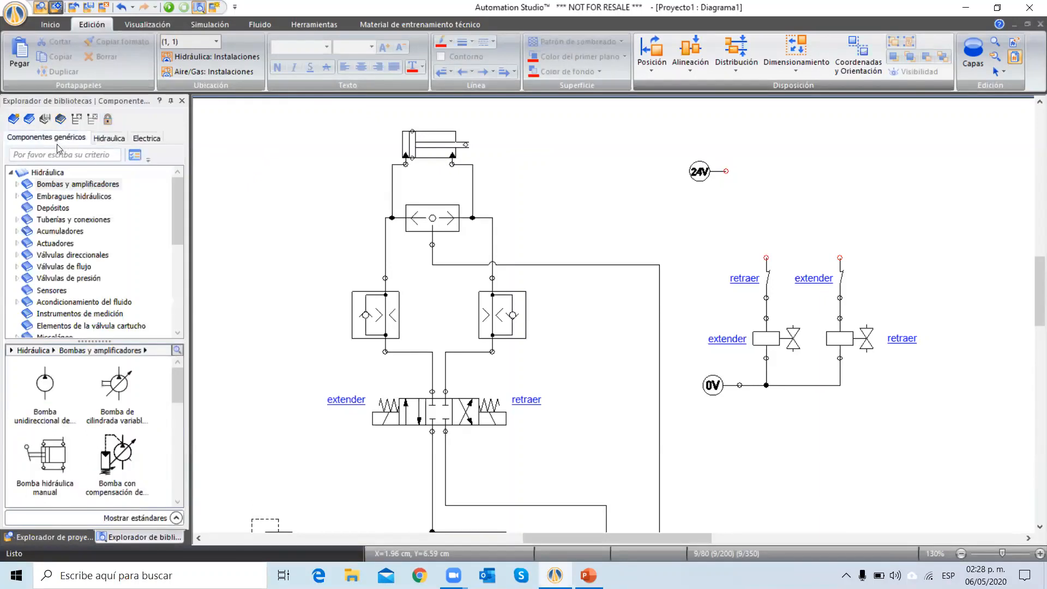
click(51, 154)
text(sen)
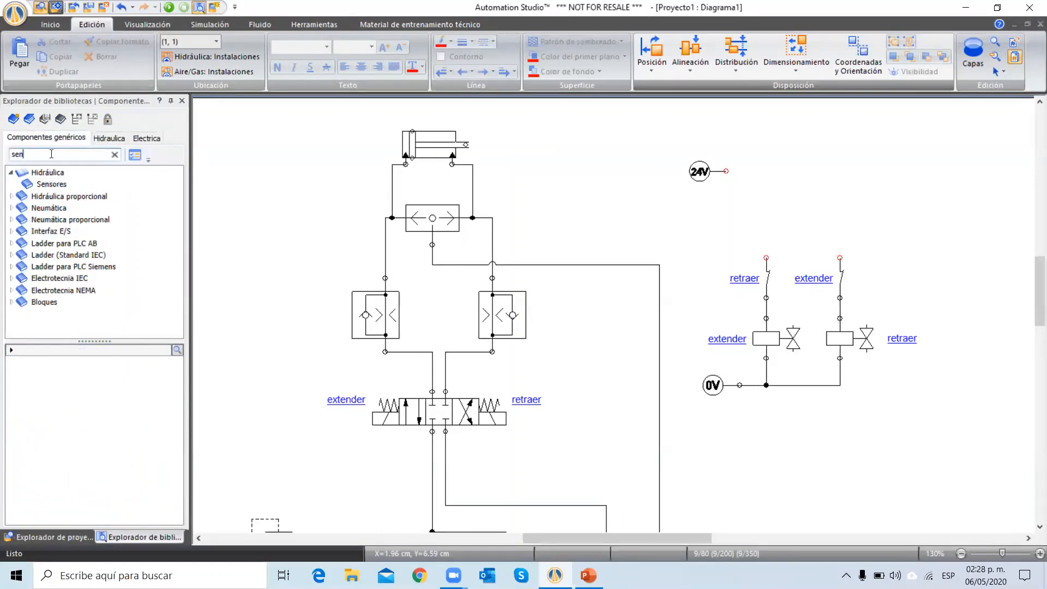
click(51, 185)
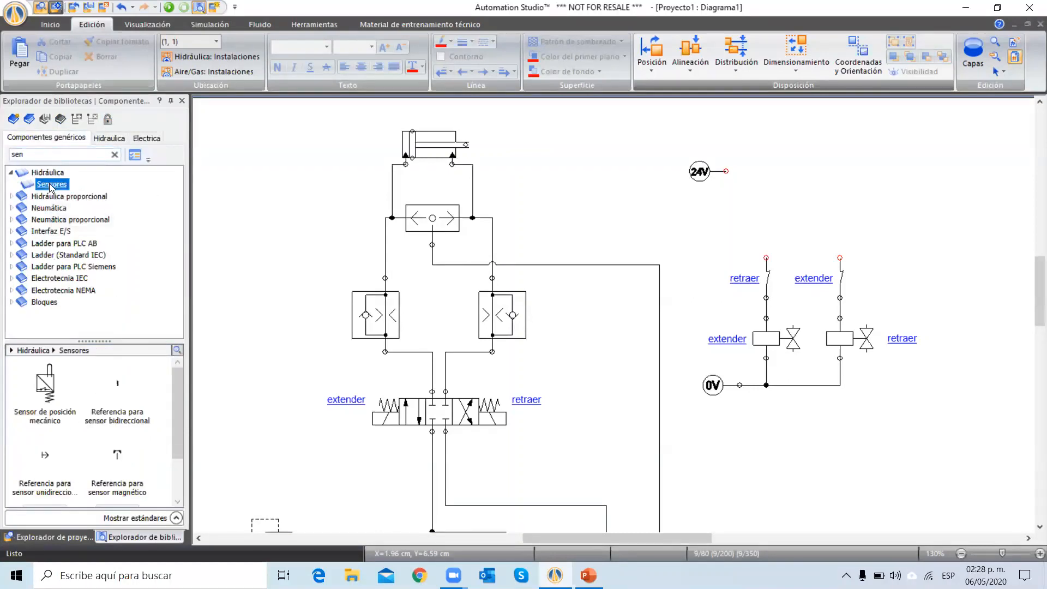
scroll(94, 405, down, 1)
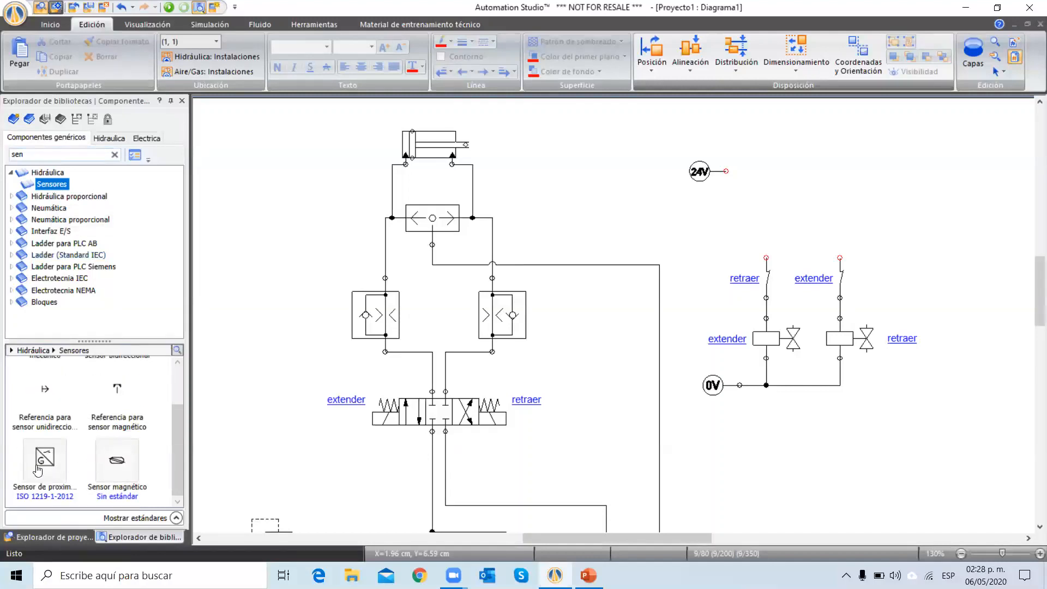
drag(37, 469, 426, 109)
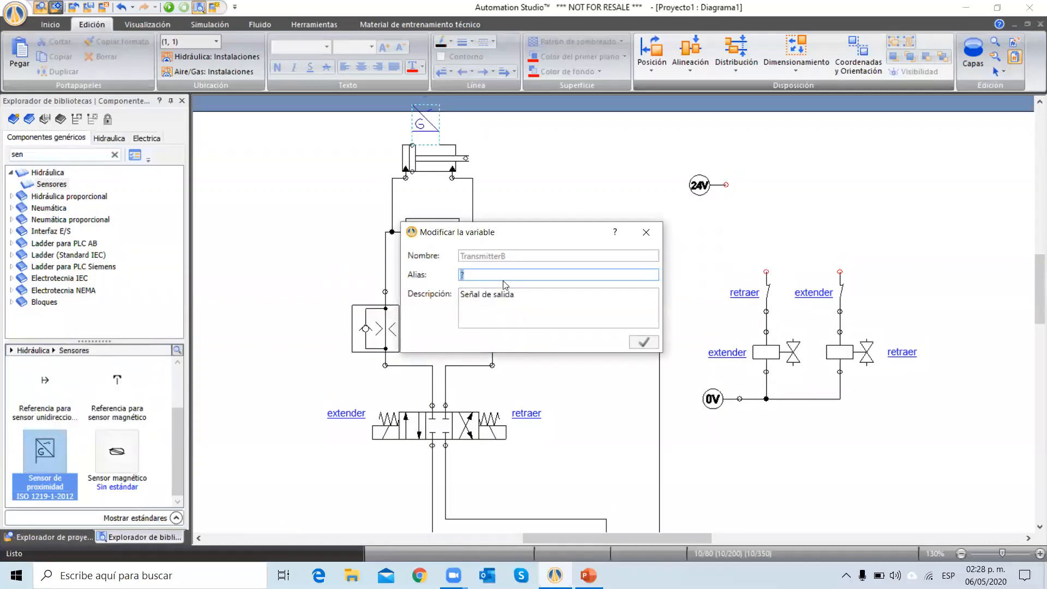
text(A0)
click(637, 343)
click(504, 159)
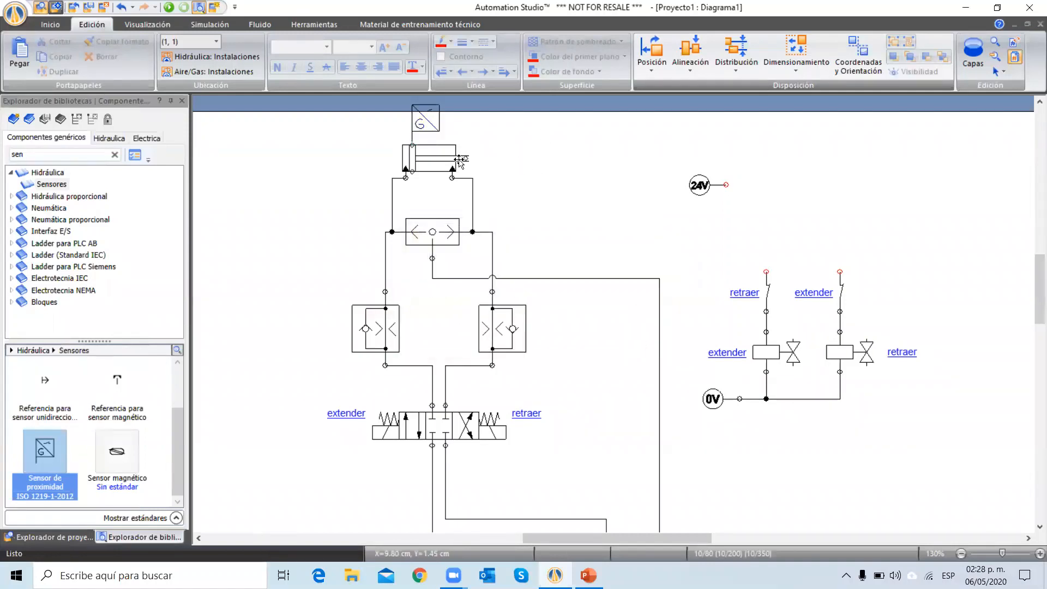
scroll(460, 162, up, 1)
scroll(459, 166, up, 2)
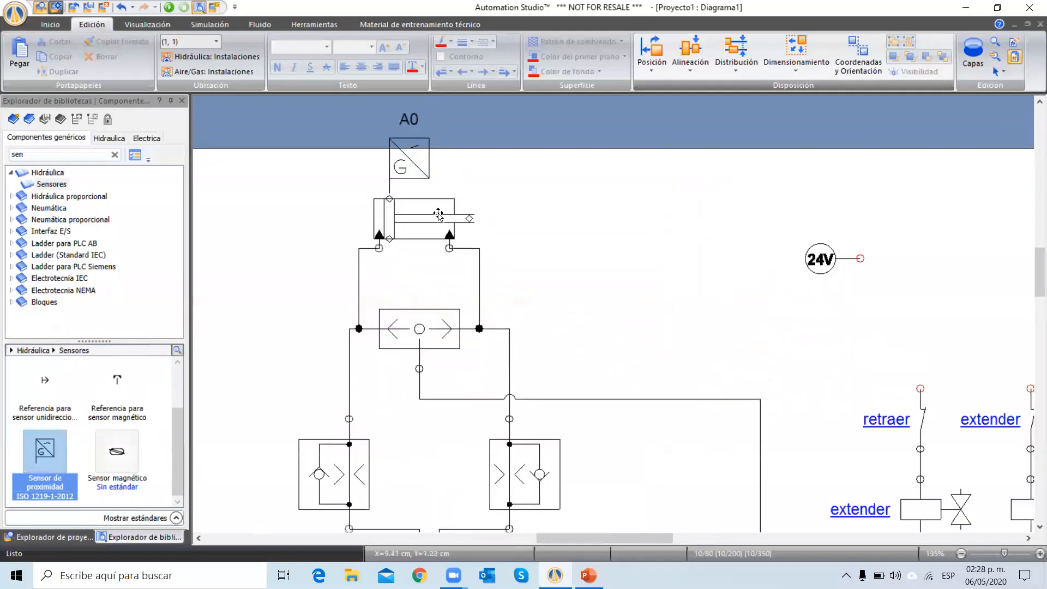
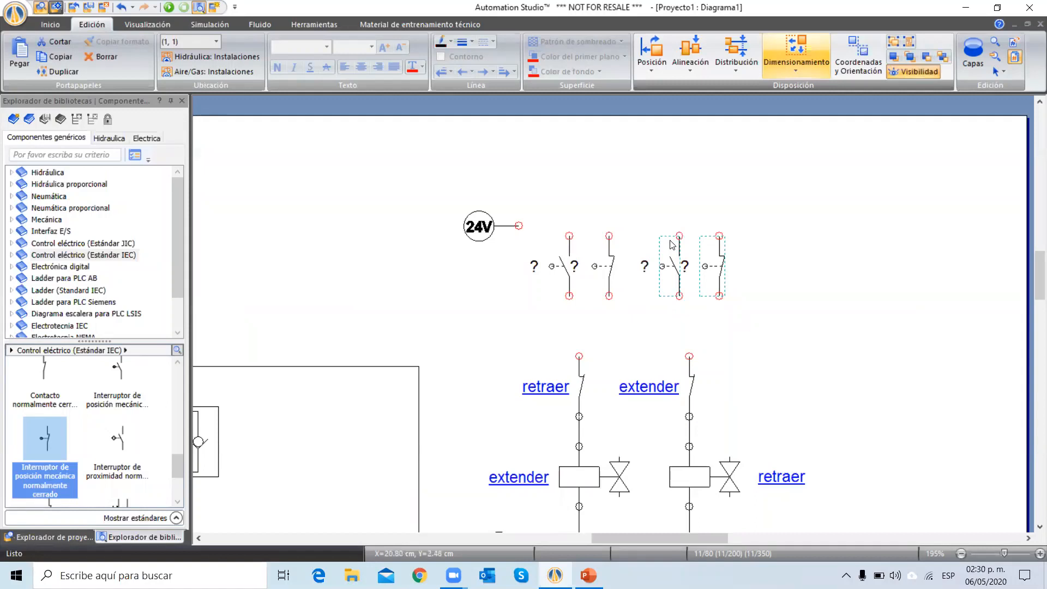
Step: Shift both pairs of position switches slightly right so their normally open switches align with the retraer and extender contacts below
key(Right)
key(Right)
key(Right)
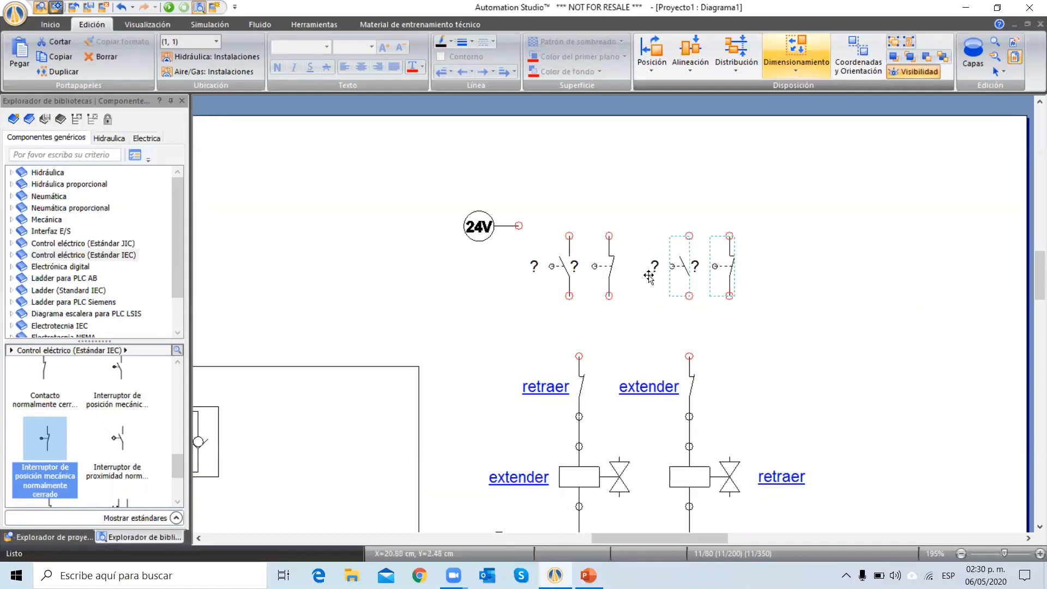
drag(633, 322, 543, 244)
key(Right)
key(Right)
key(Right)
Step: Move the 24V source down to the level of the position switches' upper terminals
click(499, 226)
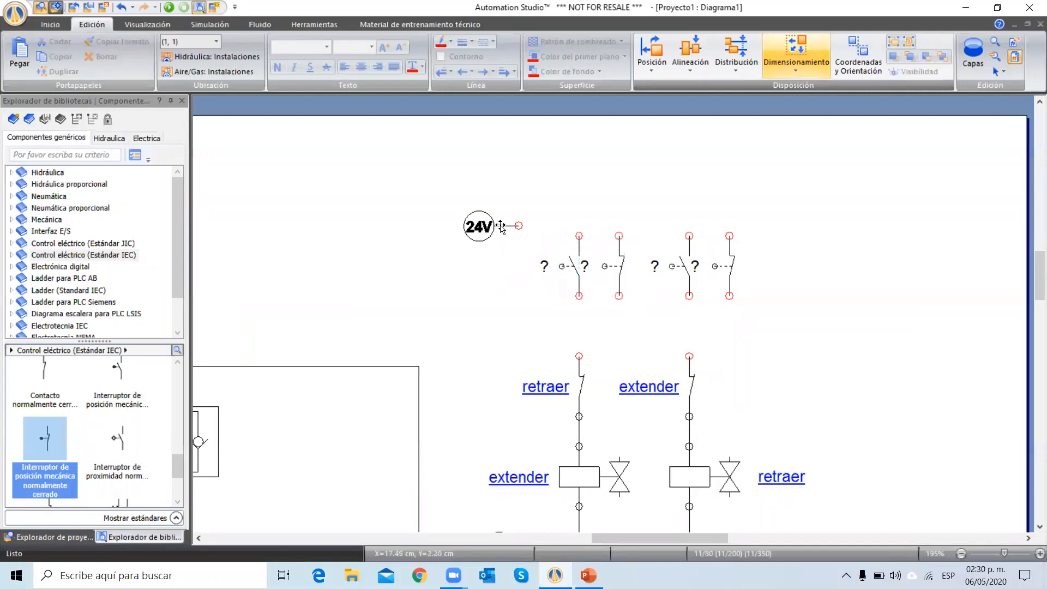
key(Down)
key(Down)
key(Down)
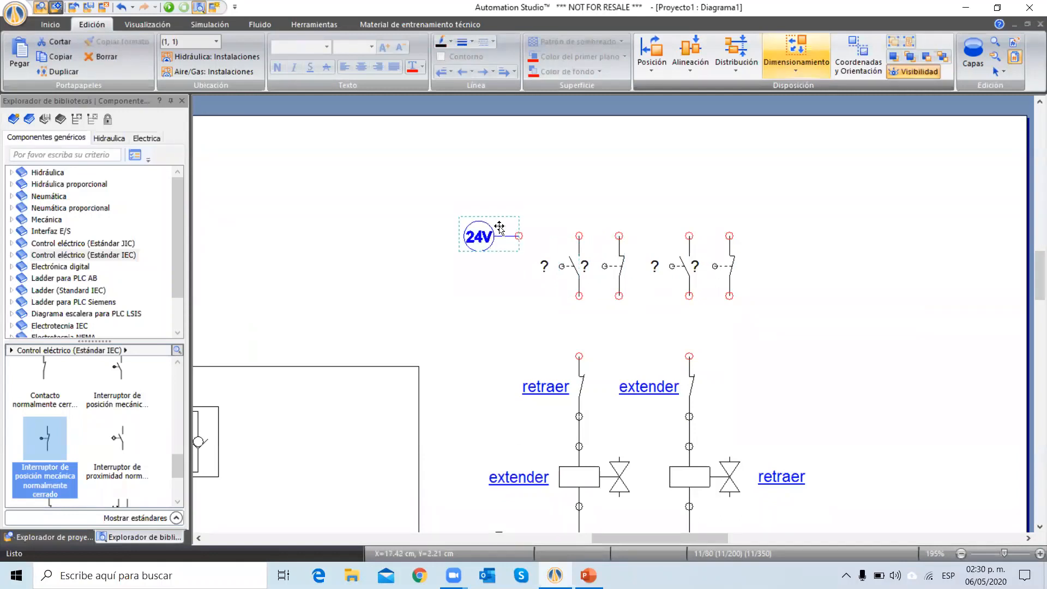
click(511, 300)
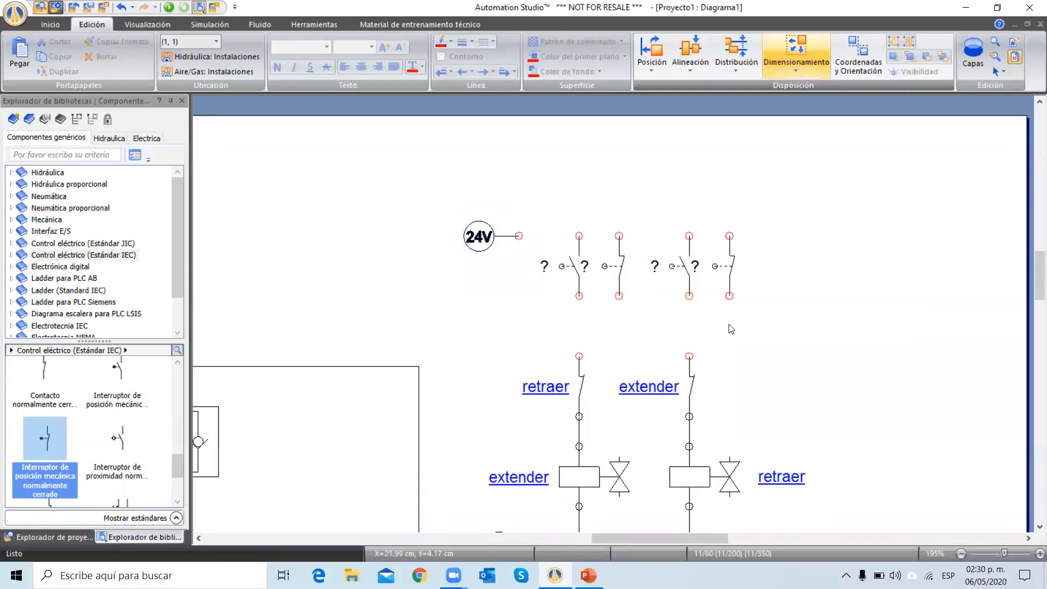
Step: Wire each pair of position switches in parallel, connecting their lower side to the contact below and their upper side to the 24V source
scroll(733, 329, down, 1)
scroll(733, 329, down, 1)
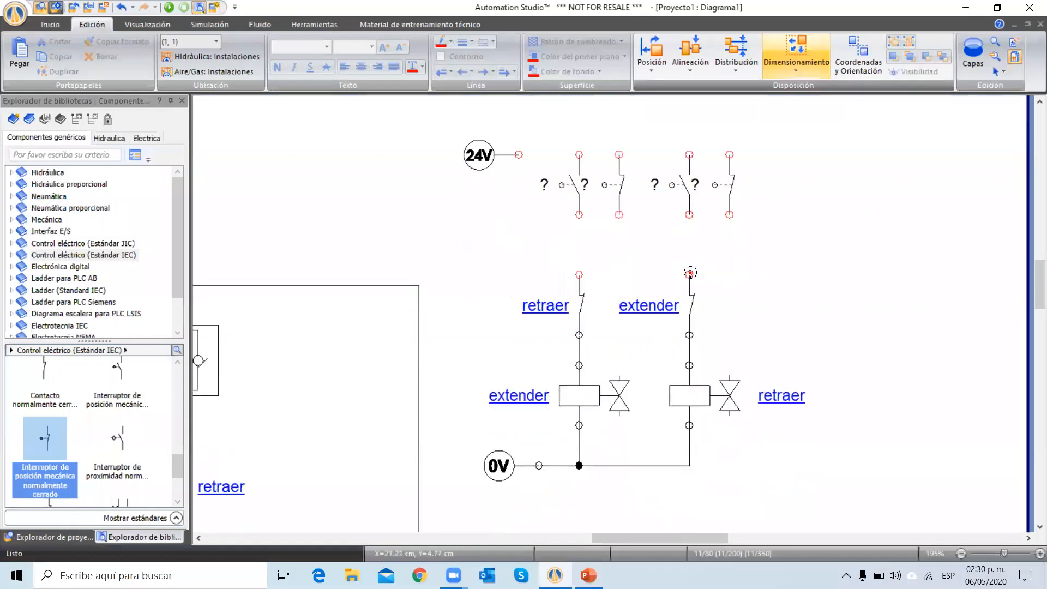
drag(690, 273, 690, 214)
drag(729, 155, 579, 155)
mouse_move(619, 214)
mouse_down()
mouse_move(580, 214)
mouse_move(579, 274)
mouse_up()
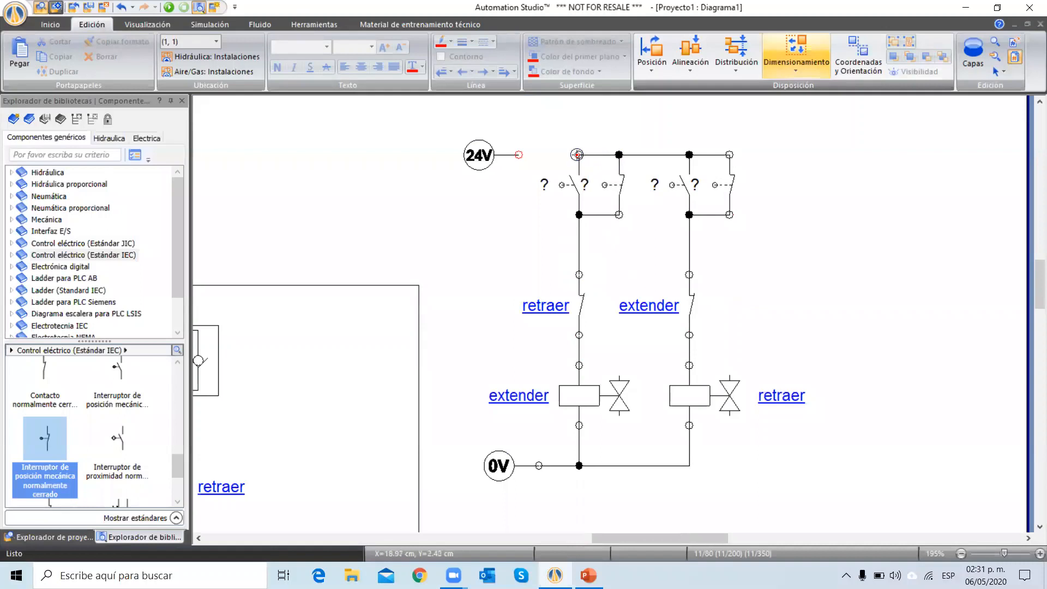
drag(580, 155, 519, 156)
Step: Reposition the alias labels of the four position switches next to their upper terminals, clear of the switch symbols
drag(584, 185, 746, 172)
click(777, 294)
right_click(777, 294)
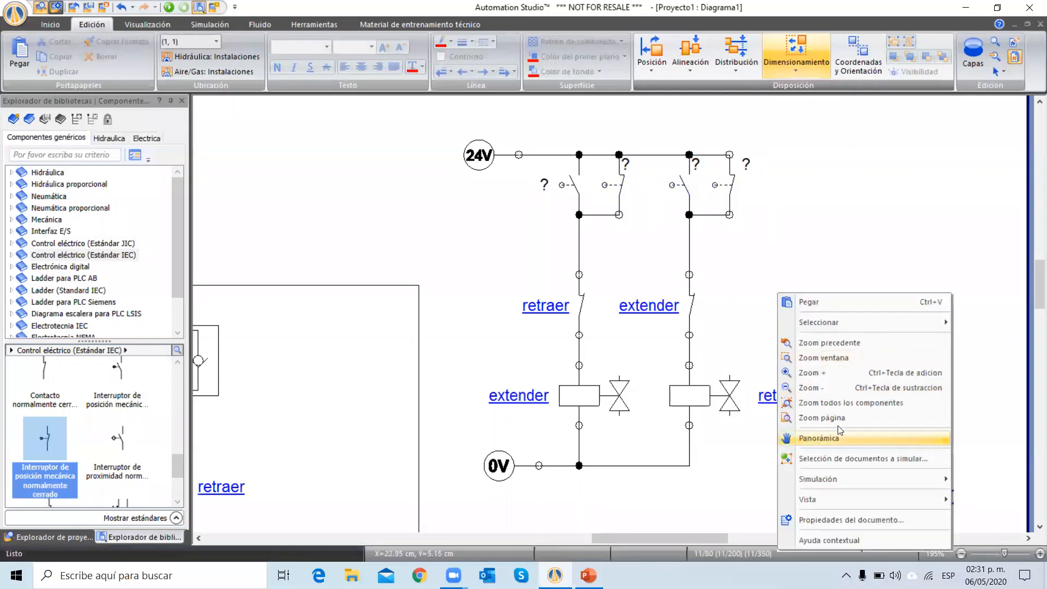
click(843, 403)
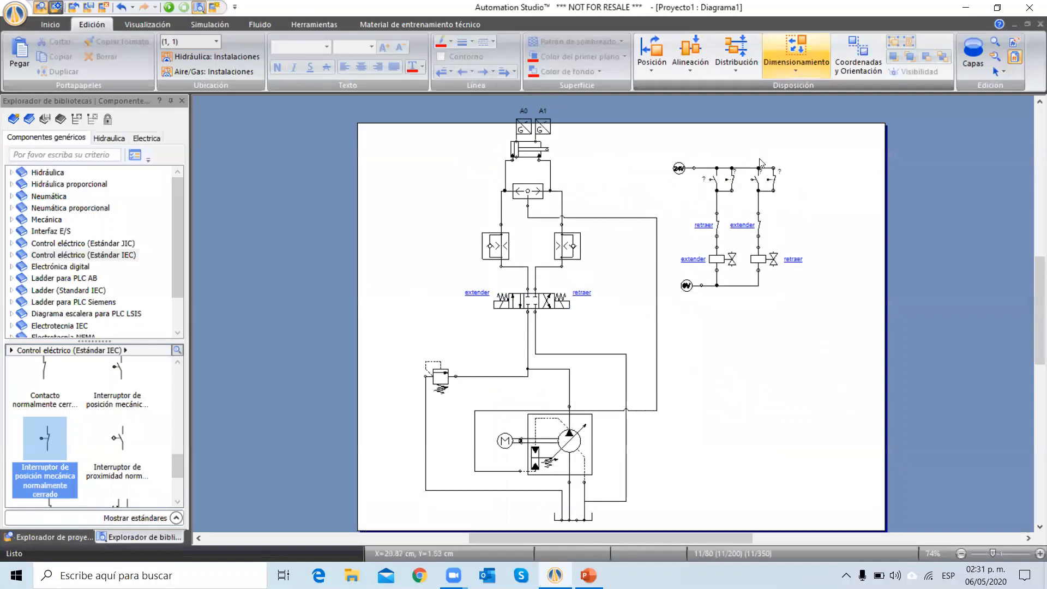
scroll(774, 191, up, 5)
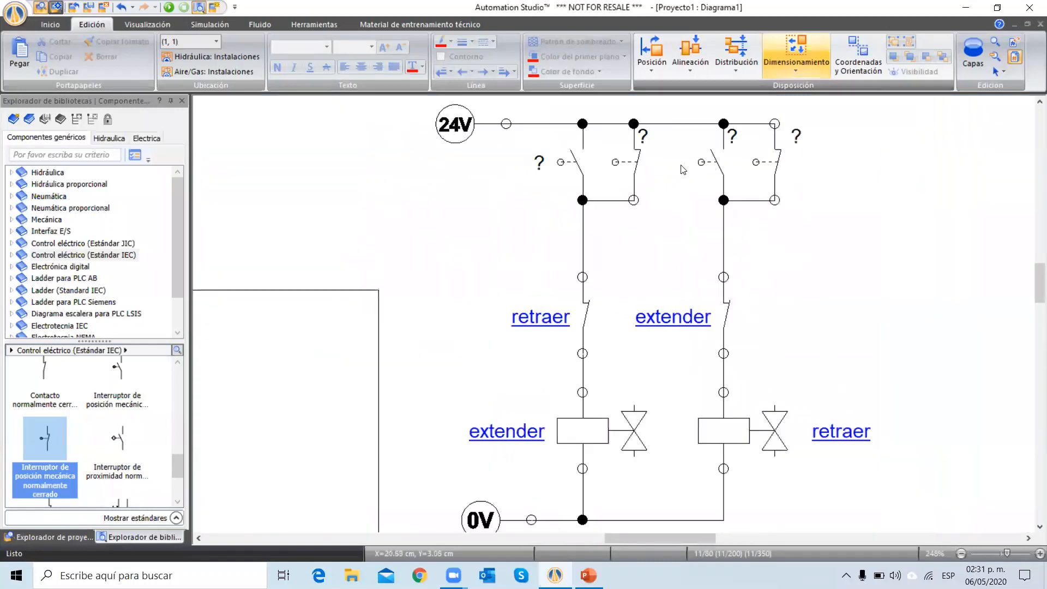
click(539, 201)
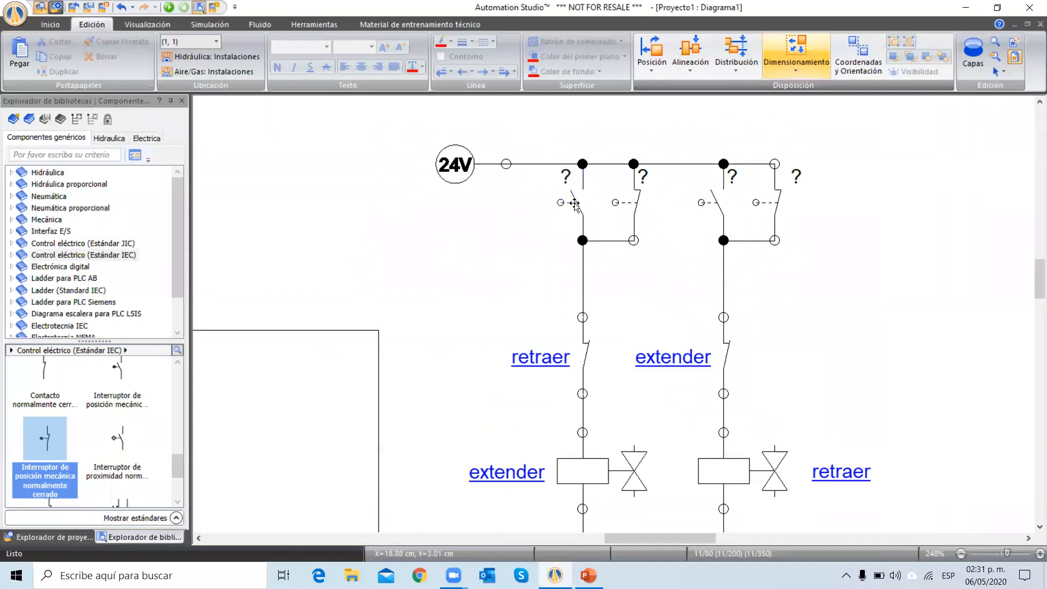
Step: Associate the normally open position switch in the extender coil's branch with sensor variable A0
double_click(574, 203)
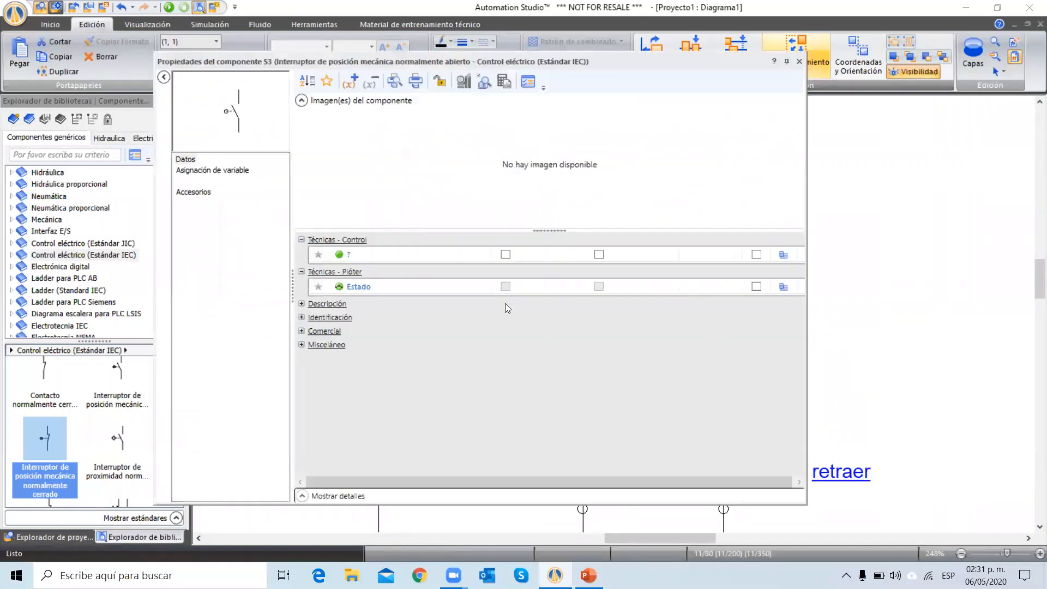
click(201, 175)
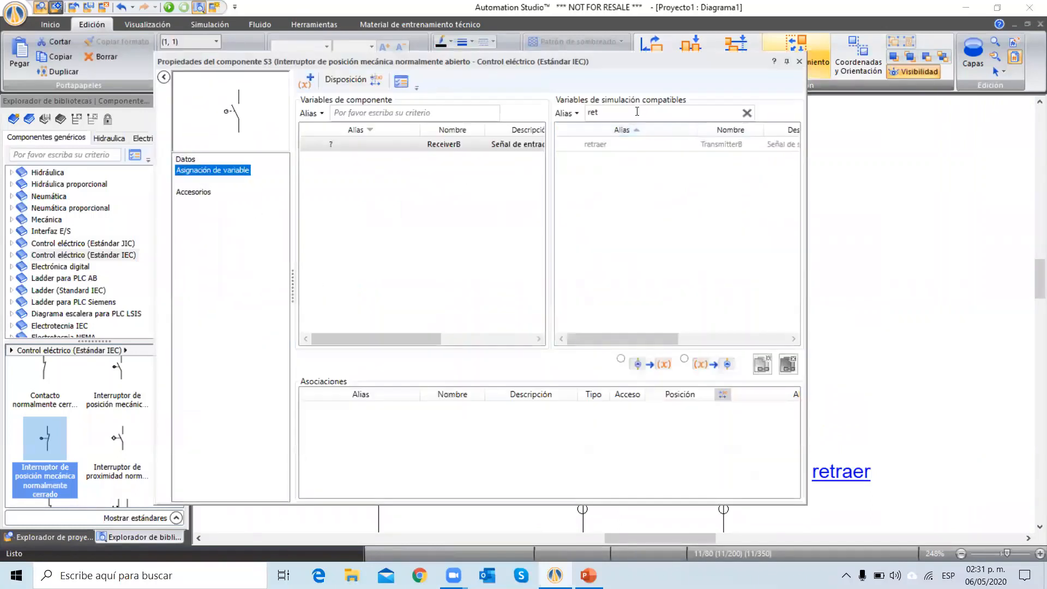
click(747, 112)
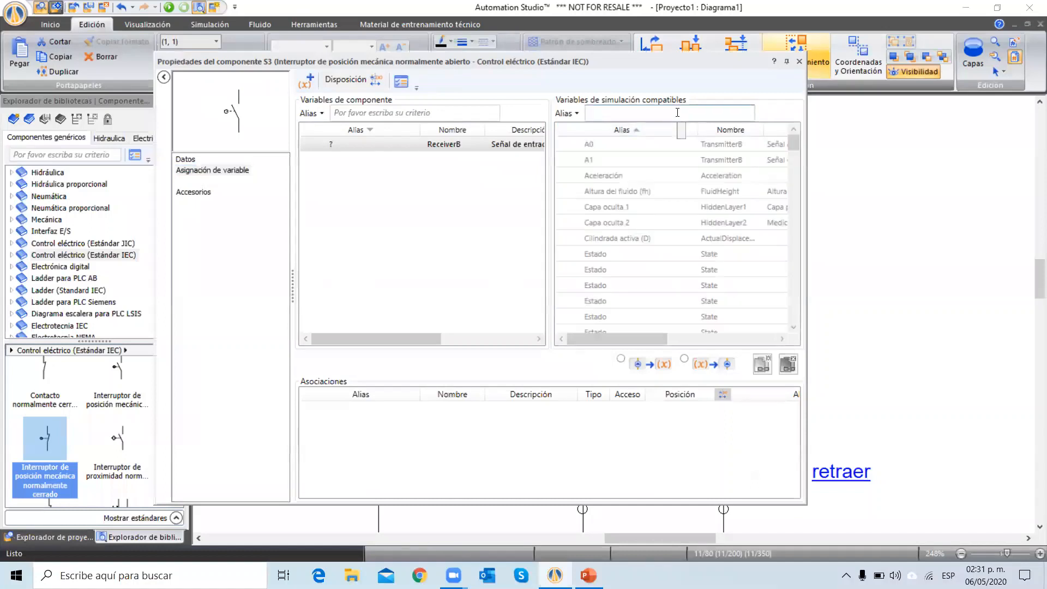
text(a)
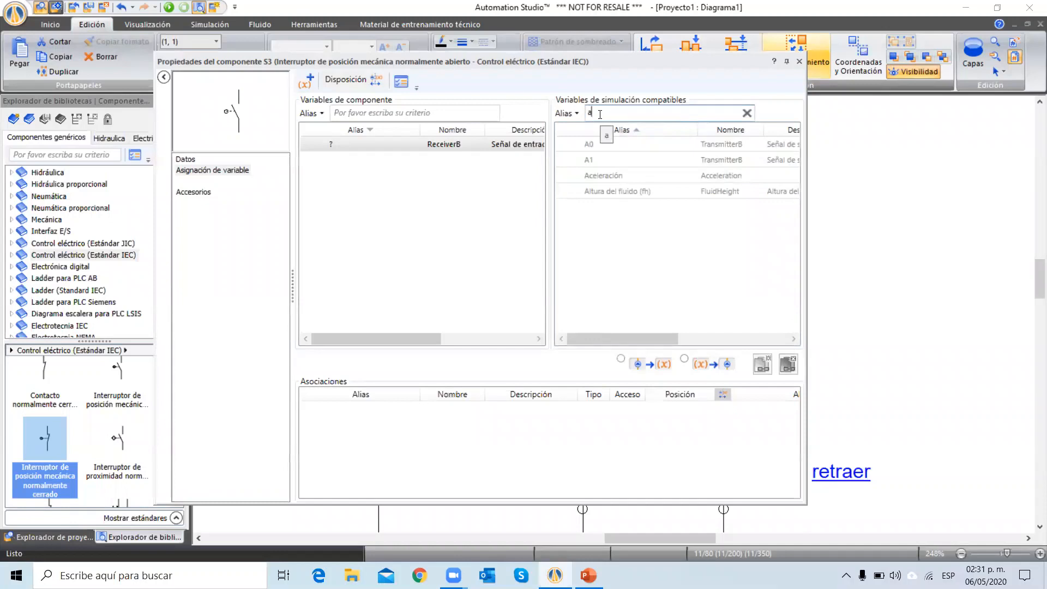
double_click(613, 145)
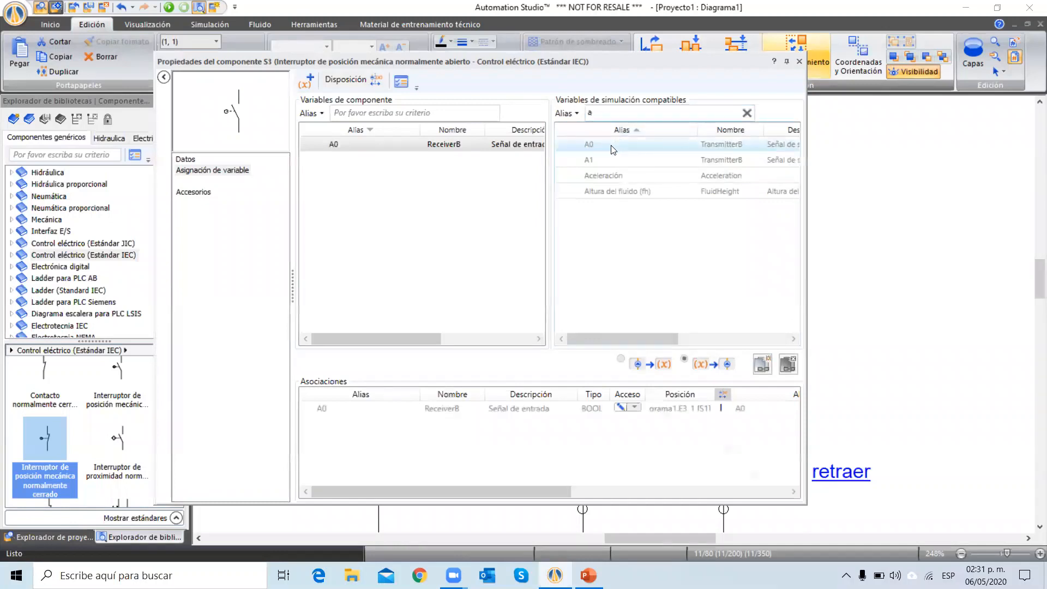
click(799, 64)
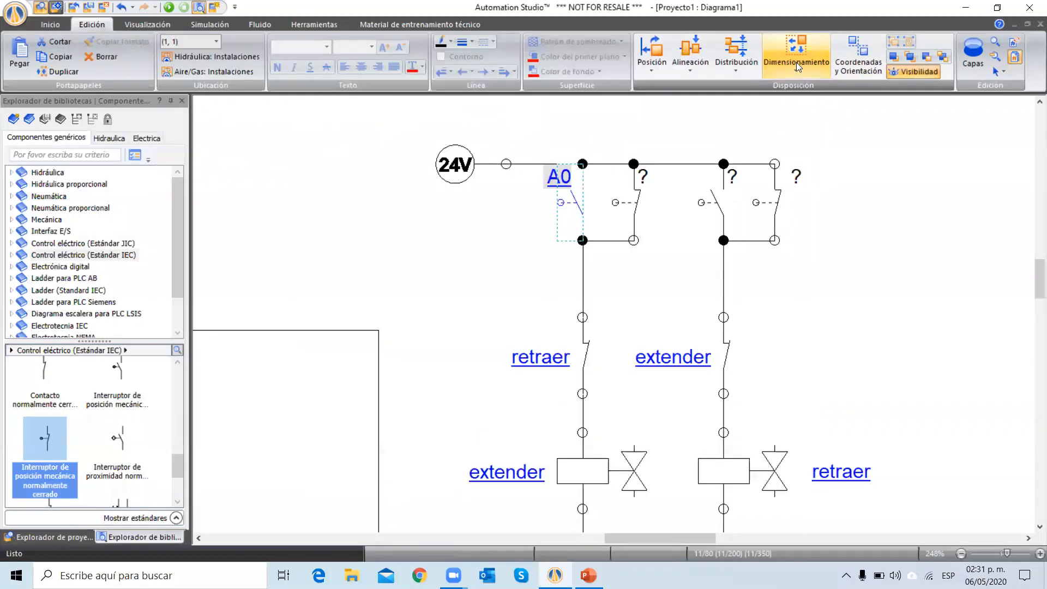
Step: Associate the normally closed position switch in the extender coil's branch with variable A1 and move its label to the left
double_click(638, 203)
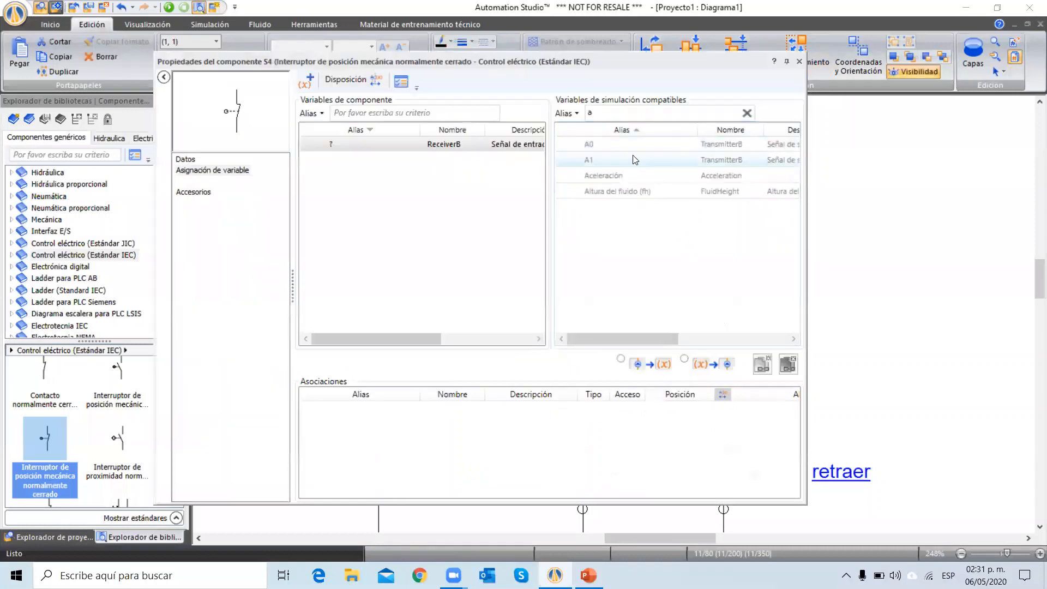
double_click(631, 154)
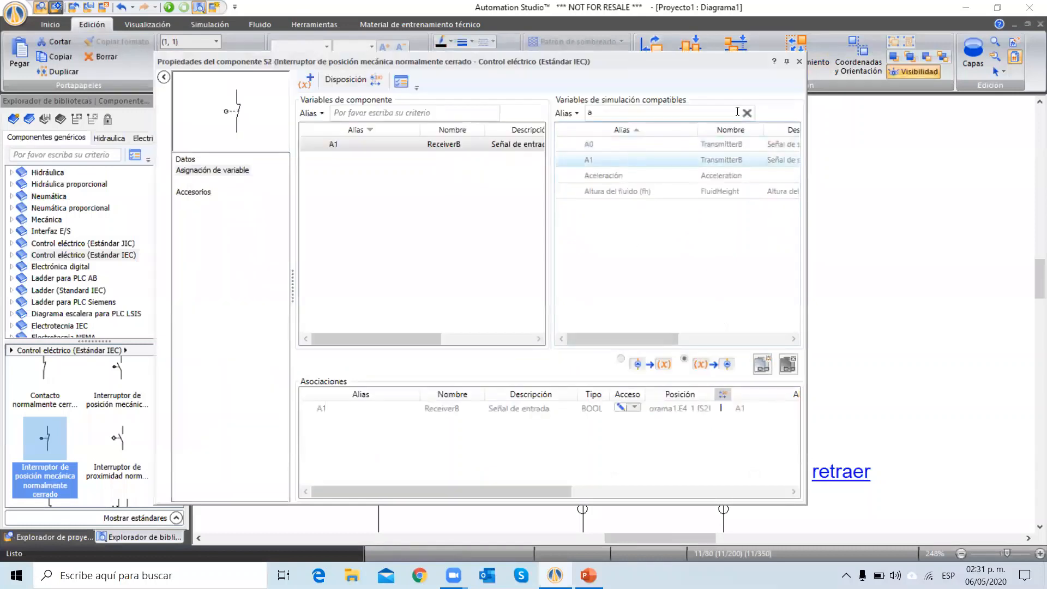
click(798, 64)
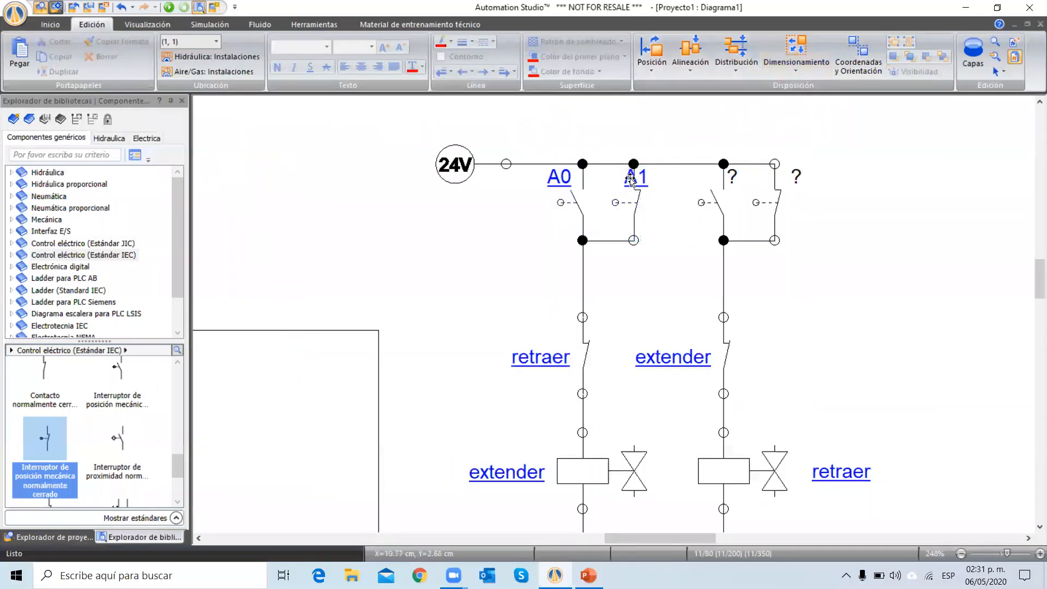
drag(626, 179, 600, 179)
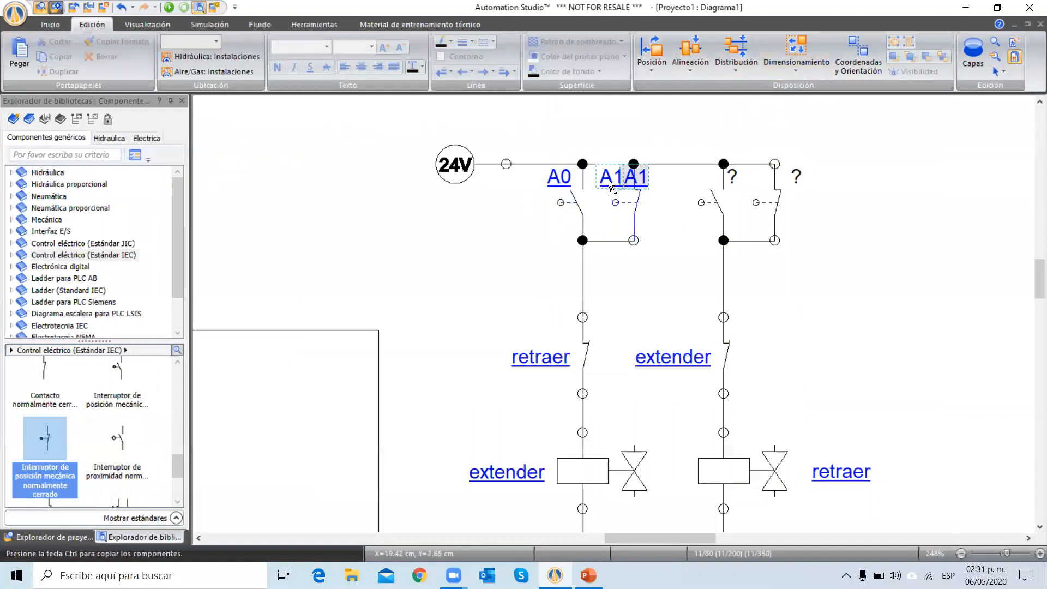
click(679, 244)
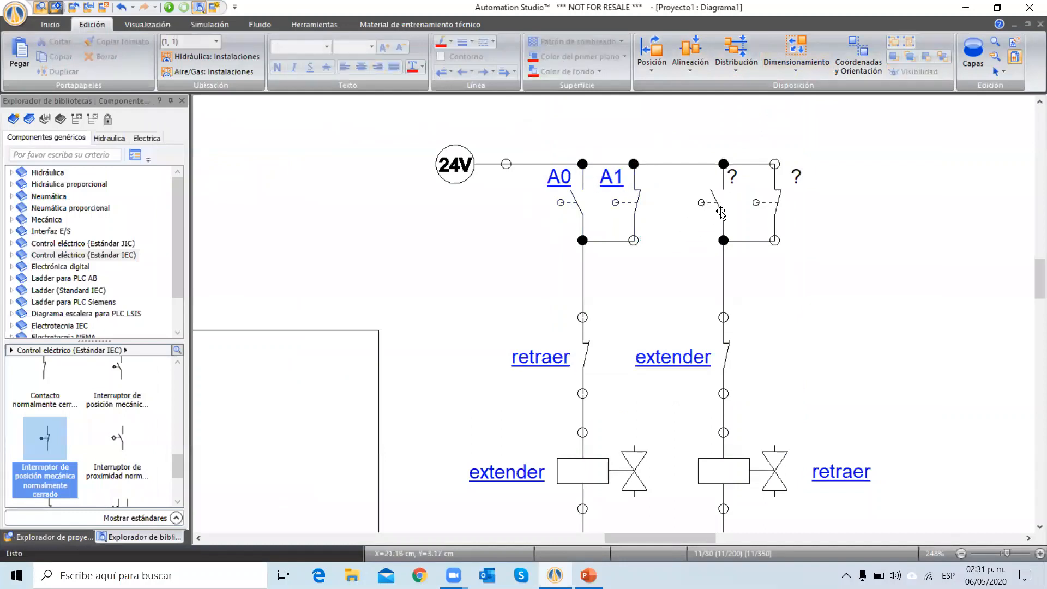
Step: Associate the normally open position switch in the retraer coil's branch with variable A1 and move its label to the left
double_click(720, 212)
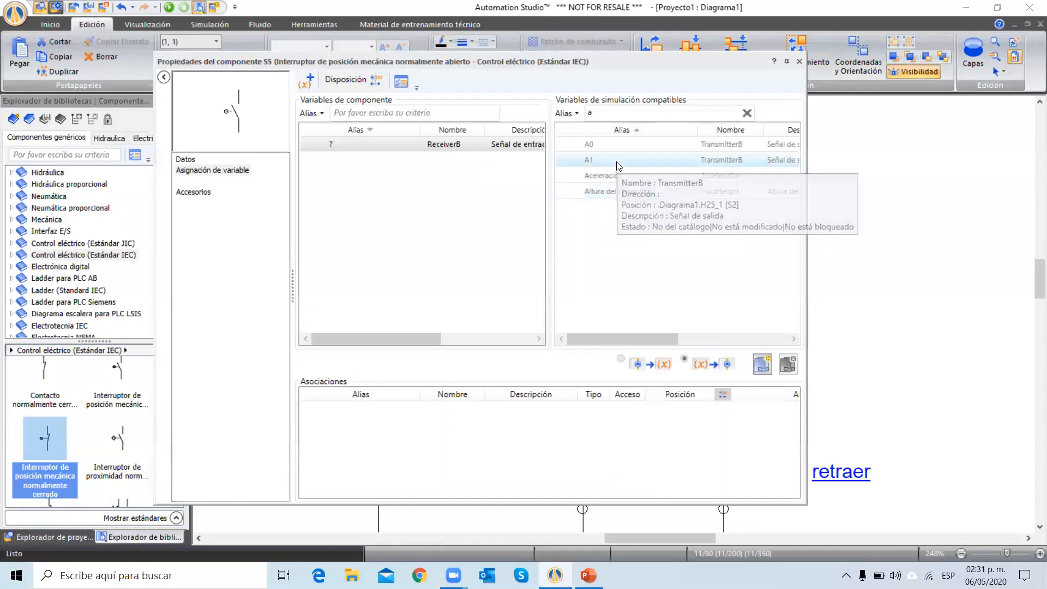
click(618, 162)
click(799, 63)
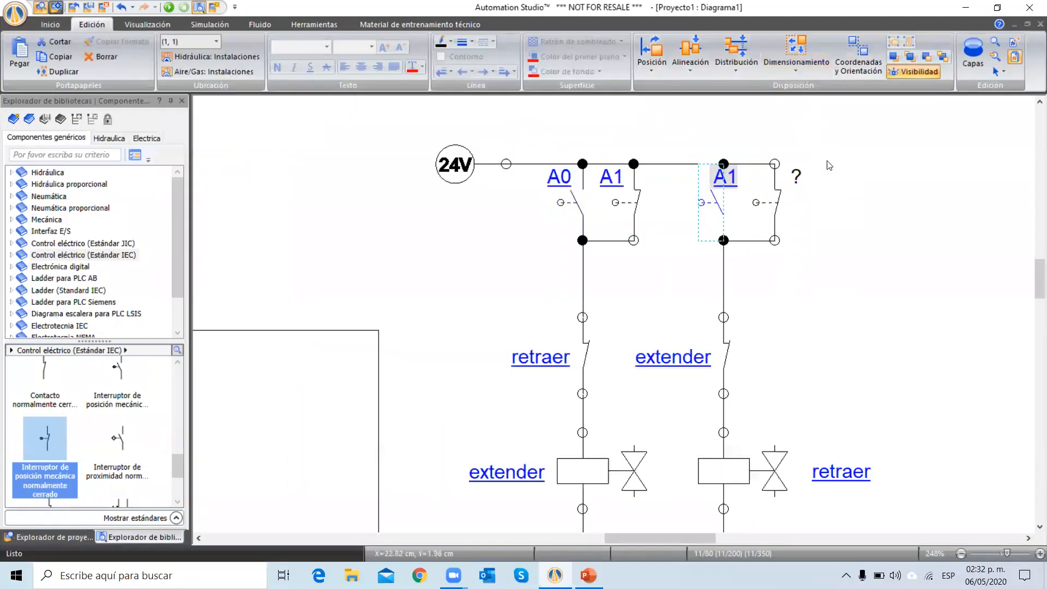
drag(734, 179, 698, 179)
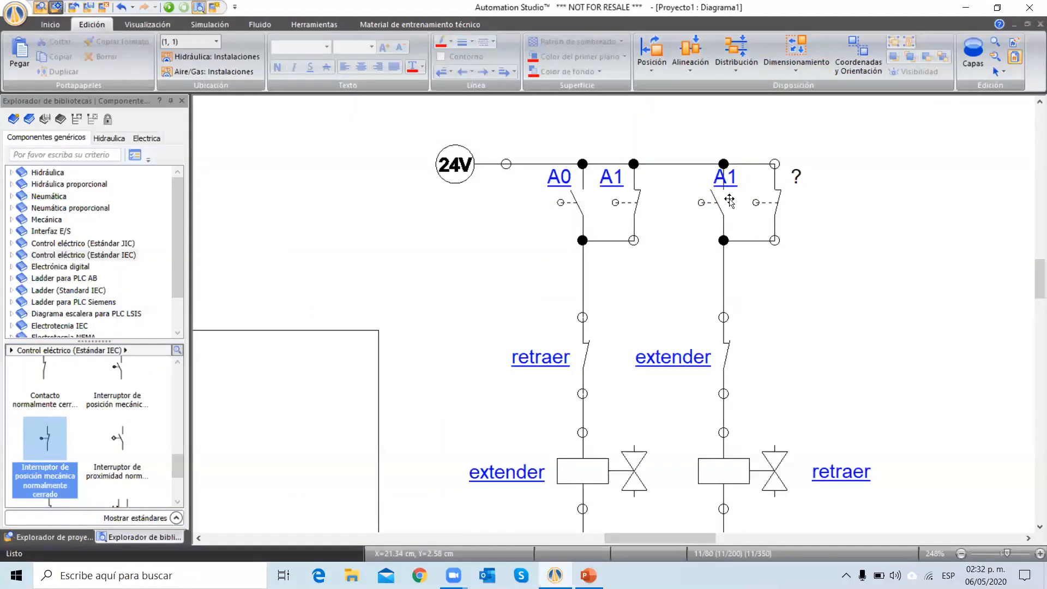
click(829, 211)
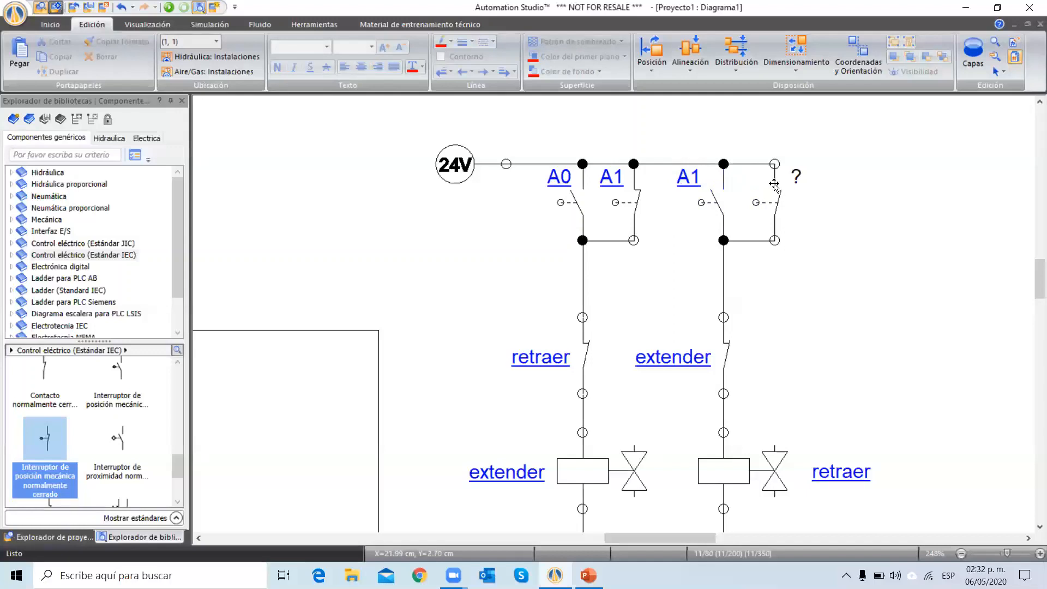
Step: Associate the normally closed position switch in the retraer coil's branch with sensor variable A0
double_click(774, 184)
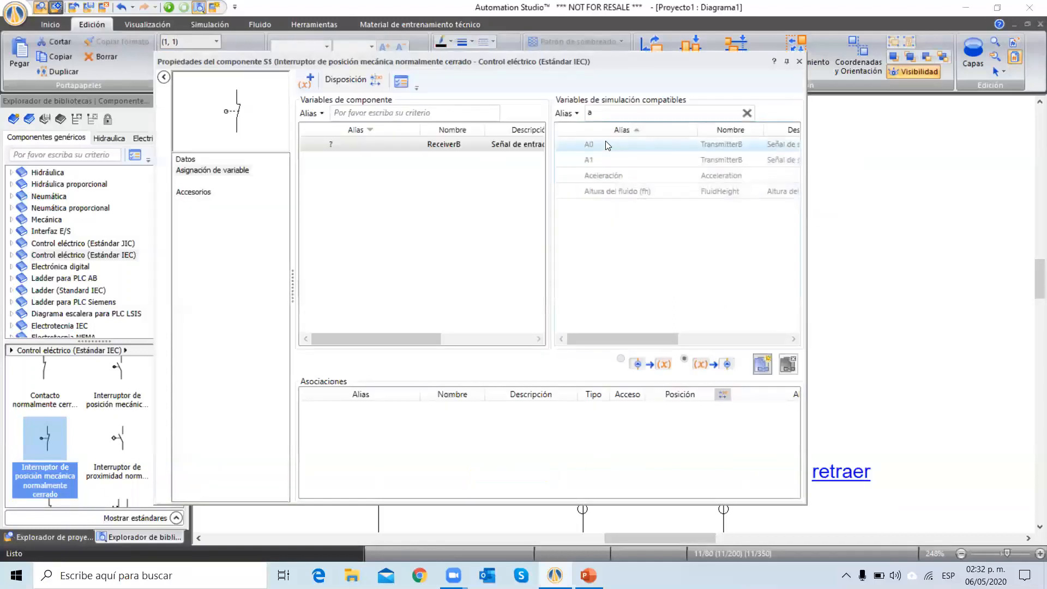
click(605, 144)
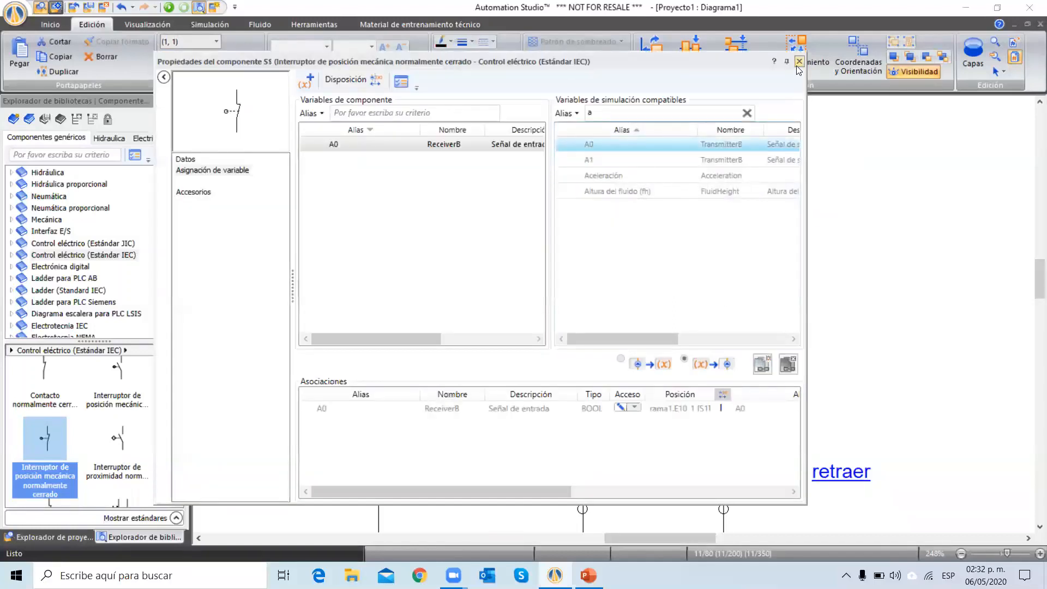
click(694, 148)
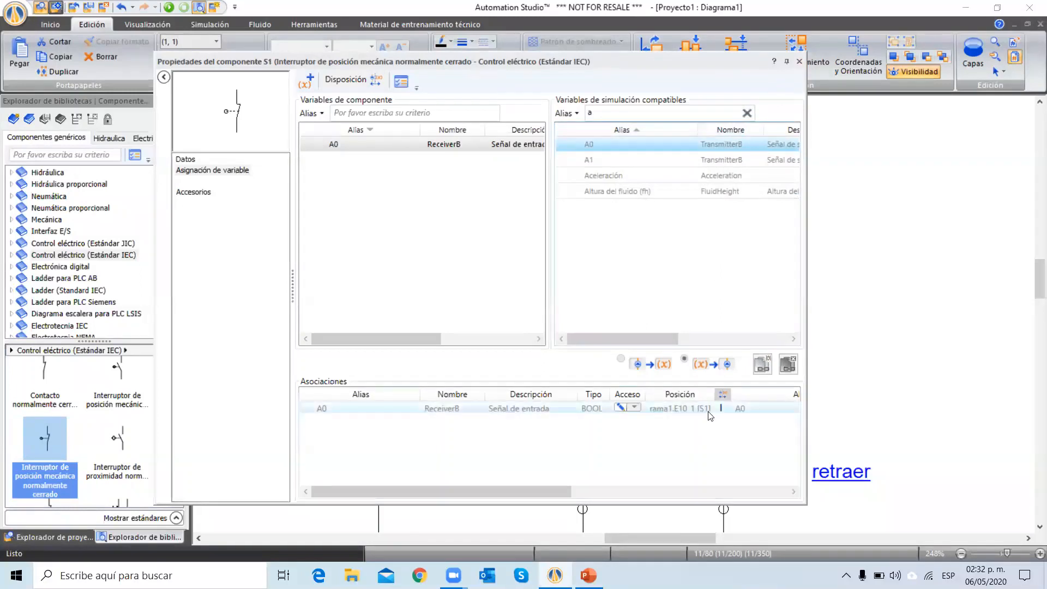
click(689, 415)
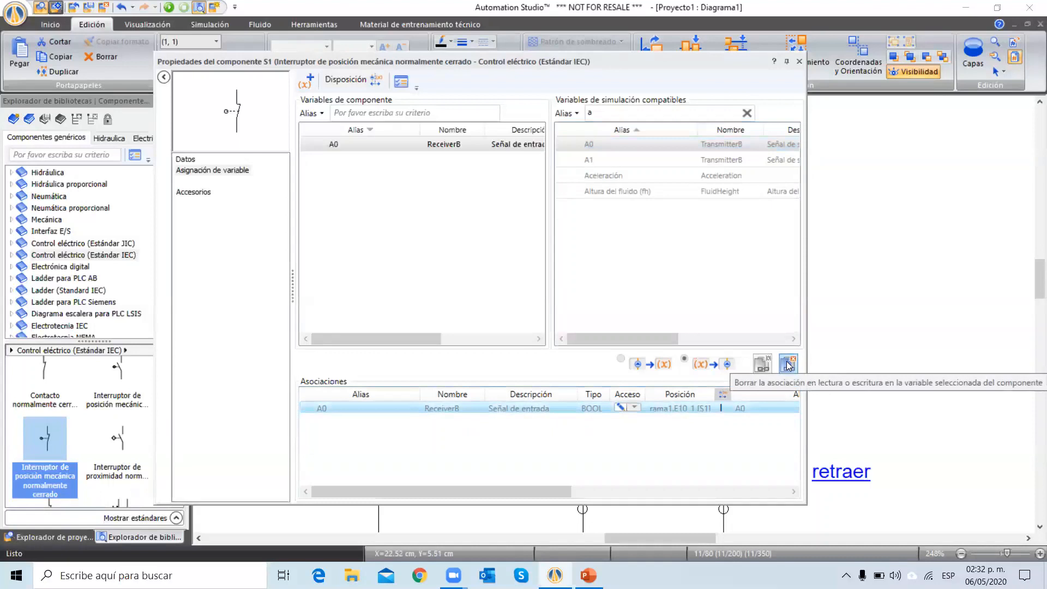
click(800, 62)
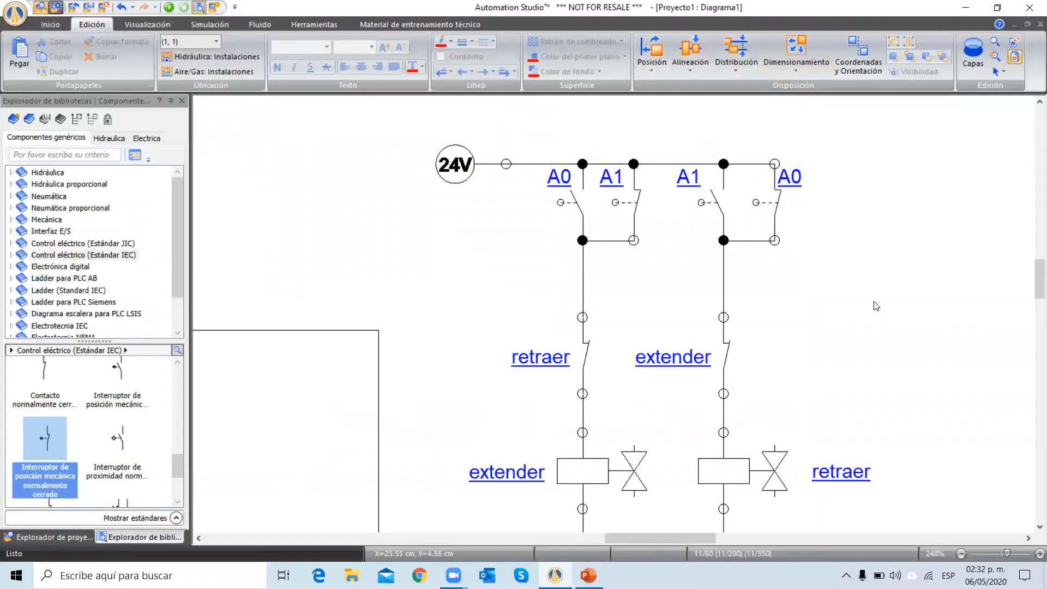
Step: Run the simulation of the whole circuit to check the cylinder's automatic extend and retract cycle, and stop it
scroll(876, 306, down, 3)
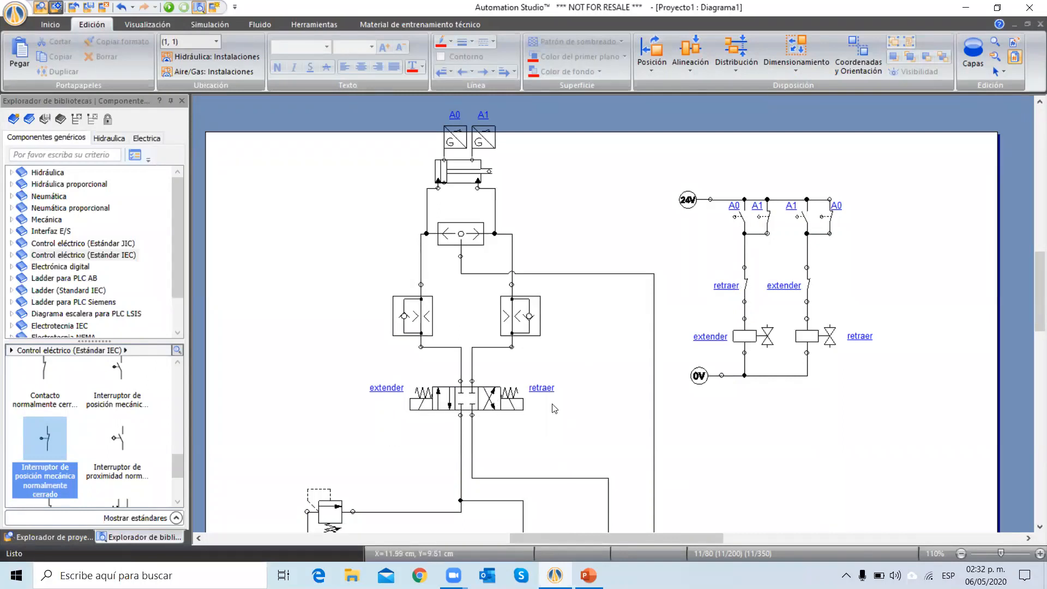
click(170, 8)
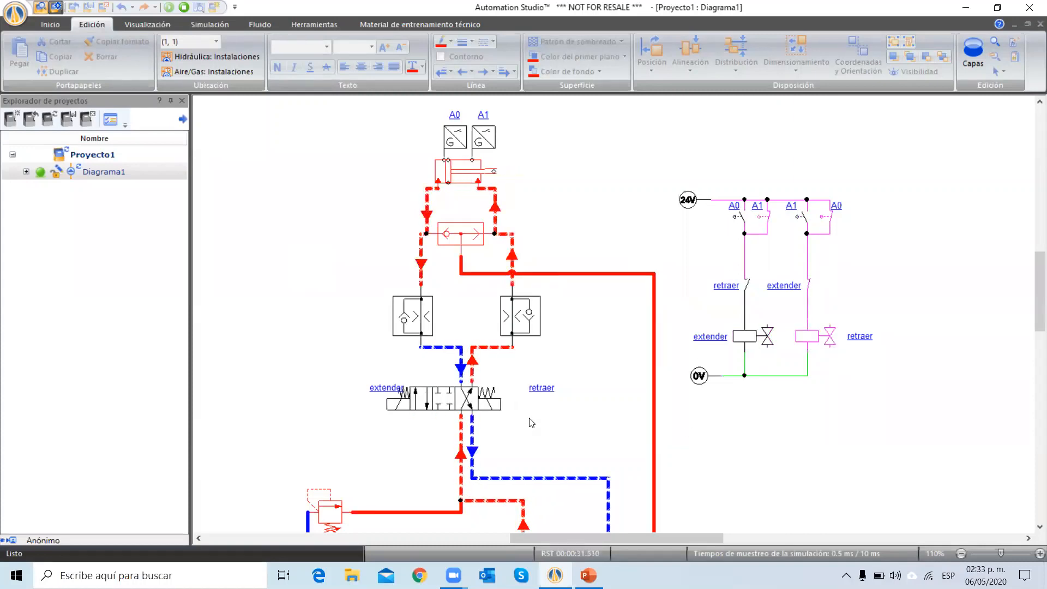
click(183, 10)
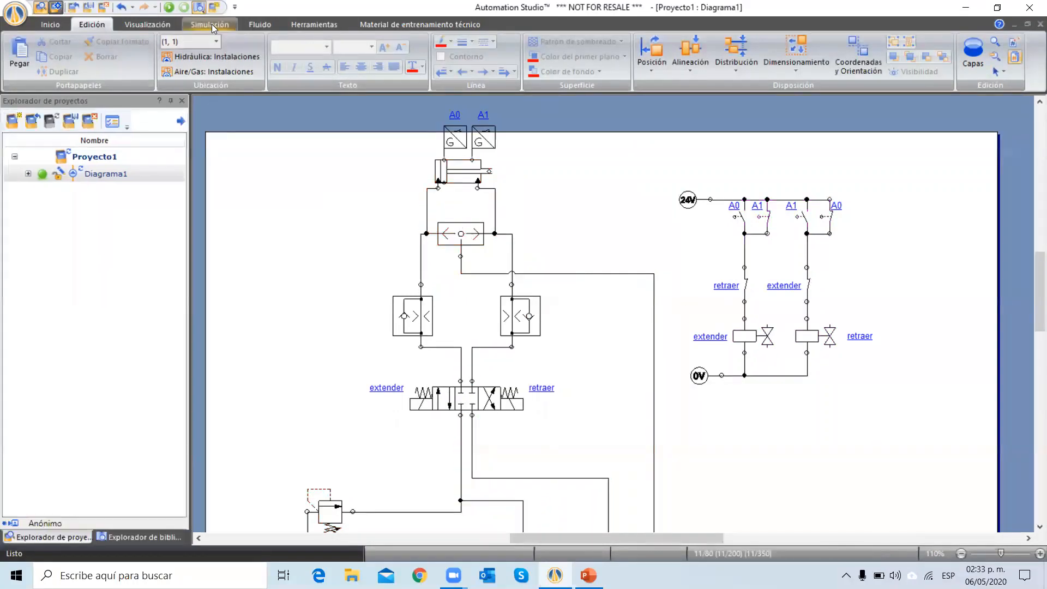
Step: Insert a material list table into the diagram and place it below the electrical control circuit, inside the page border
click(211, 25)
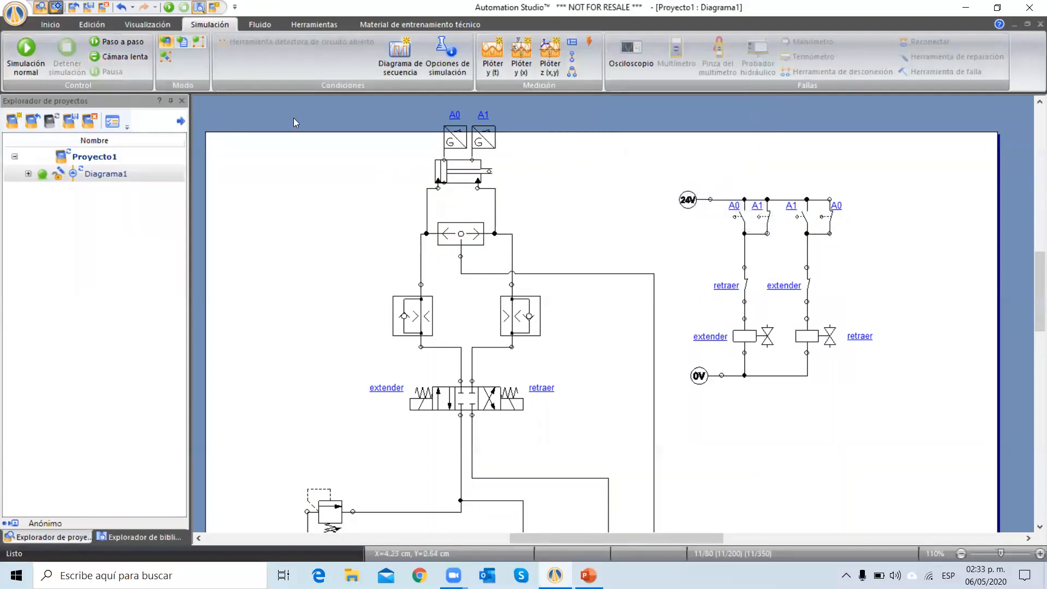
click(50, 24)
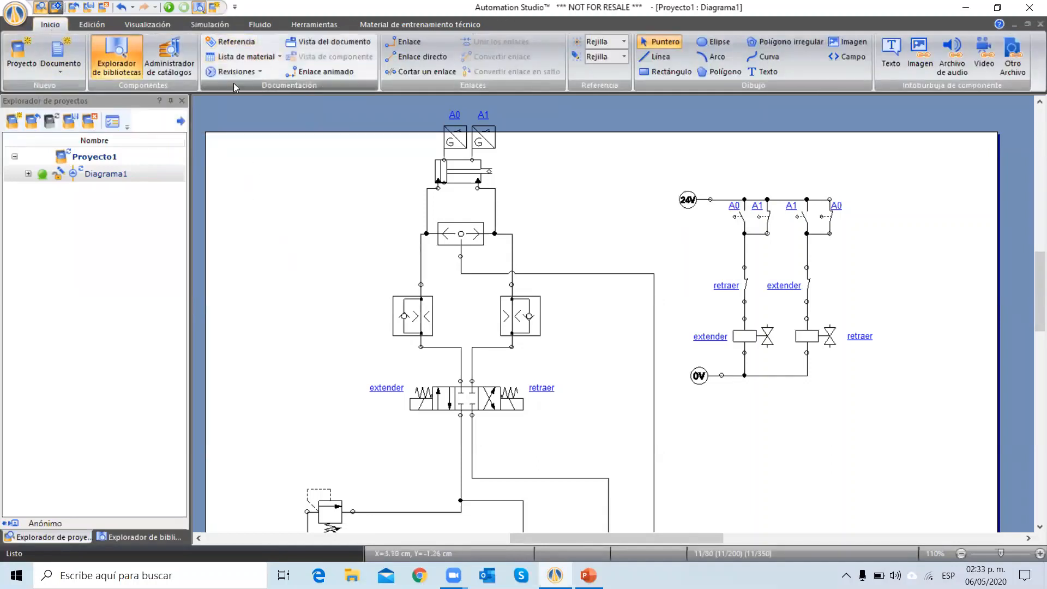
click(241, 57)
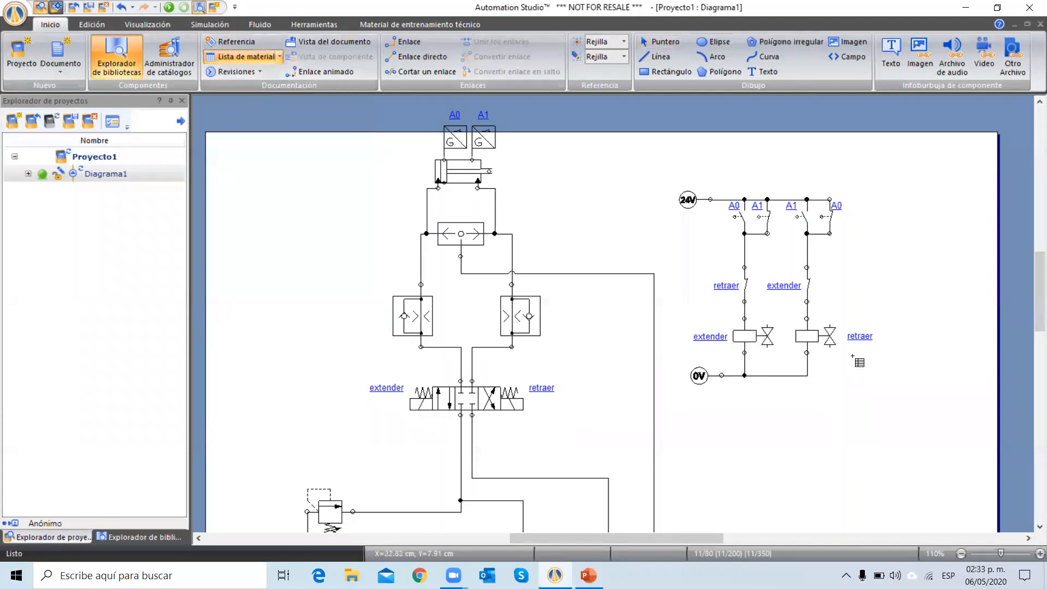
scroll(858, 359, down, 5)
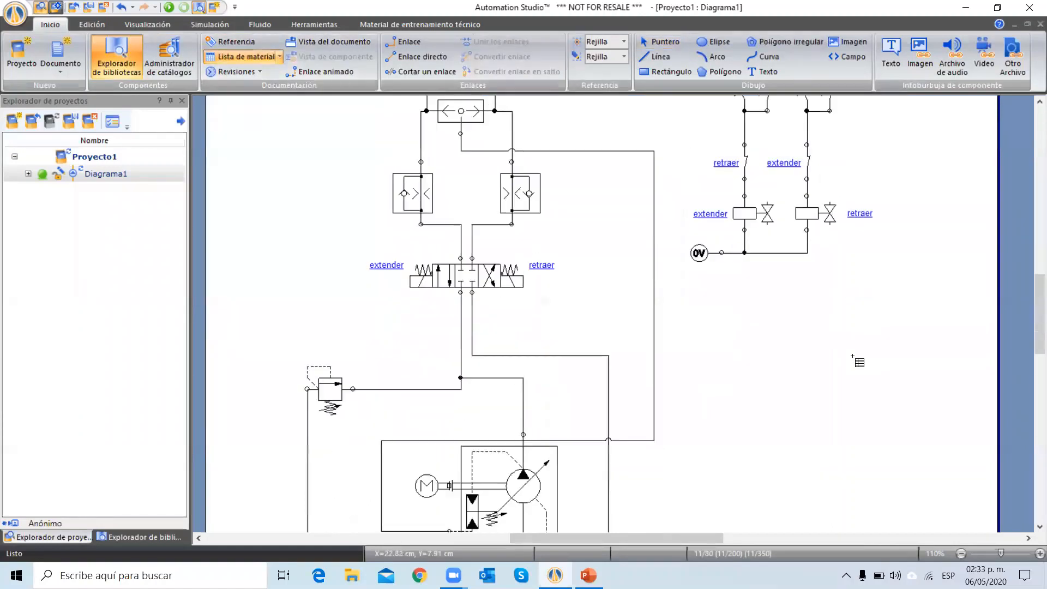
click(900, 352)
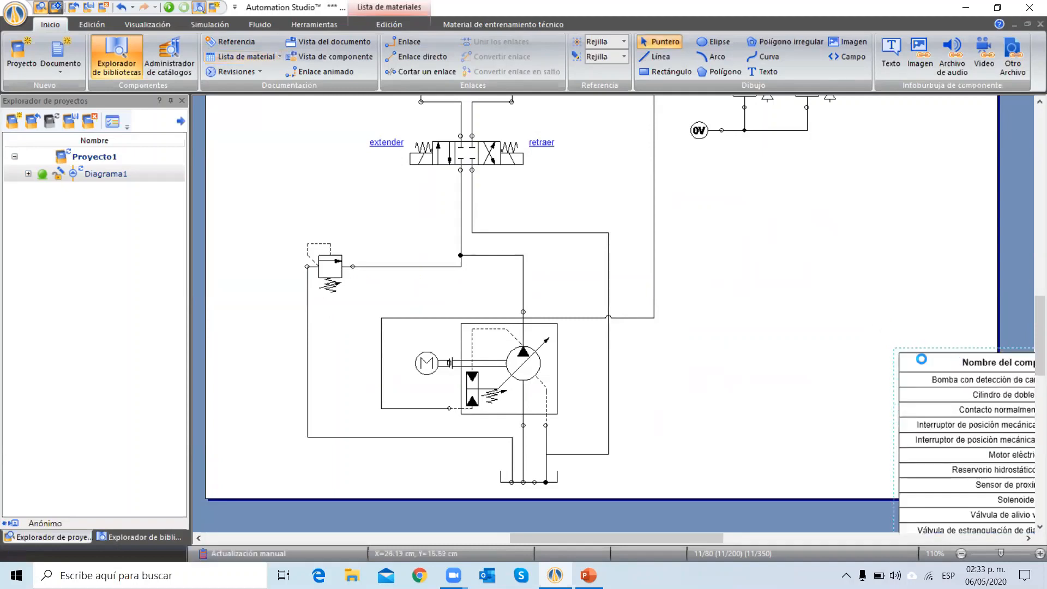
drag(899, 354, 678, 182)
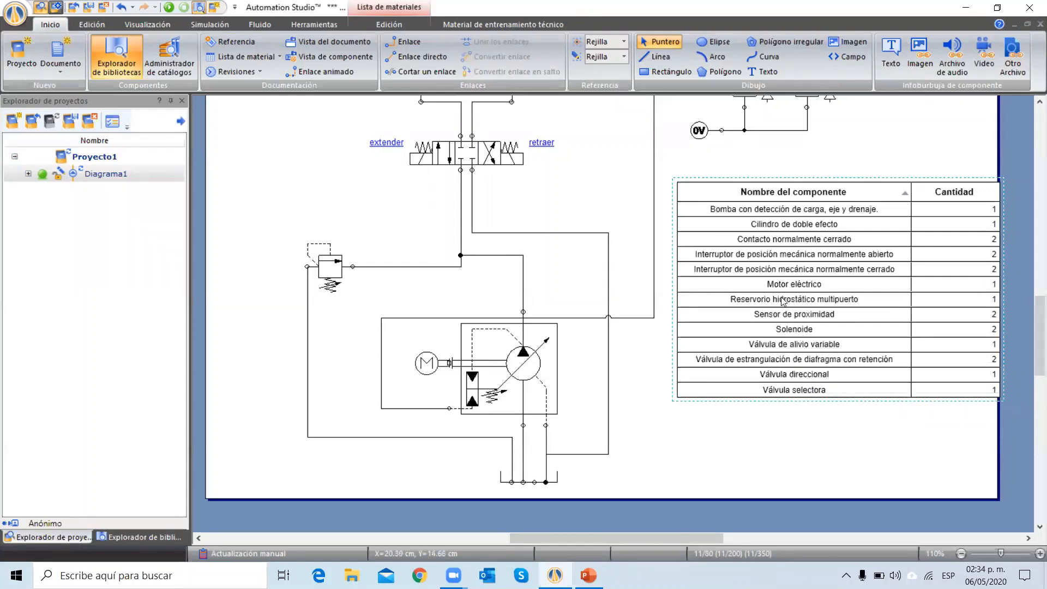
scroll(794, 341, up, 3)
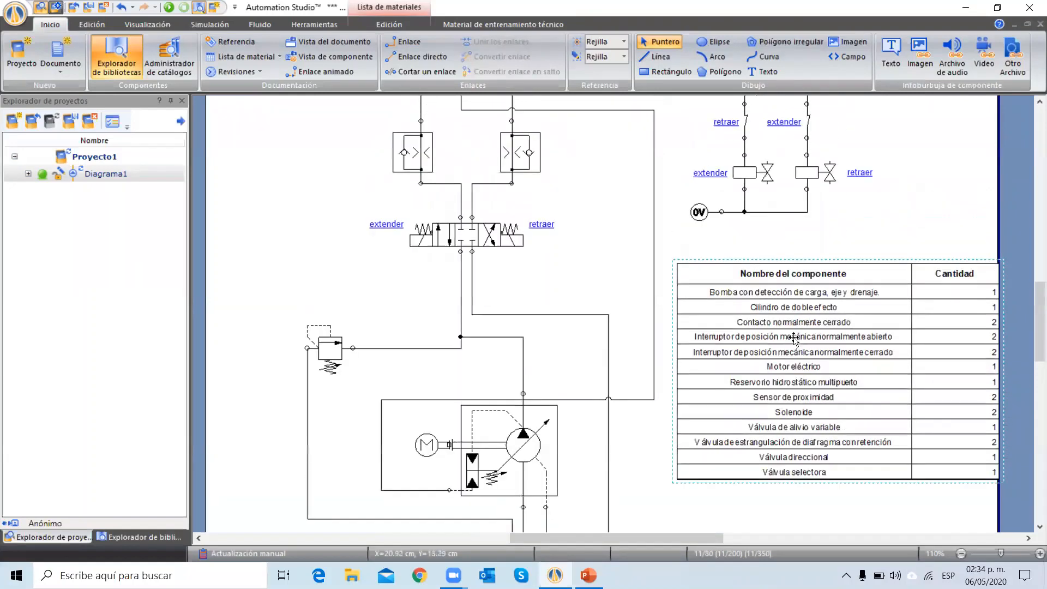
mouse_move(731, 260)
mouse_down()
mouse_move(700, 259)
mouse_move(715, 255)
mouse_up()
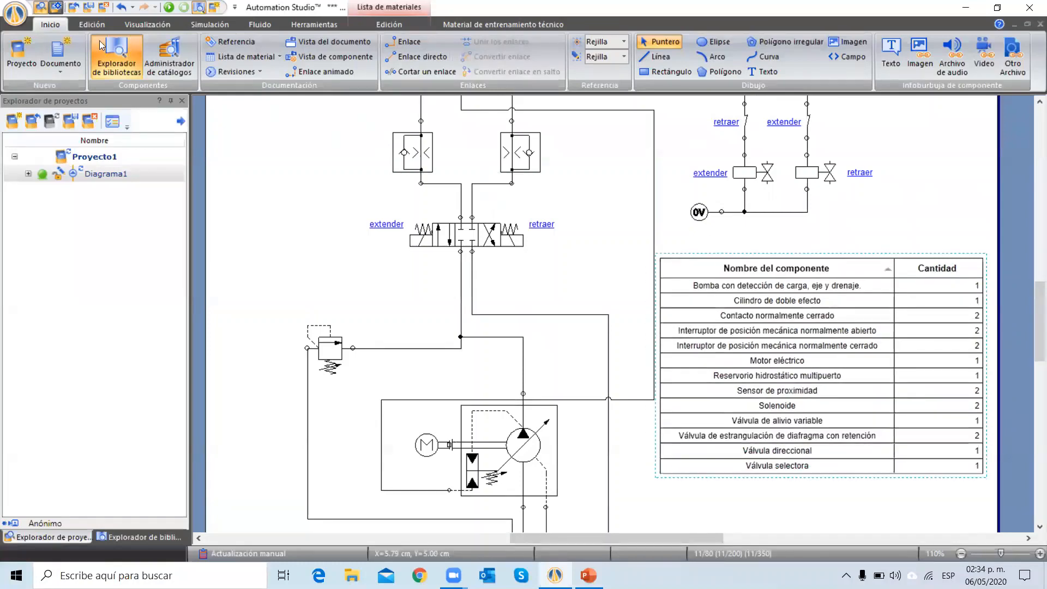
Step: Add reference balloons 1 and 2 pointing to the left throttle check valve and the variable relief valve
click(241, 44)
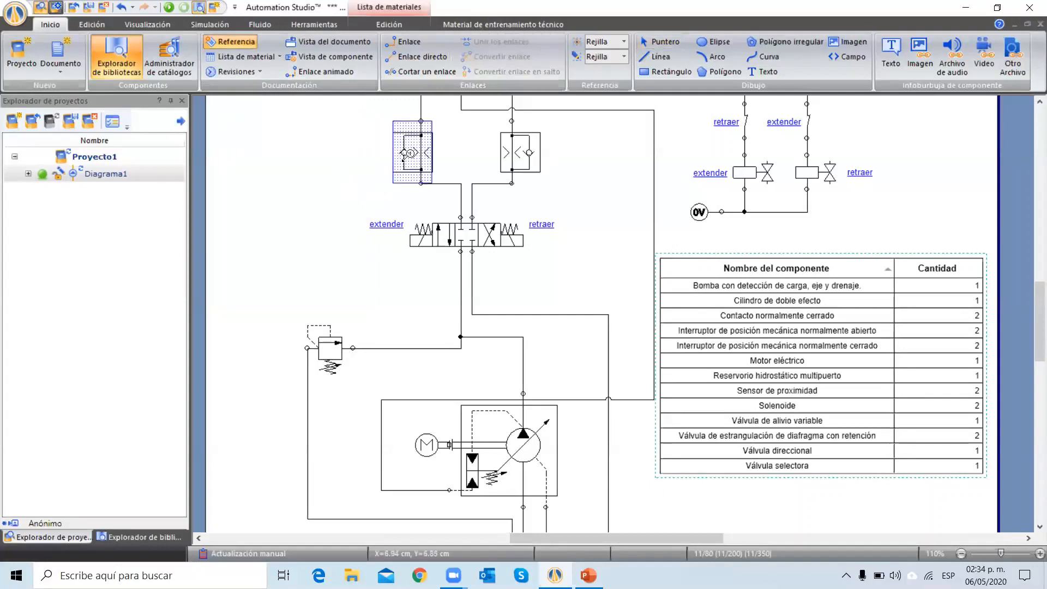
click(410, 153)
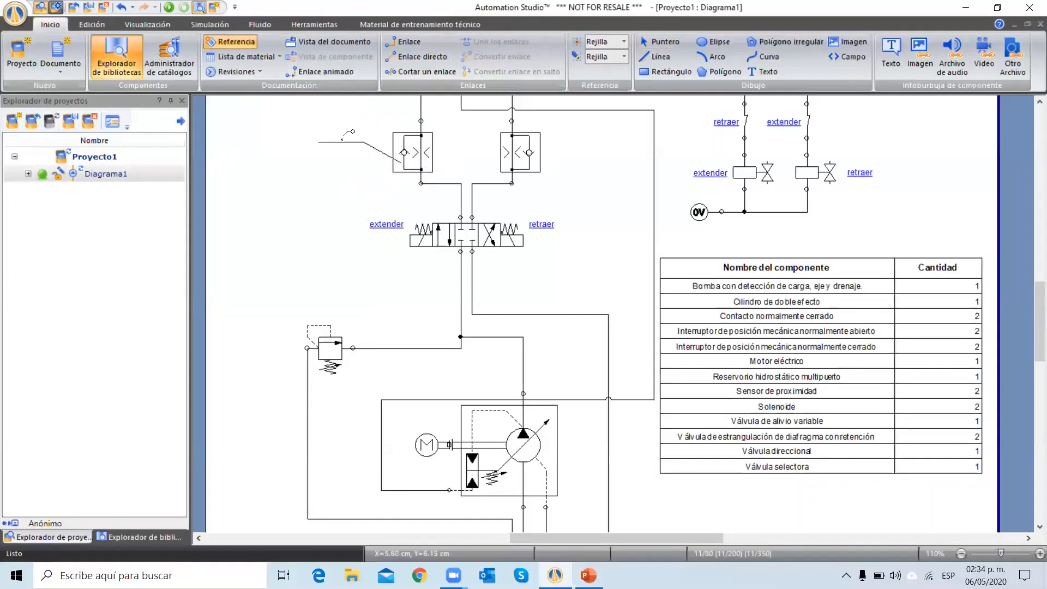
click(342, 140)
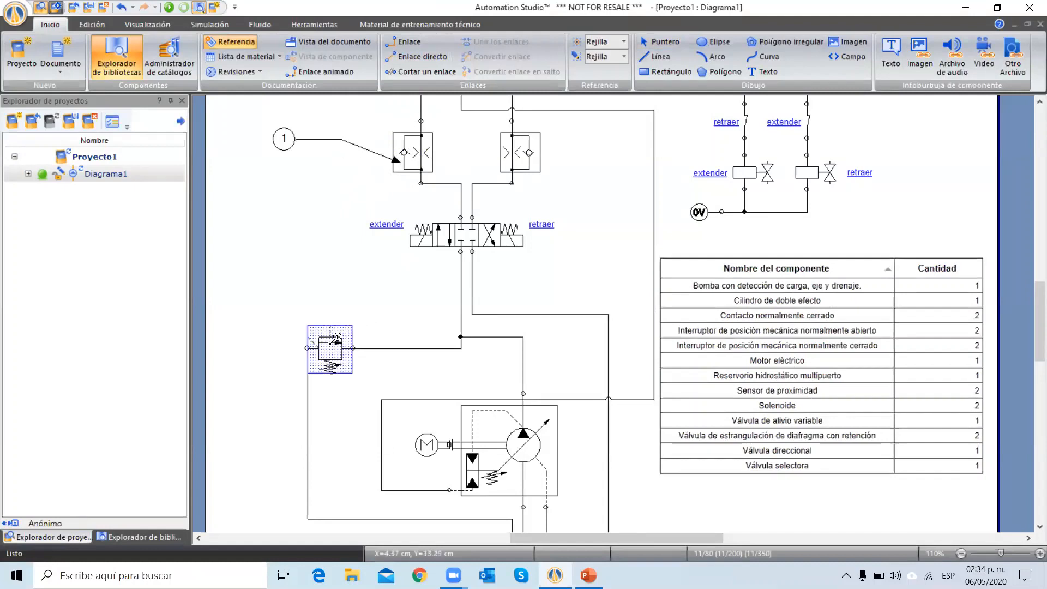
click(330, 349)
click(310, 299)
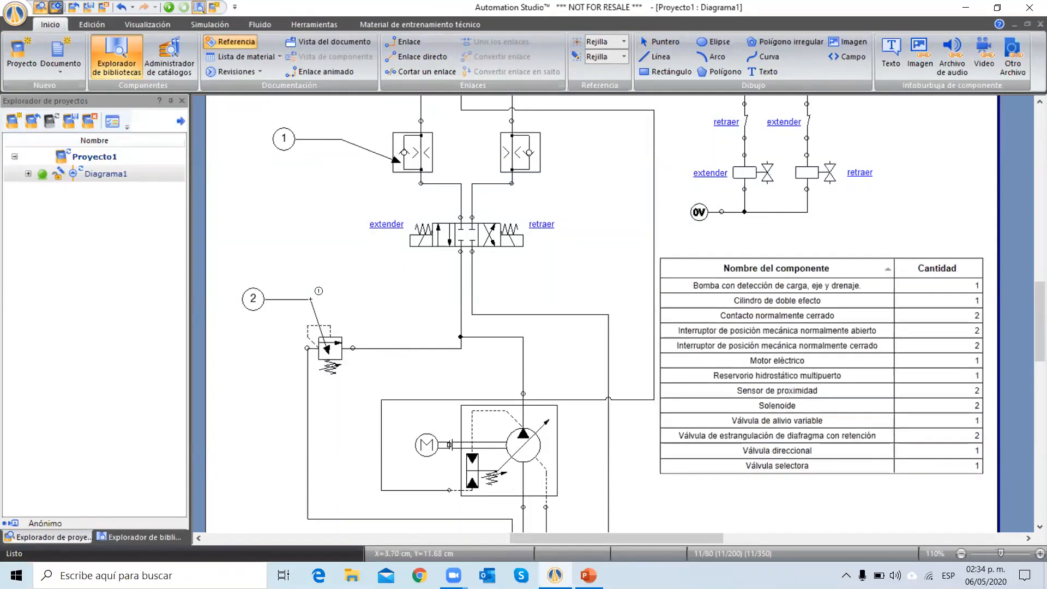
key(Escape)
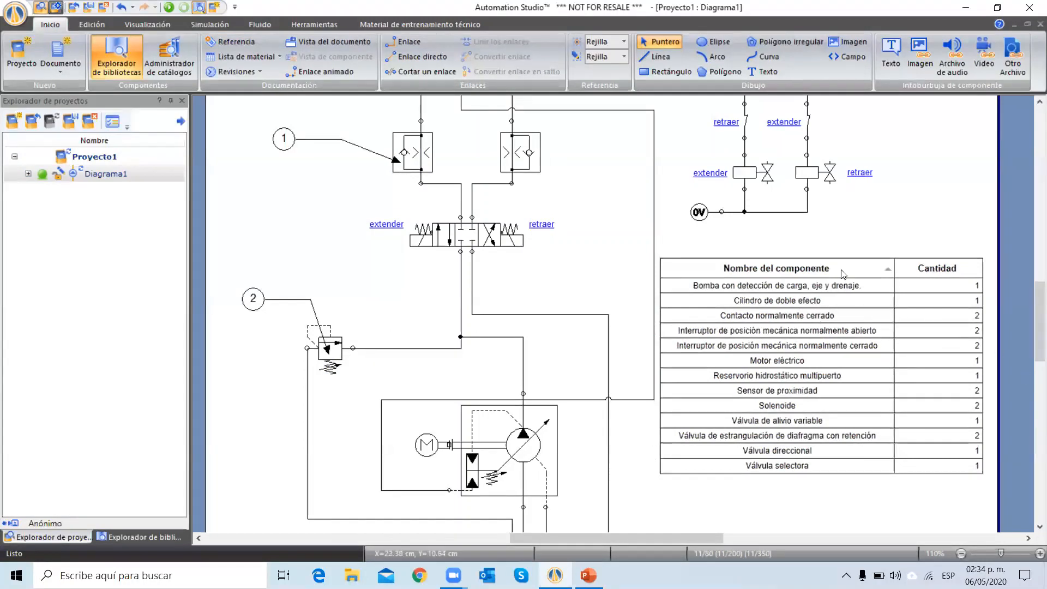
Step: Create a separate report document from the material list table and return to Diagrama1
right_click(862, 384)
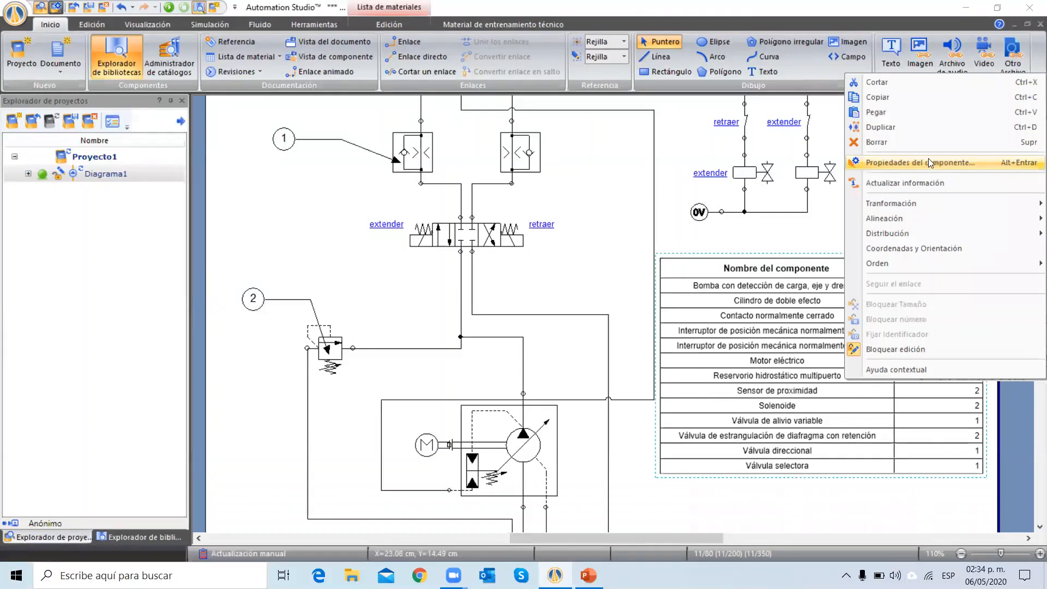
click(812, 417)
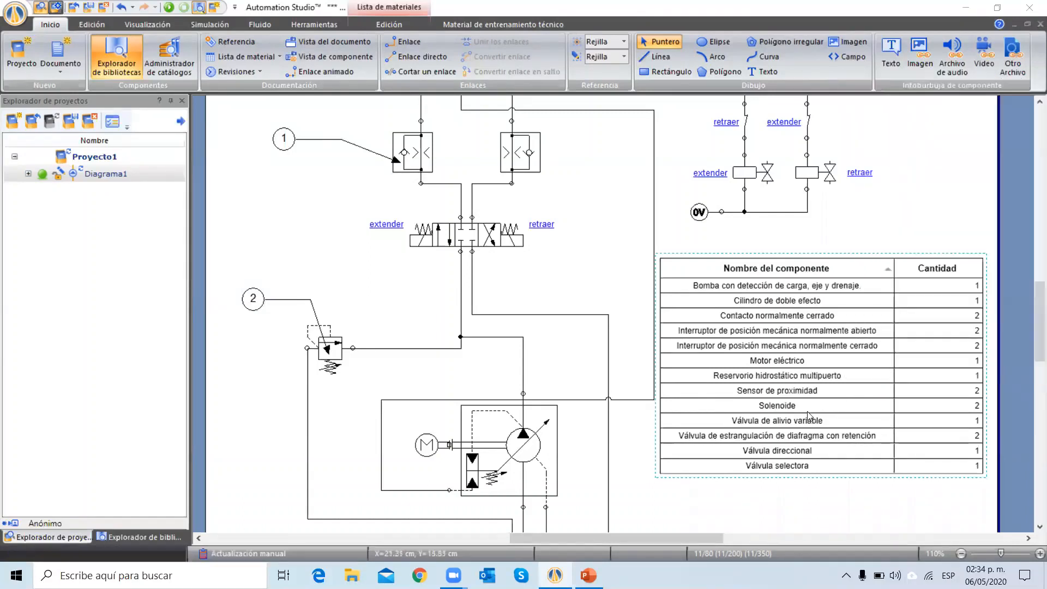
mouse_move(708, 262)
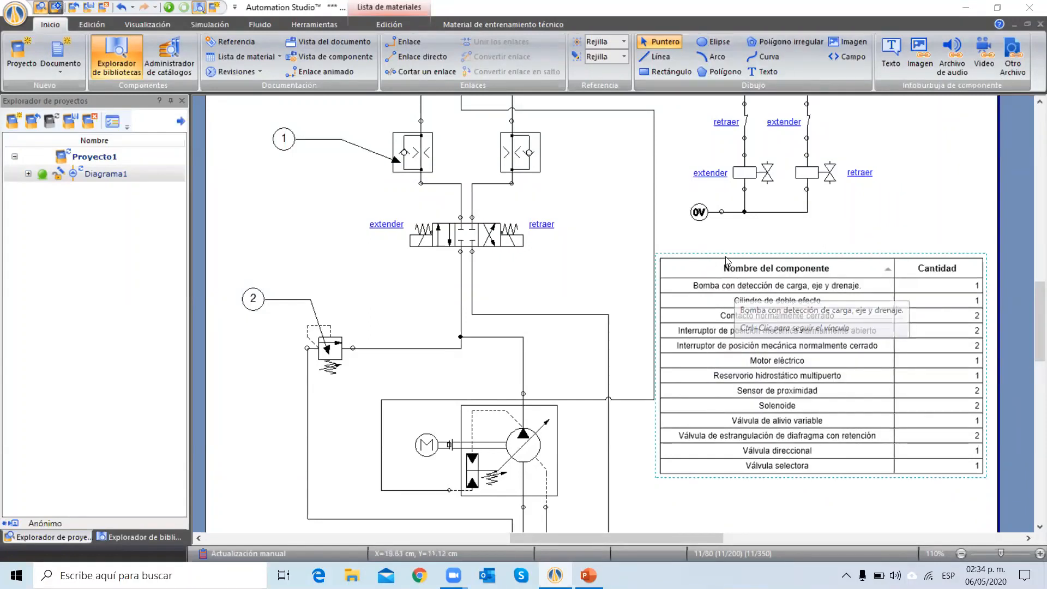
click(535, 60)
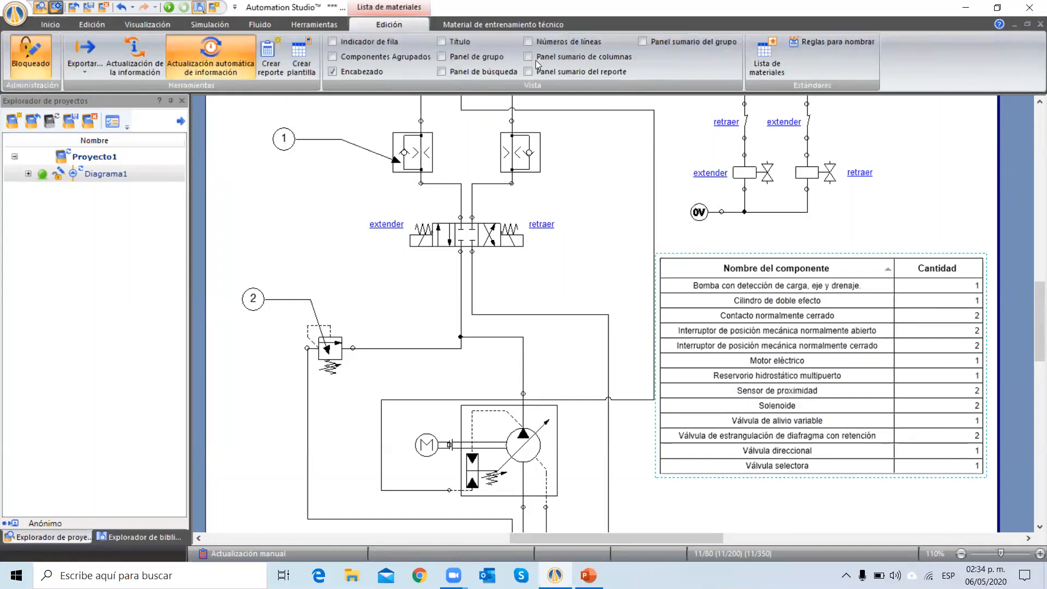
click(225, 63)
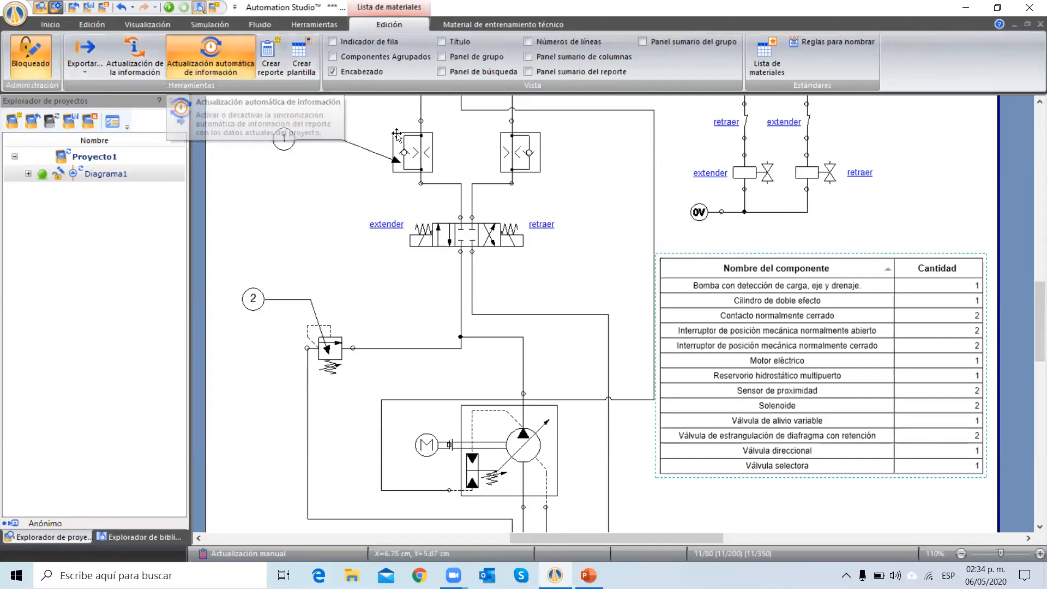
click(271, 62)
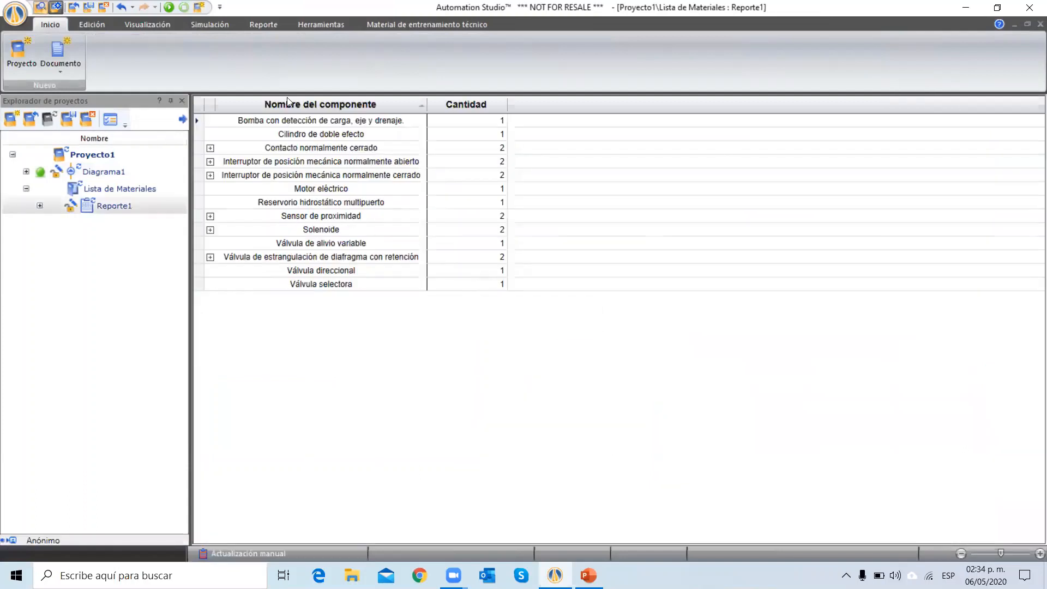
click(105, 173)
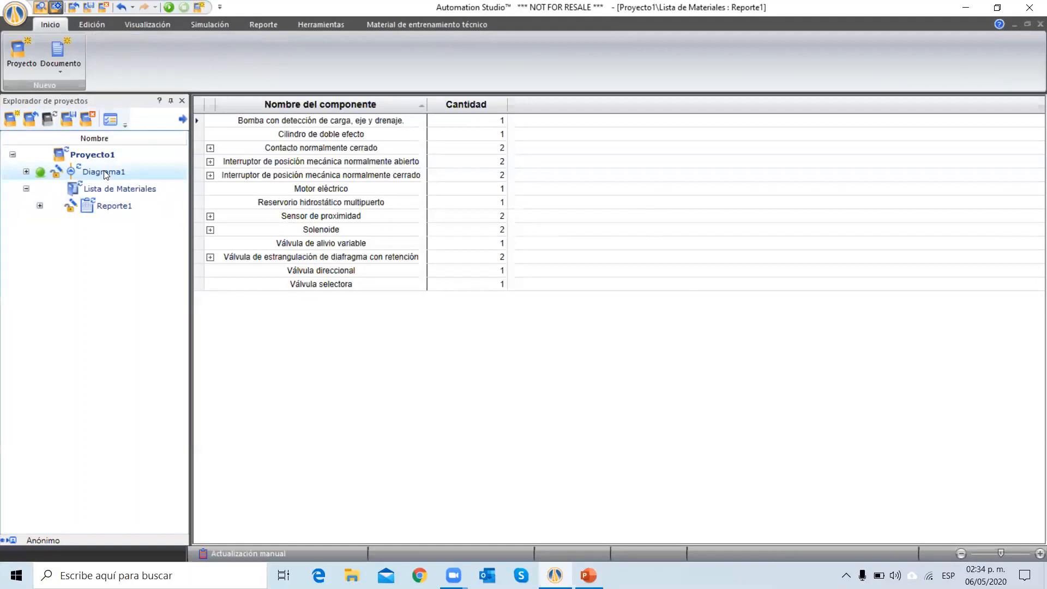
double_click(105, 173)
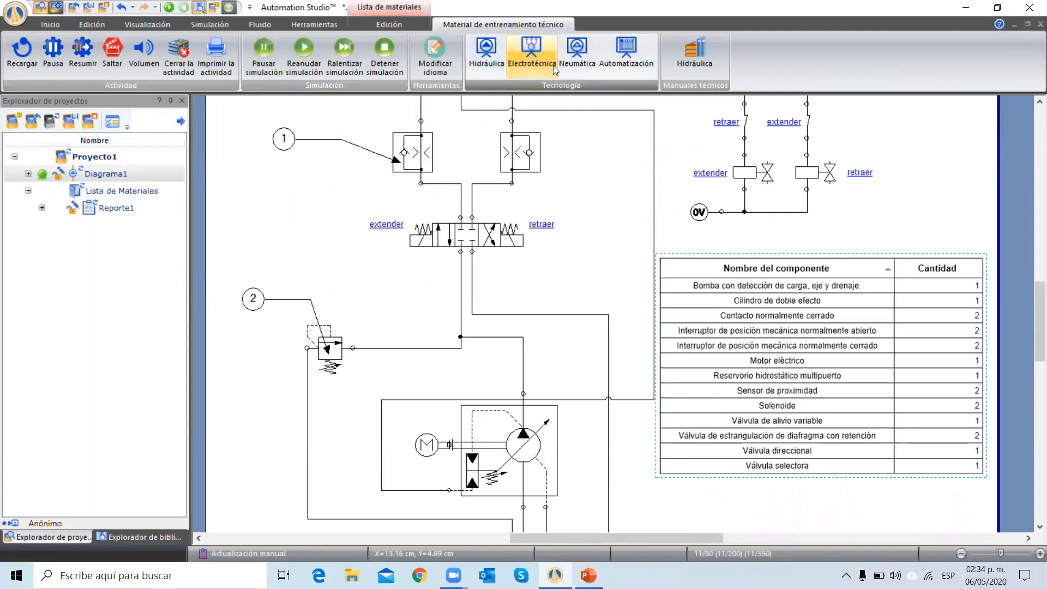
Step: Show the row indicator, grouped components, title and search panel in the material list table
scroll(553, 70, up, 1)
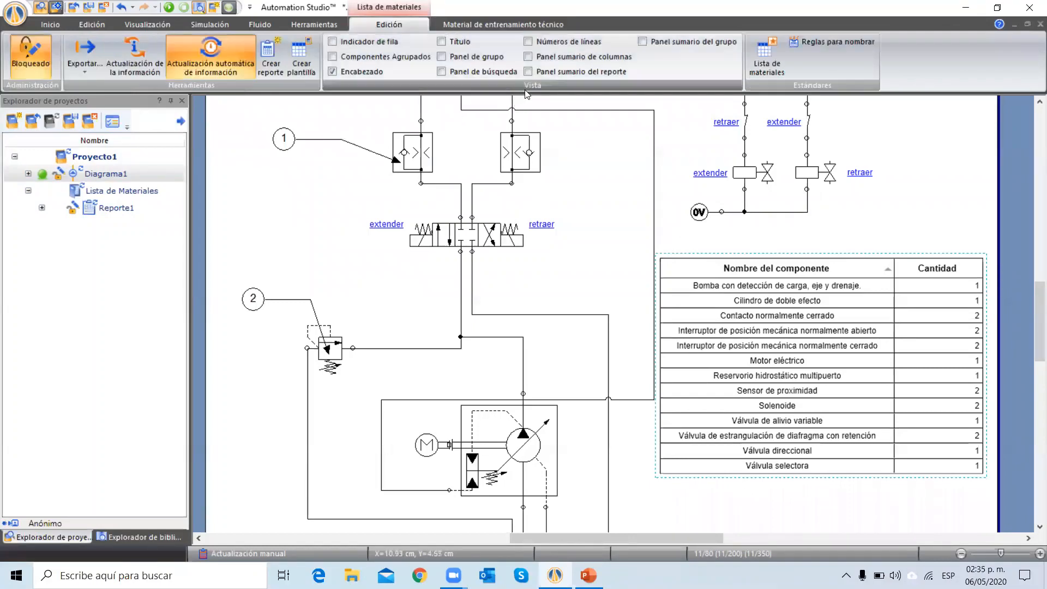
click(332, 42)
click(333, 57)
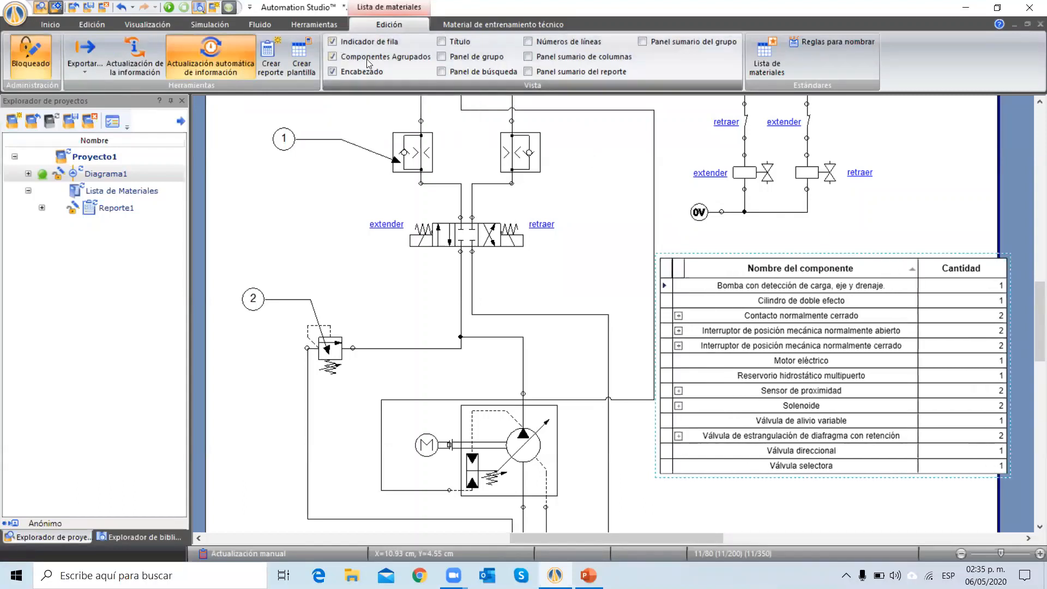
click(442, 72)
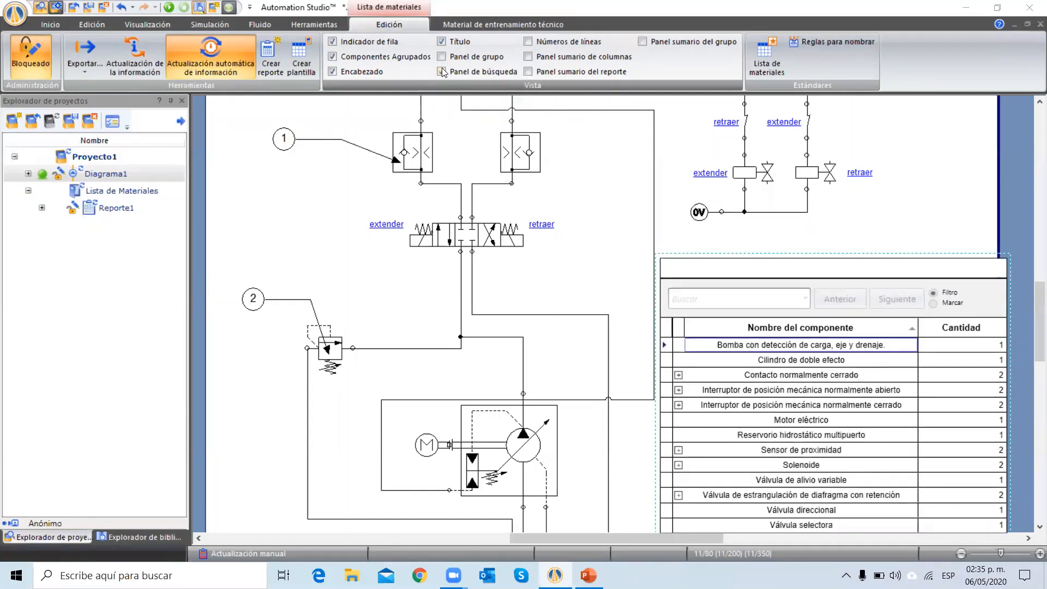
Step: Unlock the material list table for editing and filter its components by "SOLENOI"
right_click(705, 299)
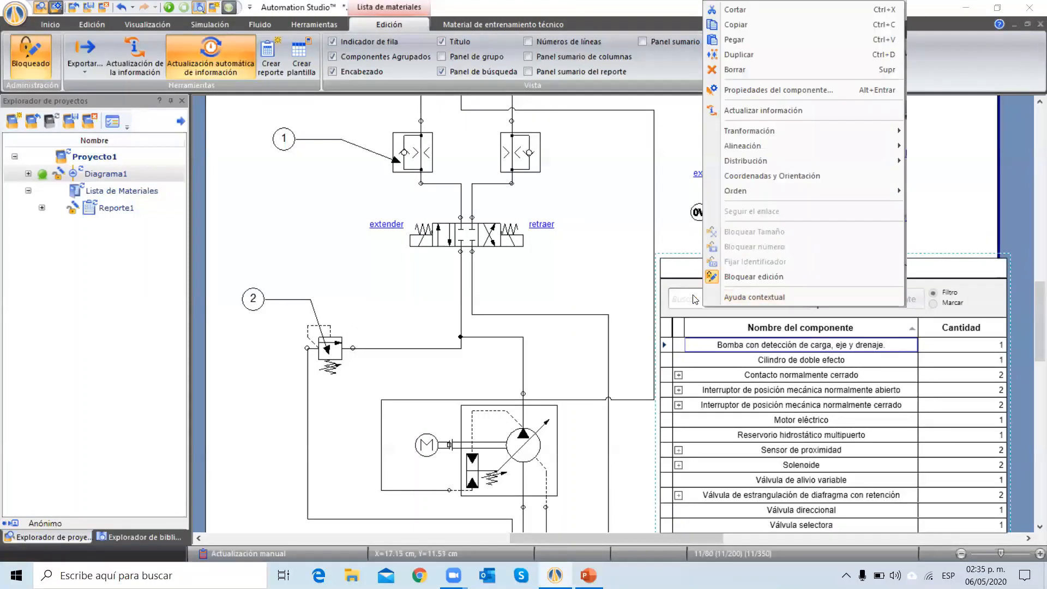
click(745, 278)
click(726, 298)
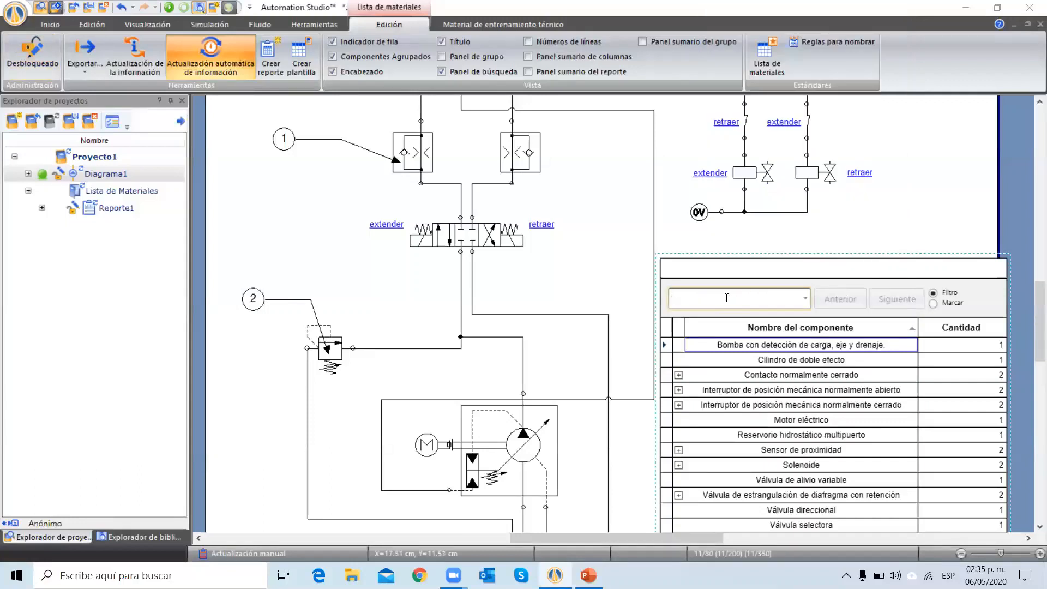
text(SOLENOI)
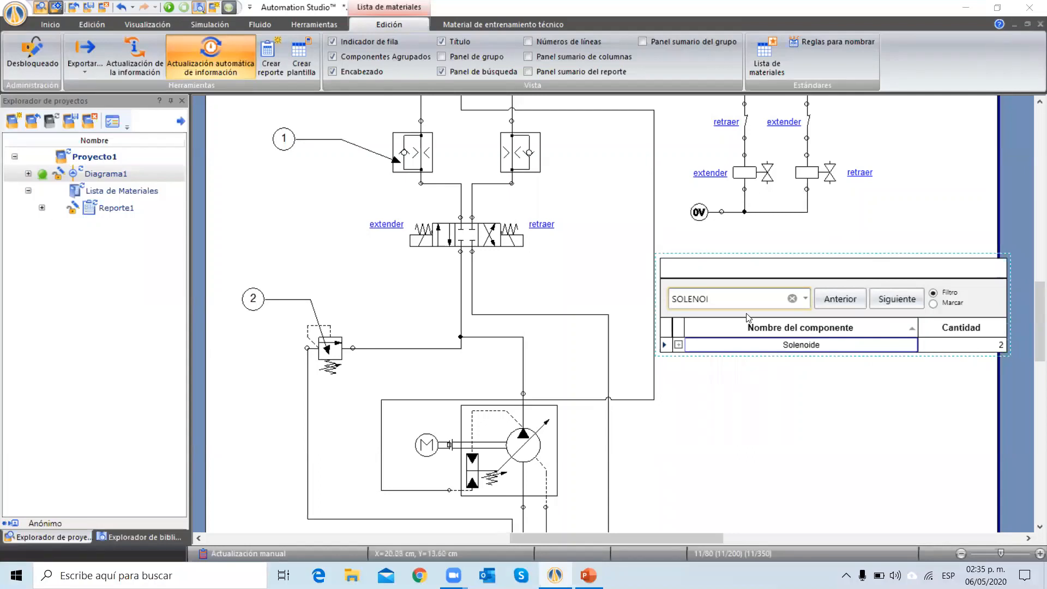
Step: Clear the component filter of the material list table and try out its line numbers display
click(791, 299)
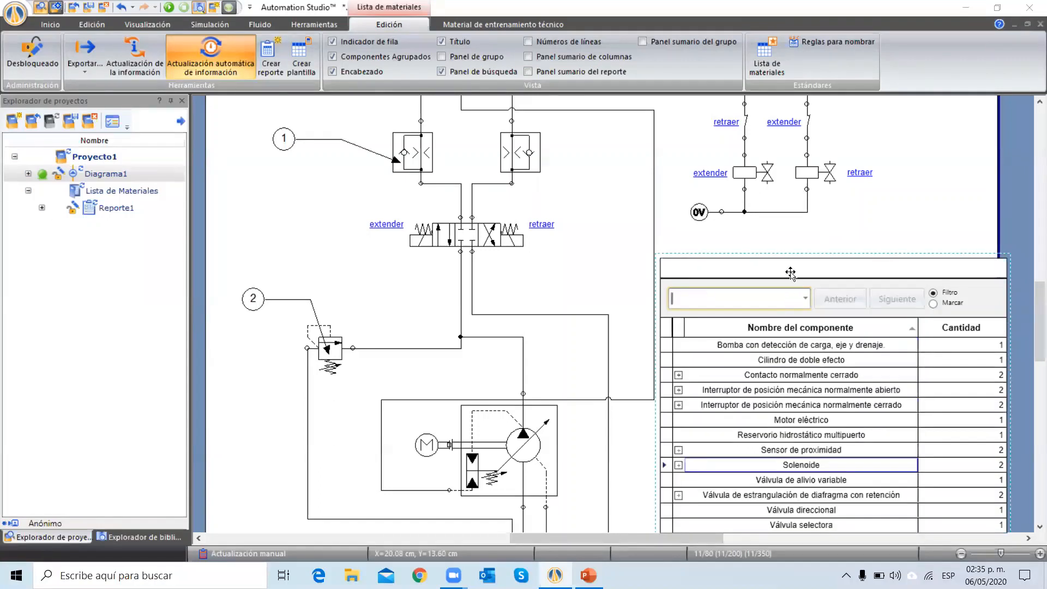
click(559, 48)
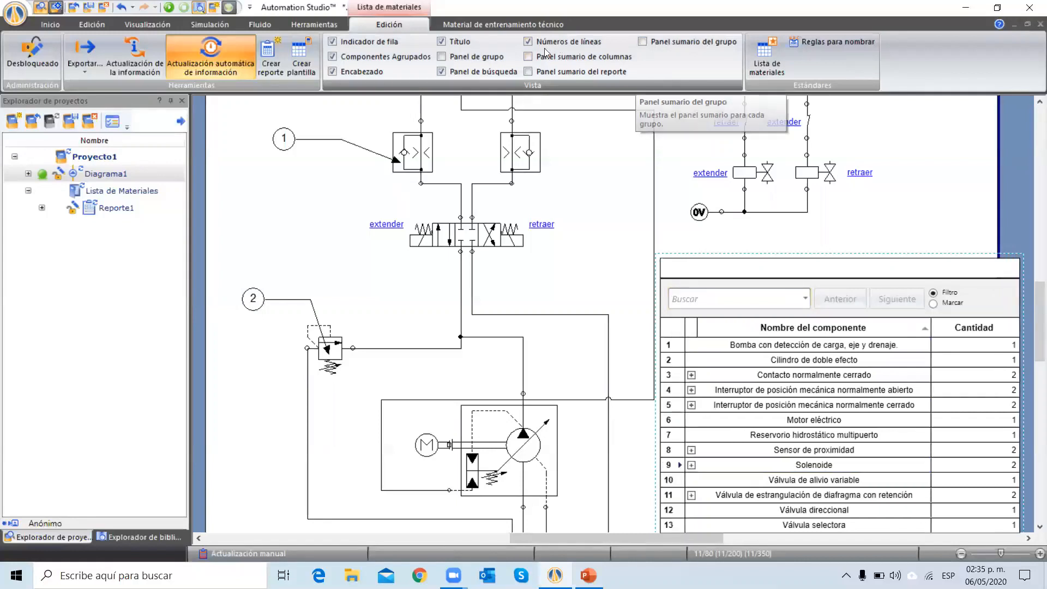
click(528, 47)
Step: Hide the title, search panel, header, row indicator and grouped components display of the material list table
click(441, 42)
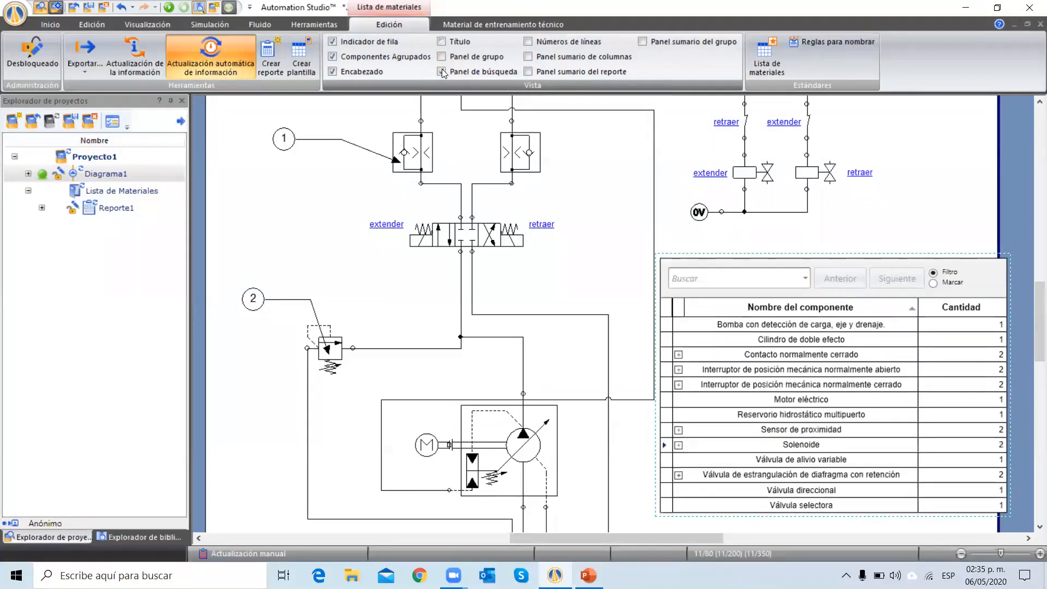
click(442, 71)
click(333, 72)
click(332, 42)
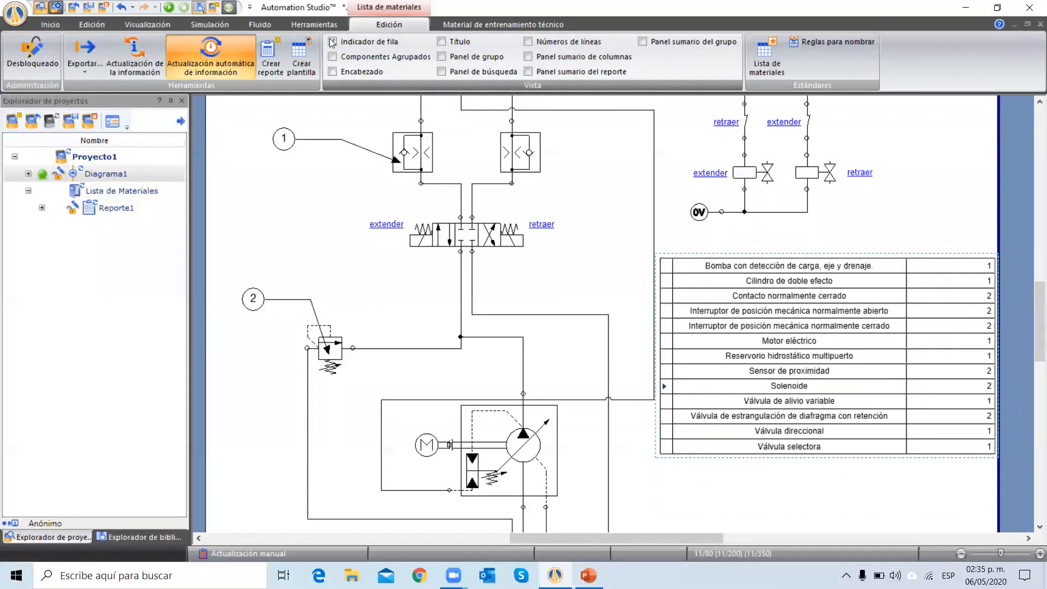
click(332, 56)
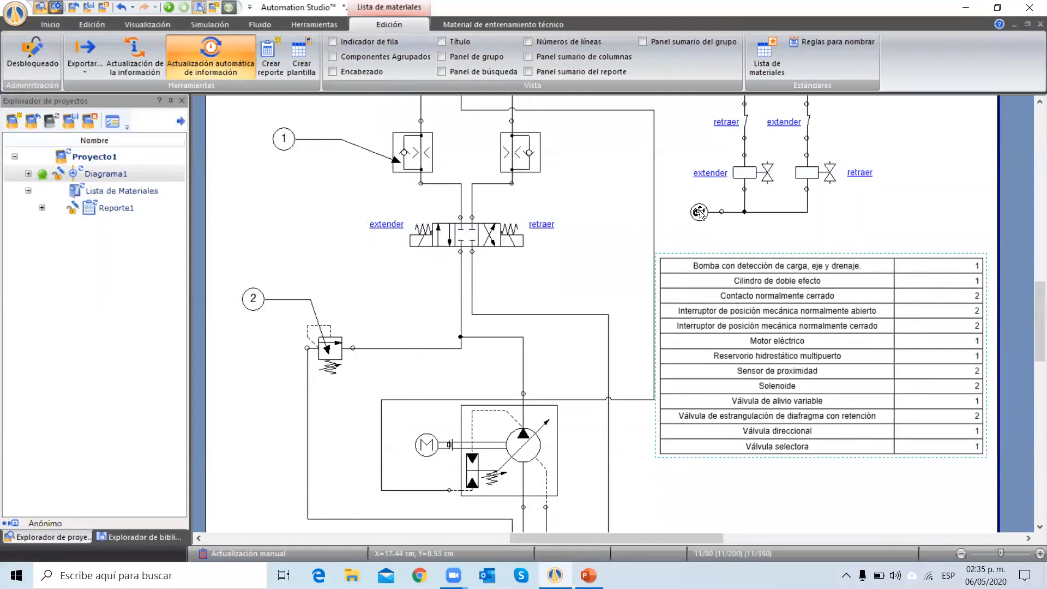
click(217, 130)
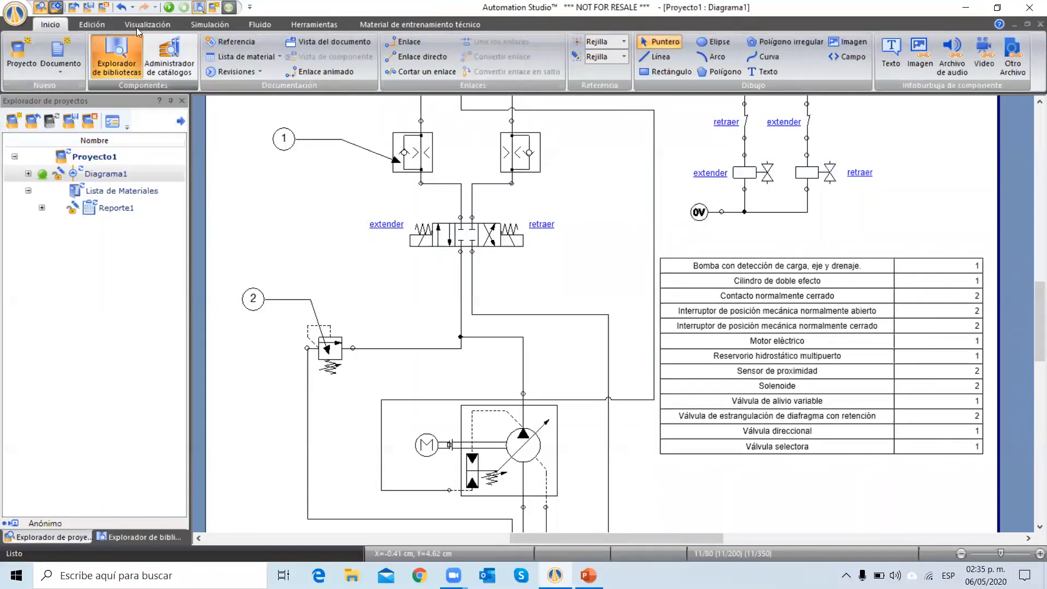
Step: Set the line style of the default conduit appearance APP1 to 10 in the project's fluid system properties
click(136, 26)
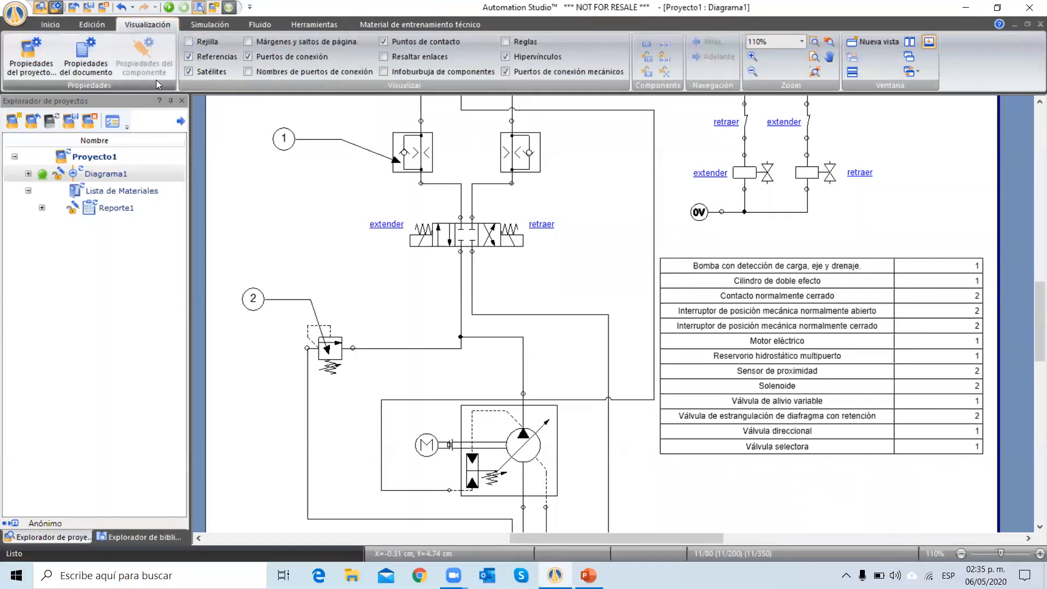
click(35, 55)
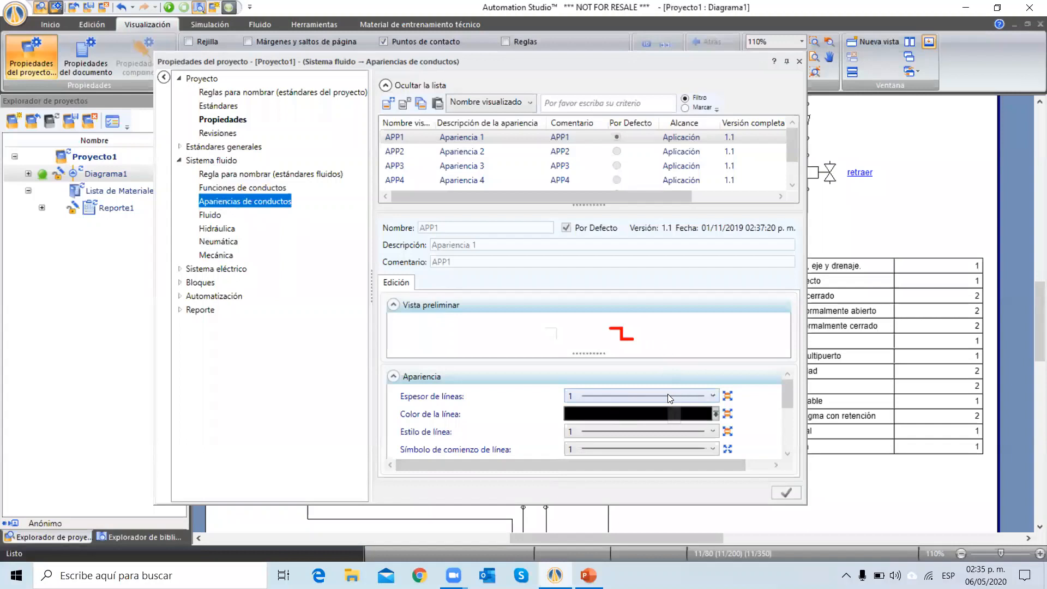
click(692, 417)
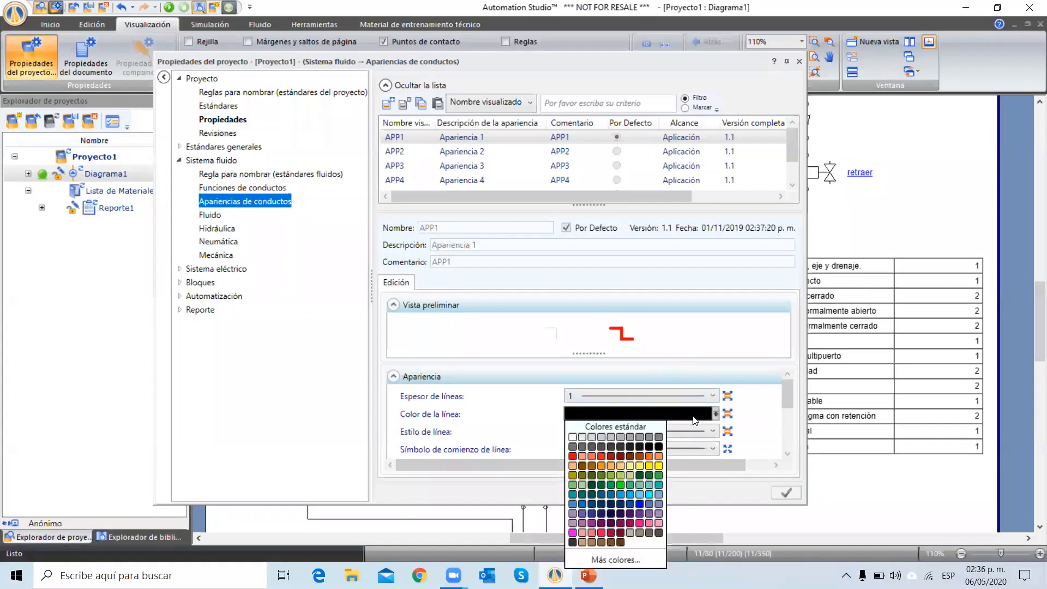
click(694, 414)
scroll(693, 419, down, 3)
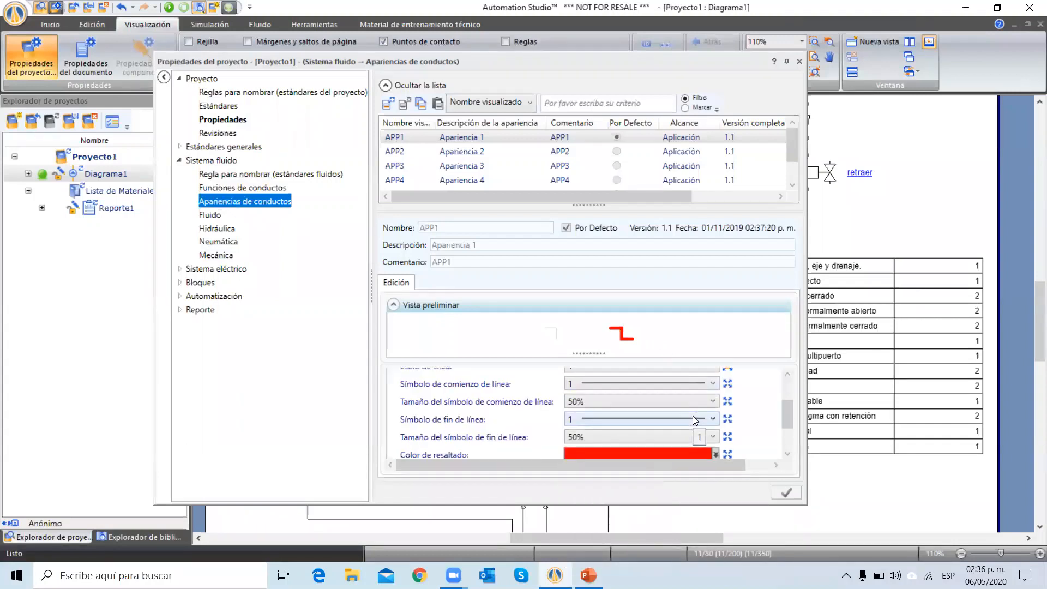
scroll(693, 416, up, 2)
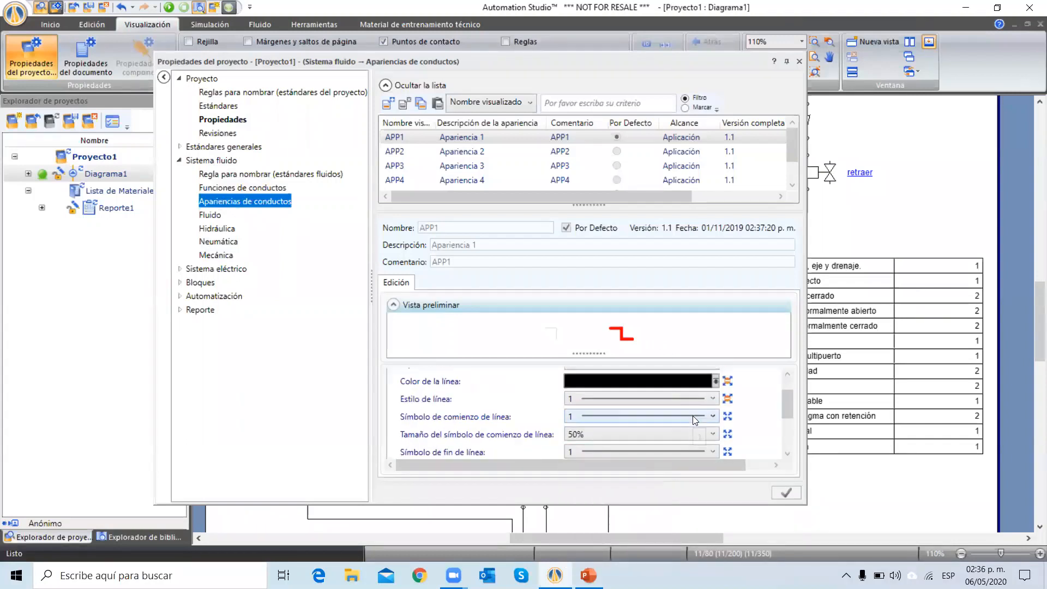
click(644, 401)
scroll(643, 401, down, 2)
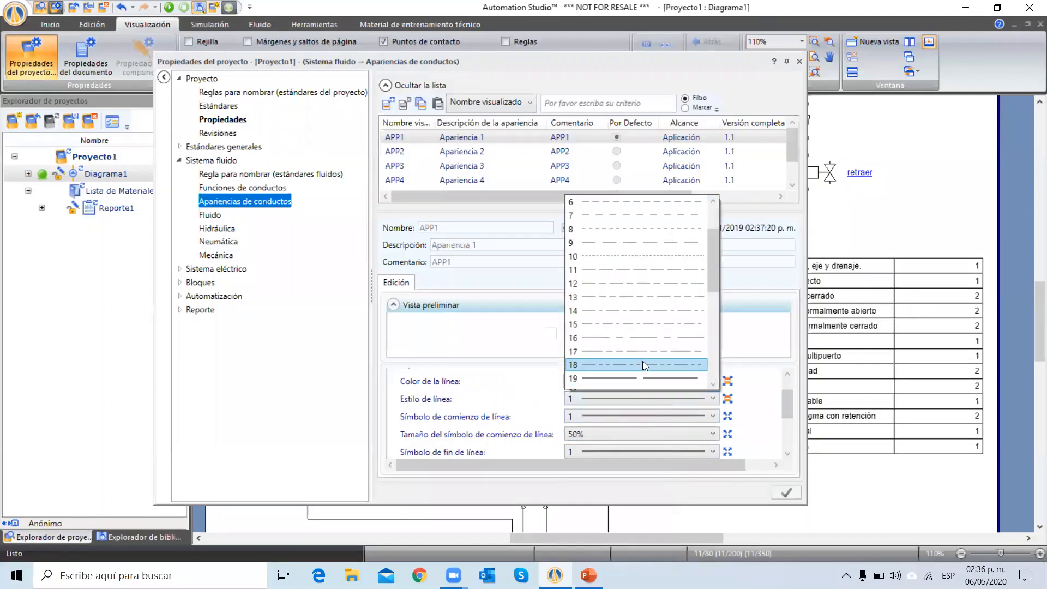
click(636, 255)
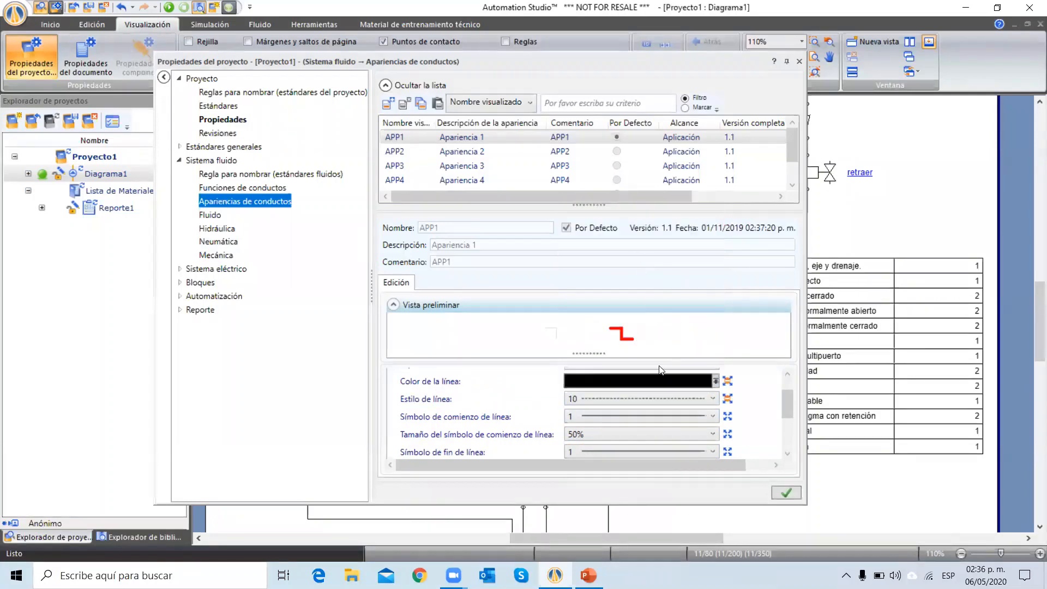
Step: Set APP1's line start symbol to 3 and its highlight colour to yellow, and apply the changes to the project
scroll(661, 415, down, 2)
click(704, 416)
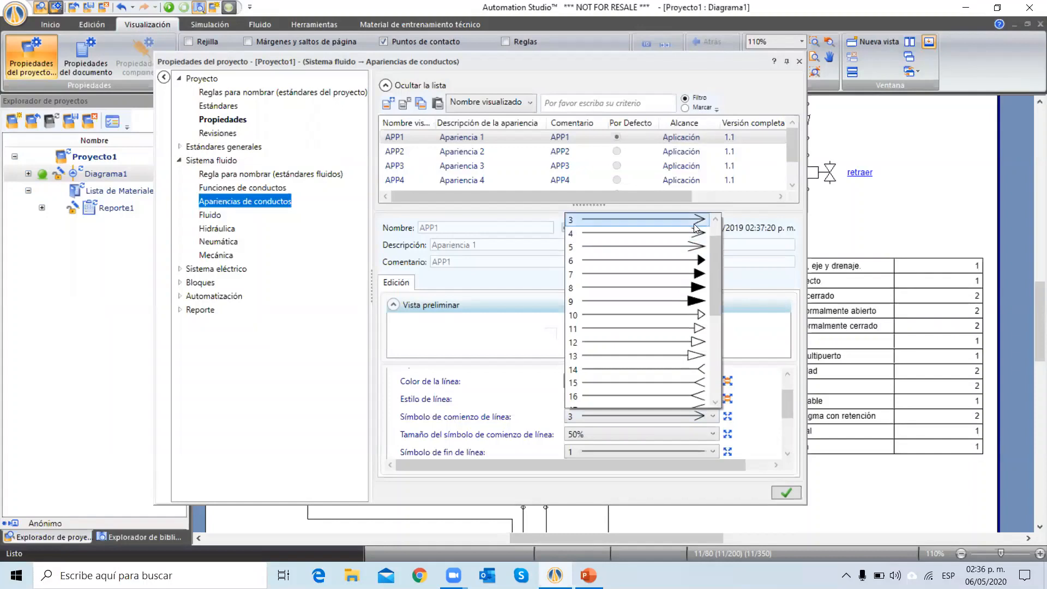
click(693, 224)
drag(788, 405, 788, 430)
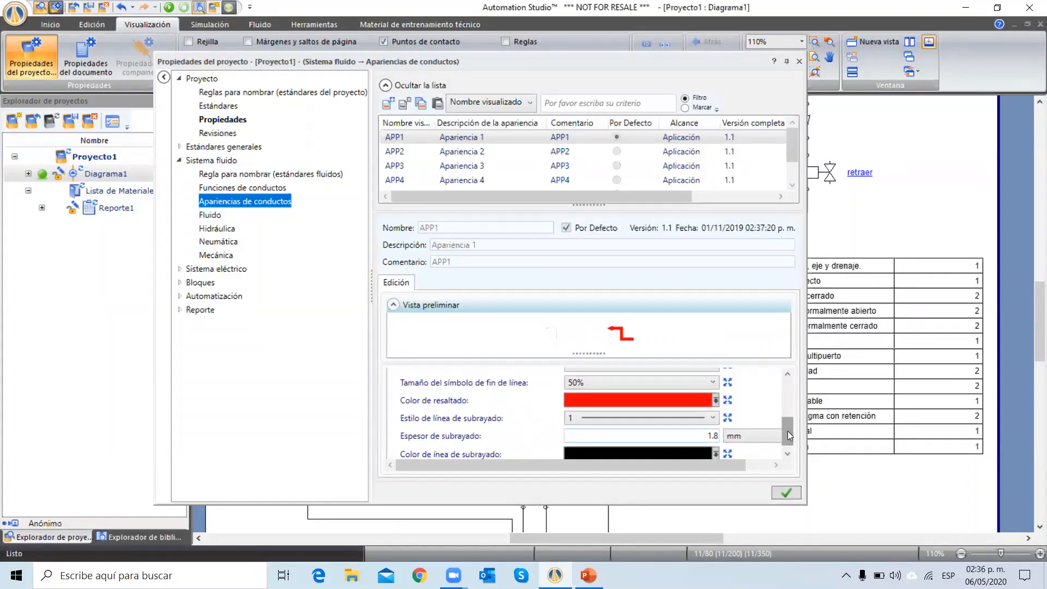
click(716, 401)
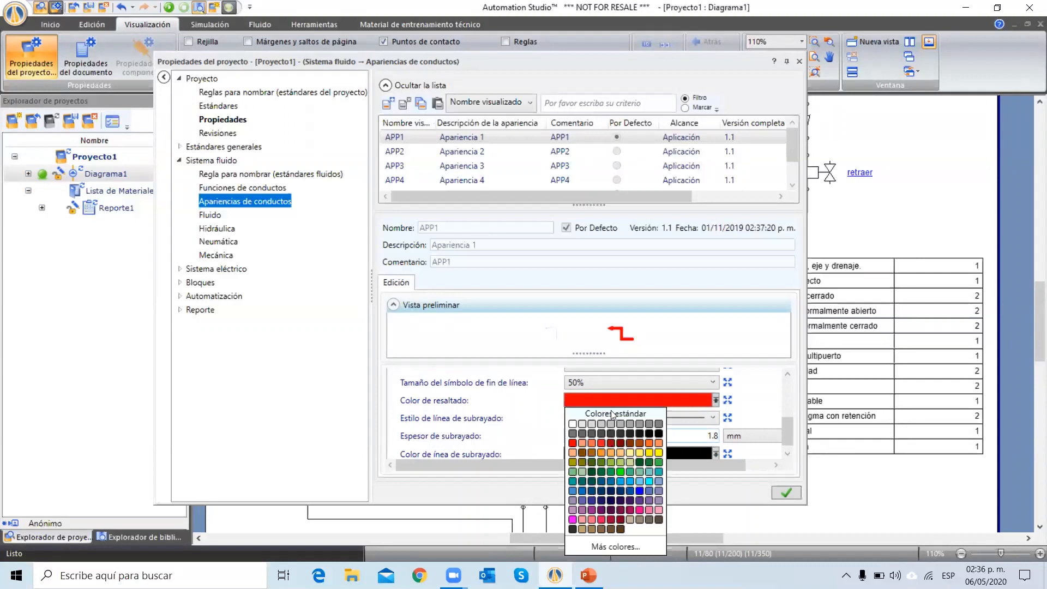
click(639, 454)
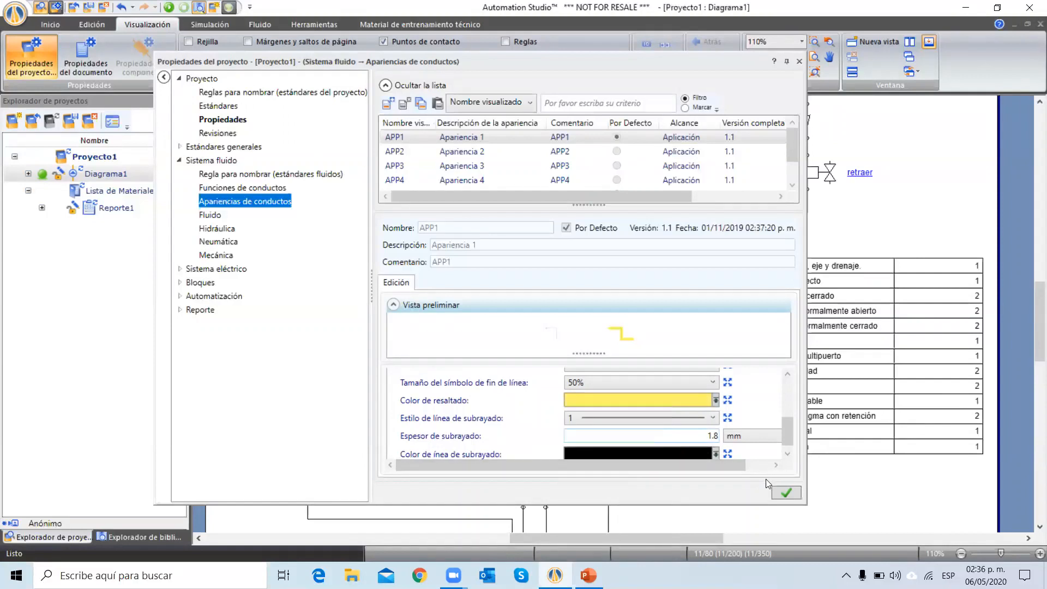
click(788, 493)
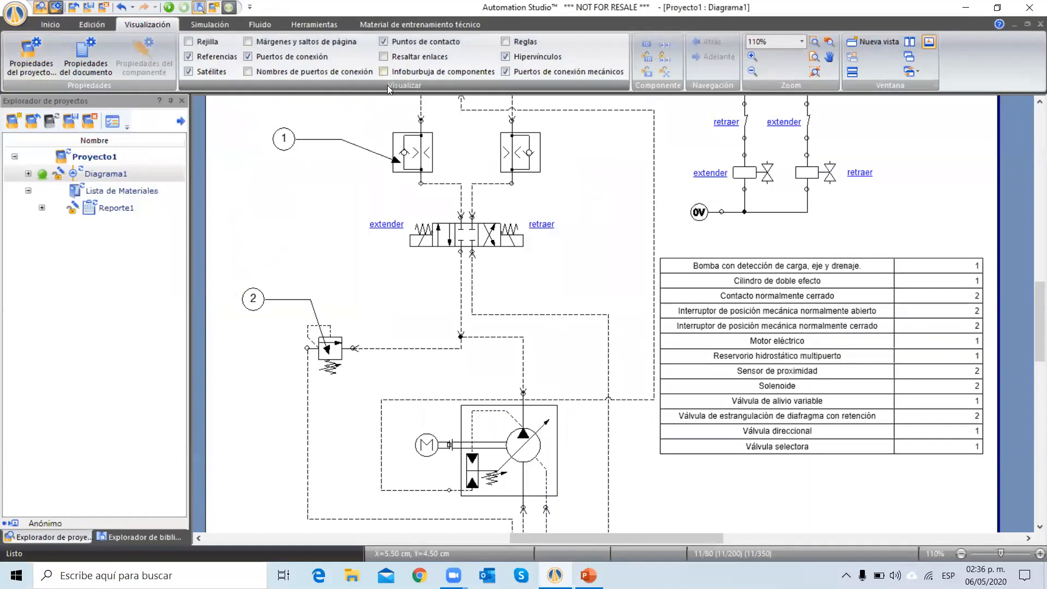
Step: Display link highlighting, the grid, page margins and breaks, port names and component info tooltips, and view the cylinder's tooltip
click(384, 56)
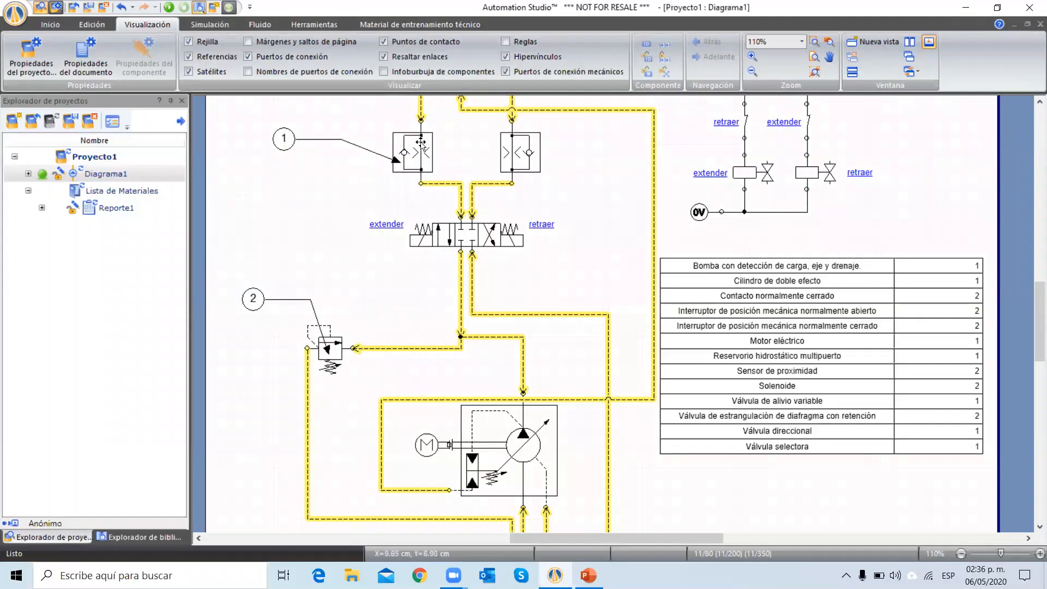
click(288, 42)
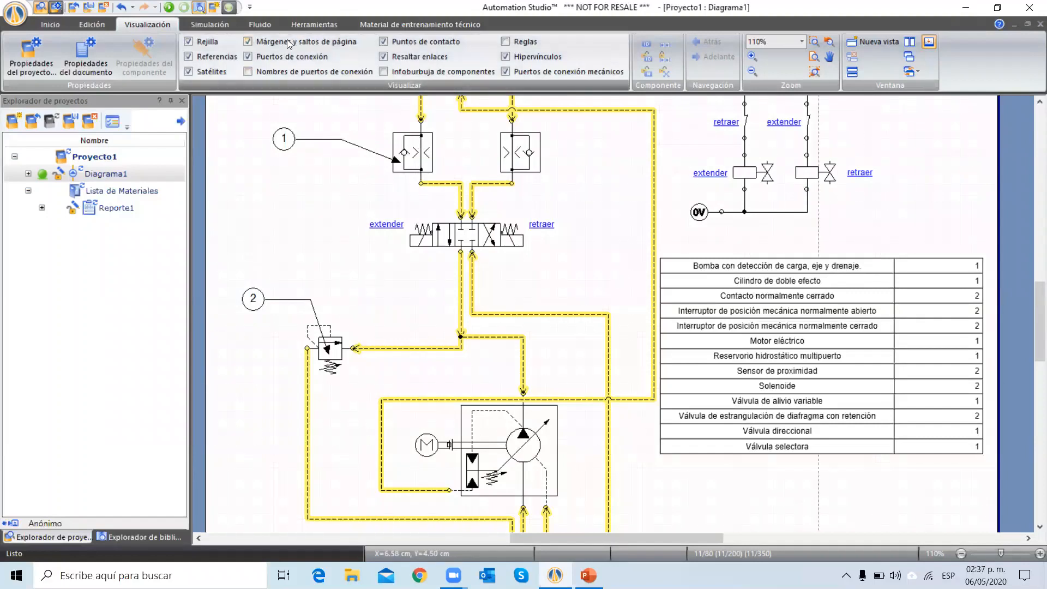
click(282, 71)
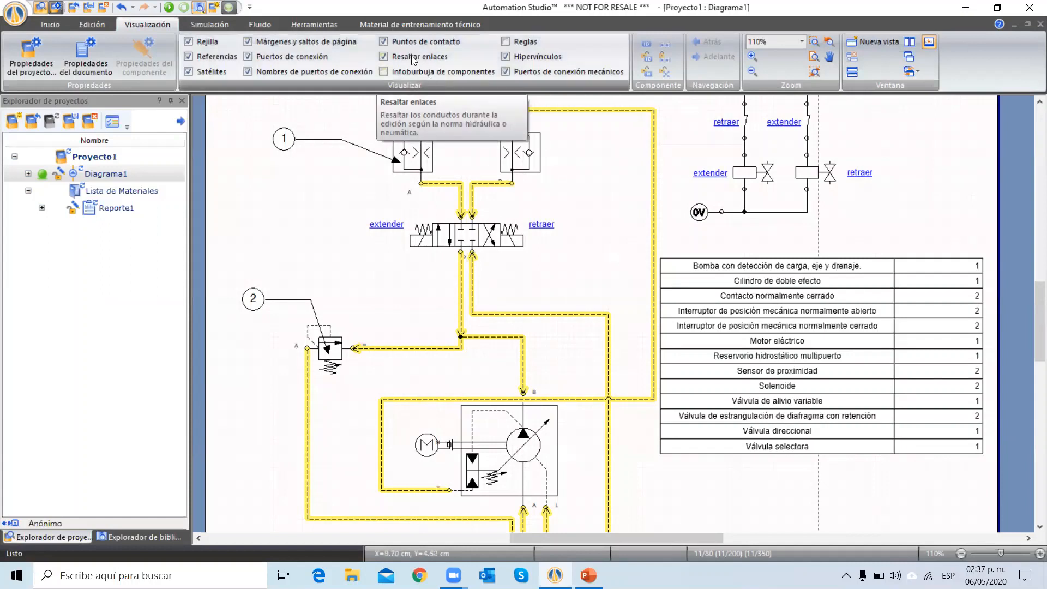
click(384, 71)
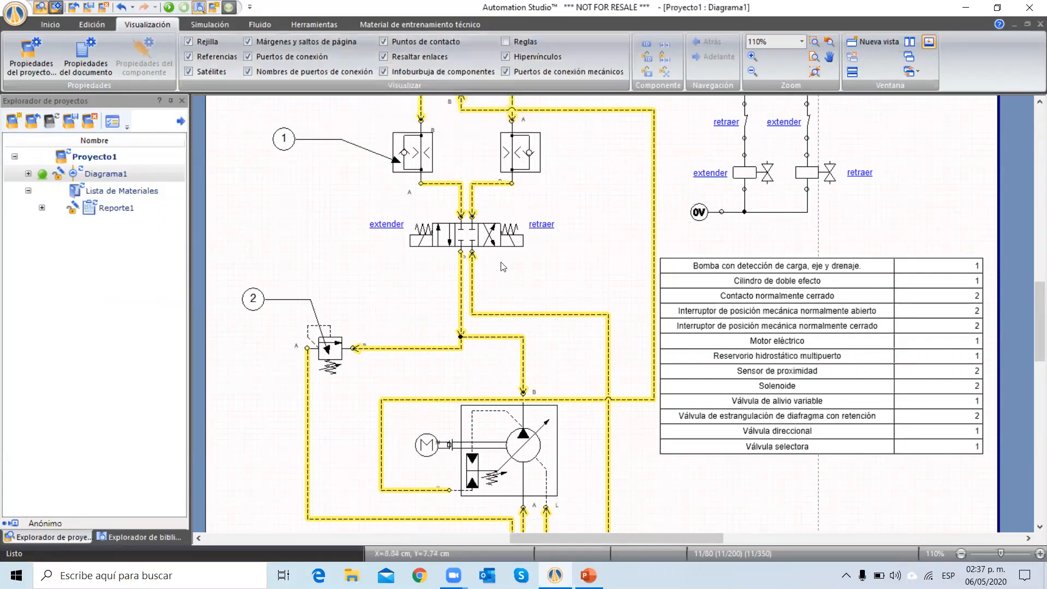
scroll(507, 274, up, 3)
scroll(452, 167, up, 1)
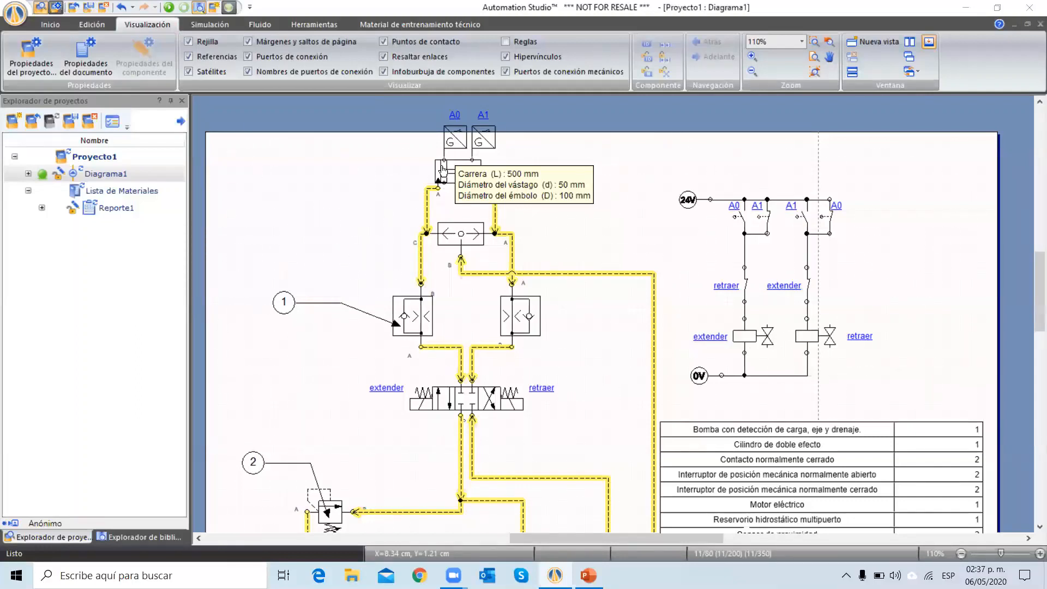
Step: Try the rulers display, and turn off link highlighting and contact points in the diagram
click(505, 43)
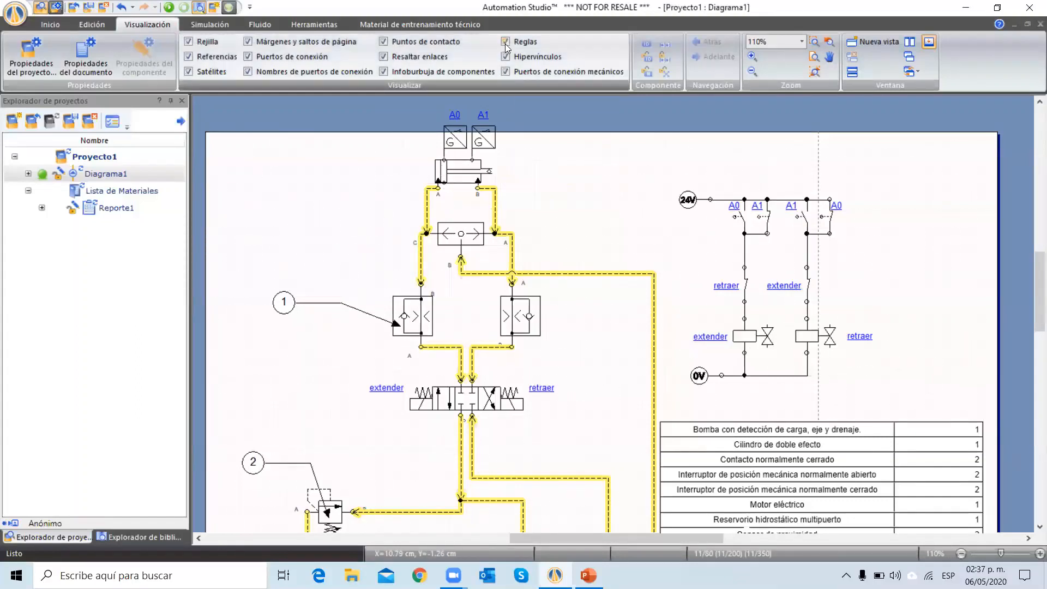
click(505, 43)
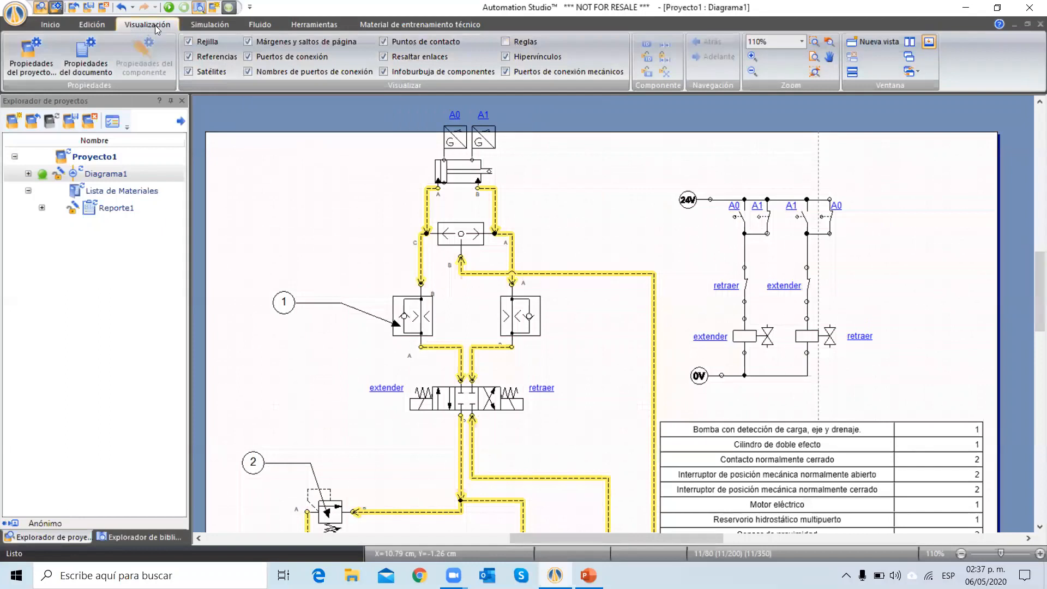
click(384, 56)
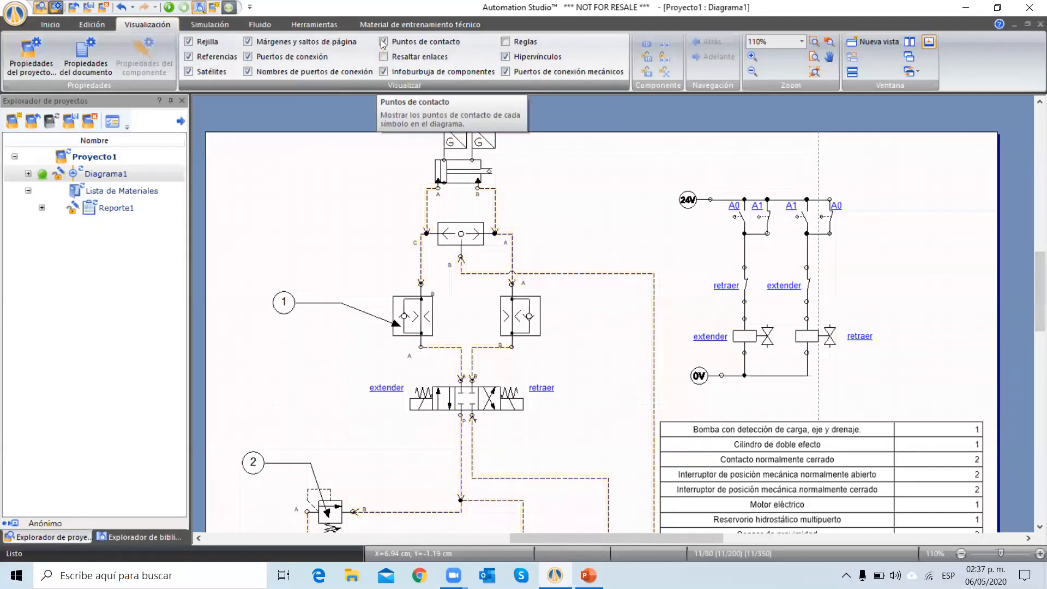
click(384, 42)
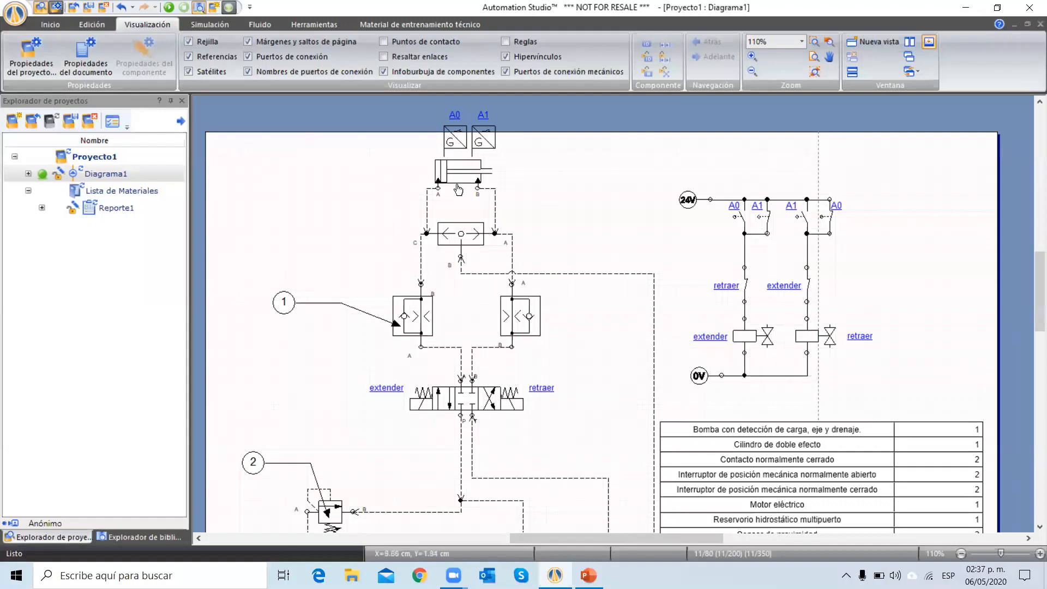
Step: Include the extension and inclination (α) of the double-acting cylinder in the data shown by its info tooltip
double_click(458, 175)
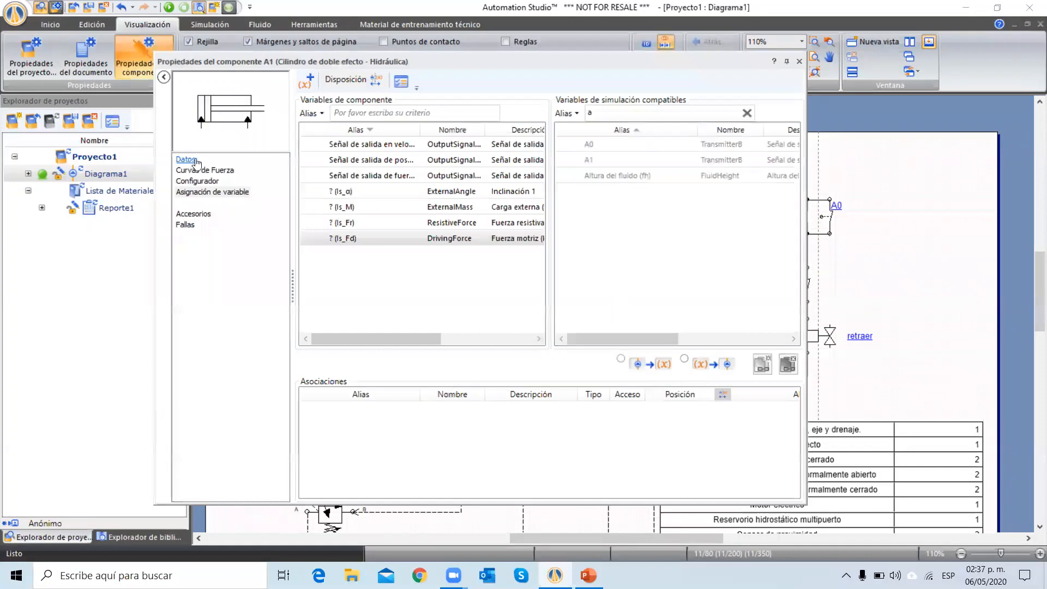
click(185, 160)
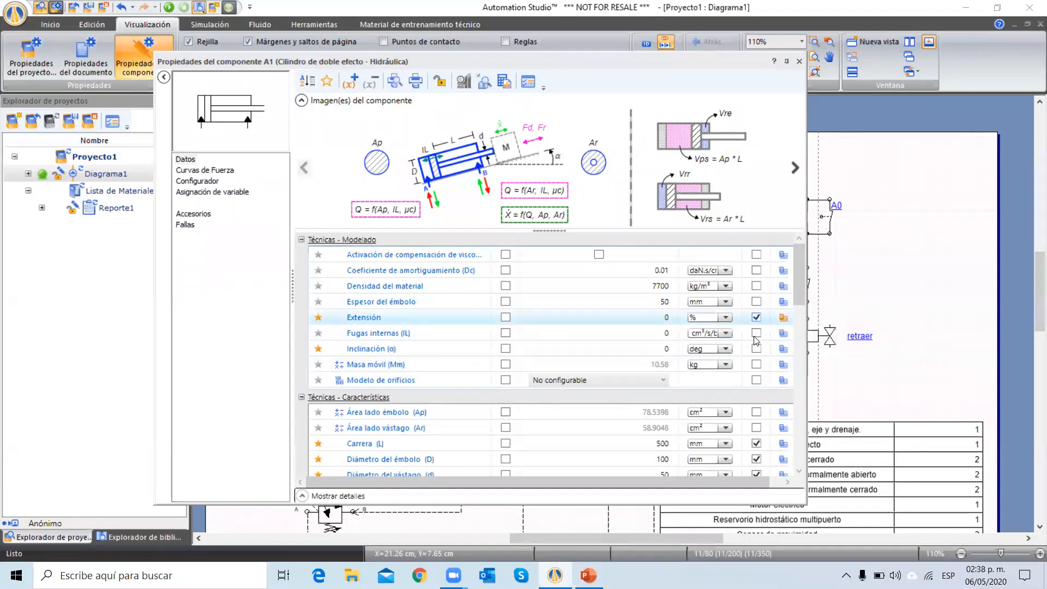
click(757, 317)
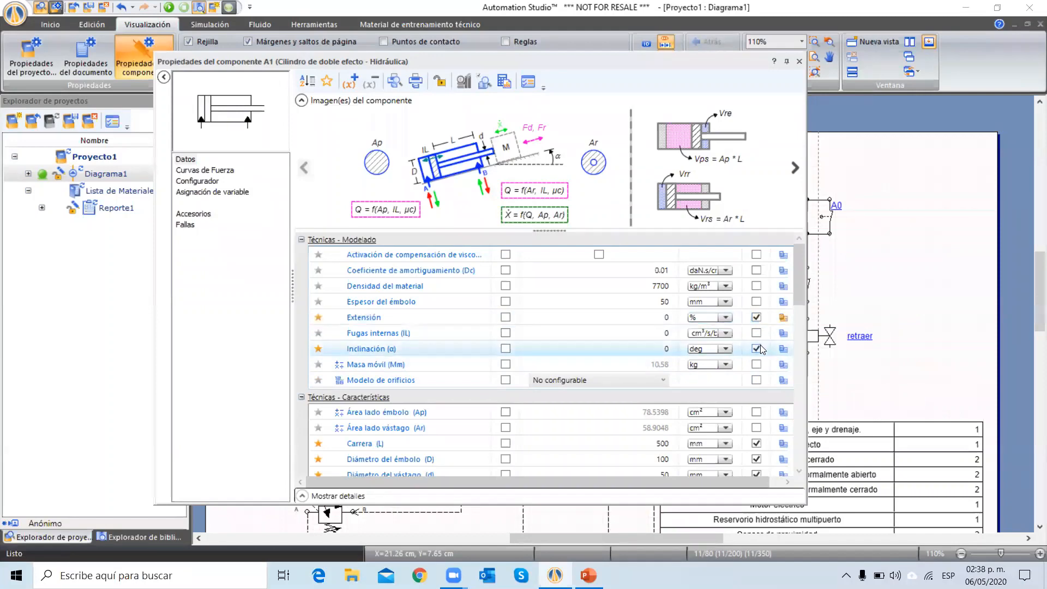
click(799, 61)
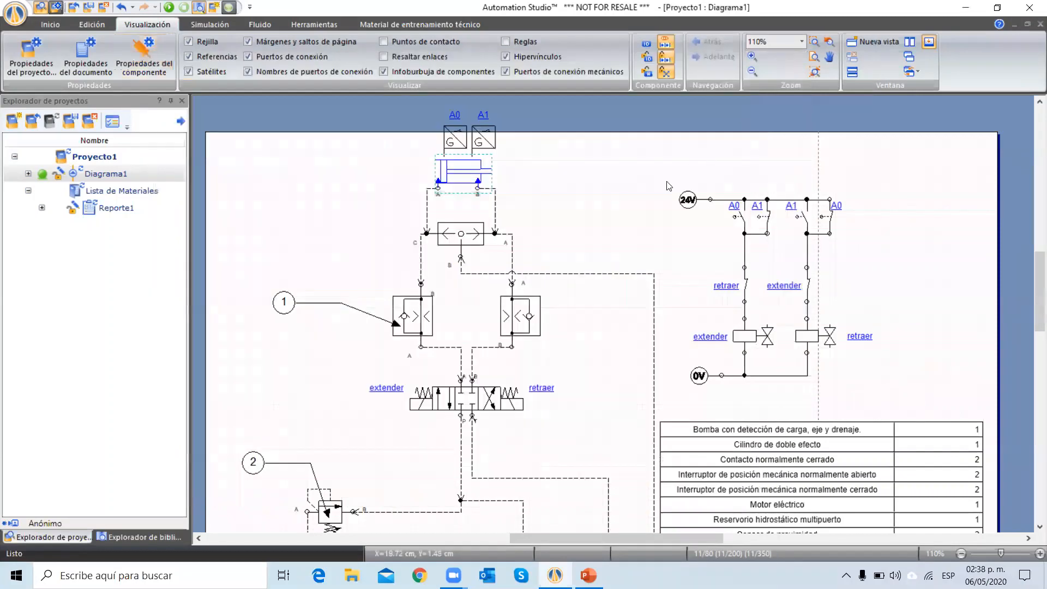
mouse_move(457, 171)
click(620, 235)
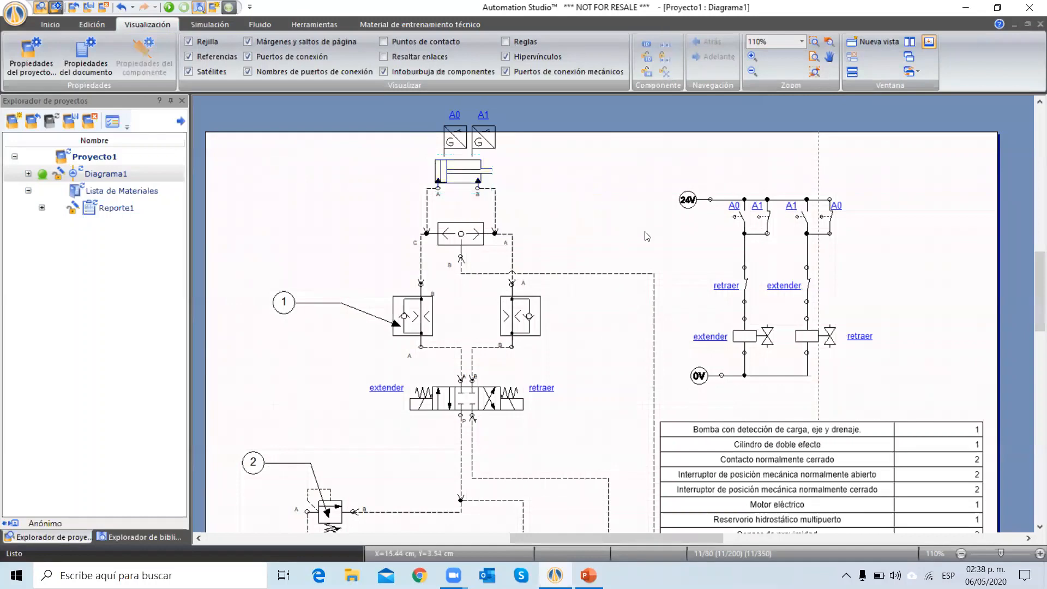
Step: Switch to the PowerPoint presentation and advance it to the closing questions and contacts slide
click(50, 25)
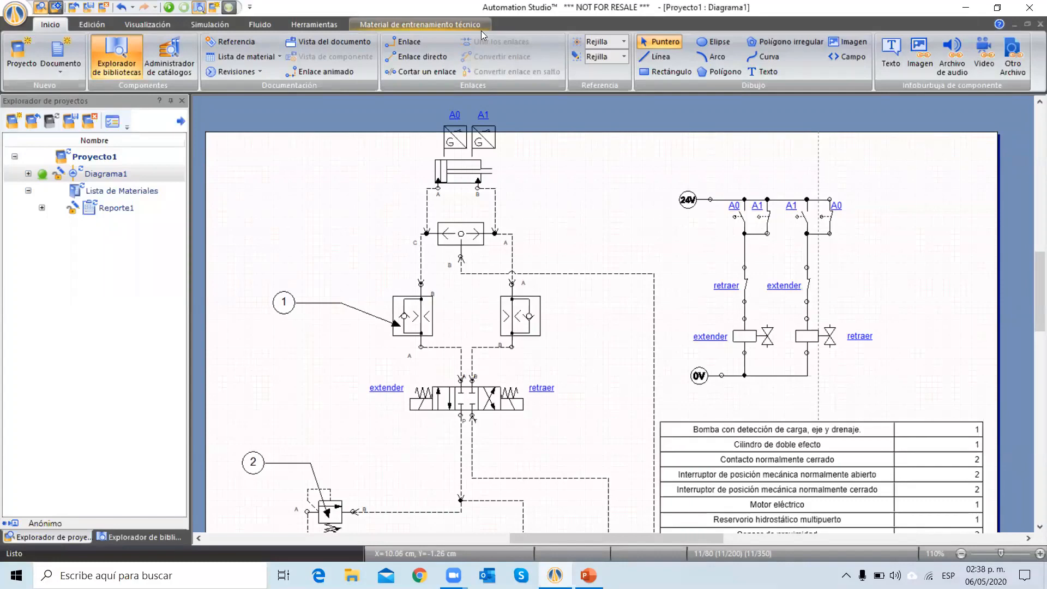
click(588, 575)
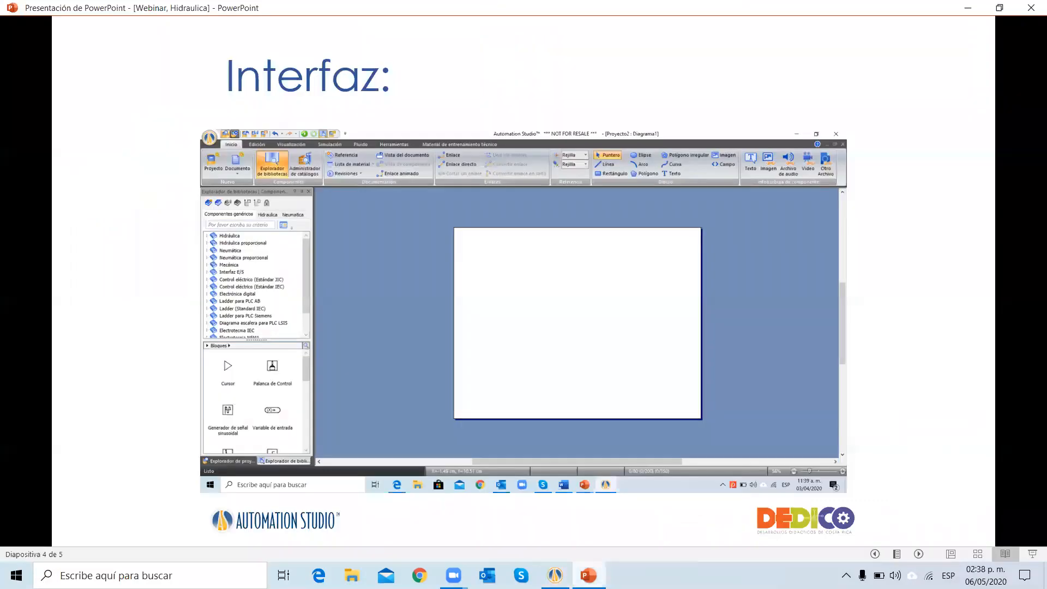
click(1030, 413)
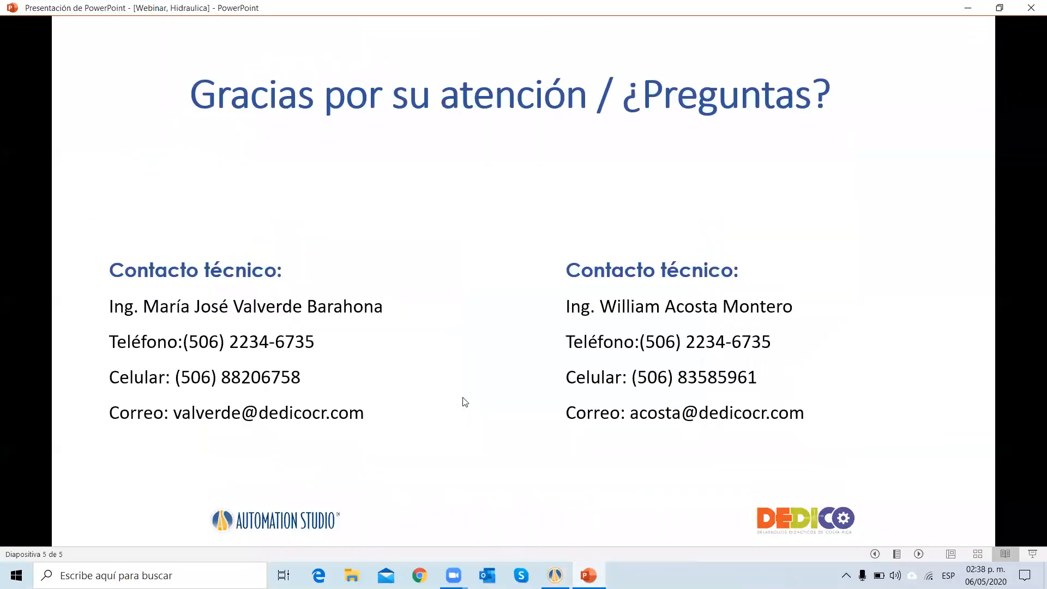